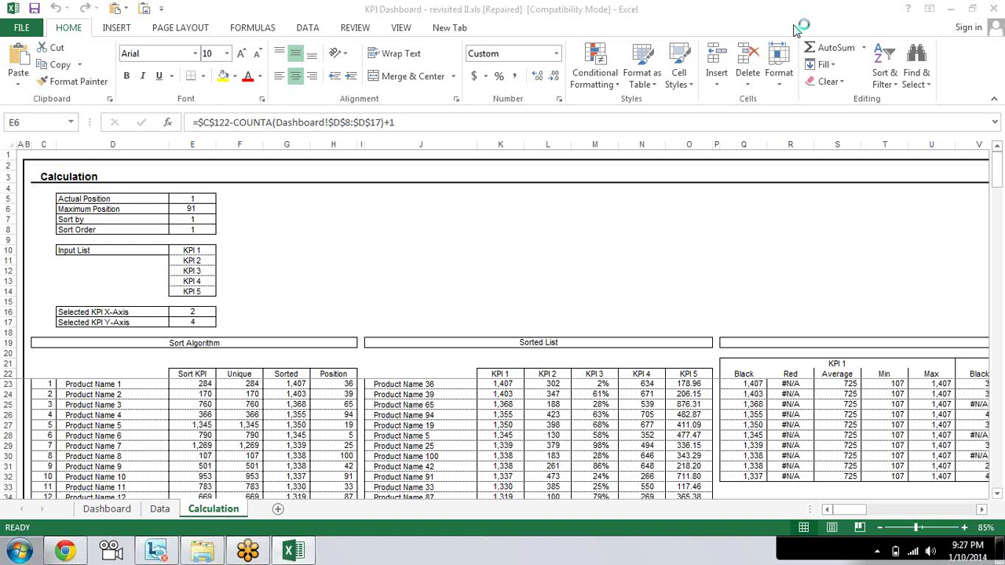
Inspect the Maximum Position formula and the nearby Actual Position and Input List values
click(206, 209)
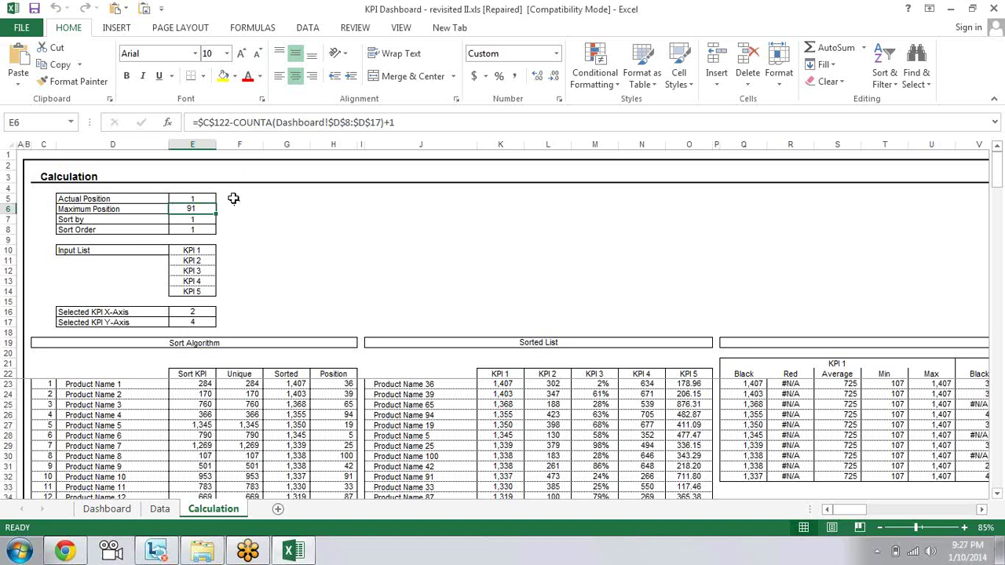
key(Down)
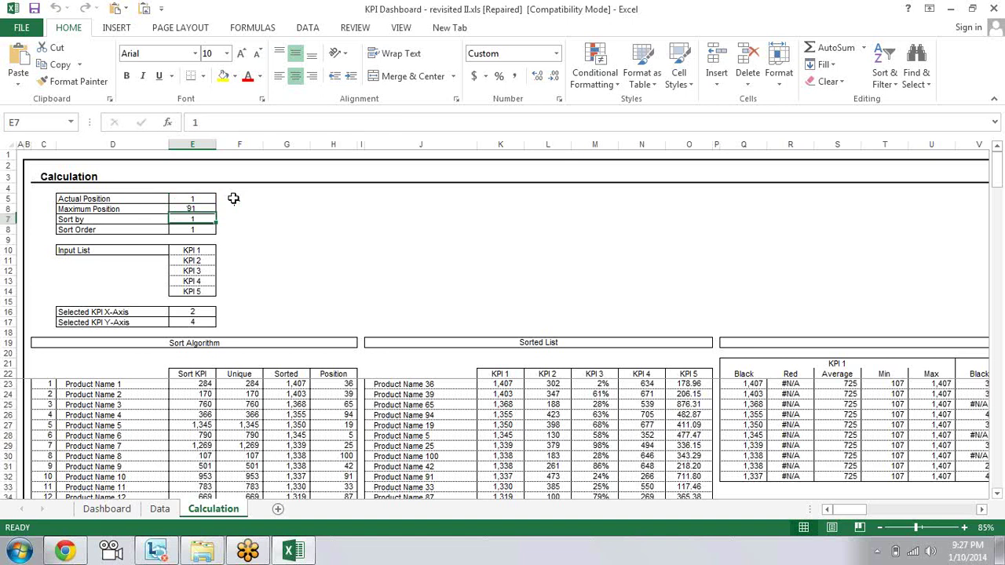
key(Down)
key(Down)
key(Down)
key(Down)
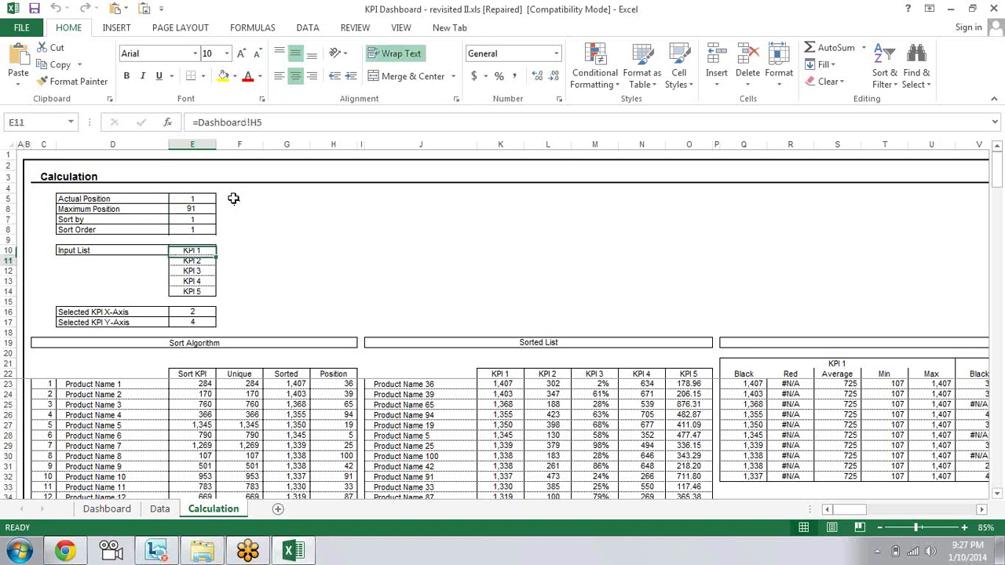
key(Down)
key(Down)
key(Down)
key(Down)
key(Down)
key(Up)
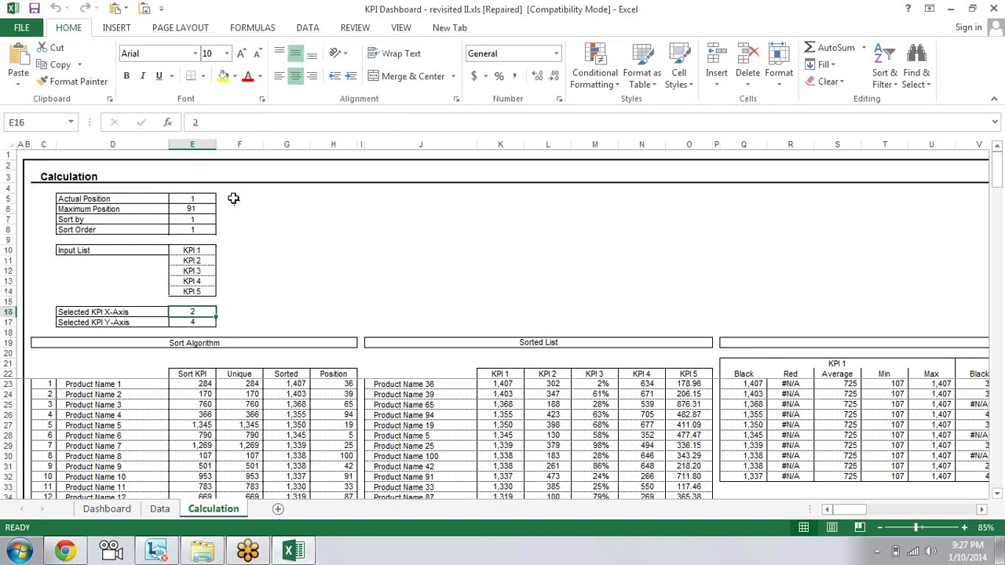
key(Up)
key(Up)
key(Up)
key(Up)
key(Up)
key(Up)
key(Up)
key(Up)
key(Up)
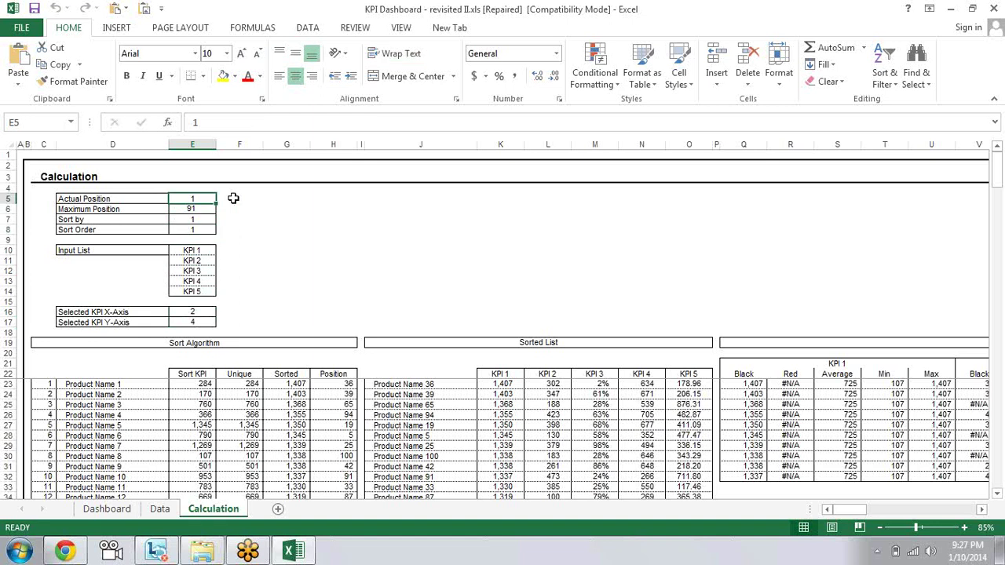
key(Down)
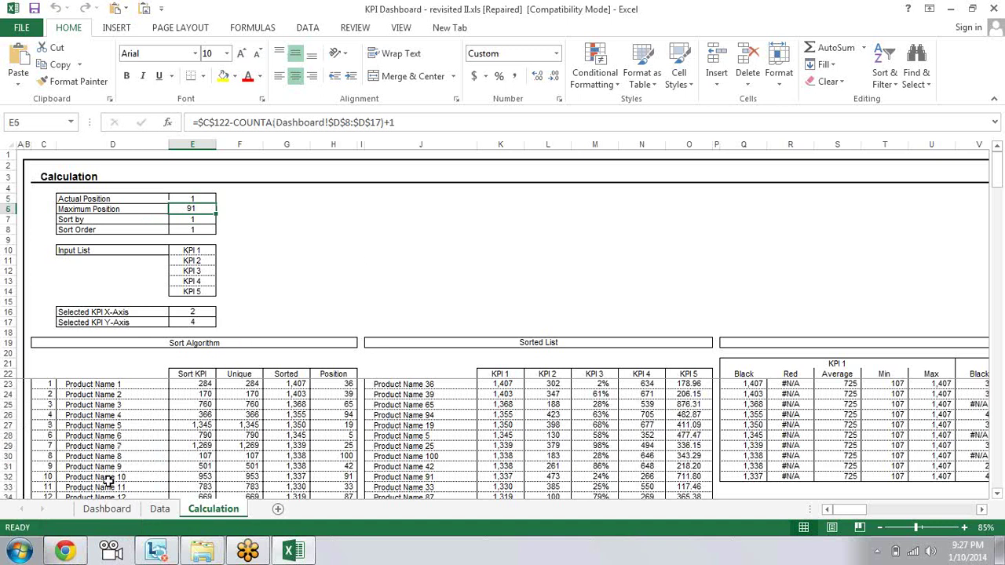
Page the Dashboard table to ranks 21–30, review the scrollbar's Format Control, then view the Data sheet
click(110, 510)
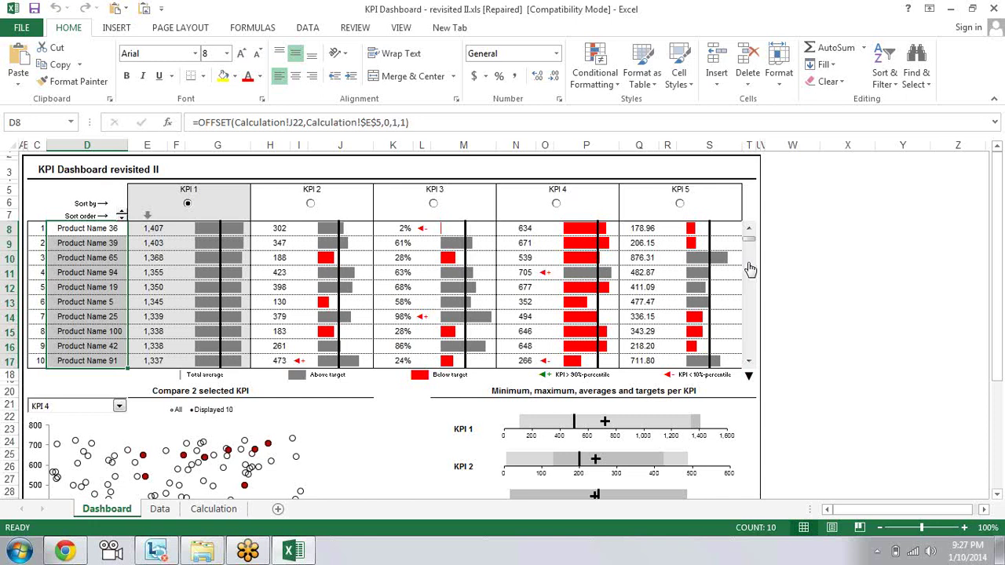
click(749, 270)
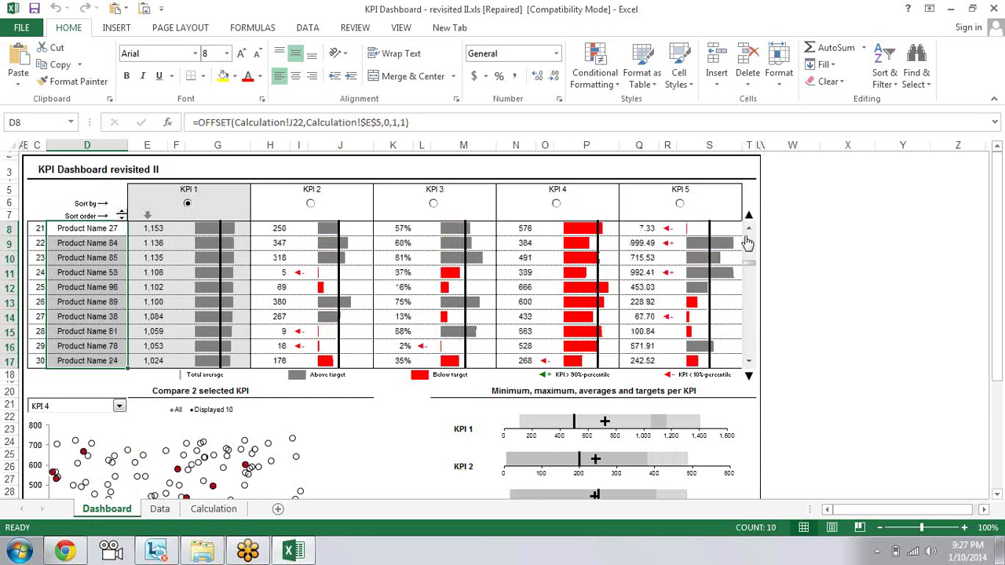
ctrl+click(752, 241)
right_click(752, 242)
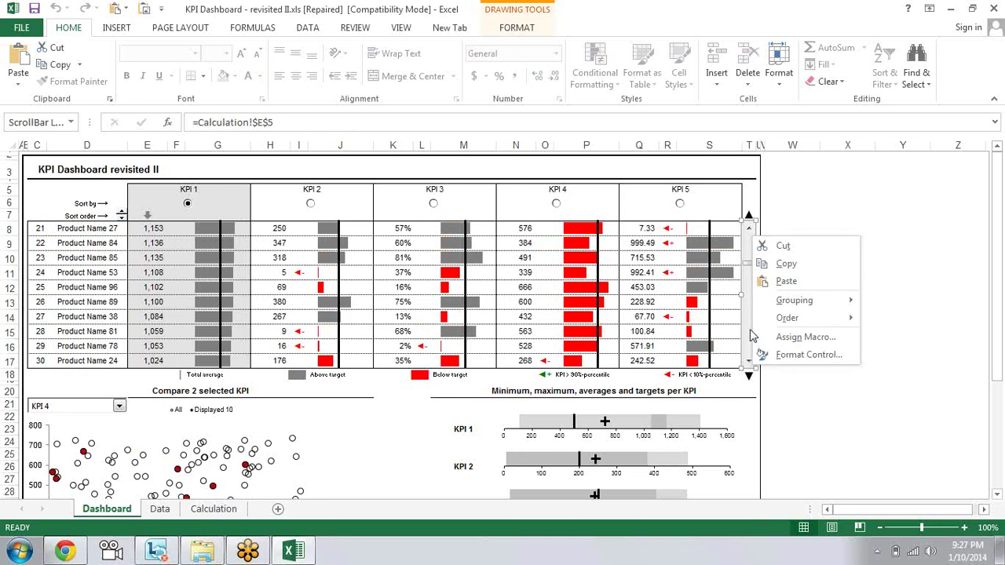
click(796, 355)
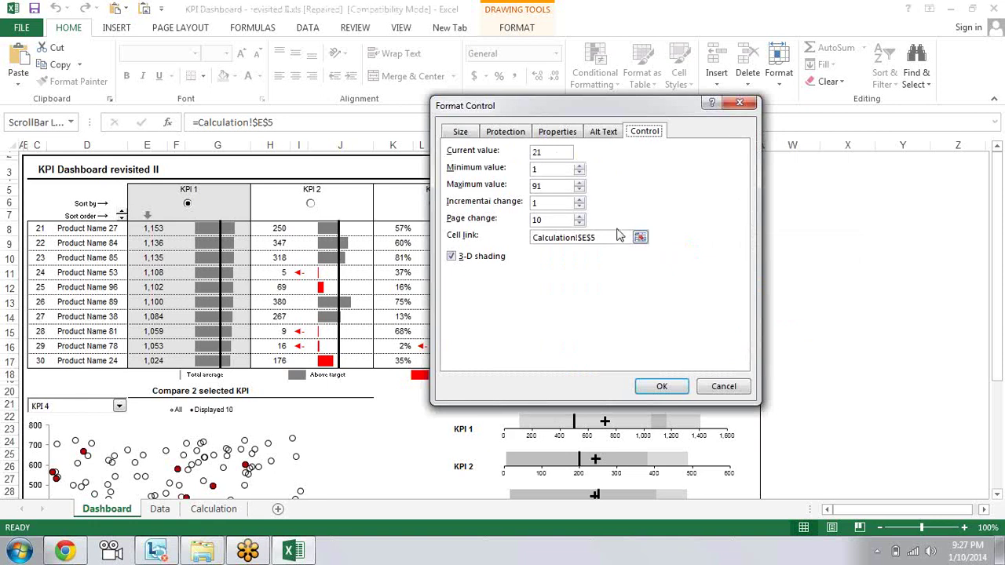
click(662, 387)
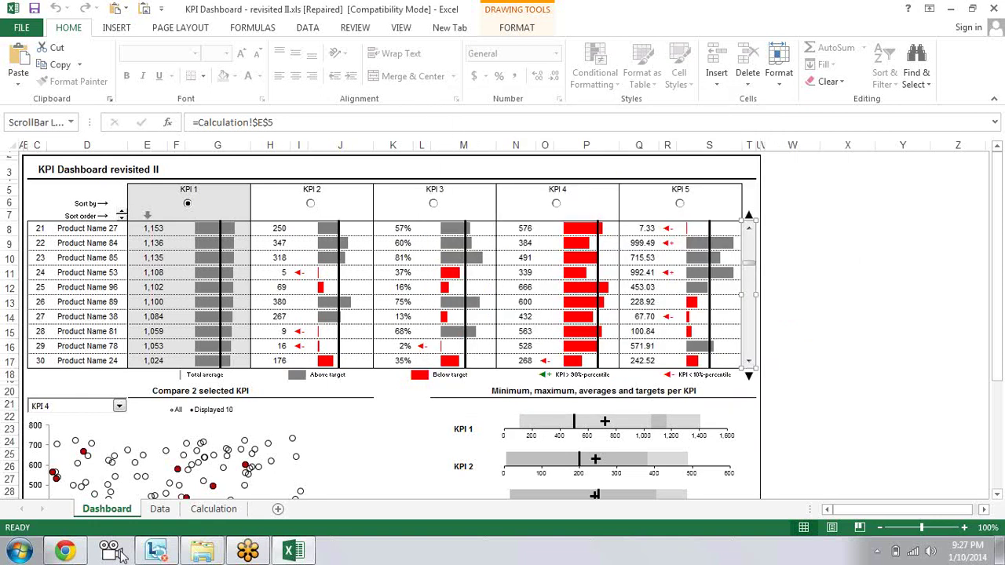
click(159, 509)
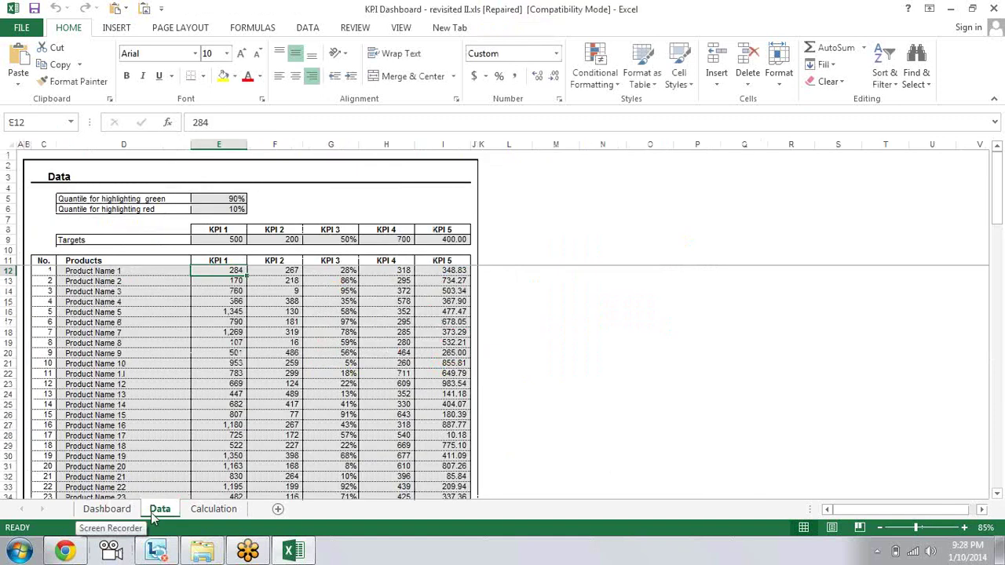
Trace the dependents and precedents of the Maximum Position formula on the Calculation sheet
click(210, 511)
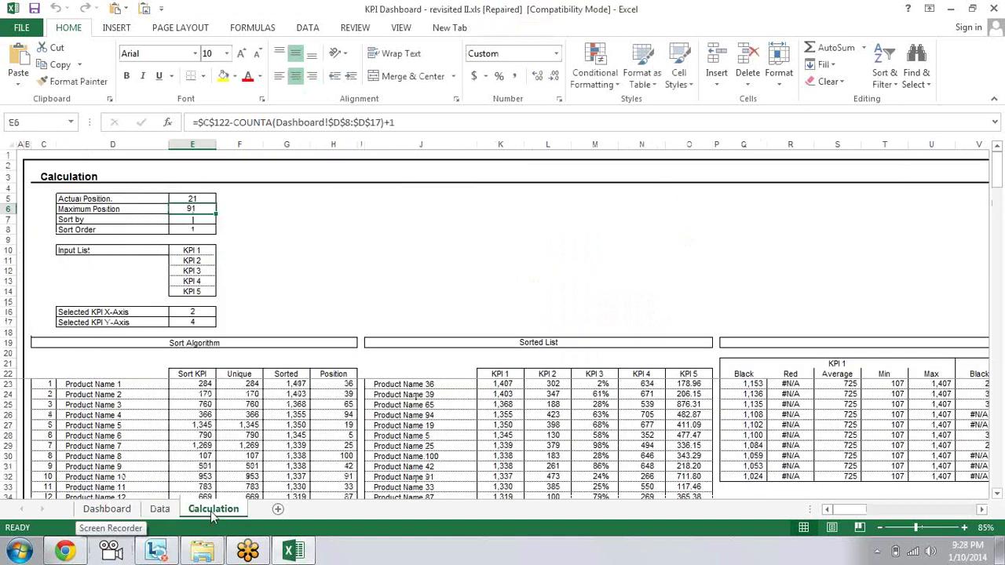
key(Up)
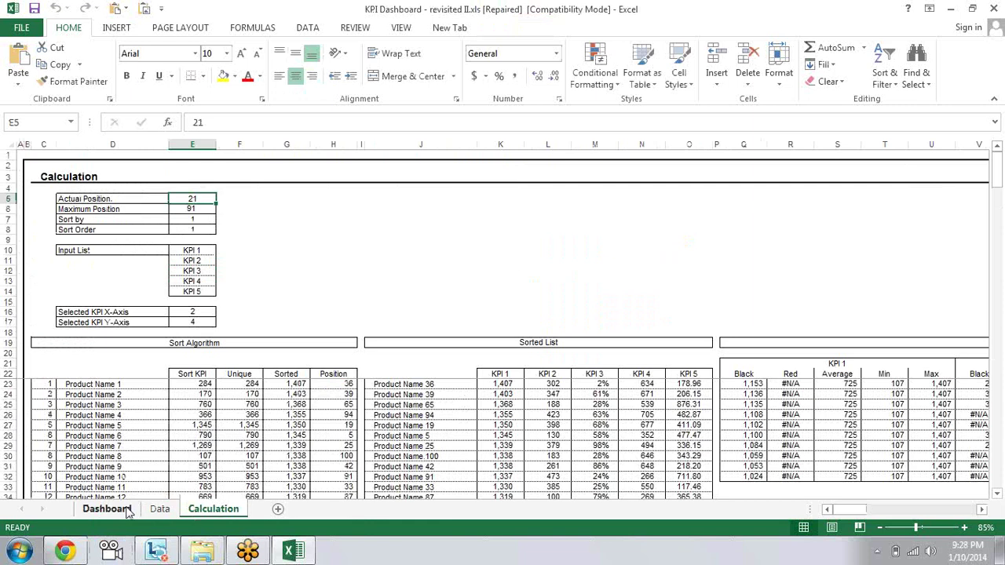
key(Down)
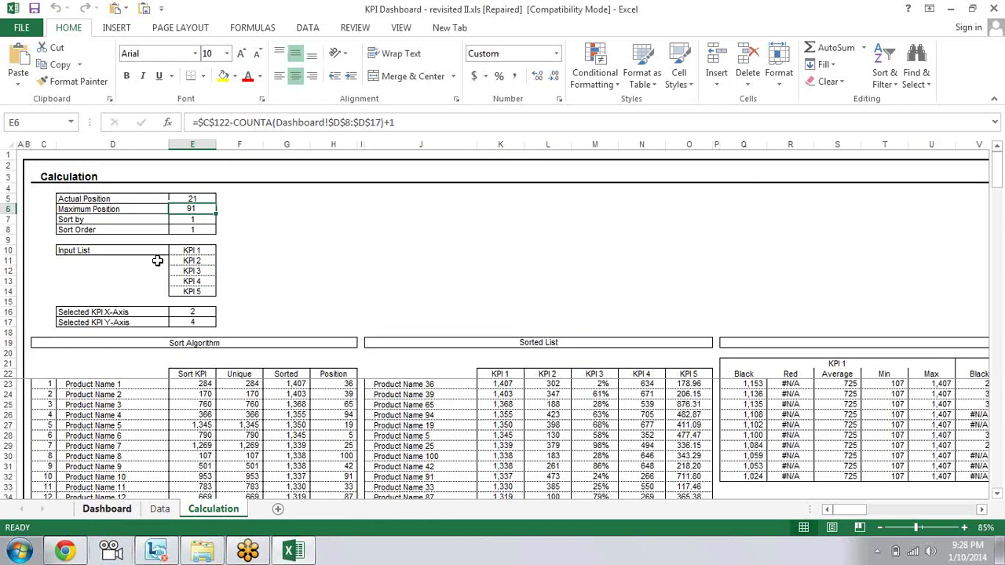
click(265, 30)
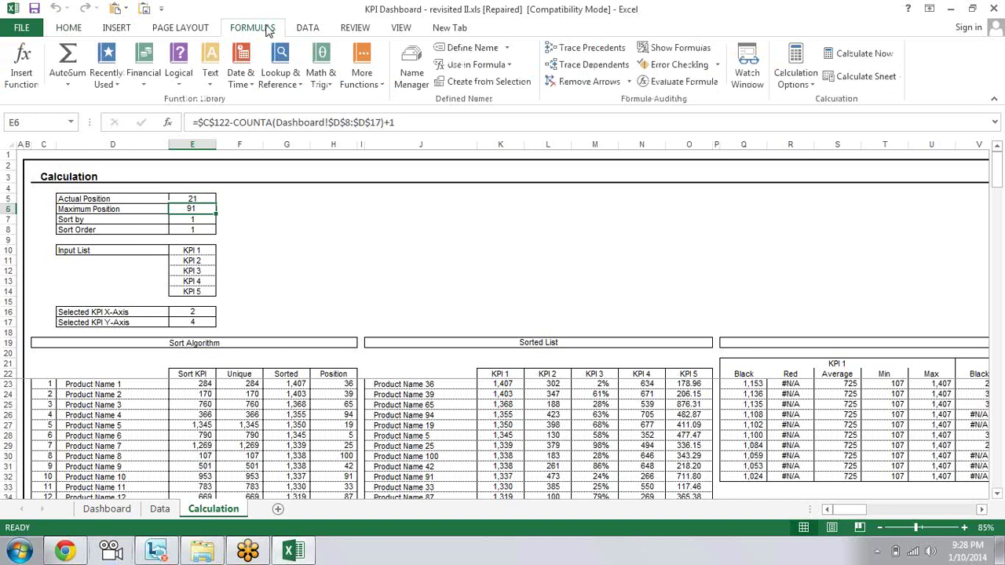
click(594, 65)
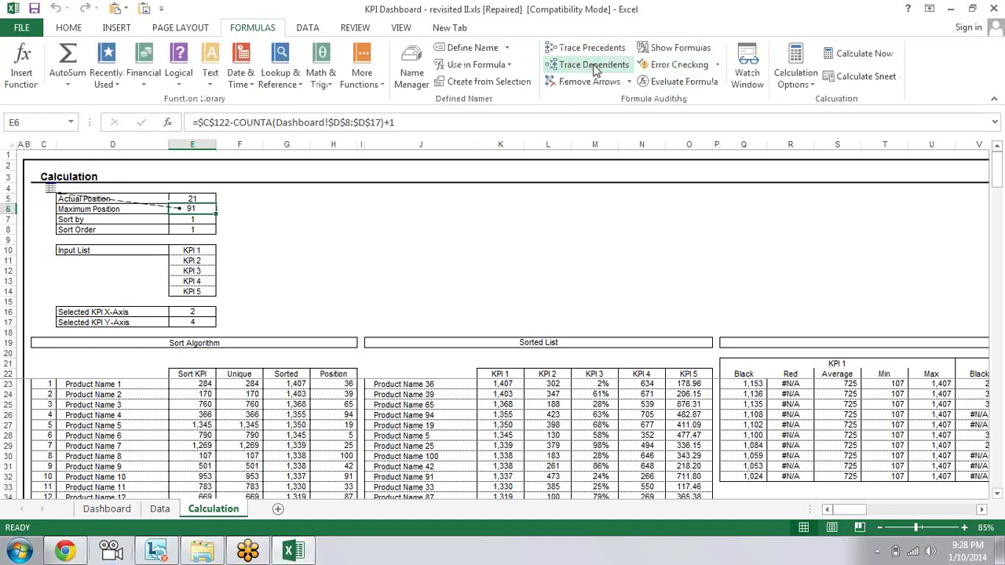
click(604, 48)
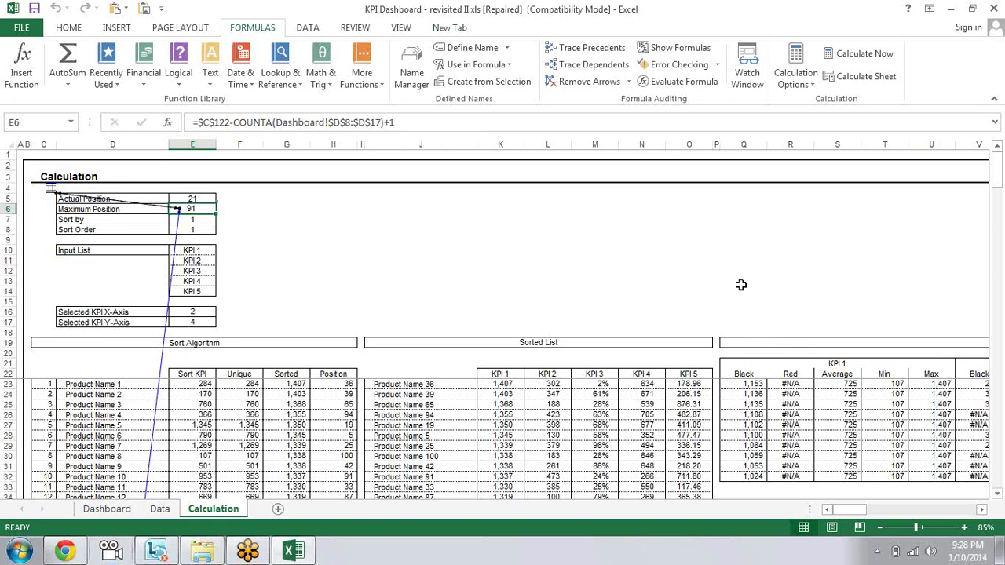
Scroll the sheet and inspect cell C4 at the trace arrow marker, cancelling the edit
click(998, 495)
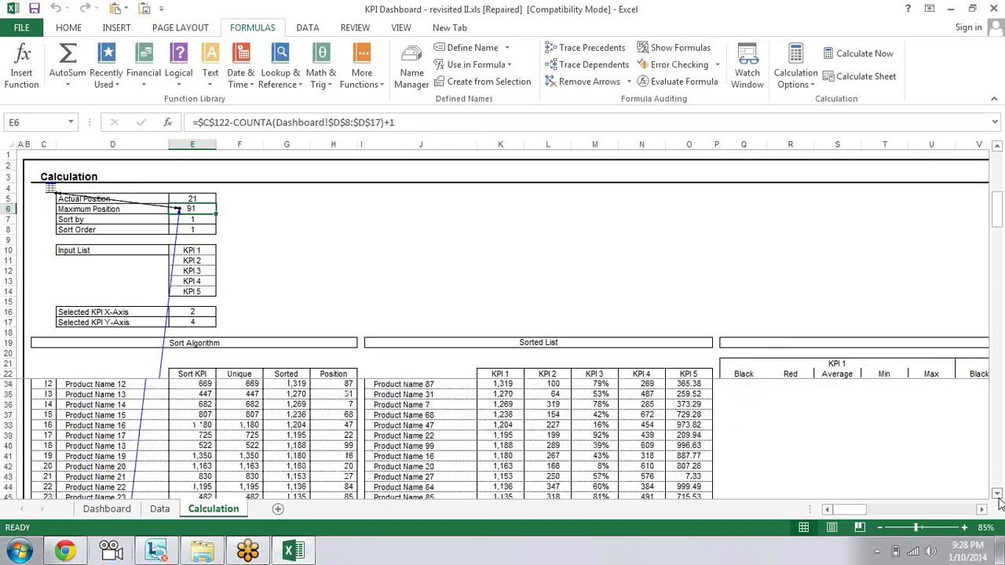
drag(997, 495, 1001, 470)
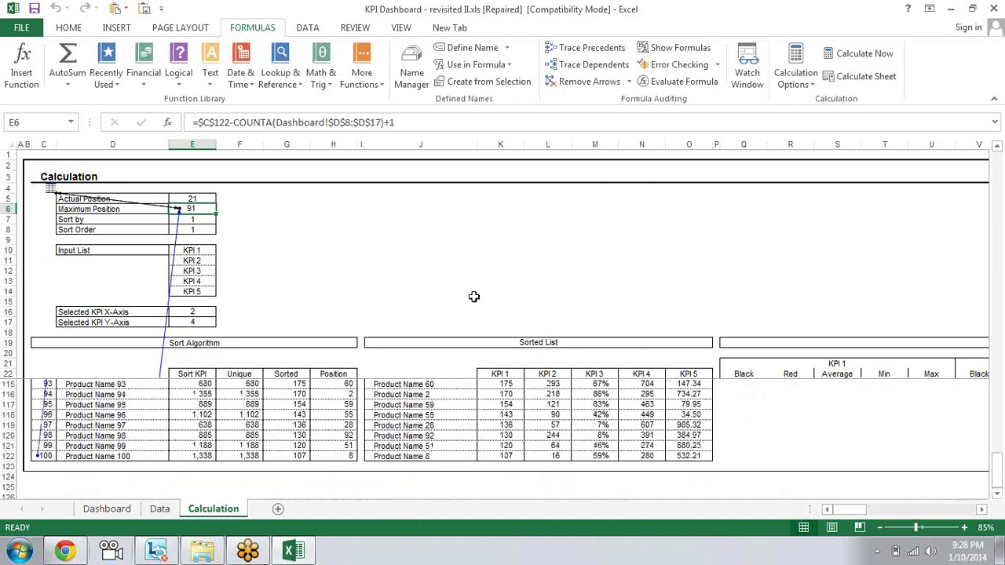
click(50, 190)
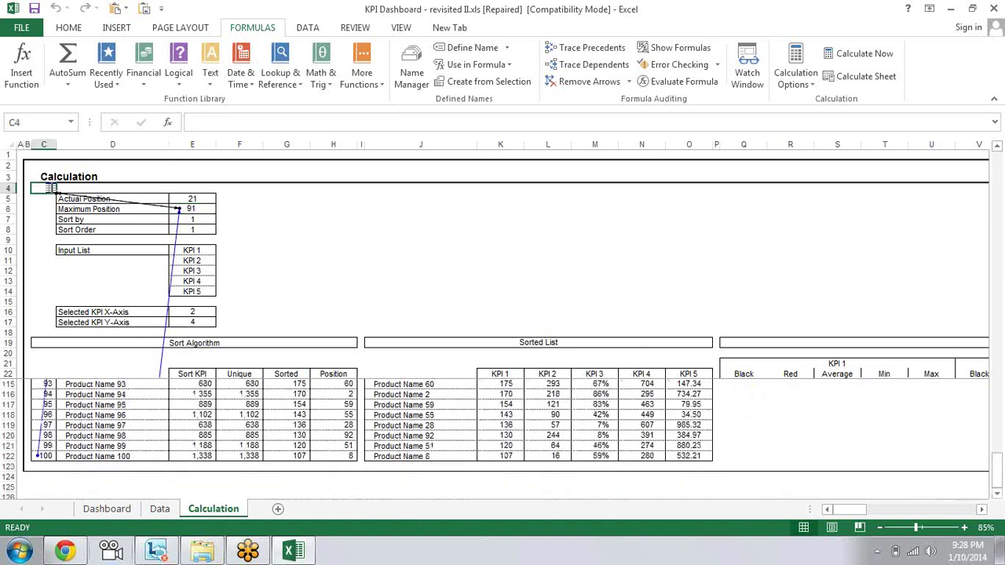
key(Escape)
click(288, 229)
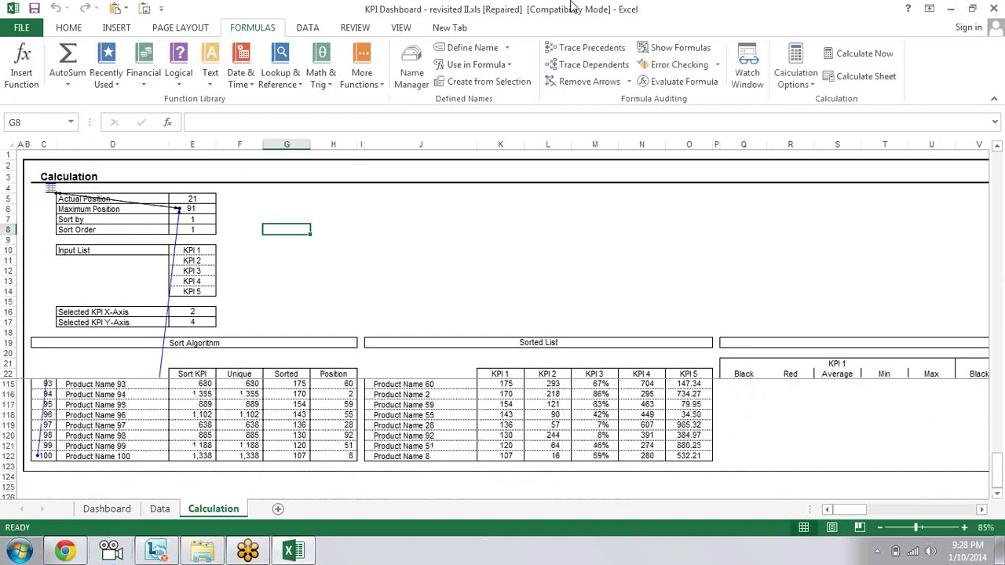
Remove the tracer arrows, dismissing the no-arrows messages, and return to the Dashboard
click(587, 82)
click(585, 81)
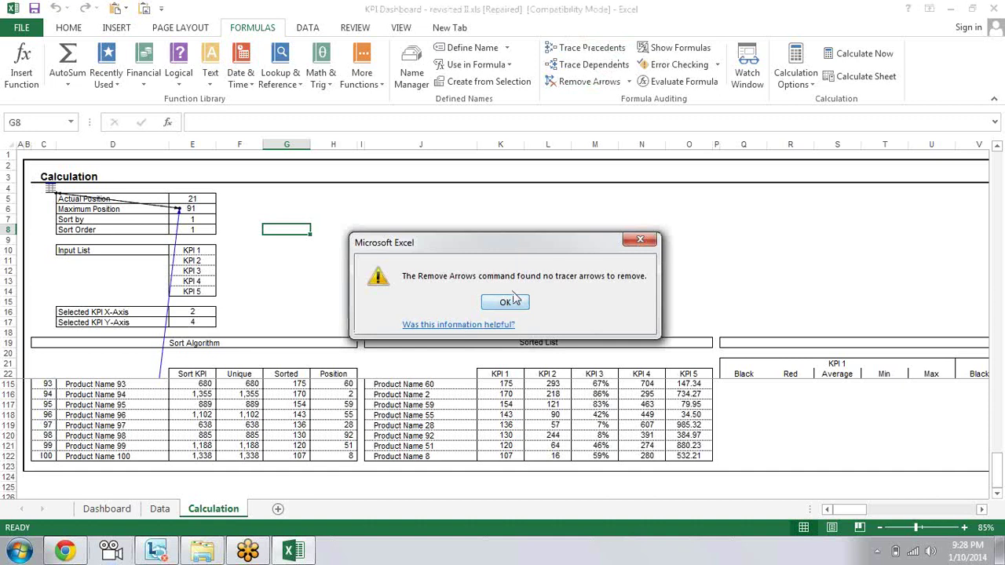
click(508, 303)
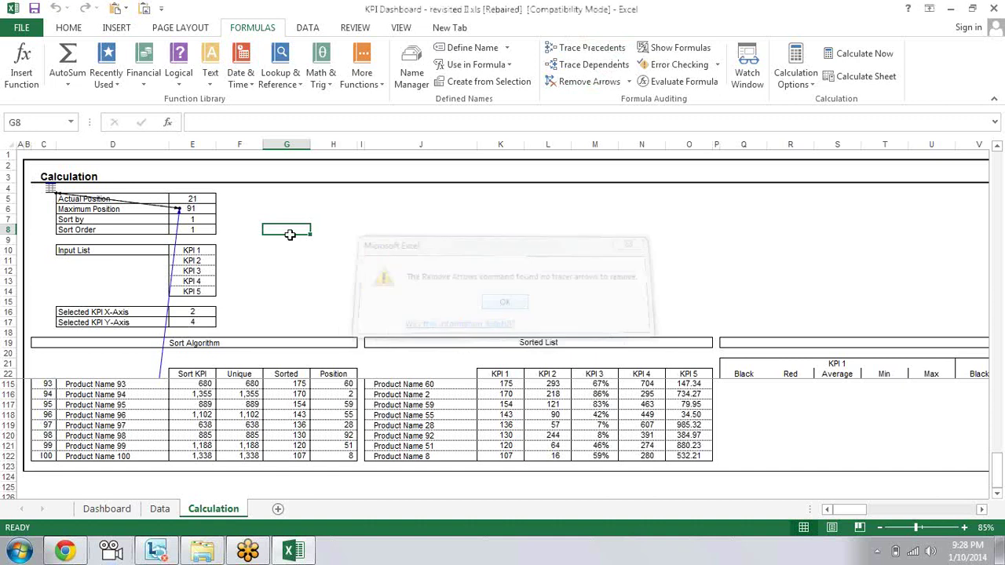
click(208, 209)
click(589, 83)
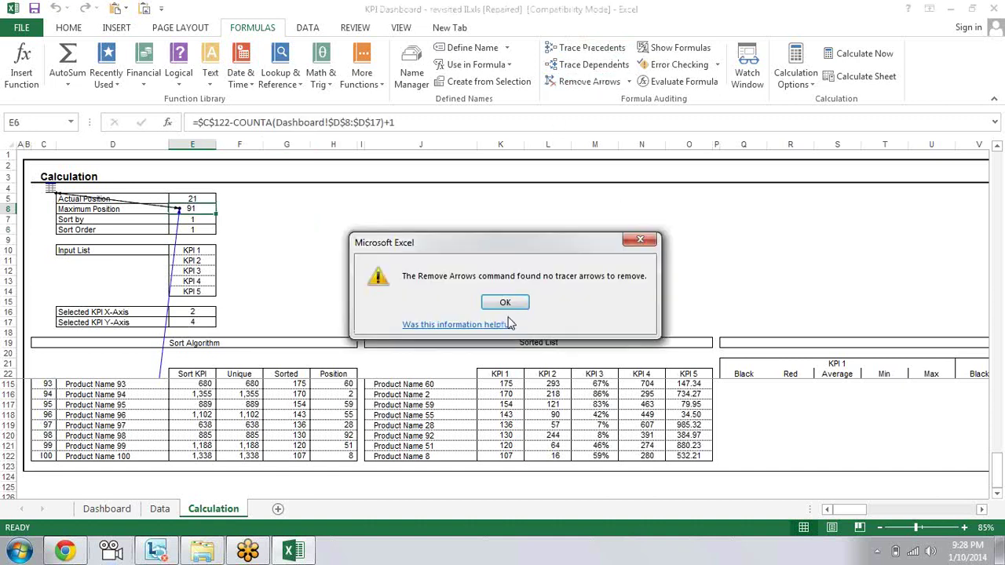
click(509, 303)
click(106, 509)
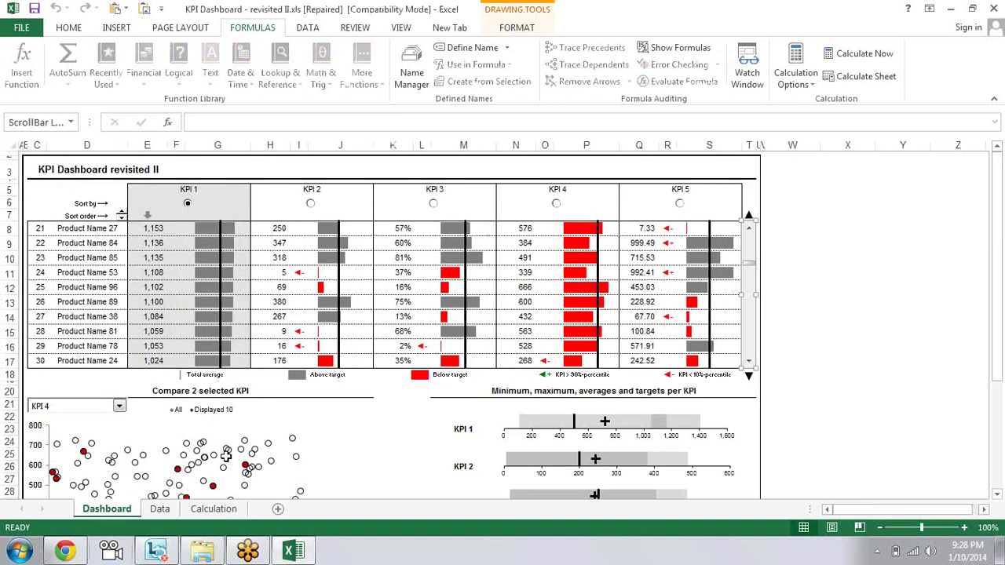
click(222, 513)
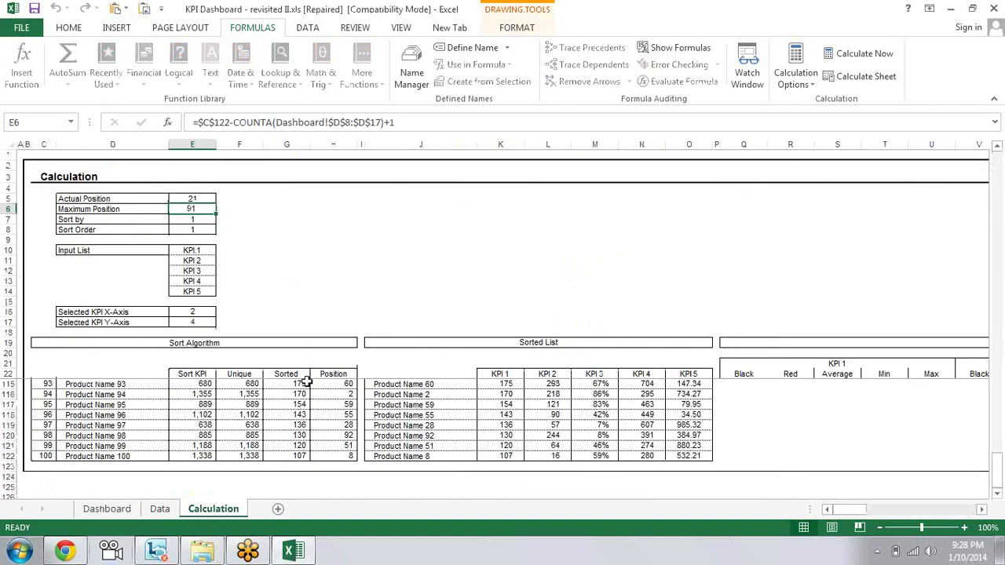
click(261, 384)
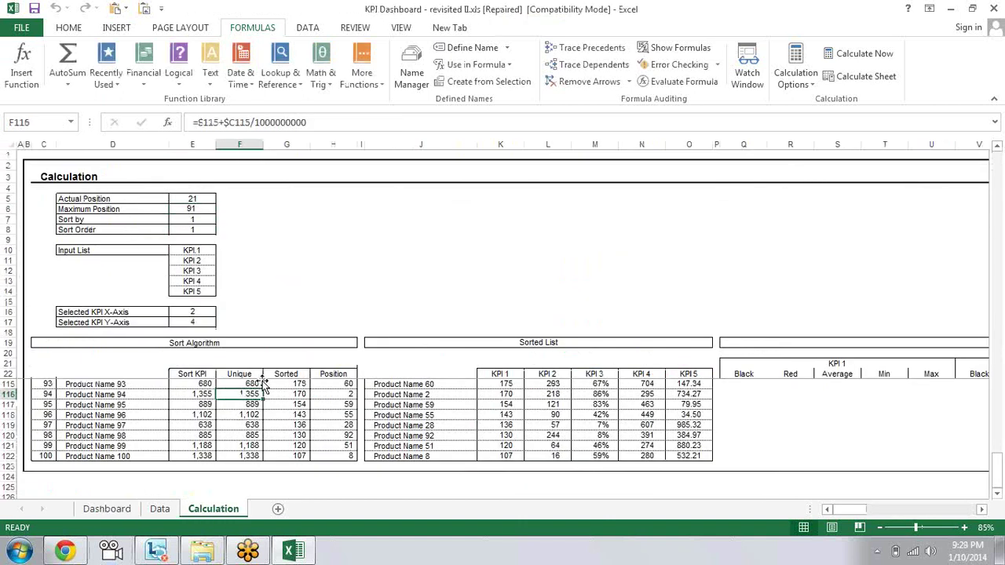
key(Up)
key(Up)
key(Up)
key(Up)
key(Up)
key(Up)
key(ctrl+Up)
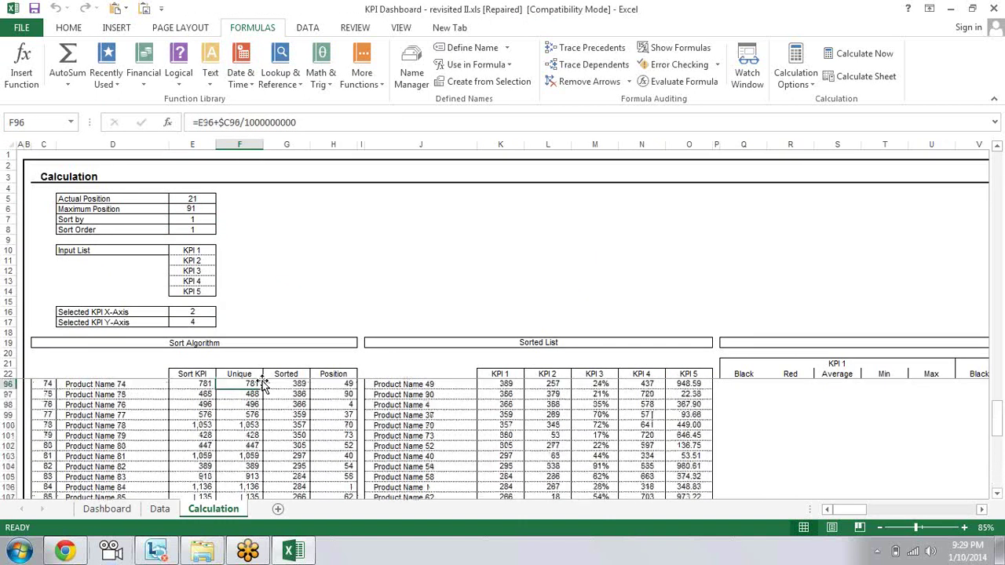
key(Down)
key(Up)
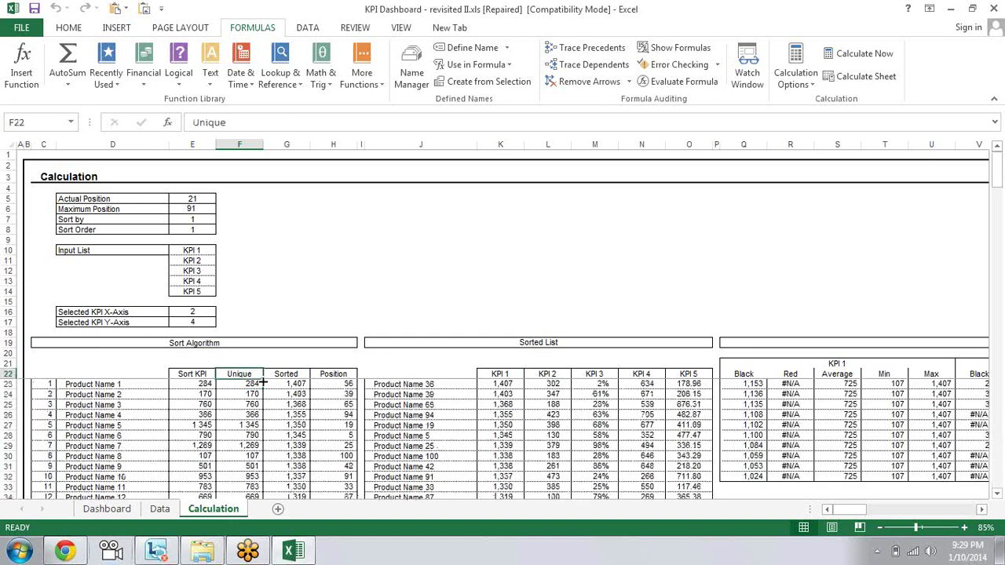
key(Left)
key(shift+Right)
key(Left)
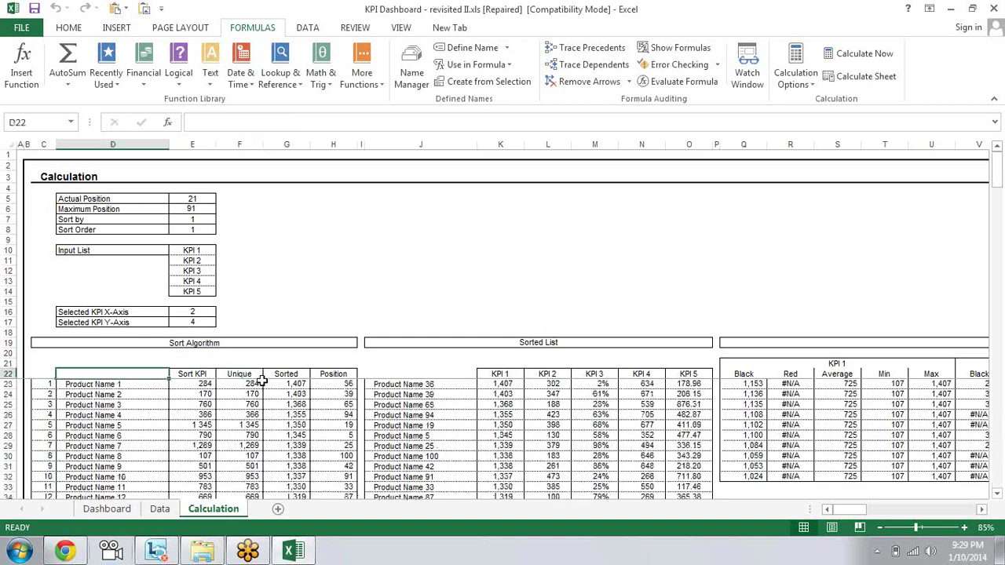
key(Down)
key(Up)
key(Down)
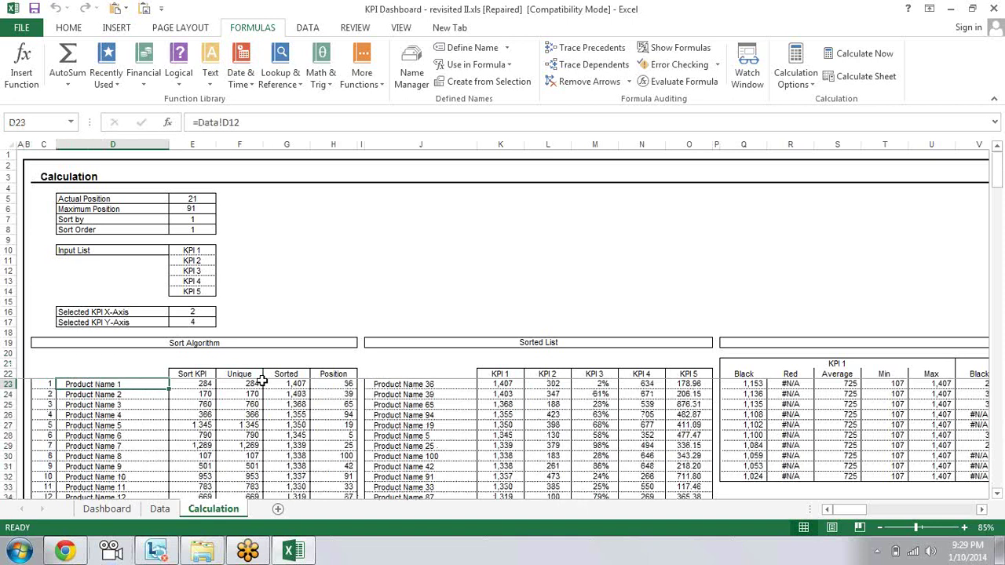
key(Right)
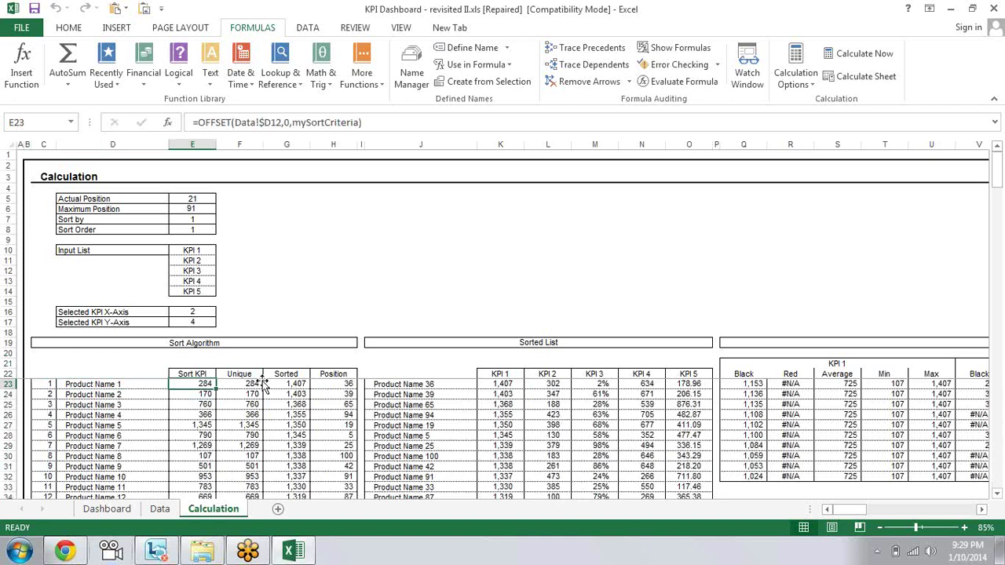
key(Right)
key(Left)
key(Left)
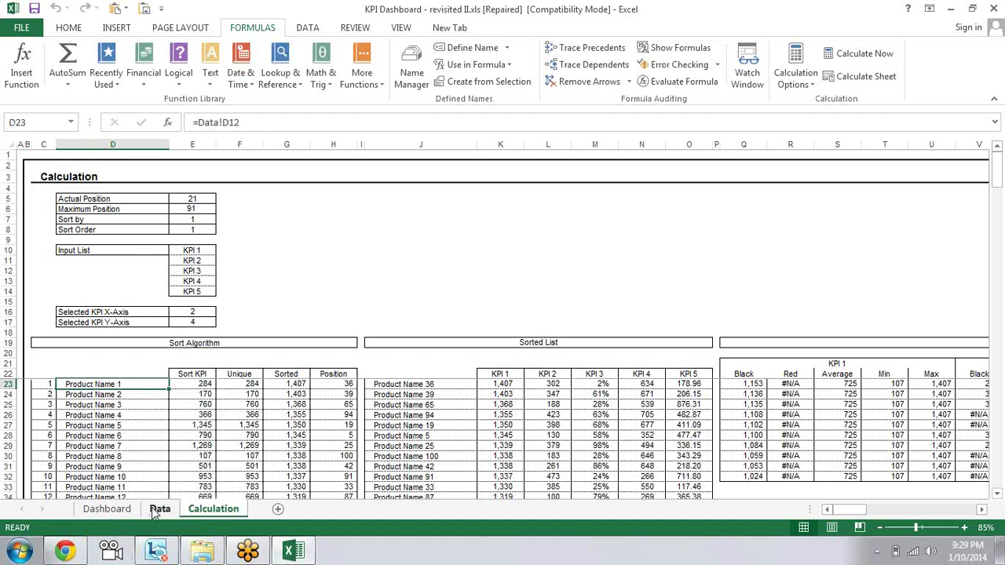
click(160, 509)
key(Left)
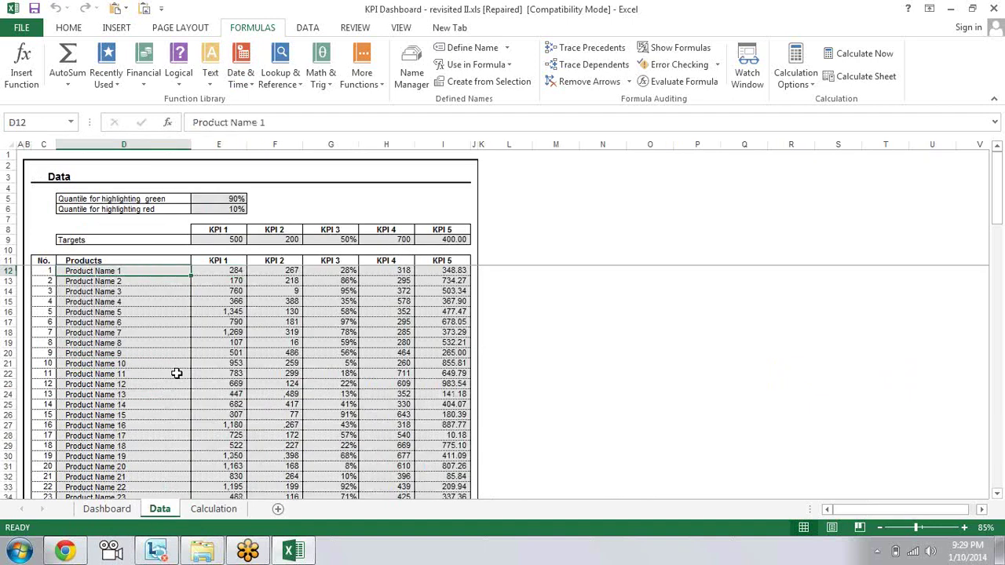
key(ctrl+Down)
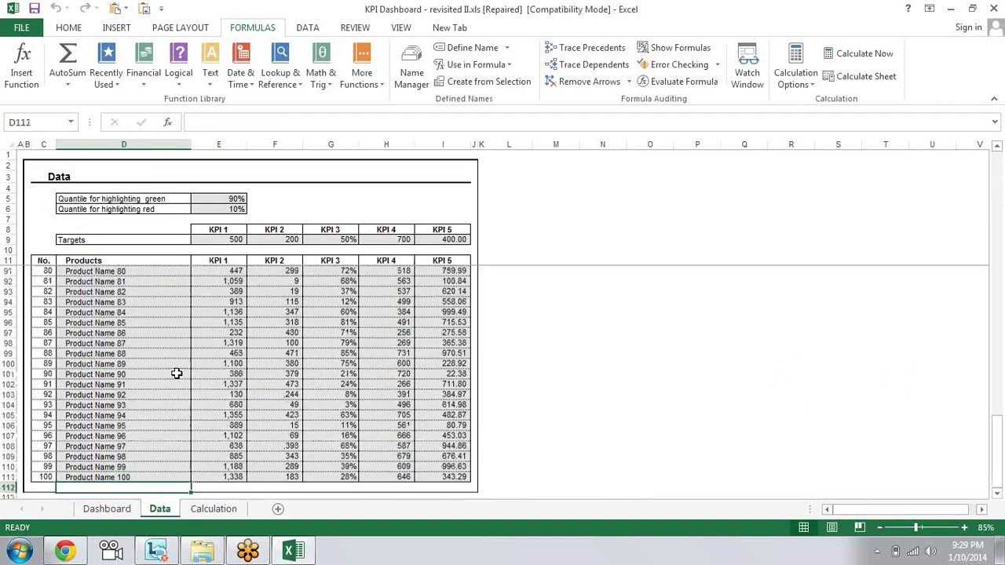
click(202, 510)
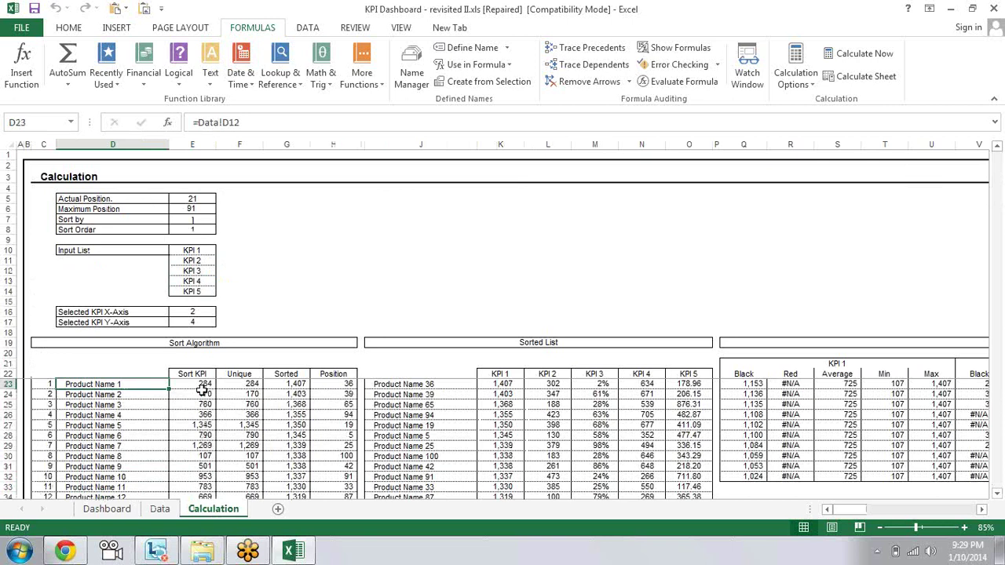
key(ctrl+Down)
key(Right)
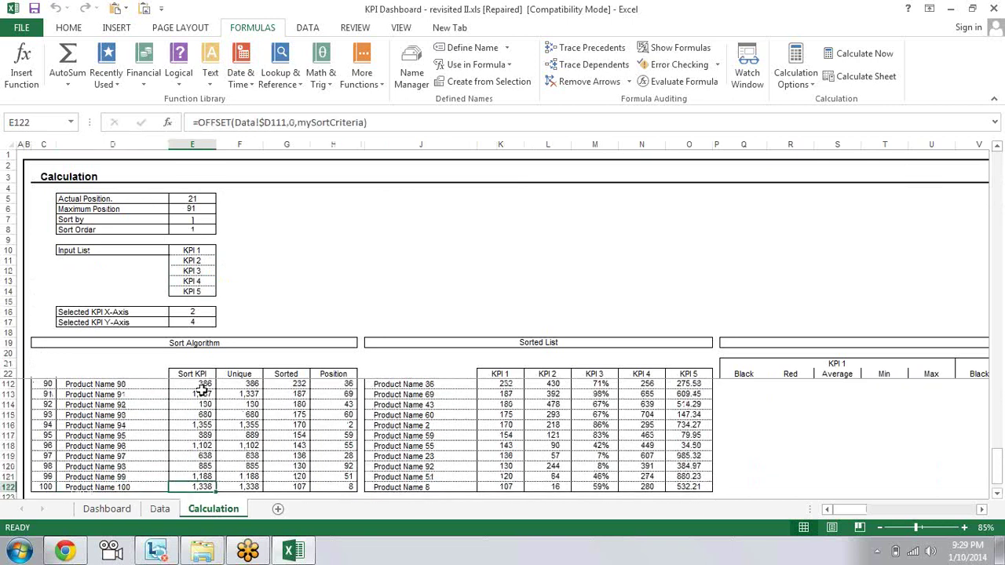
key(ctrl+Up)
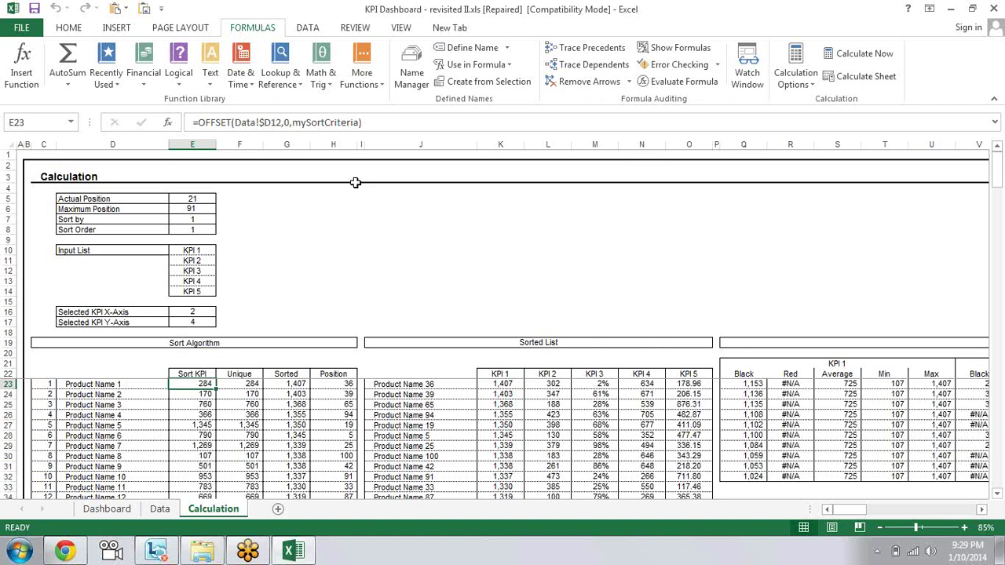
click(254, 123)
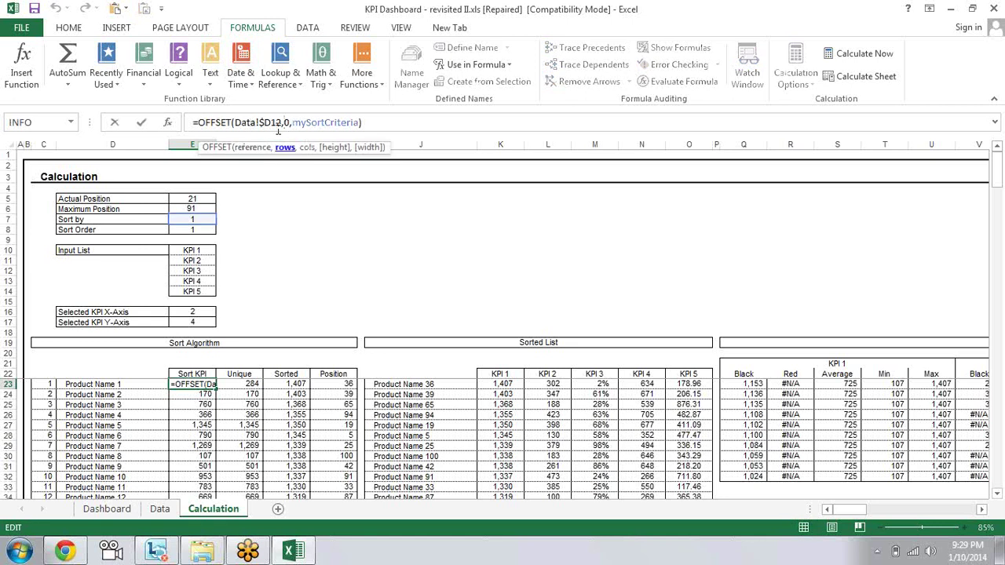
click(286, 123)
click(305, 124)
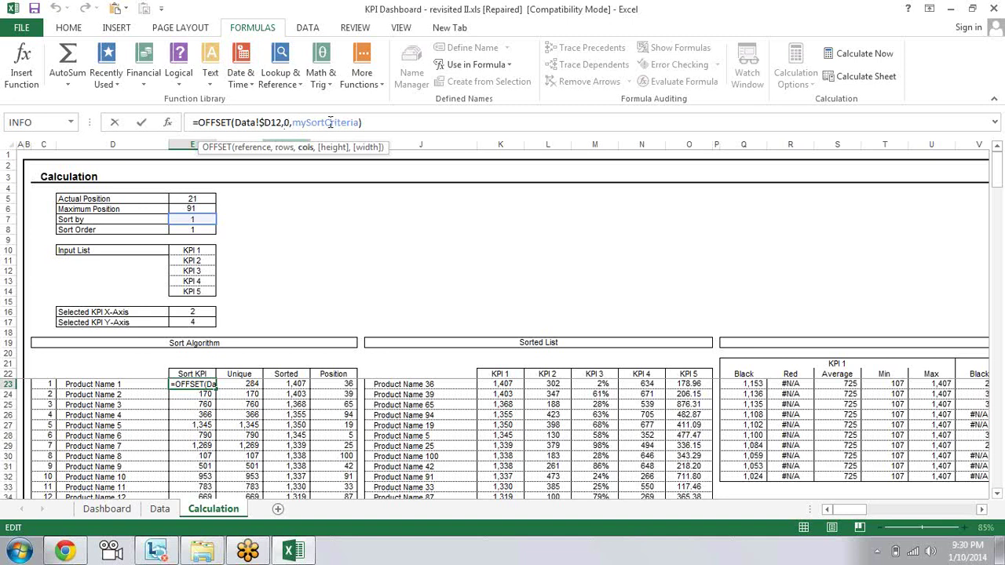
double_click(331, 122)
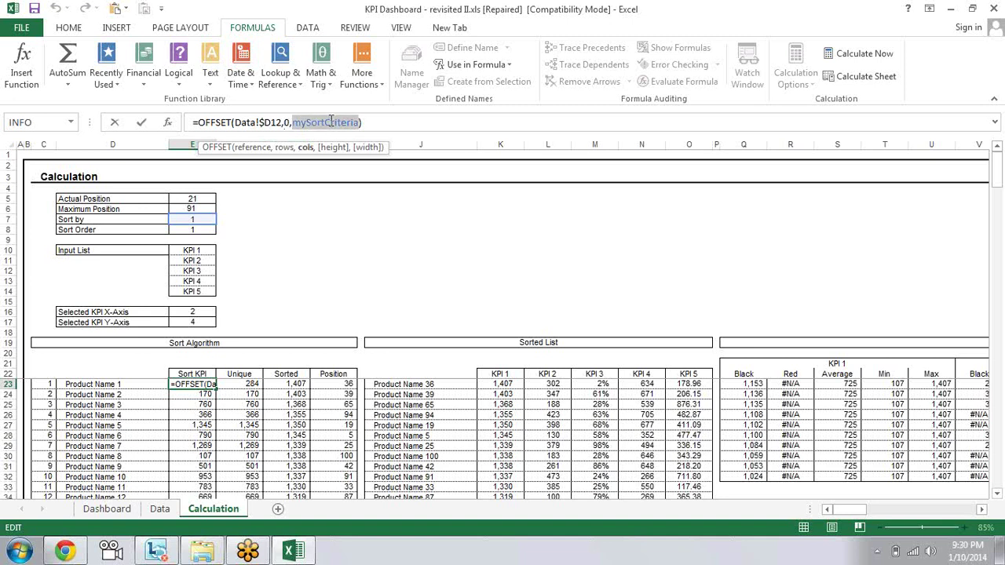
key(Escape)
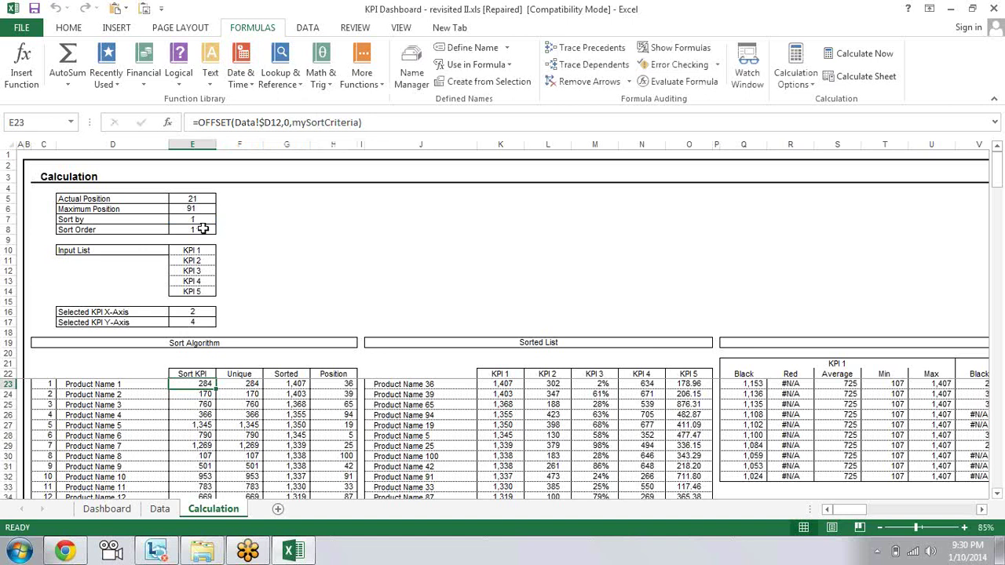
click(203, 229)
click(212, 220)
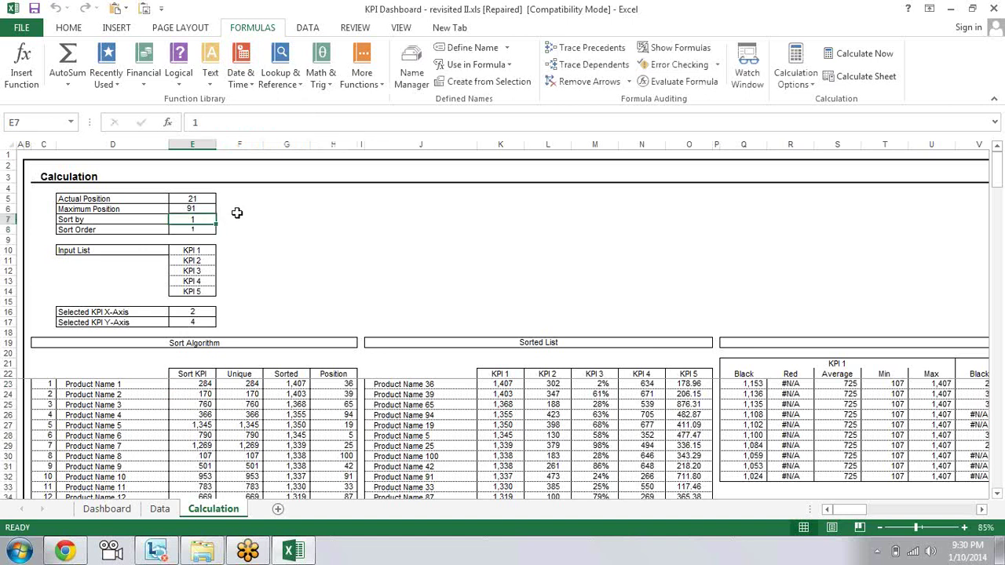
click(202, 229)
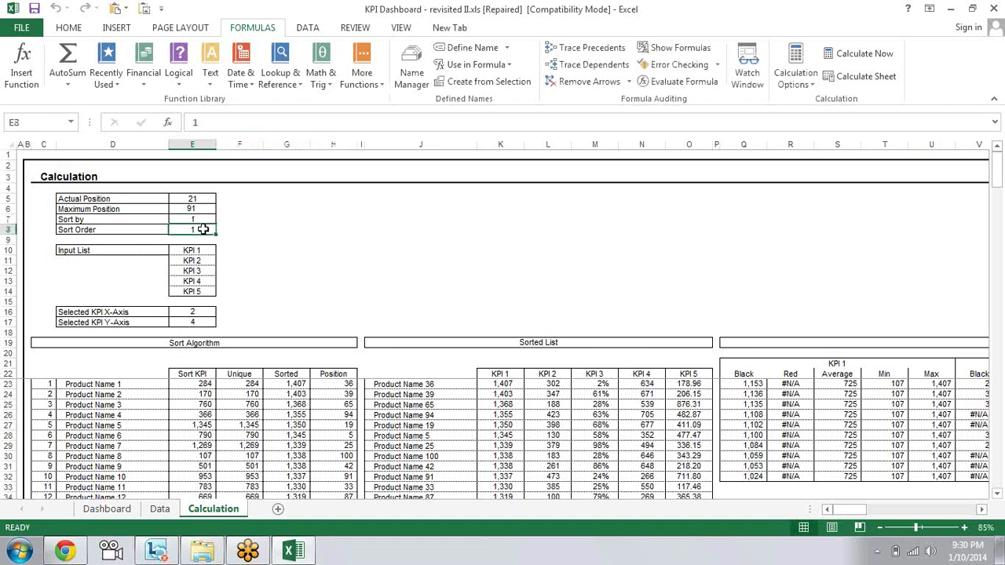
click(198, 219)
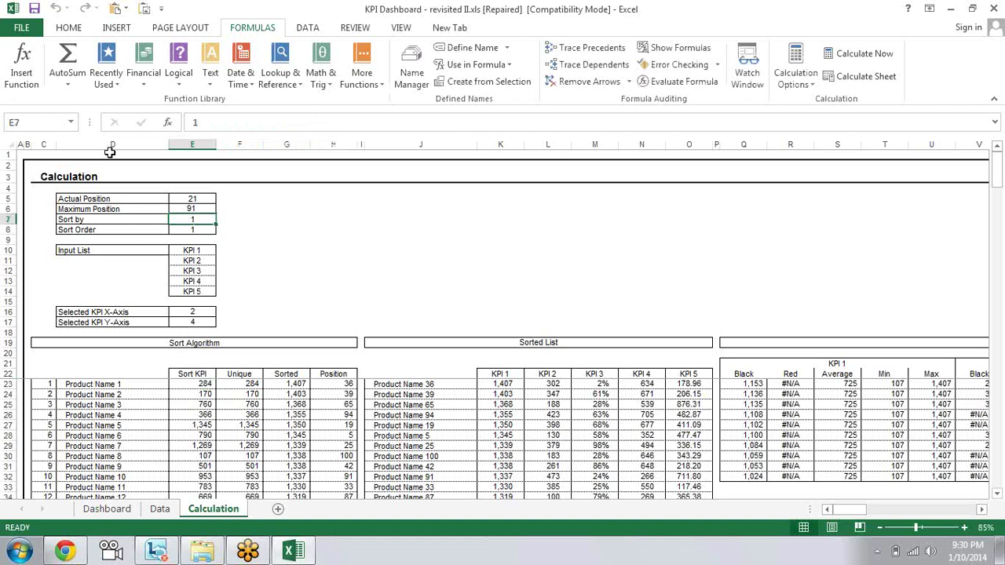
click(68, 123)
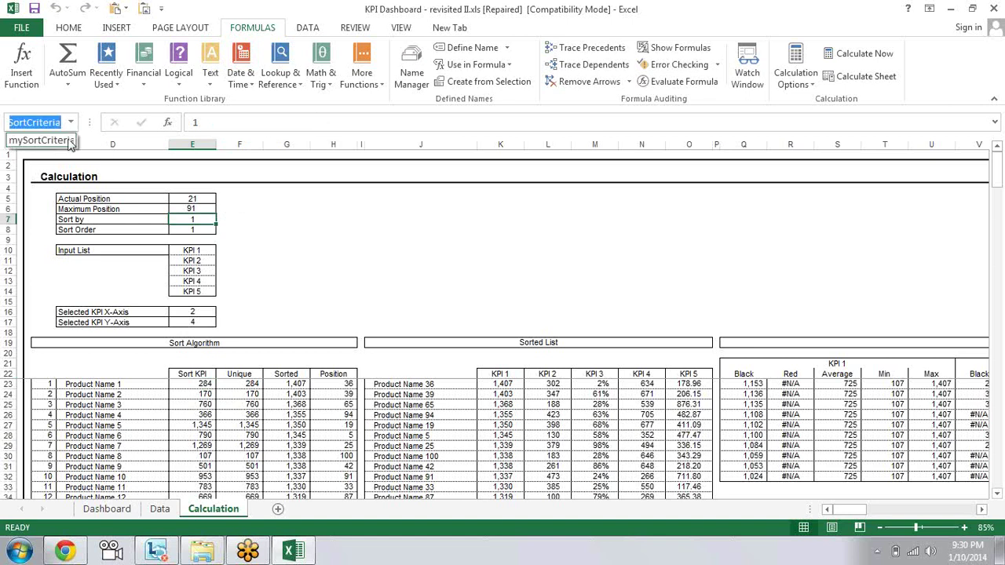
key(Escape)
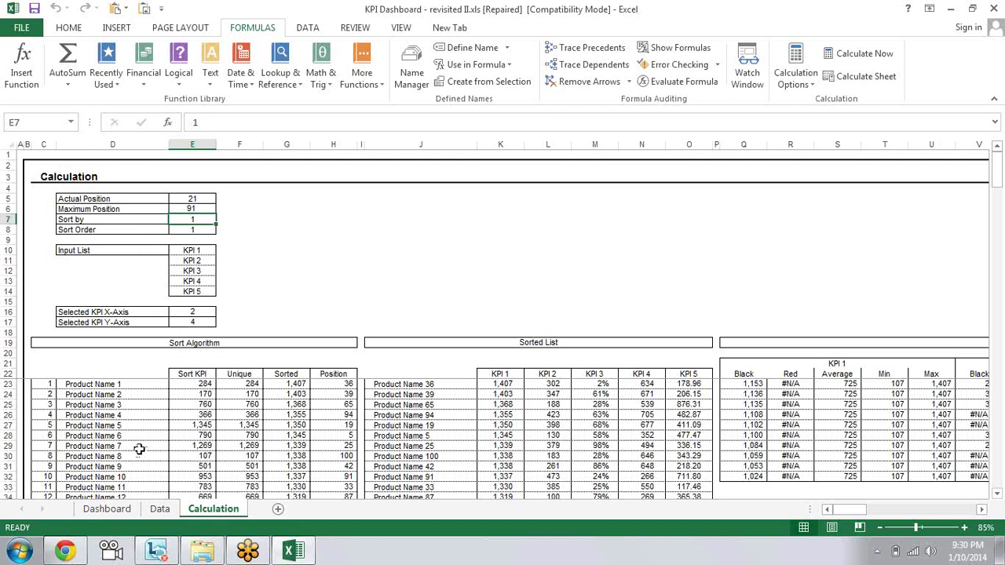
Sort the Dashboard table by KPI 2 and confirm the Calculation sheet's Sort by reads 2
click(124, 511)
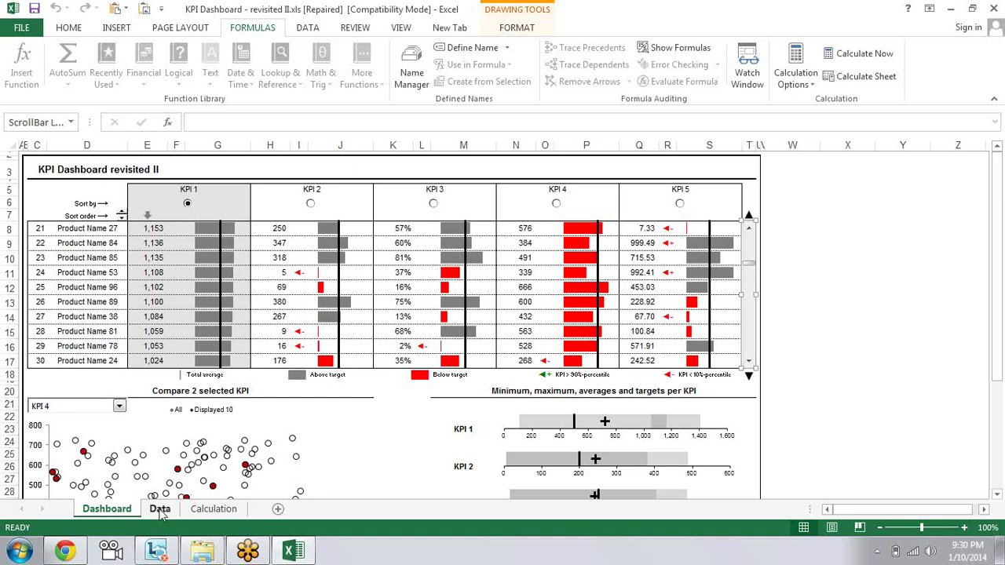
click(213, 509)
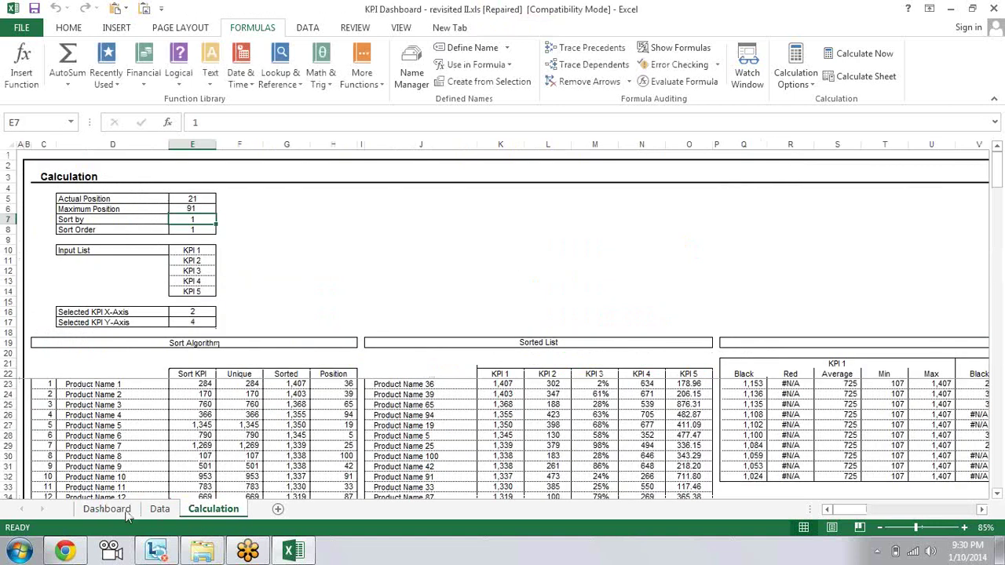
click(124, 511)
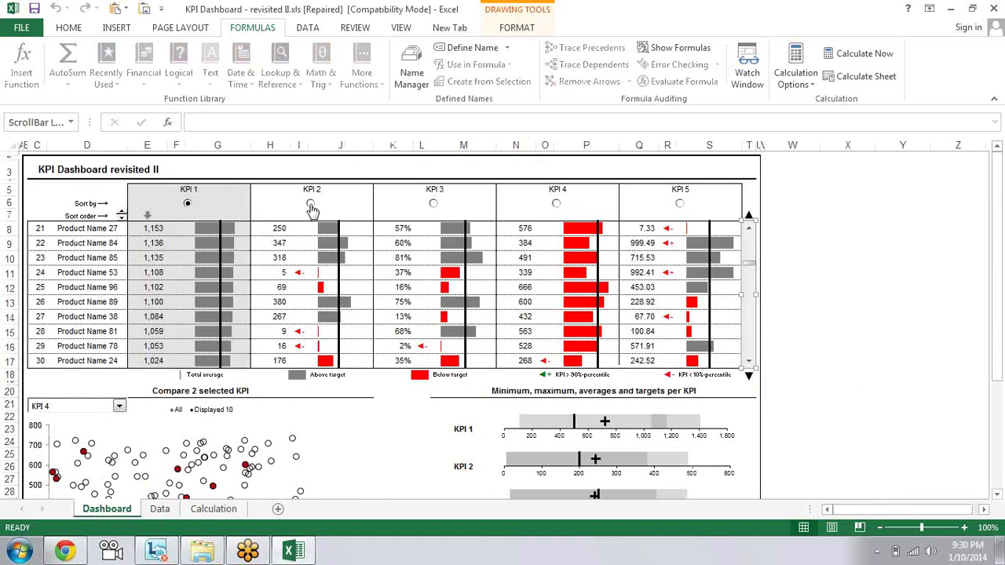
click(311, 236)
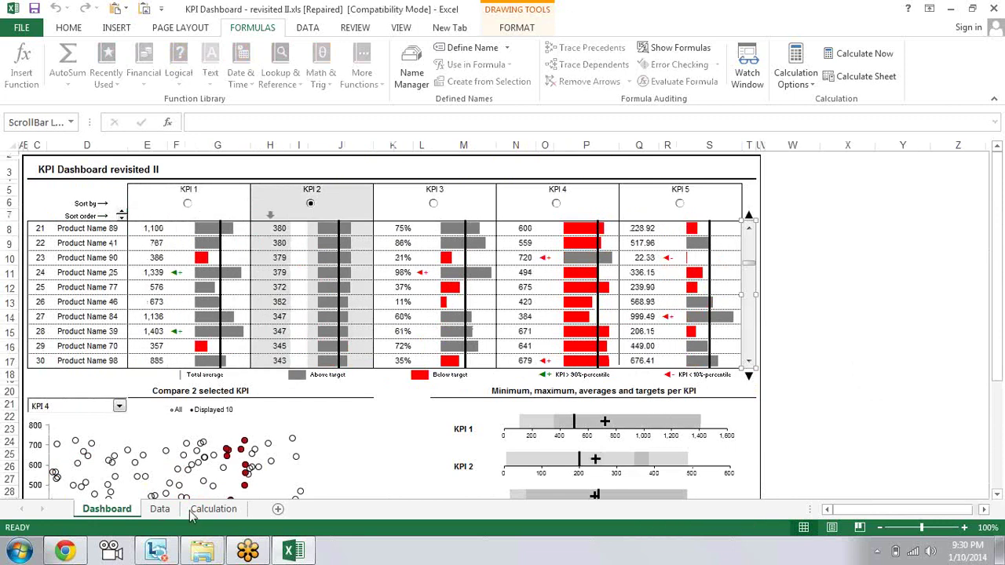
click(213, 509)
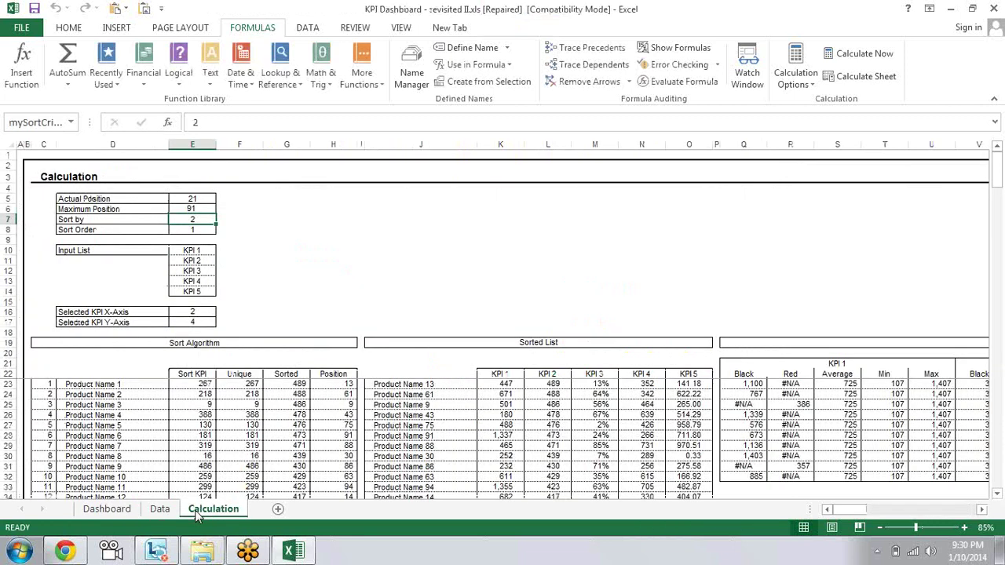
click(120, 511)
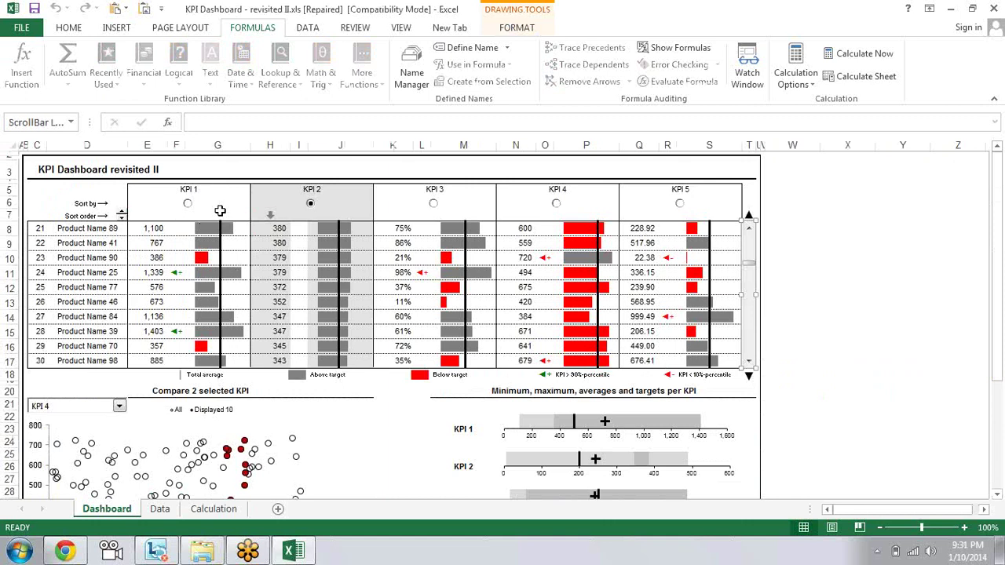
right_click(189, 205)
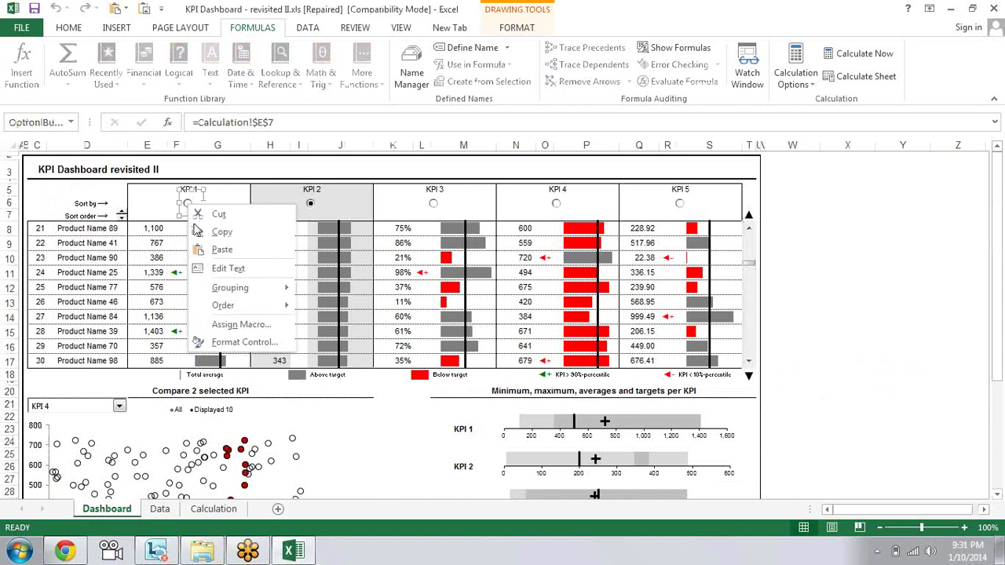
click(237, 343)
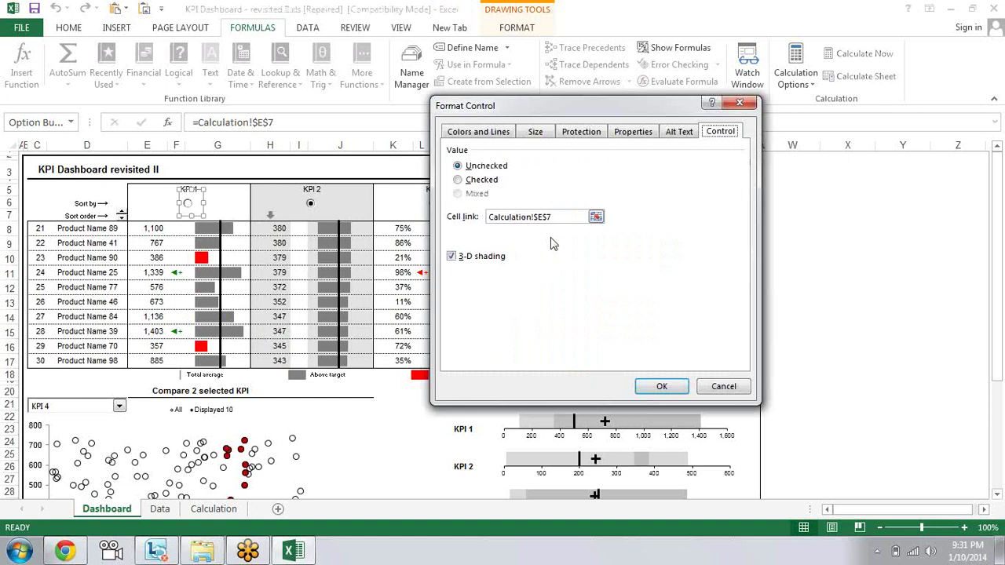
key(Escape)
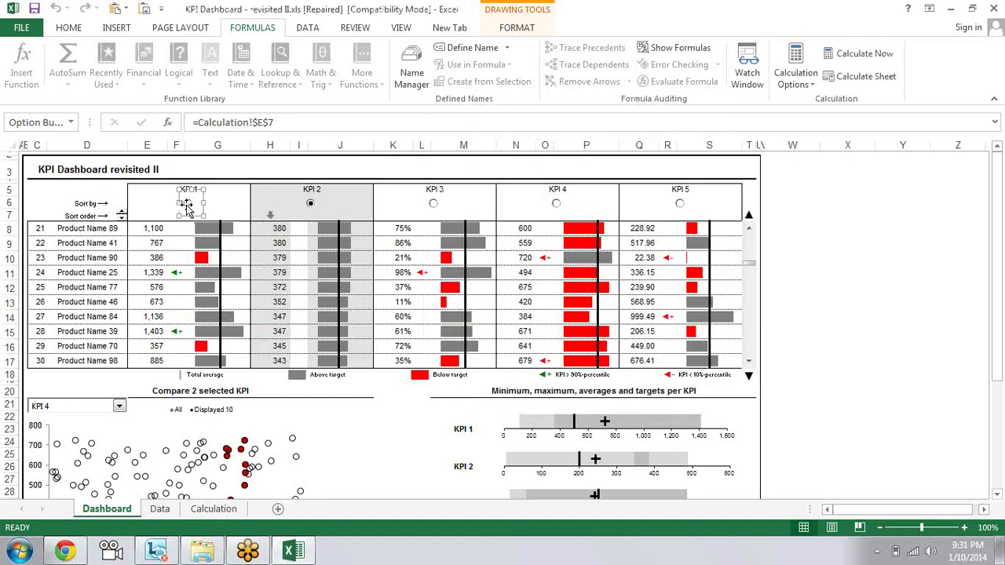
click(800, 216)
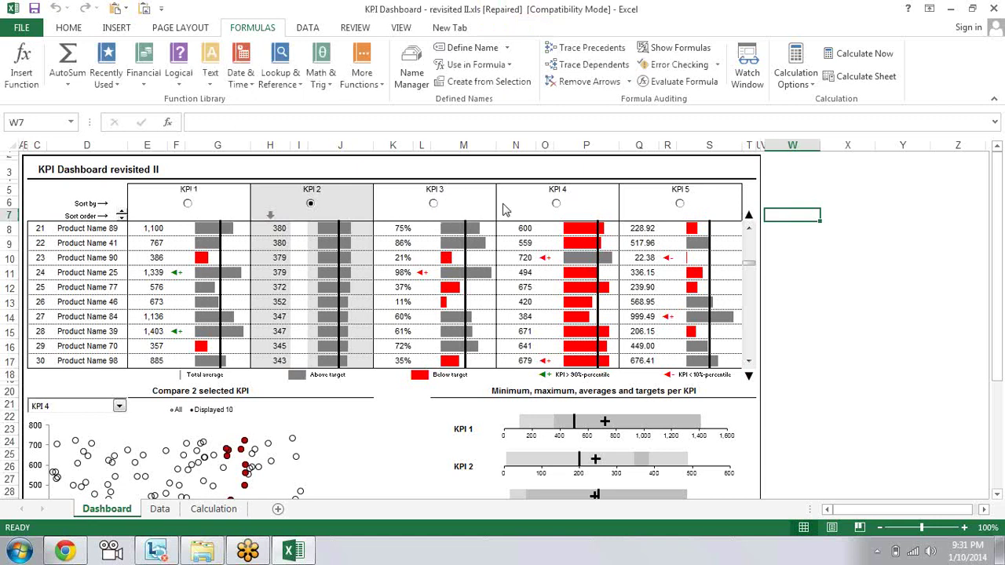
Re-sort the dashboard by KPI 3, then KPI 4, and check the Calculation sheet's Sort by value
click(432, 203)
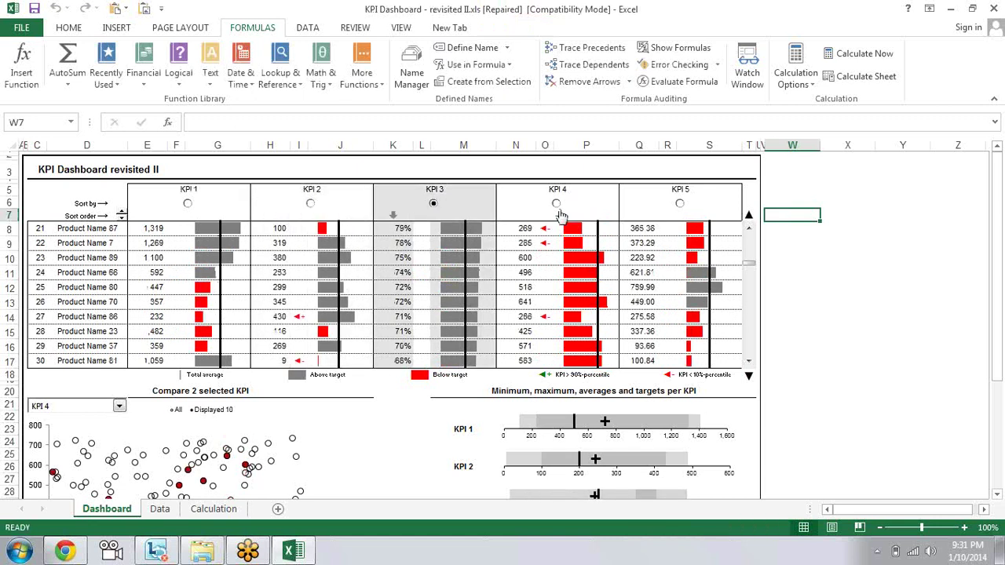
click(556, 204)
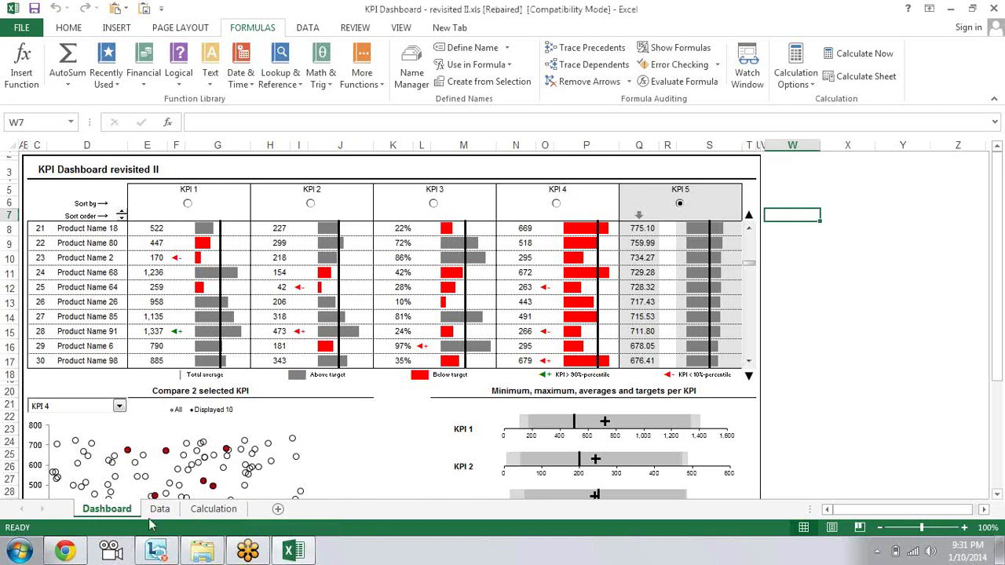
click(230, 510)
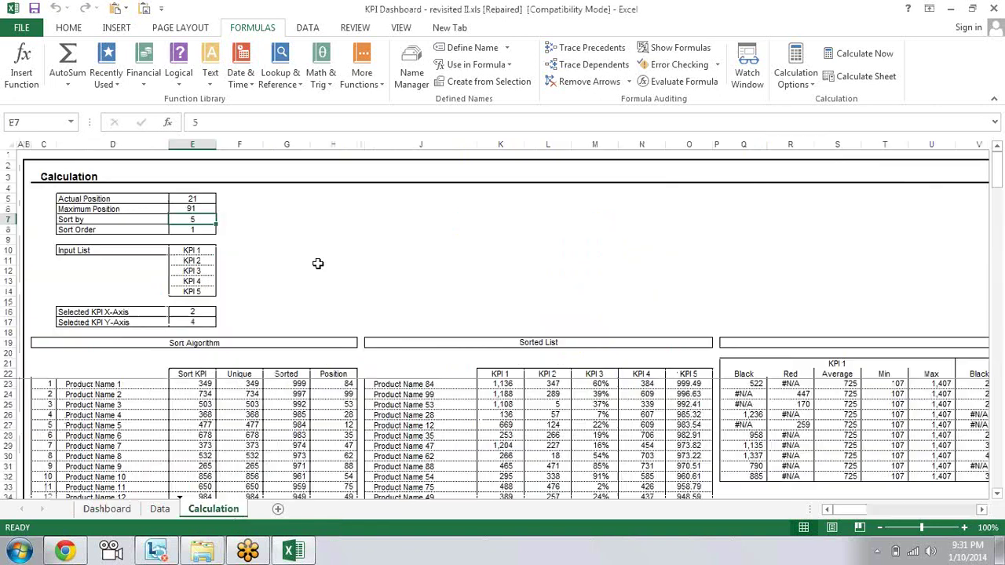
Inspect the Sort by value in E7 and step through the Sort KPI OFFSET formulas from E23
click(295, 218)
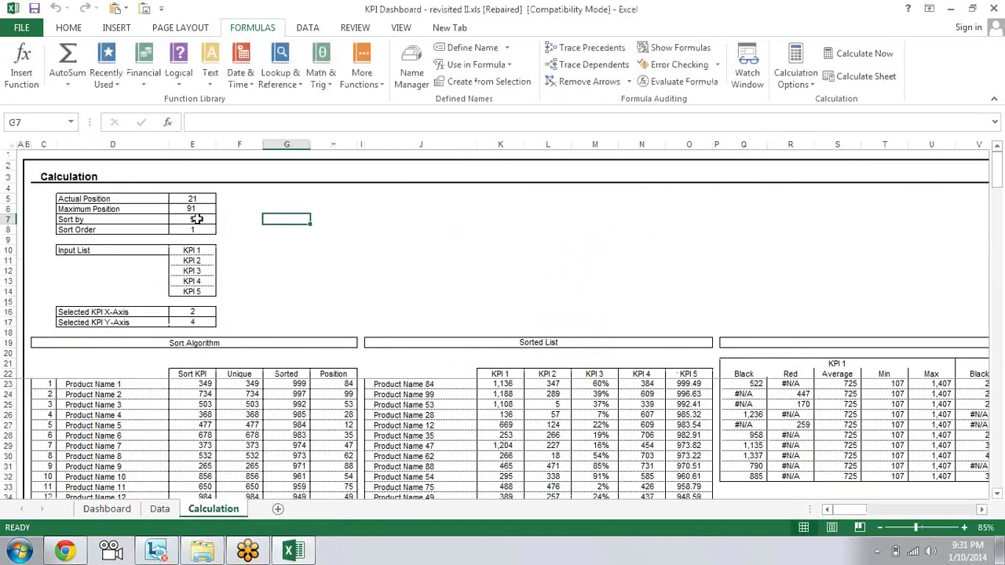
click(198, 220)
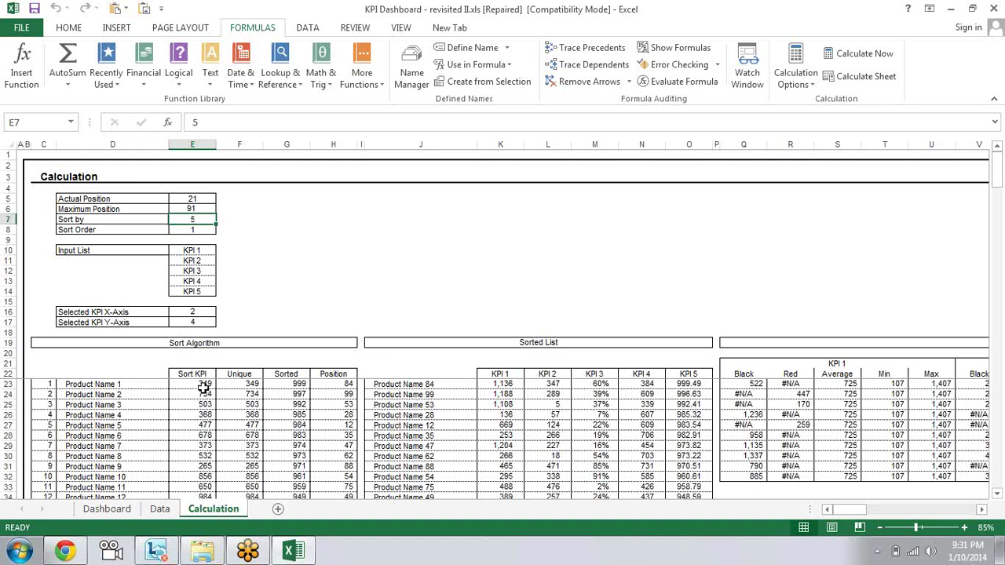
drag(203, 393, 204, 386)
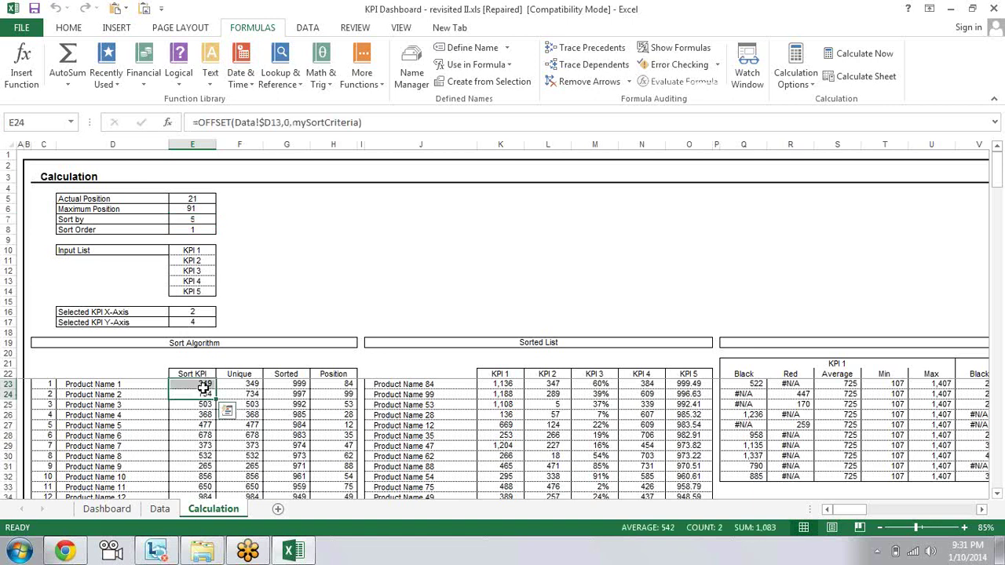
click(203, 385)
key(Down)
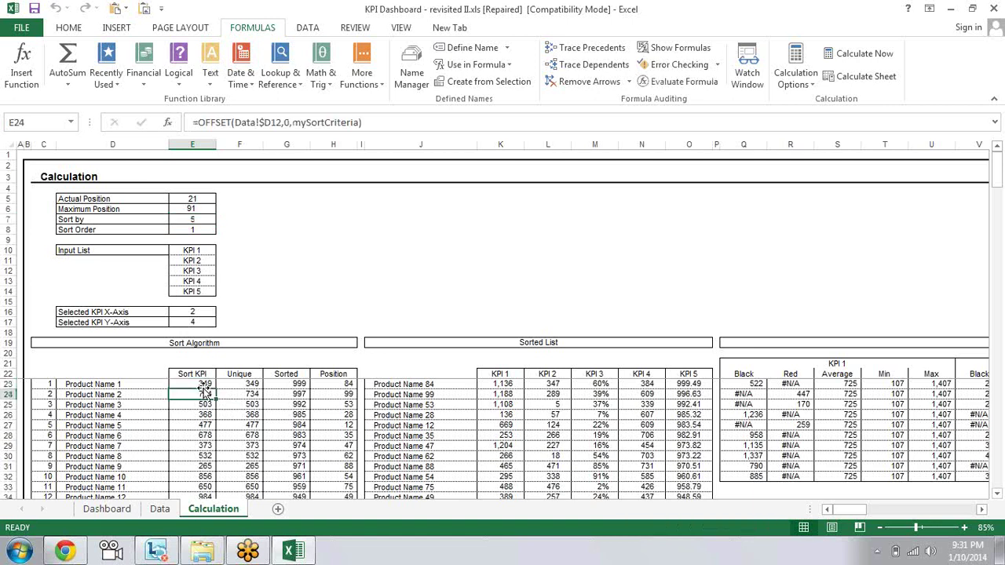
key(Down)
key(Down)
key(Down)
key(Down)
key(Down)
key(Up)
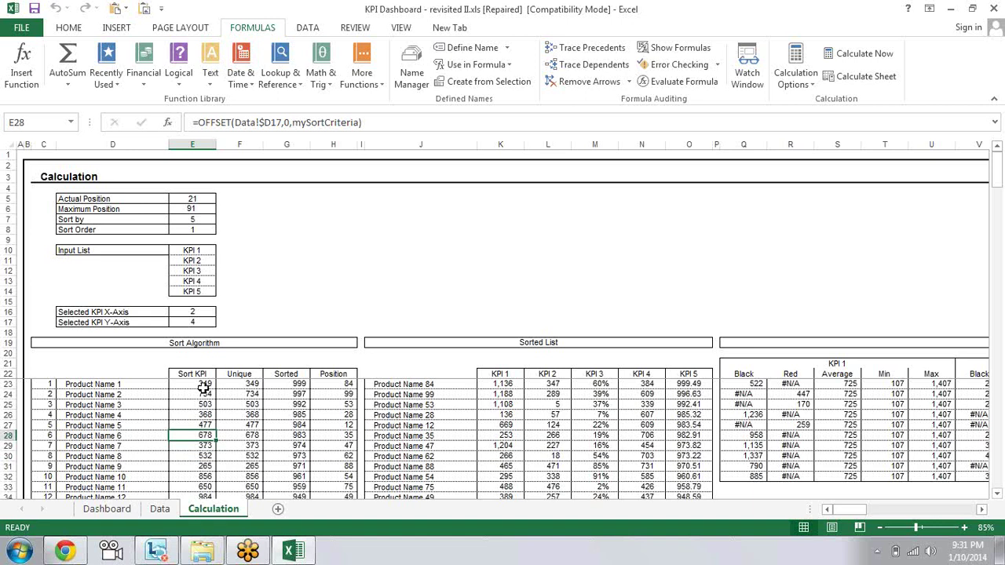
key(Up)
key(Up)
key(Up)
key(Up)
key(Up)
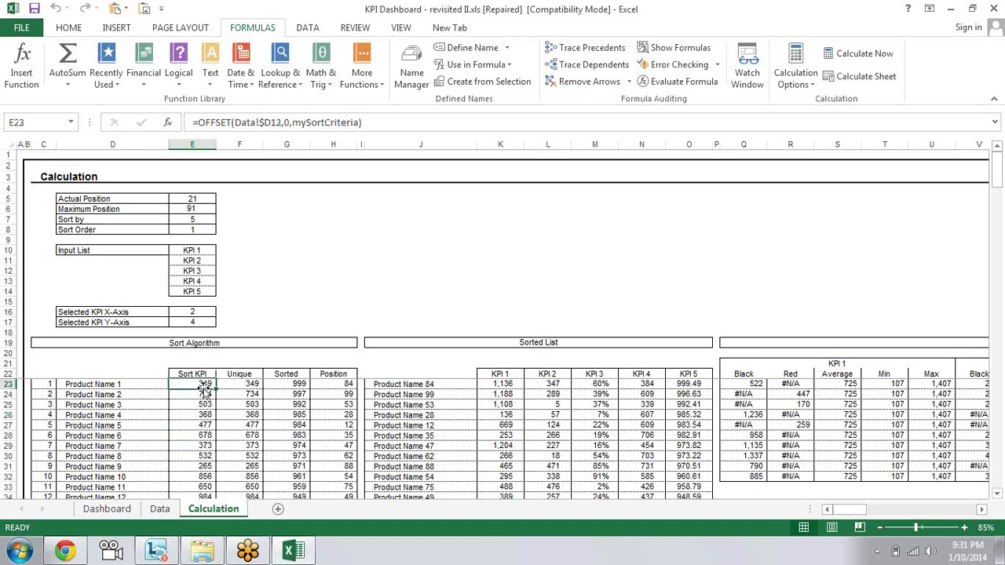
Open the E23 OFFSET formula for editing and confirm it unchanged
click(305, 122)
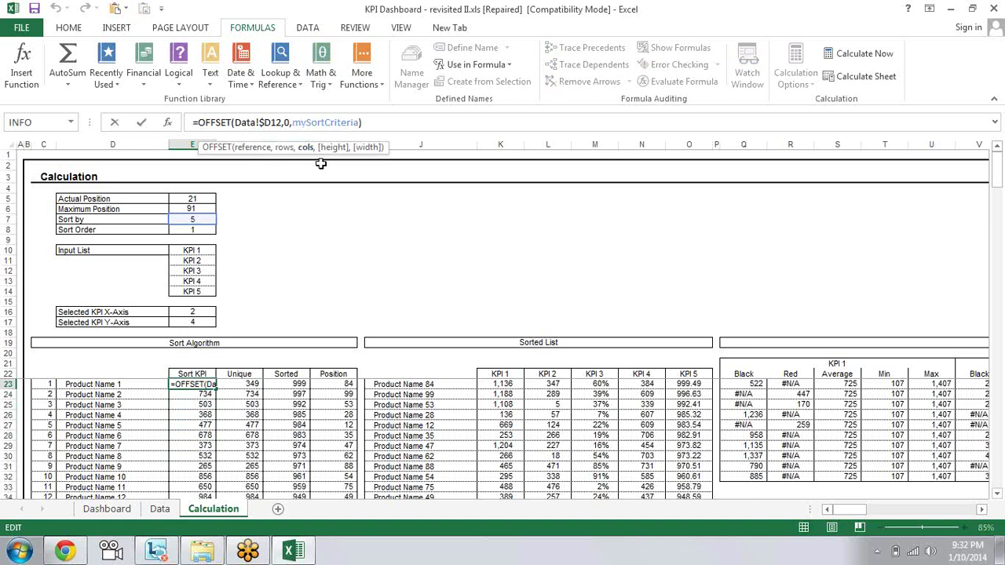
key(Return)
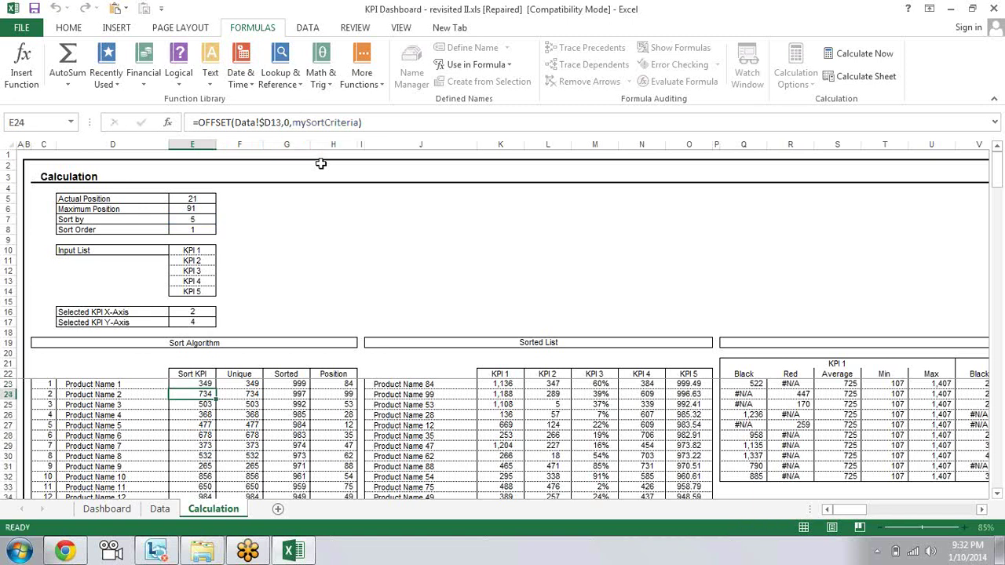
key(Down)
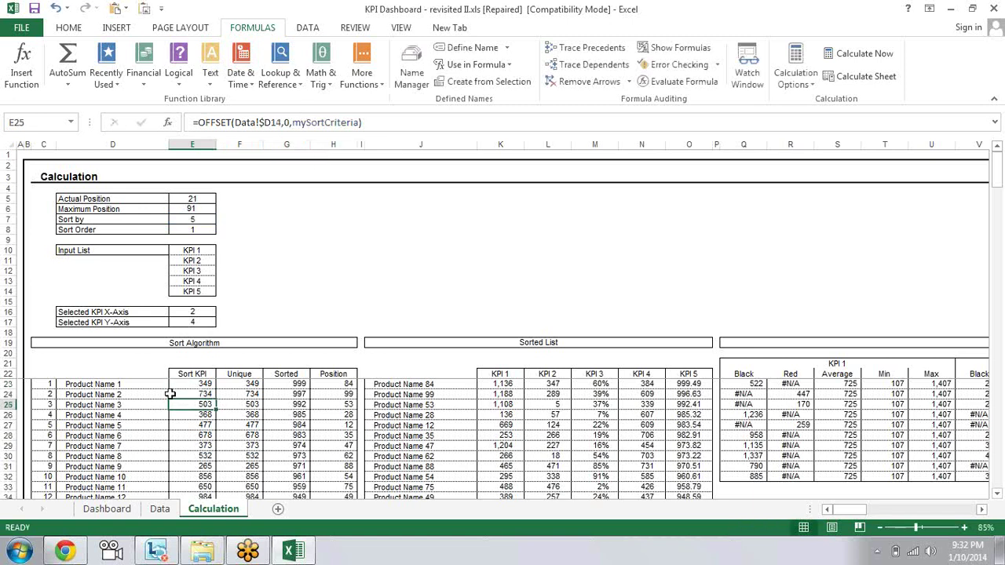
On the Data sheet, look across Product Name 80's KPI values
click(160, 509)
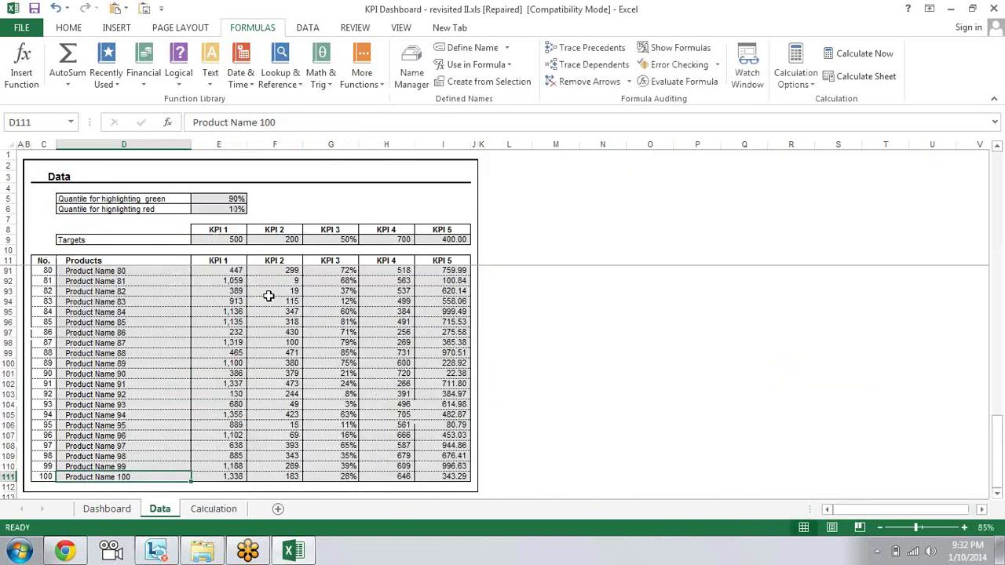
click(149, 273)
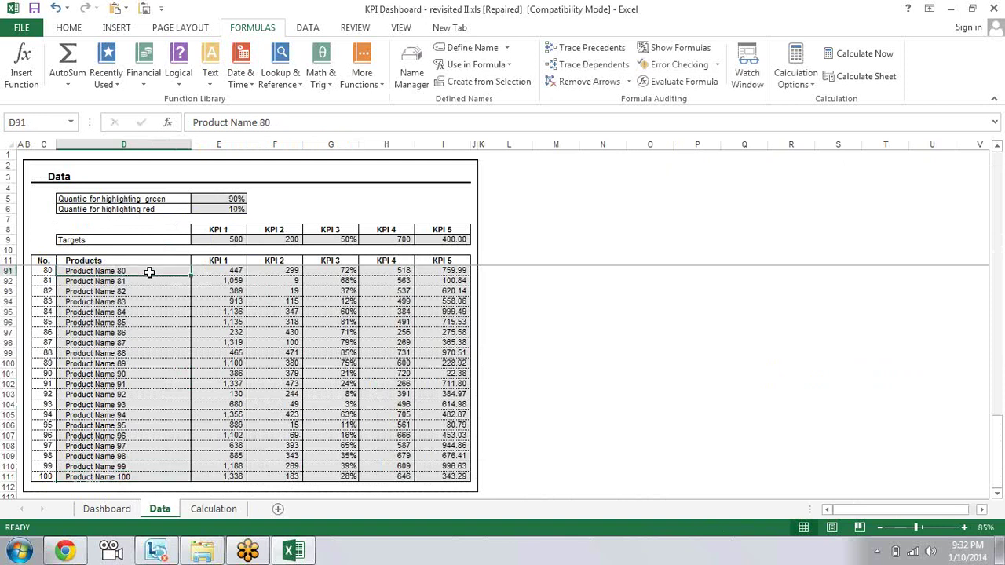
key(Right)
key(Right)
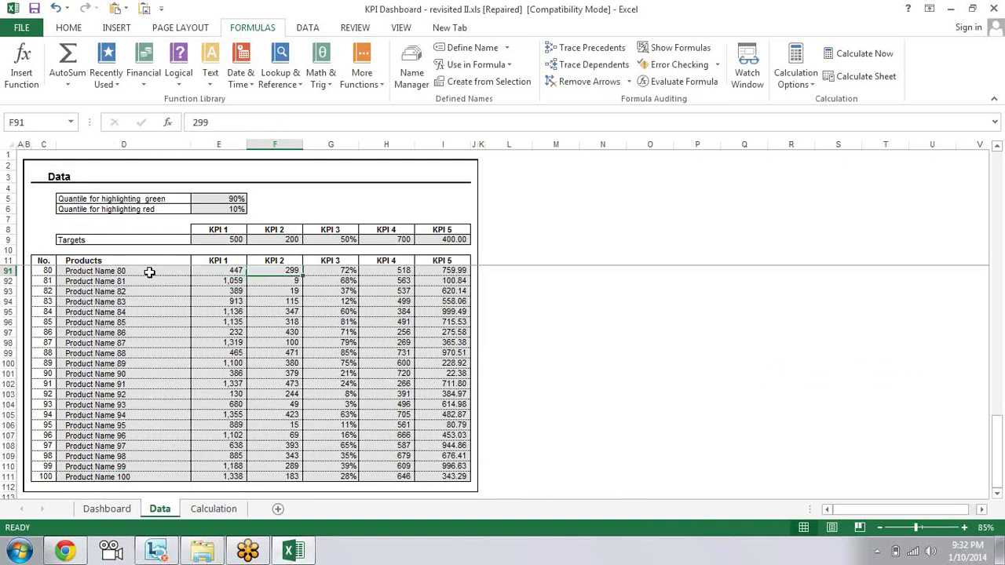
key(Right)
key(Right)
key(Right)
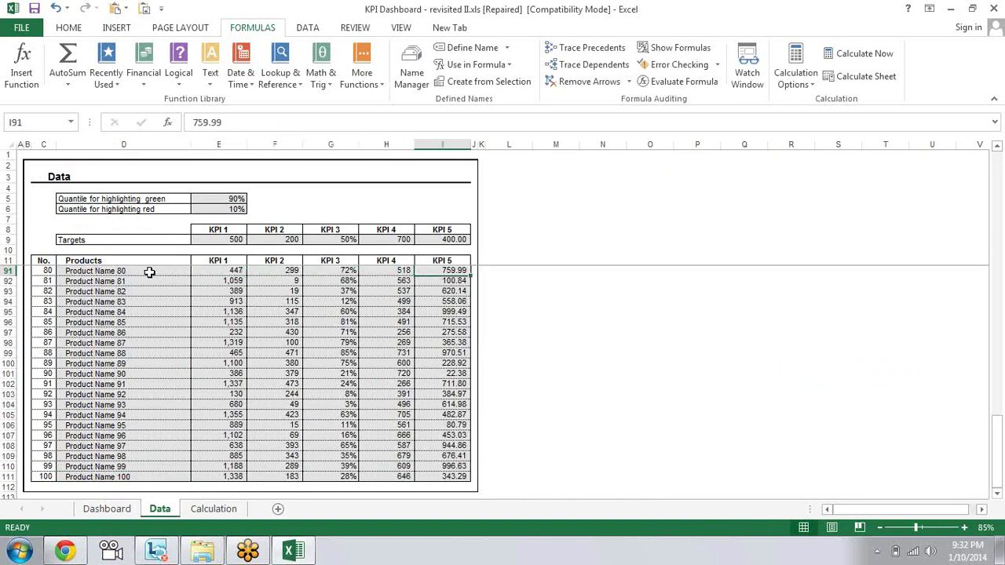
Back on Calculation, review the Sort KPI column from E23 and move to Unique cell F23
click(200, 512)
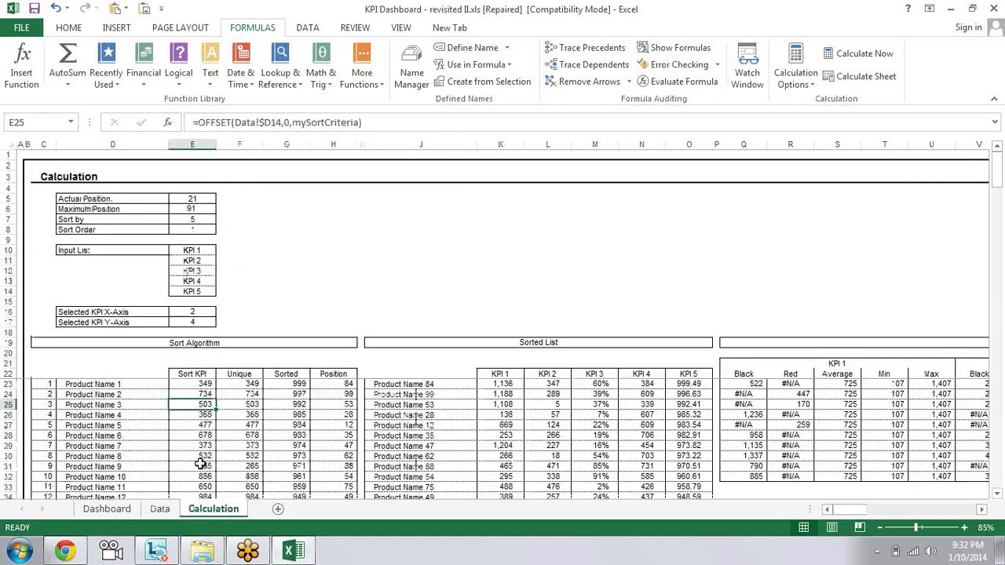
click(204, 382)
key(Down)
key(Down)
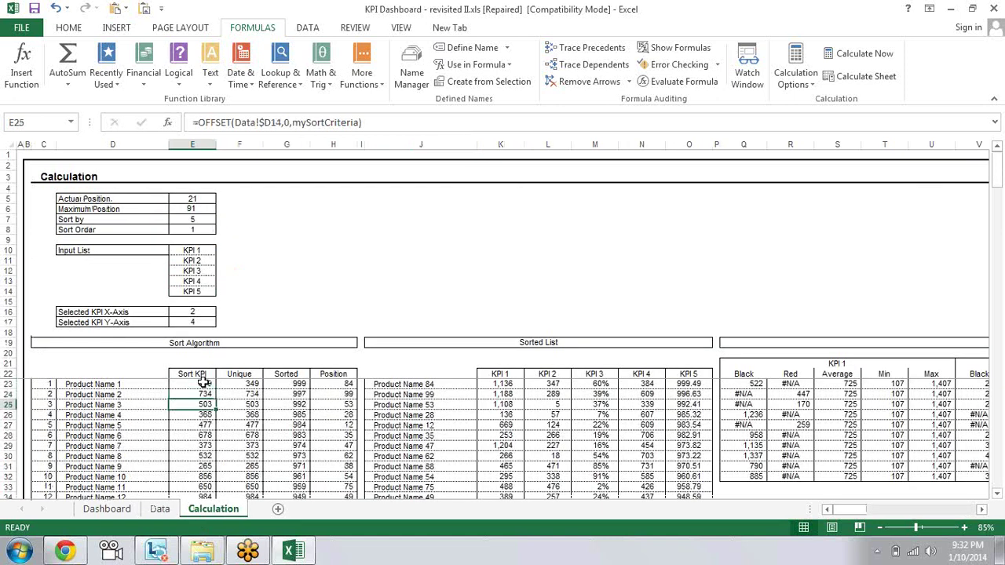
key(Down)
key(Down)
key(Down)
key(Down)
key(Down)
key(Down)
key(Up)
key(Up)
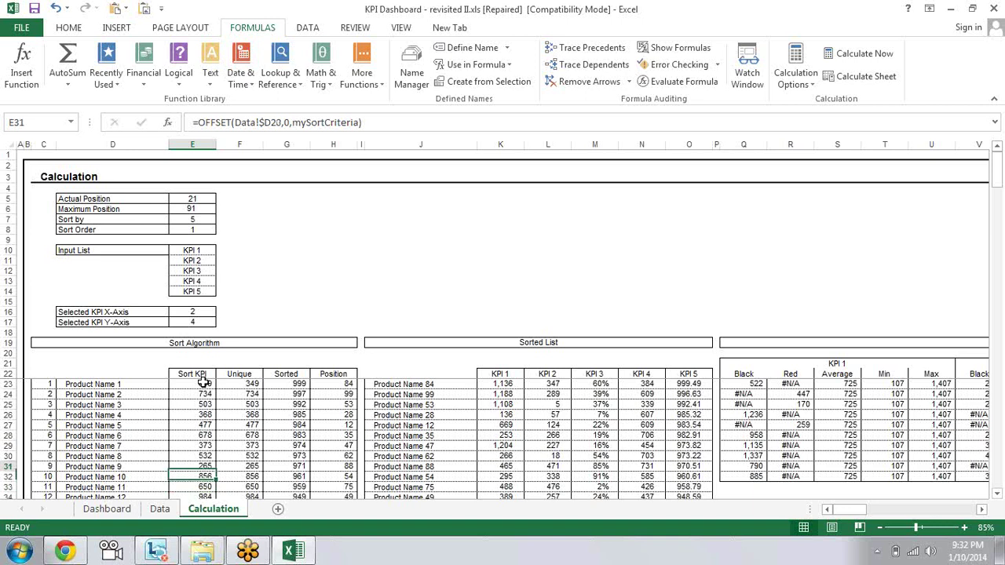
key(Up)
key(Up)
key(Up)
key(Up)
key(Up)
key(Up)
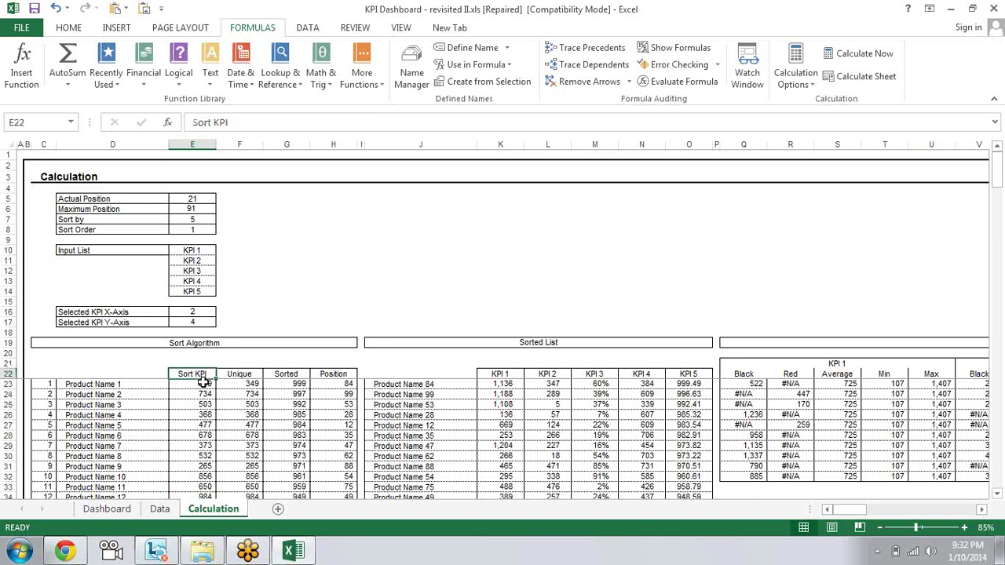
key(Down)
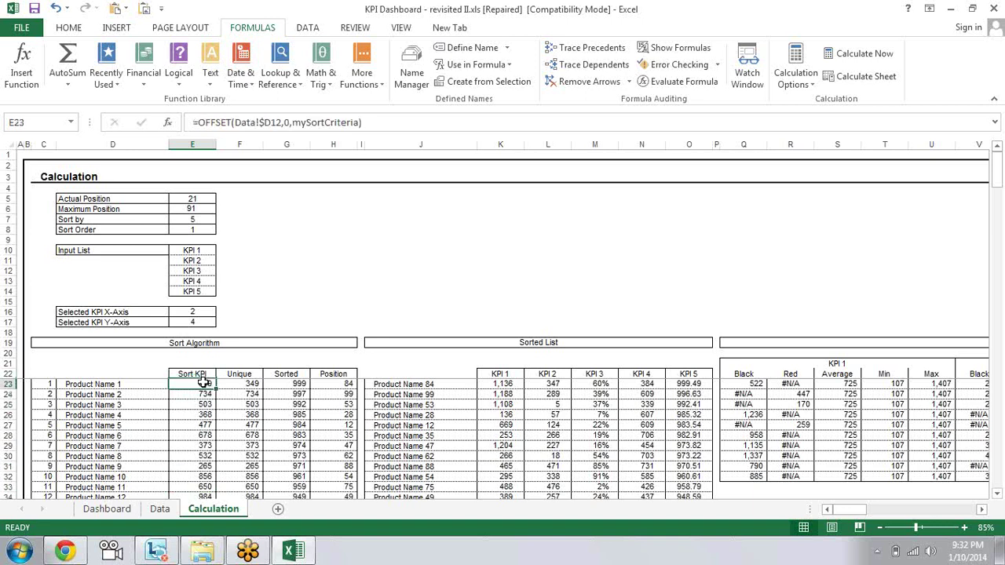
key(Right)
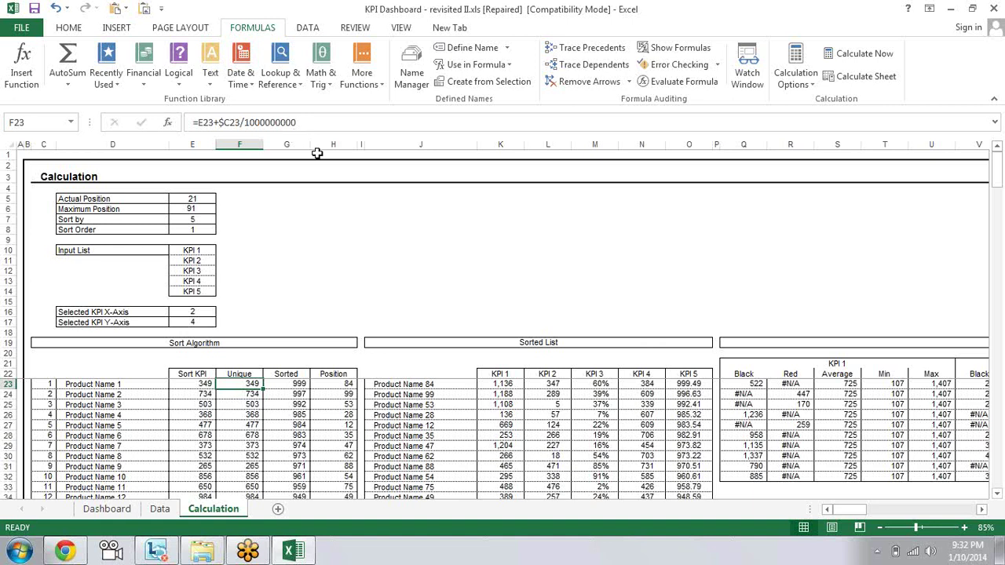
Evaluate the F23 Unique formula with F9, then cancel to keep the original formula
click(50, 384)
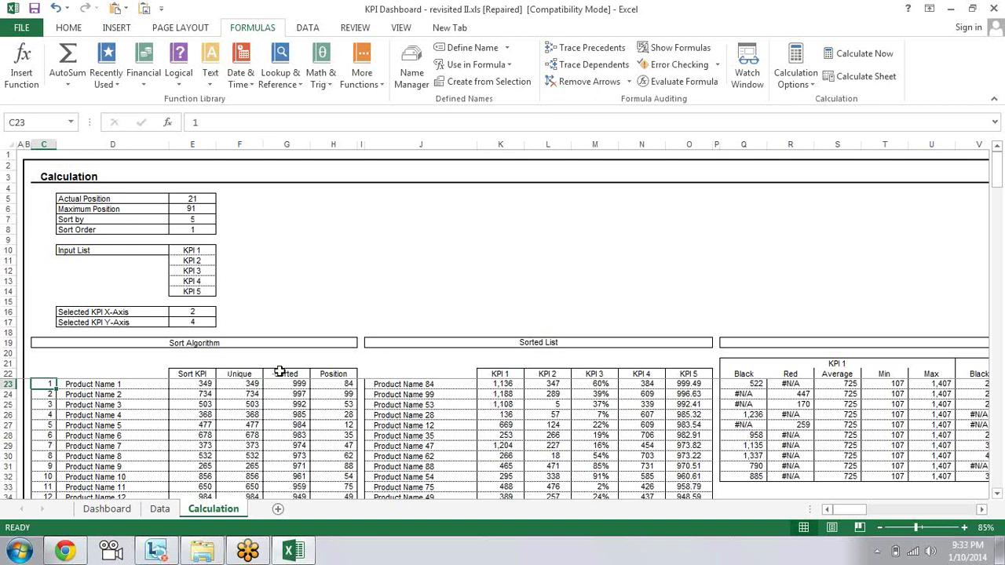
click(240, 385)
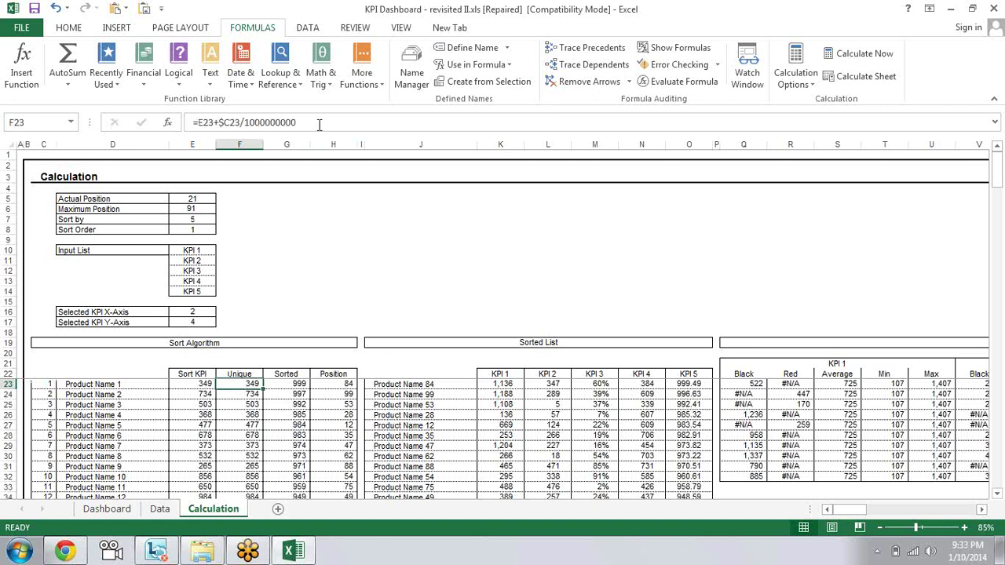
mouse_move(320, 122)
mouse_down()
mouse_move(192, 118)
mouse_move(201, 122)
mouse_up()
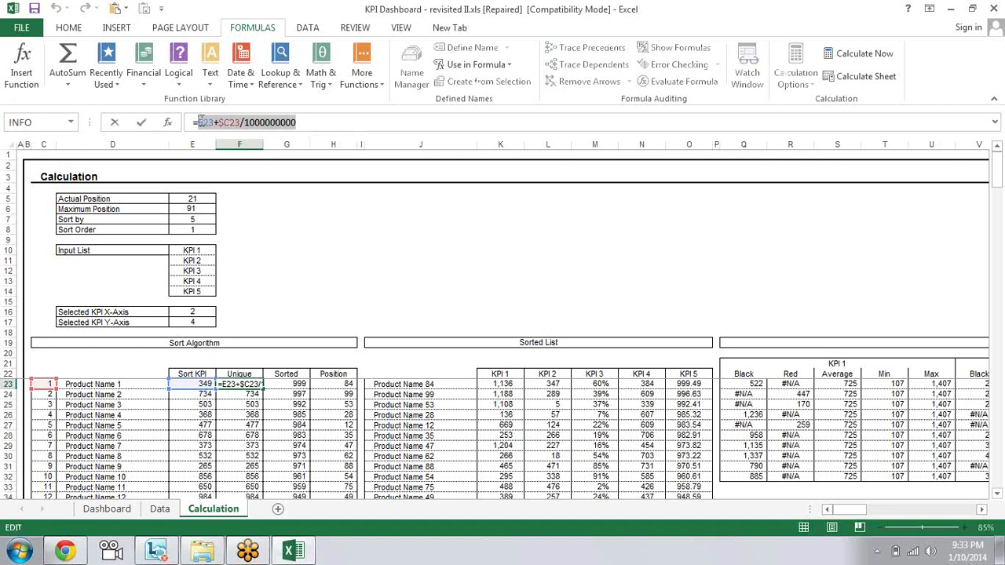
key(F9)
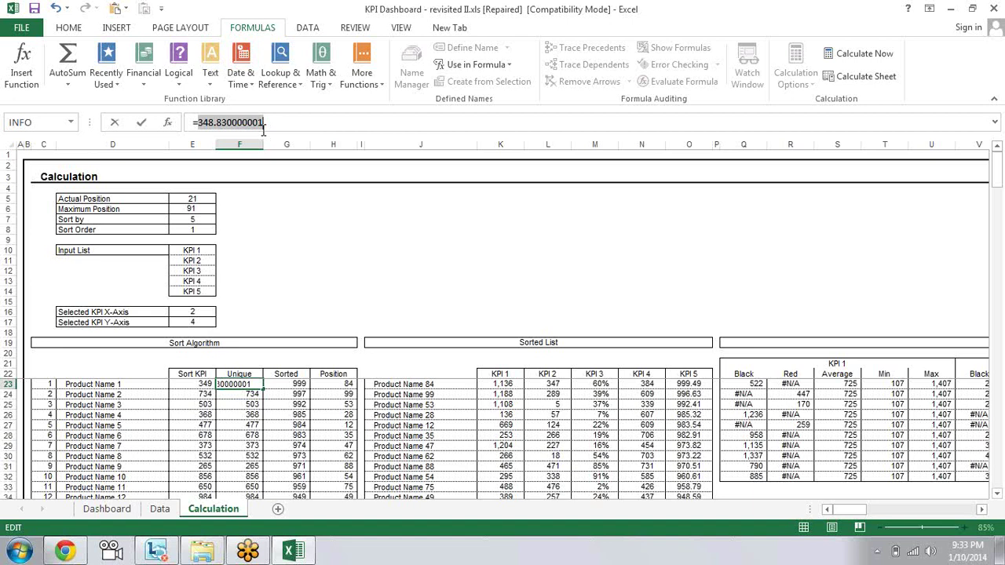
key(Escape)
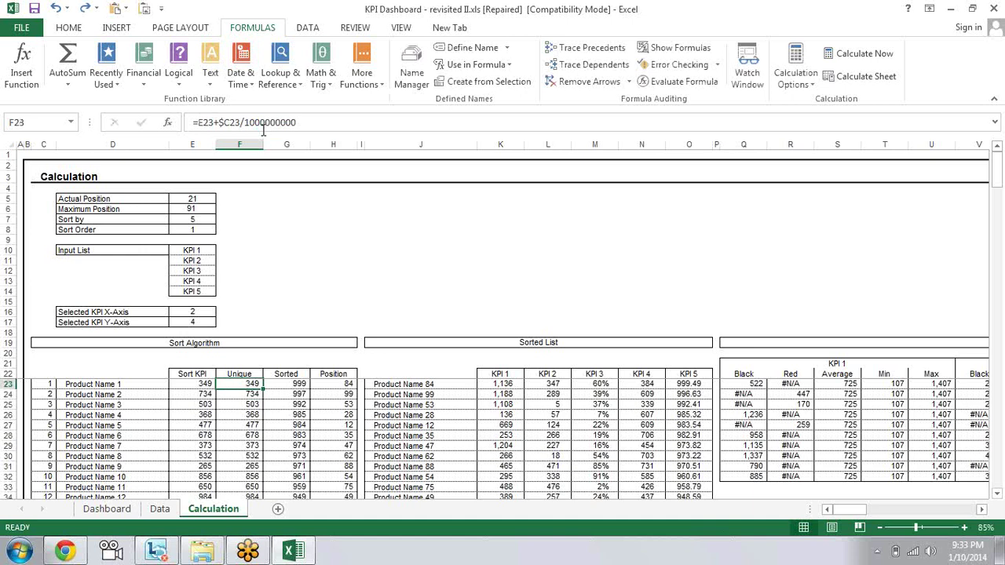
key(Down)
key(Down)
key(Down)
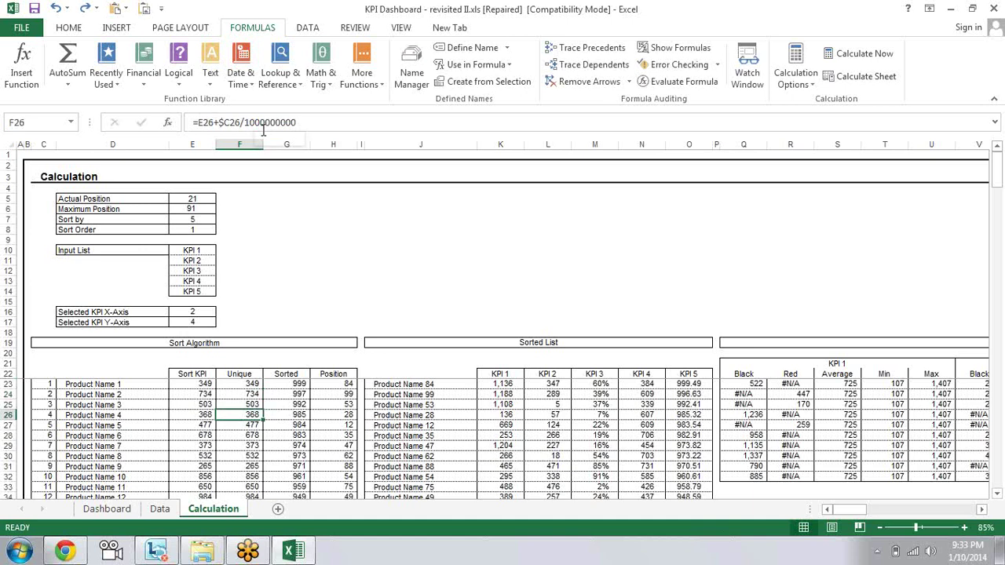
key(Down)
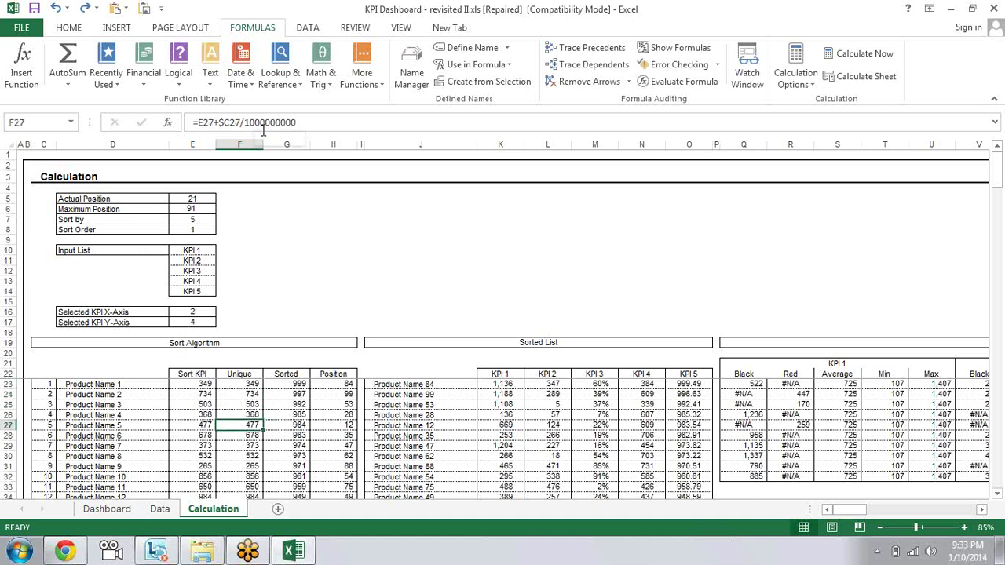
key(Up)
key(Up)
key(Up)
key(Up)
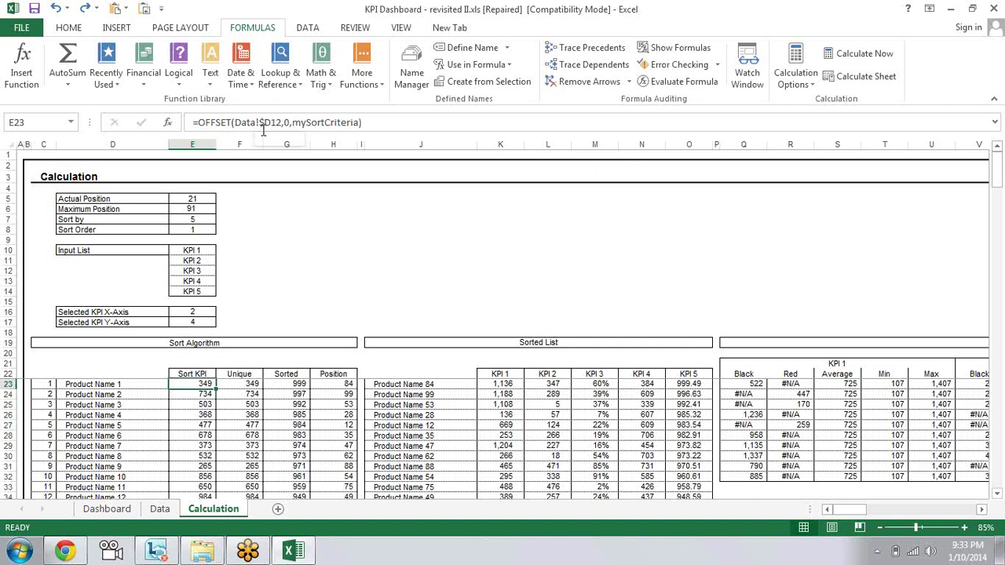
Format Product Name 7's Sort KPI value 373 in E29 with bold and italic
key(Down)
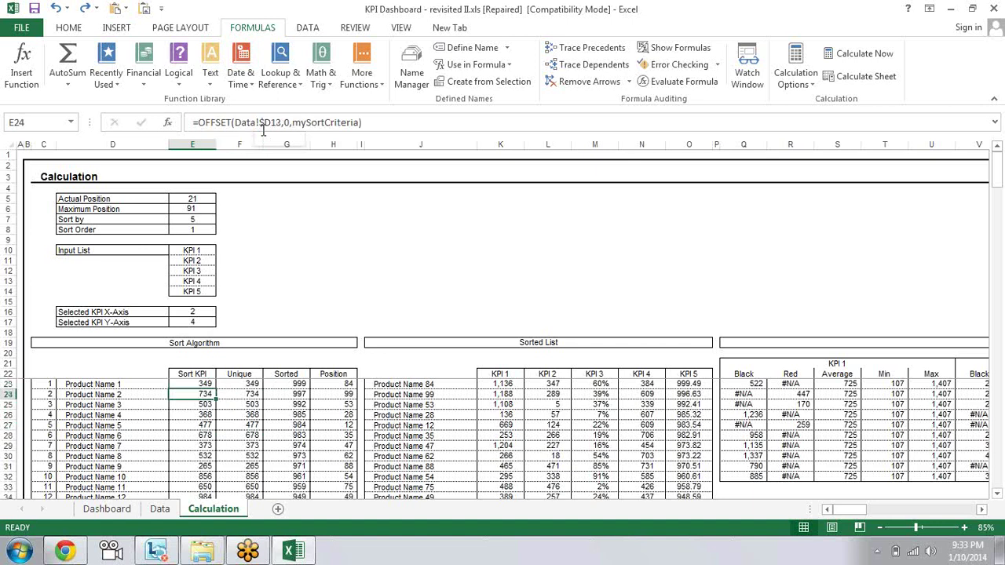
key(Down)
key(Down)
key(Down)
key(Down)
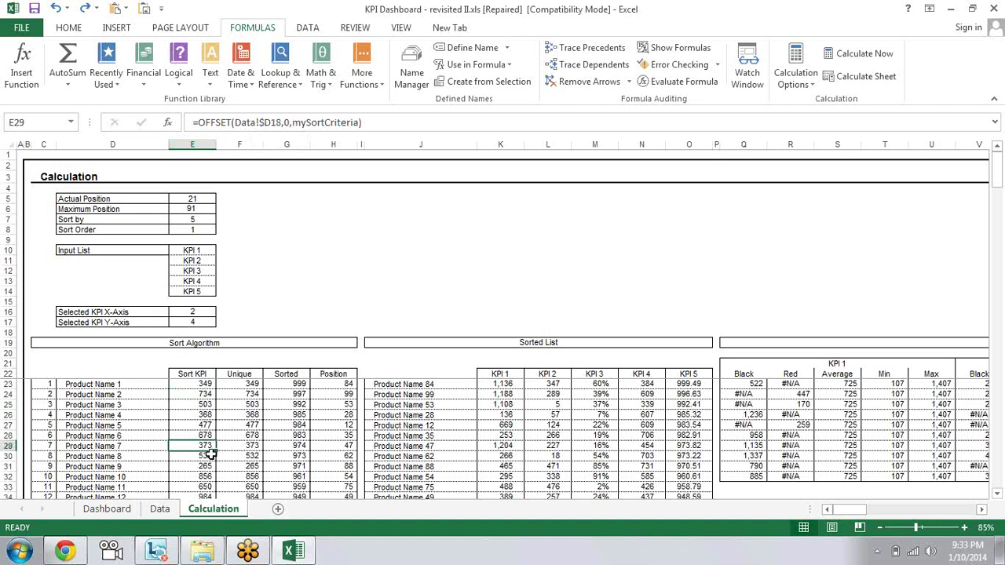
key(ctrl+b)
key(ctrl+i)
Bold the Unique column header in F22
click(248, 402)
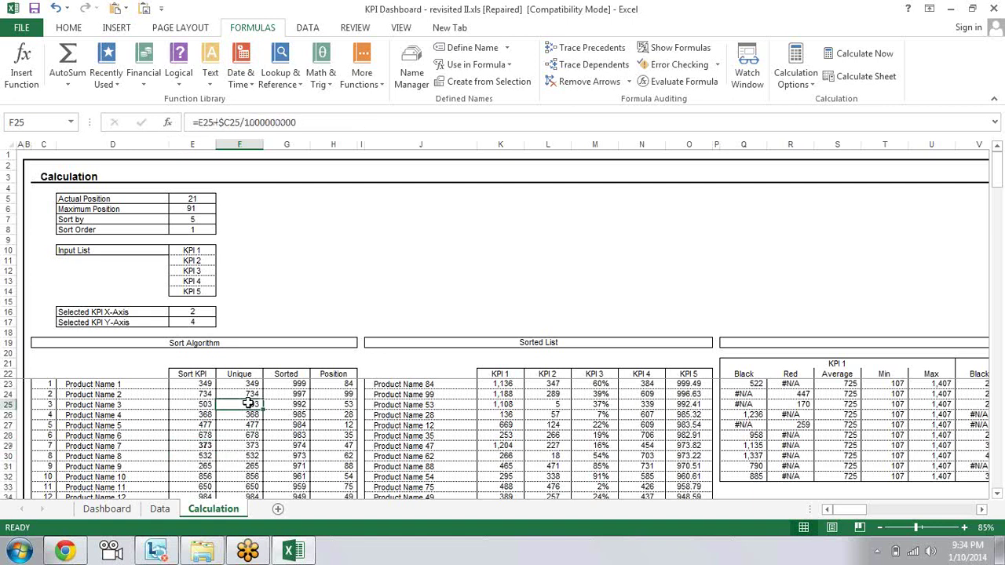
key(Down)
key(Down)
key(Down)
key(Down)
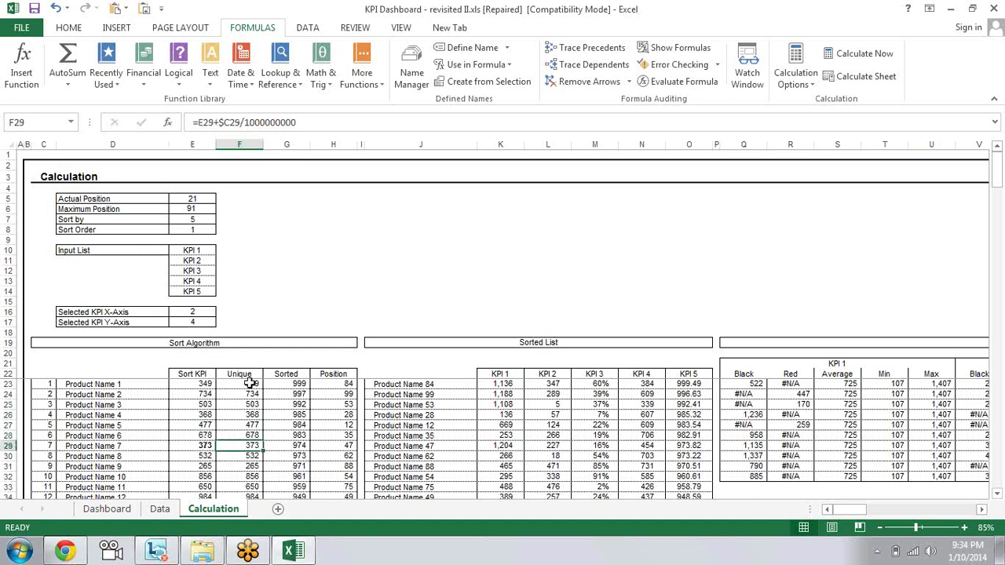
click(246, 377)
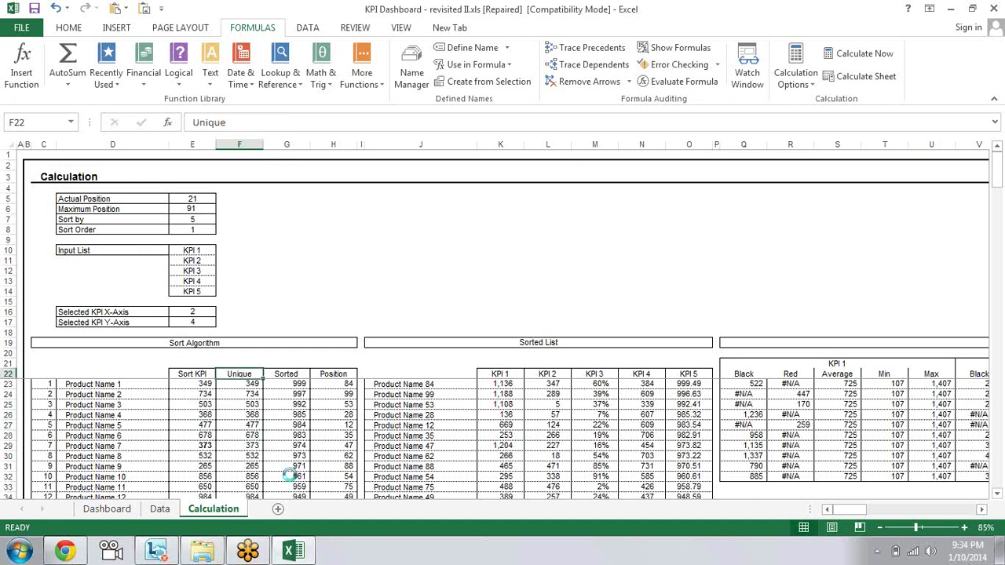
key(ctrl+b)
key(Right)
key(Left)
key(Right)
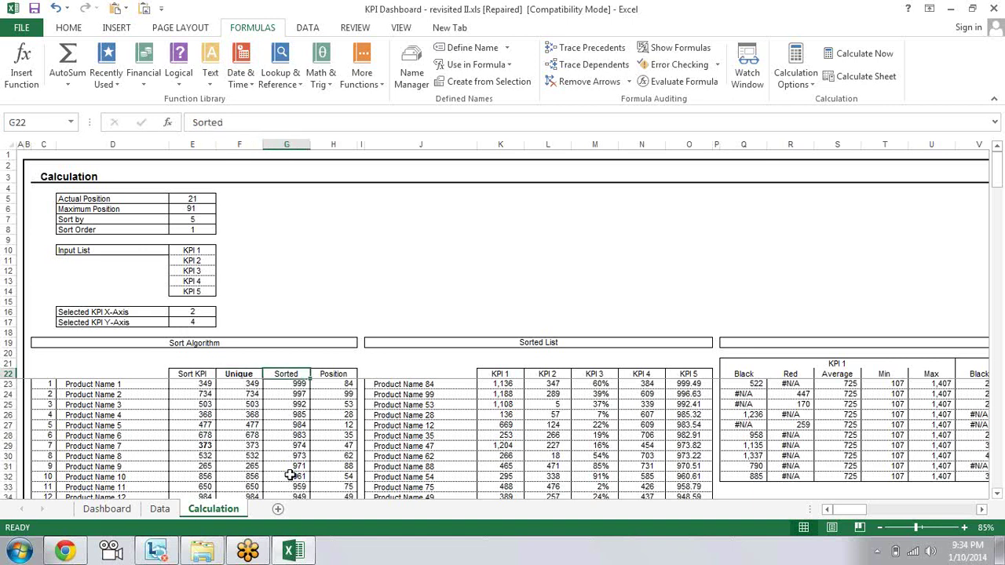
key(Down)
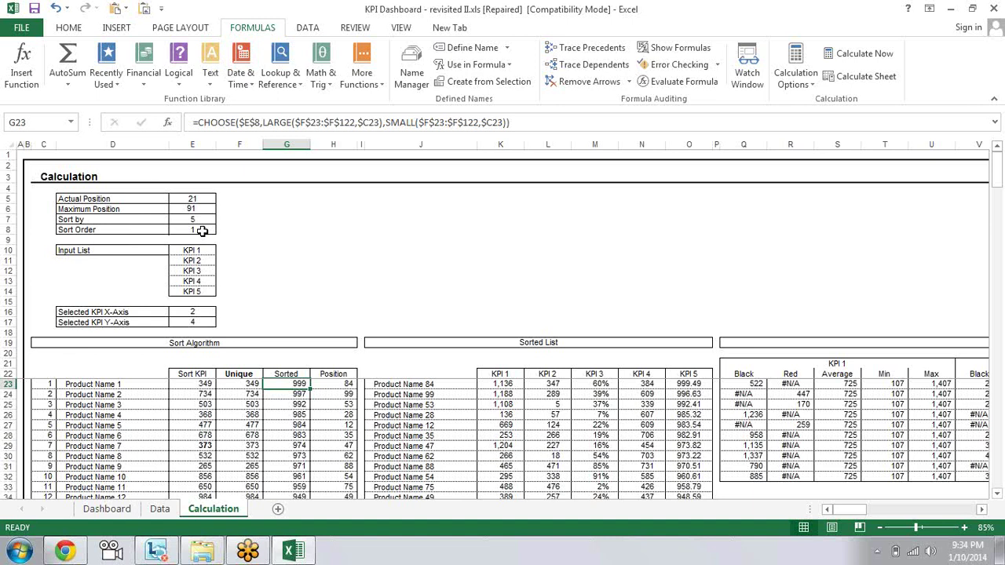
click(202, 230)
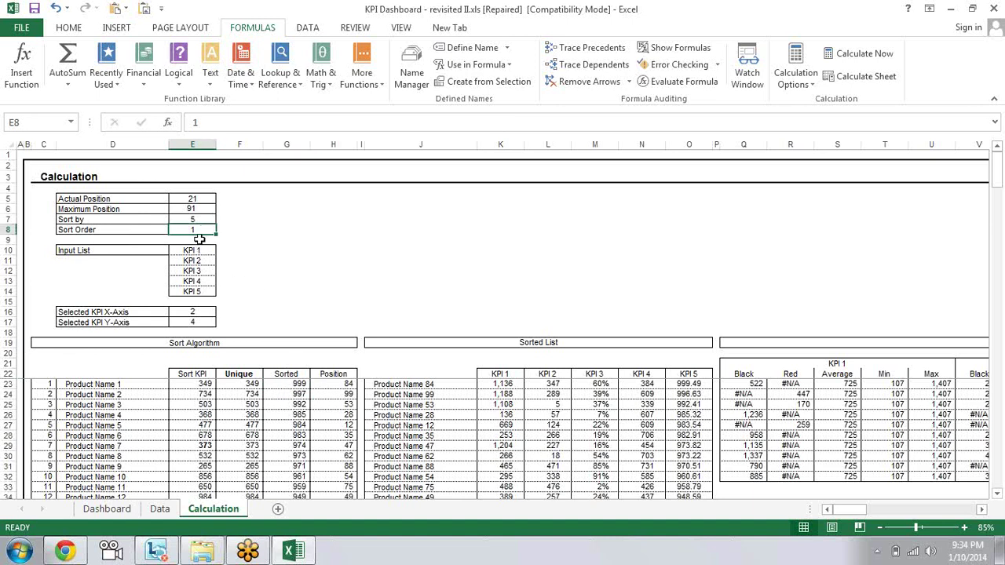
Toggle the dashboard's KPI 5 sort to ascending and check Sort Order now reads 2
click(107, 510)
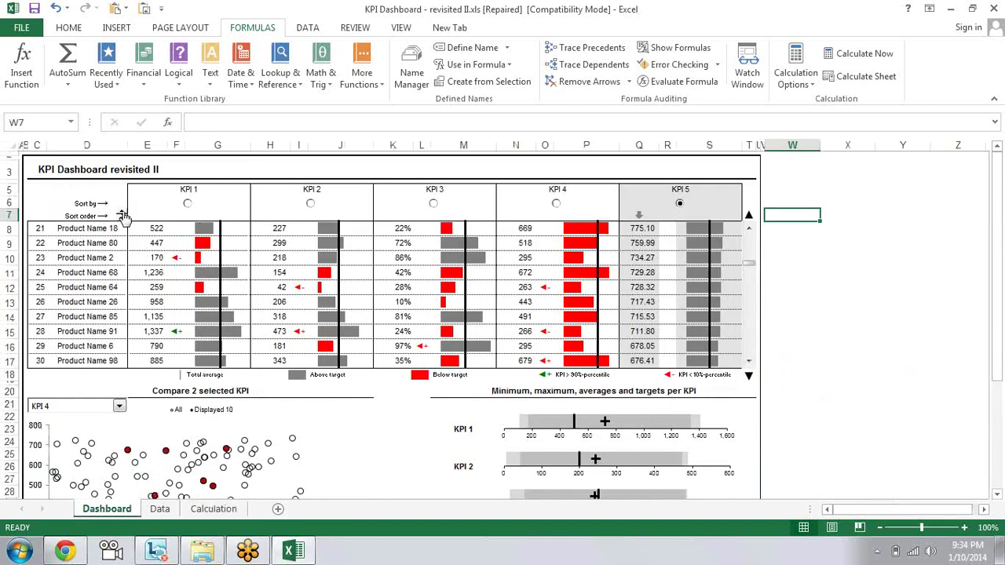
click(121, 221)
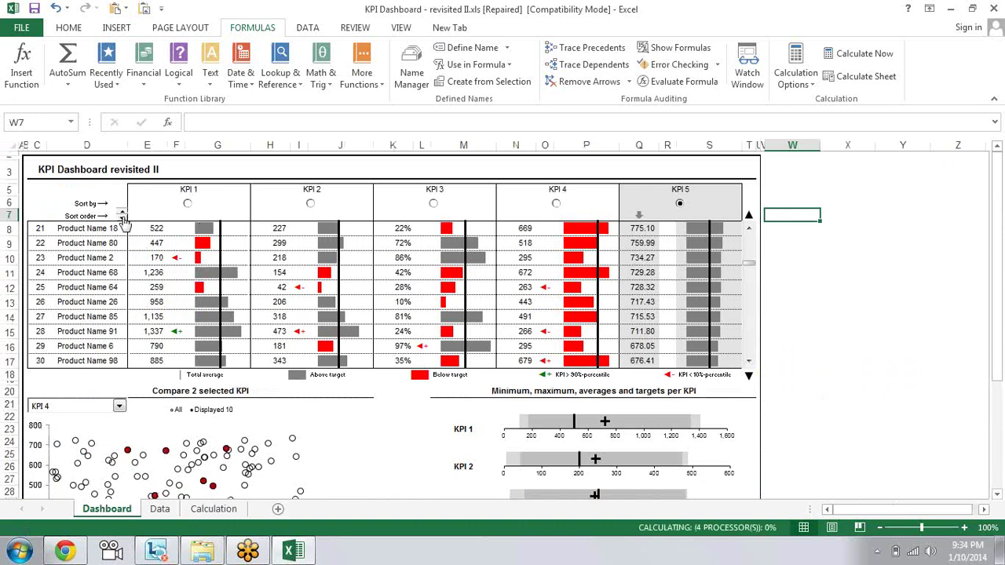
click(122, 220)
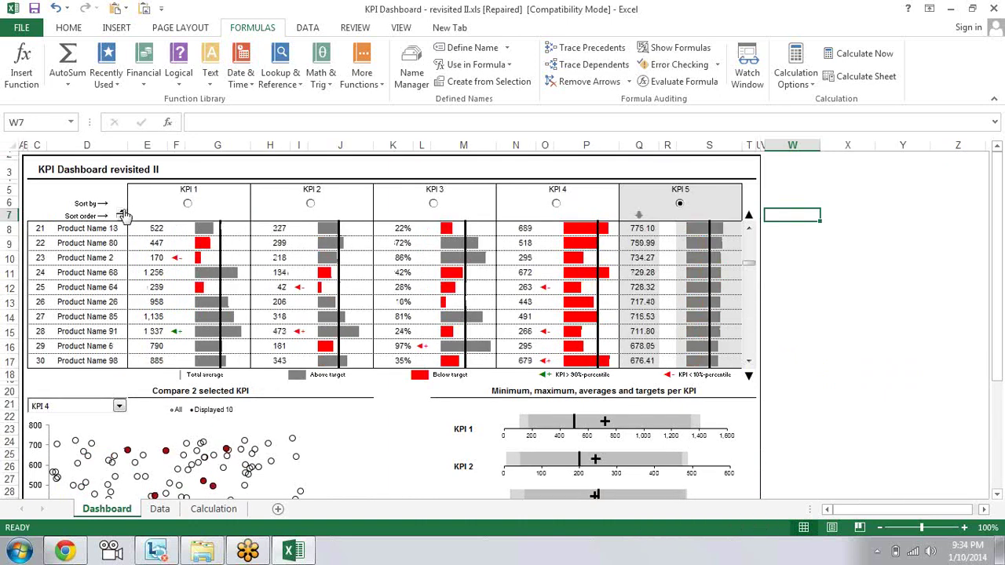
click(123, 218)
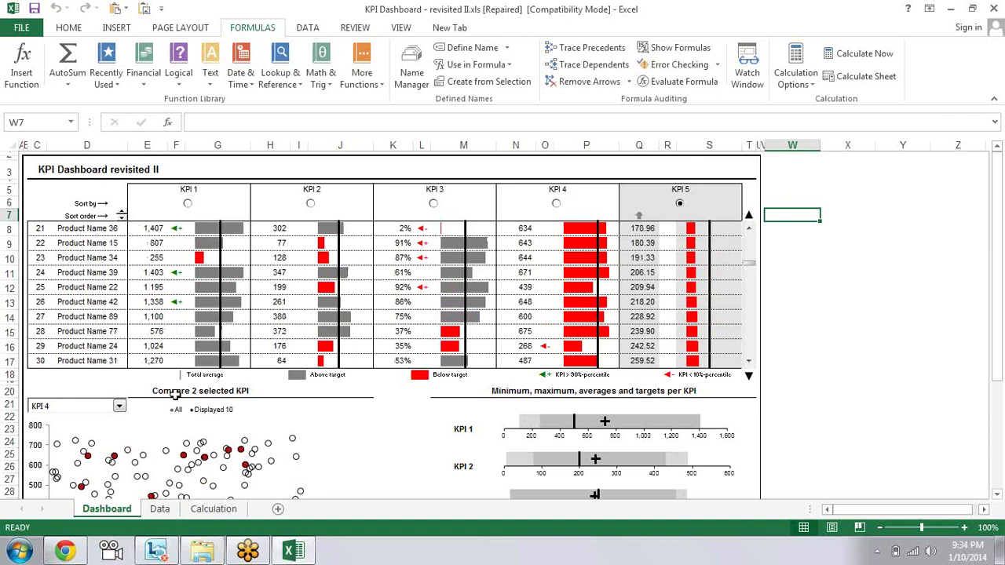
click(208, 511)
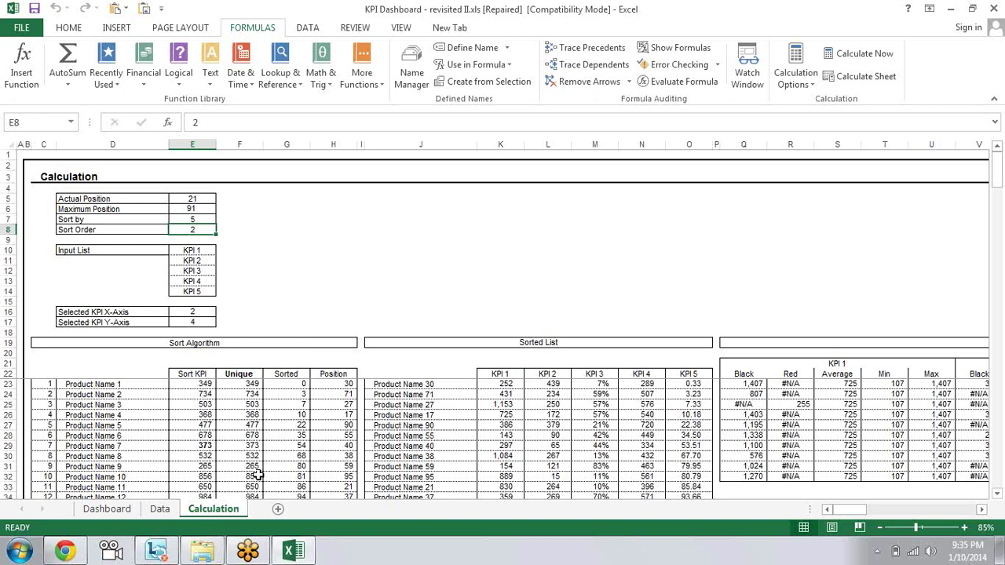
Select G23 and highlight LARGE($F$23:$F$122,$C23) within its CHOOSE formula
click(285, 376)
click(290, 384)
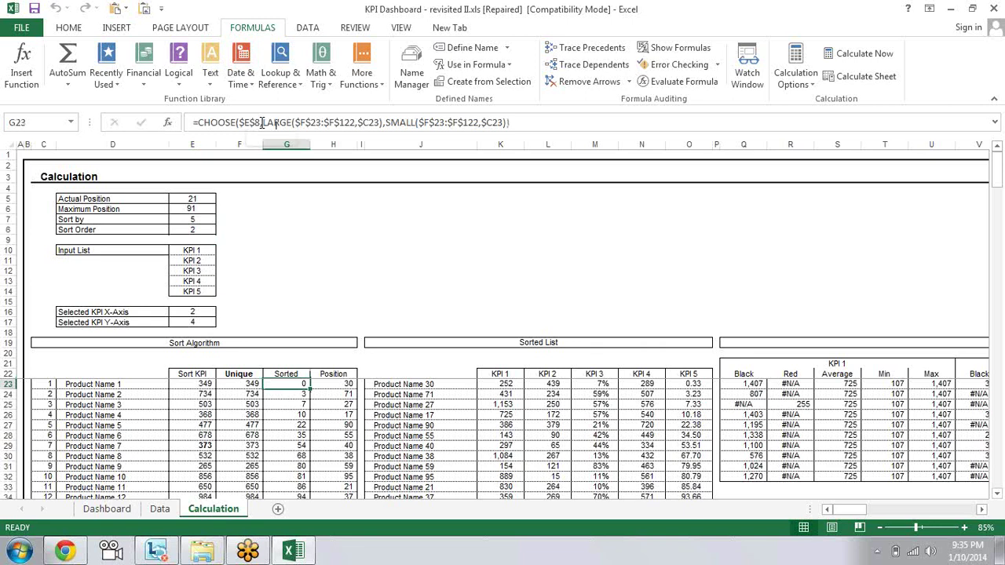
drag(262, 123, 409, 126)
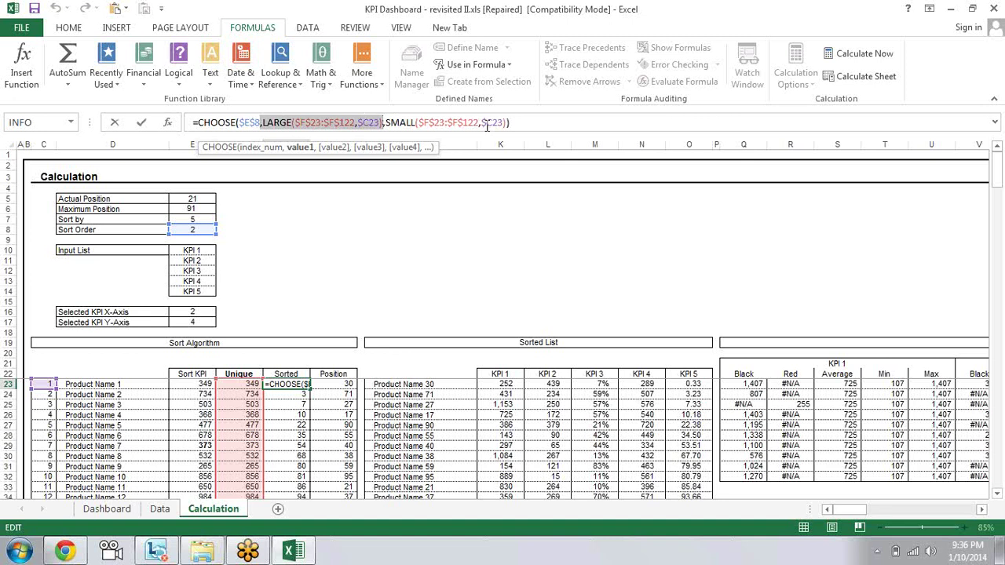
Leave the G23 formula unchanged, review the Sorted column, and move to the H23 MATCH formula
key(Return)
key(Down)
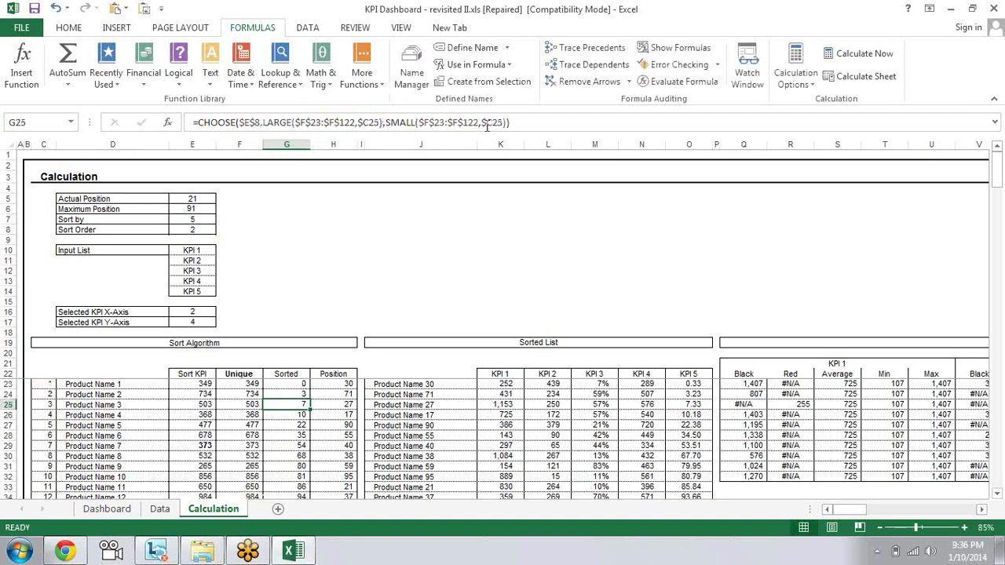
key(Up)
key(Up)
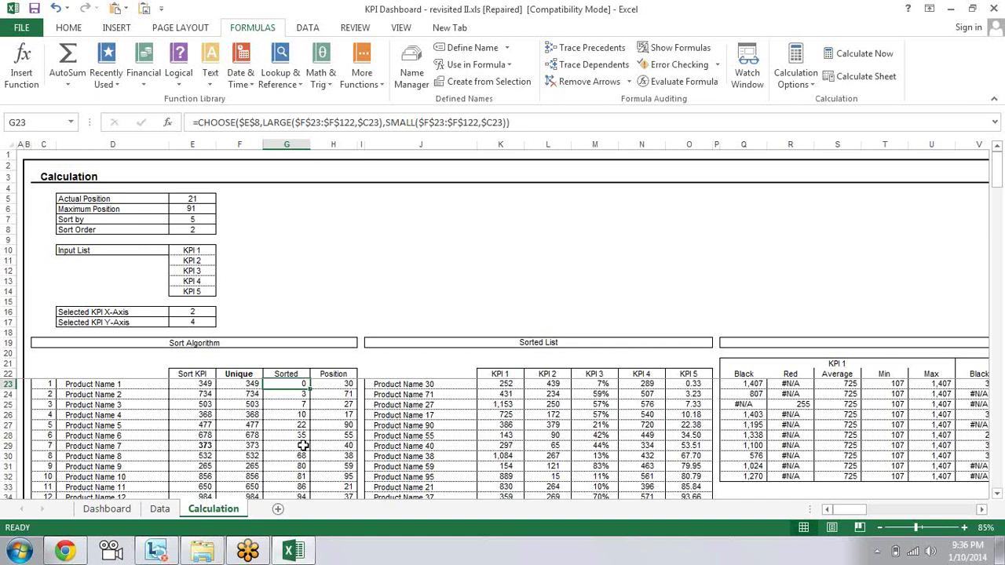
key(Down)
key(Down)
key(Down)
key(Down)
key(Up)
key(Up)
key(Up)
key(Up)
key(Up)
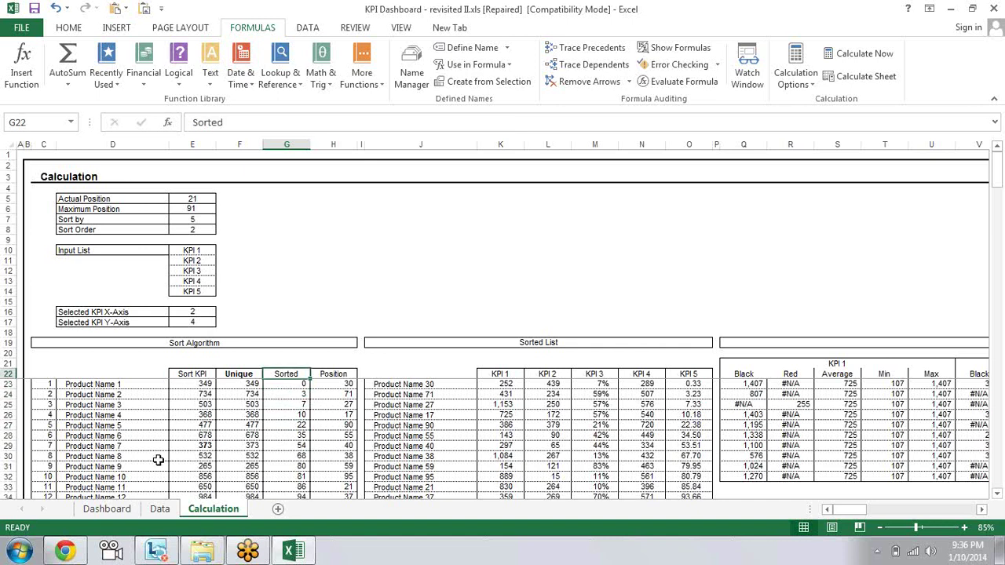
key(Down)
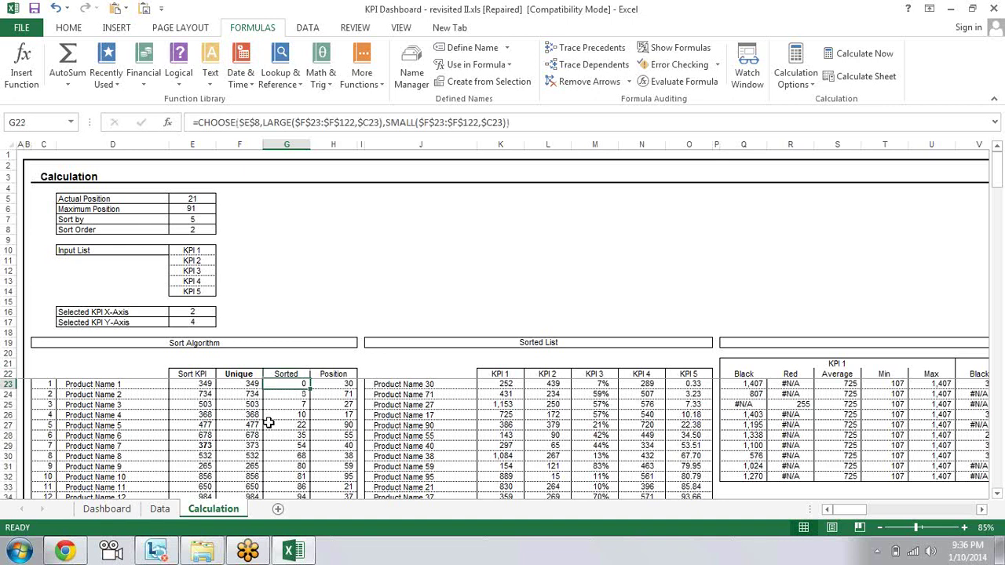
key(Right)
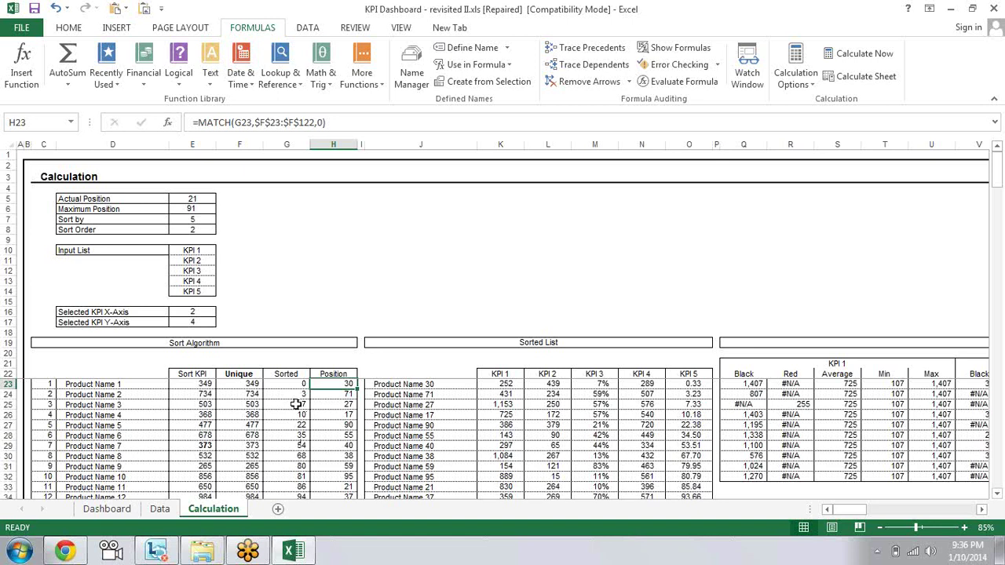
key(F2)
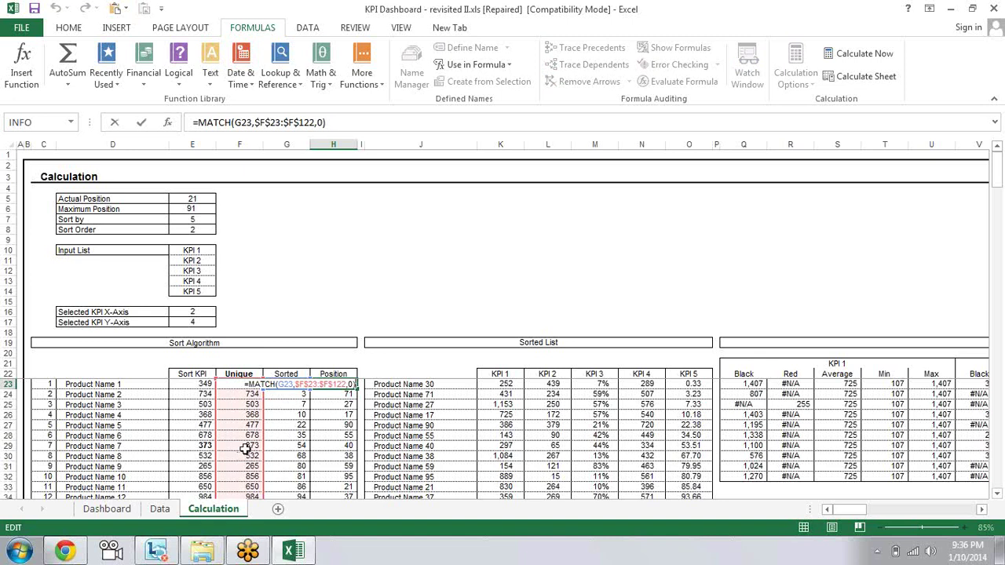
key(Escape)
key(Left)
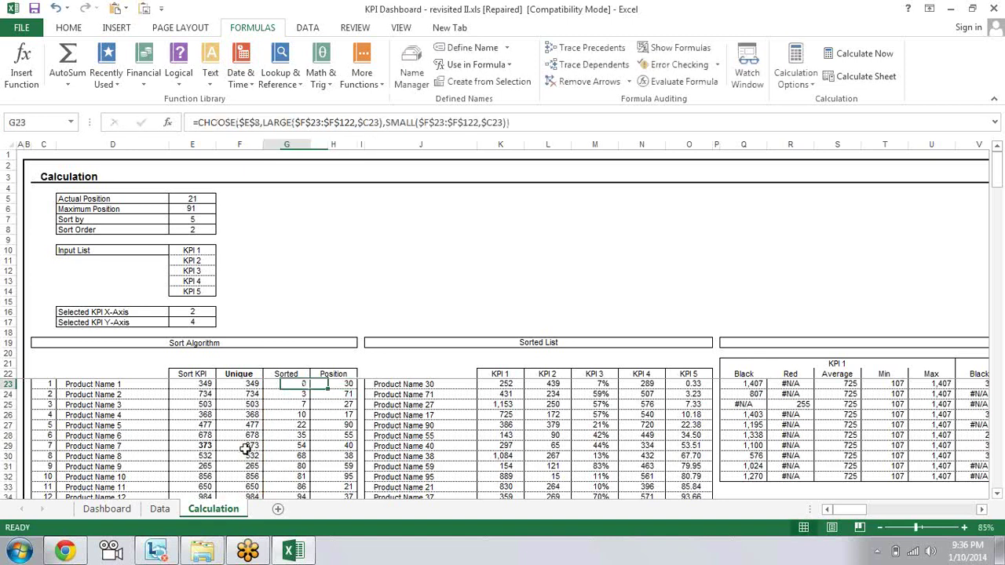
key(Left)
key(Right)
key(Left)
key(Down)
key(Down)
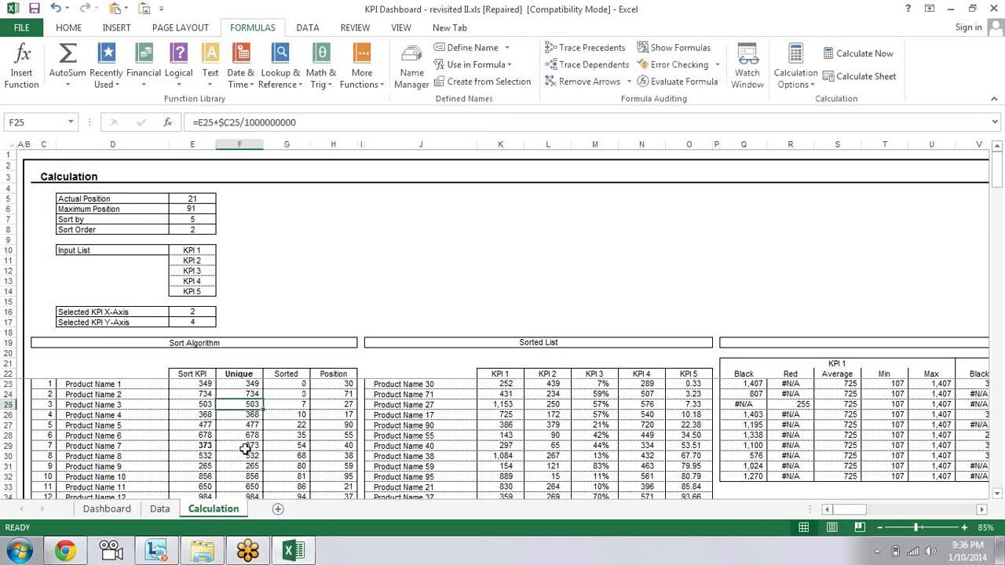
key(Down)
key(Up)
key(Up)
key(Right)
key(Right)
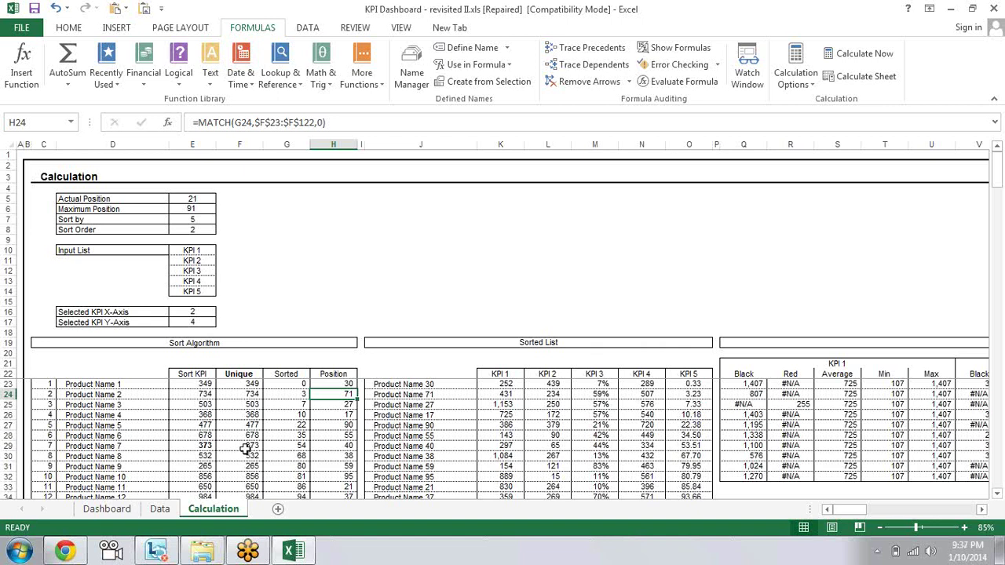
key(Left)
key(Right)
key(Up)
key(Left)
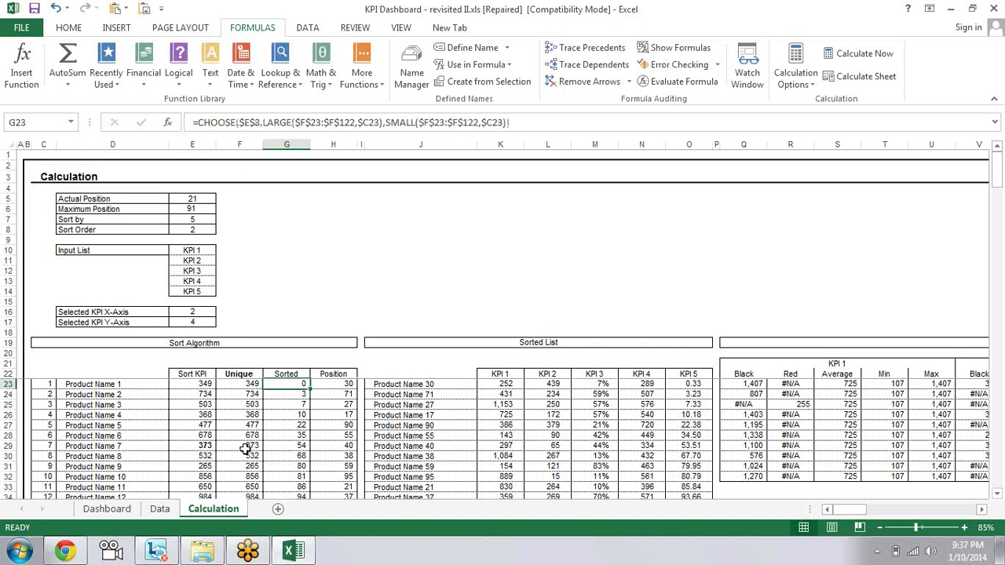
key(shift+Down)
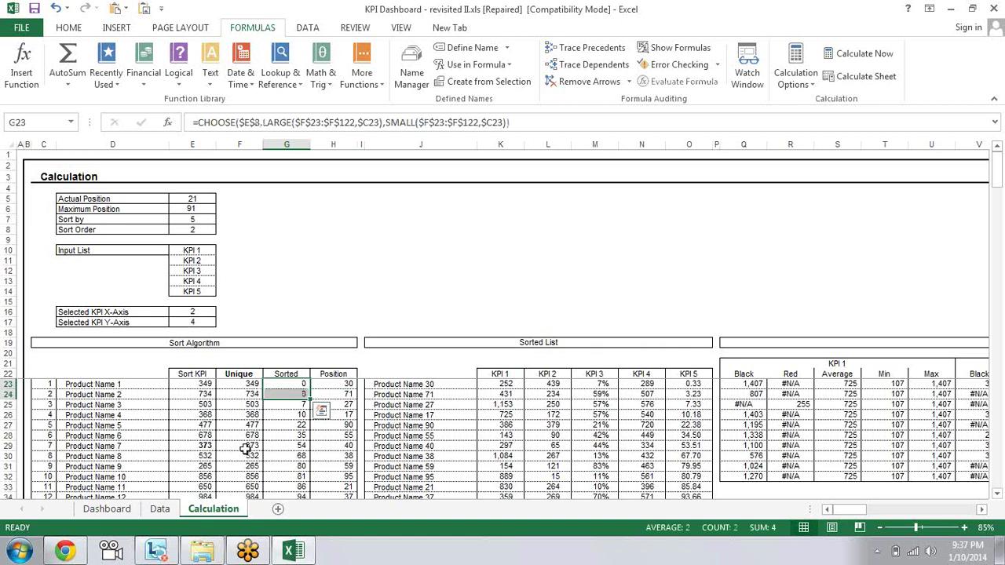
key(Left)
key(Left)
key(shift+Down)
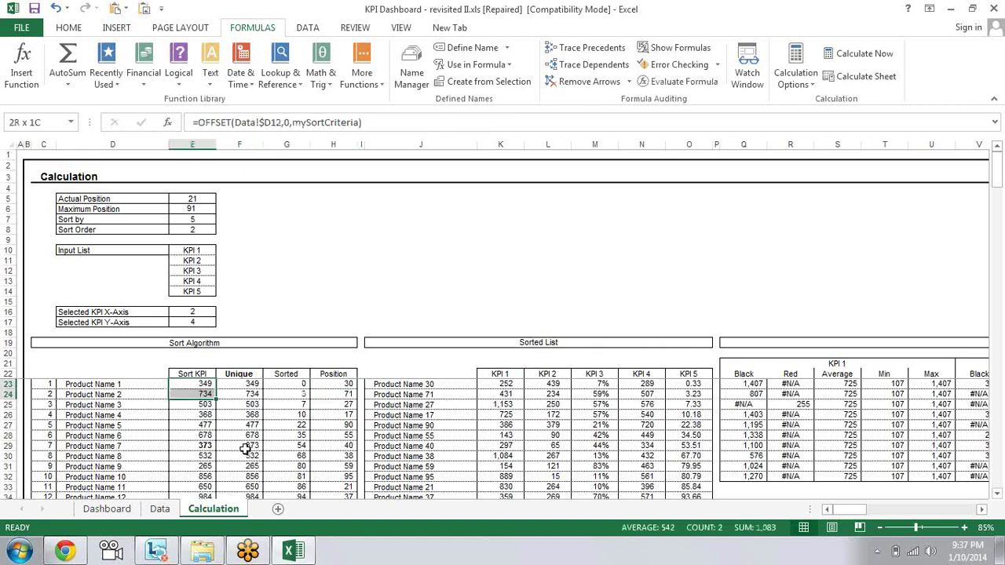
key(shift+Down)
key(shift+Down)
key(shift+Down)
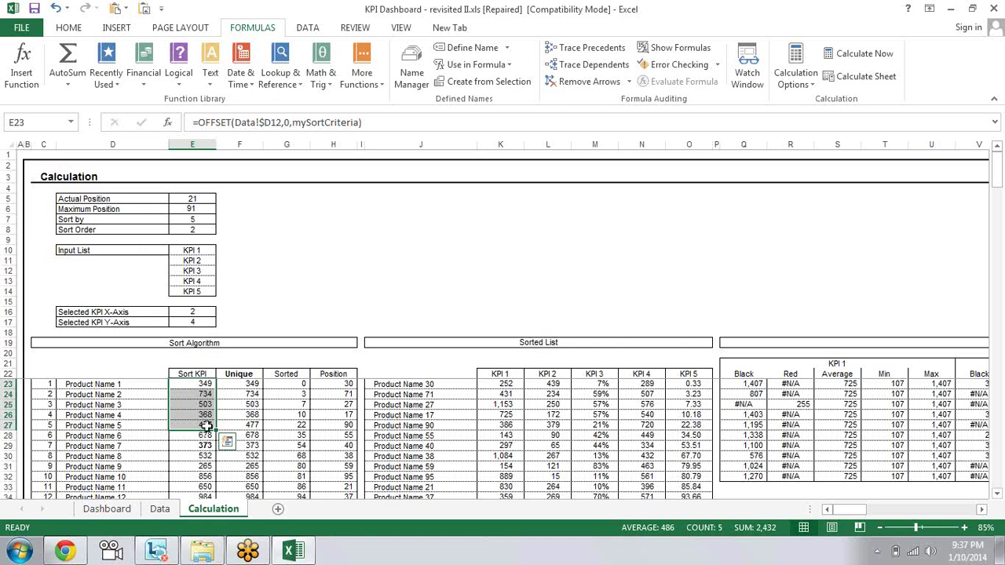
click(252, 384)
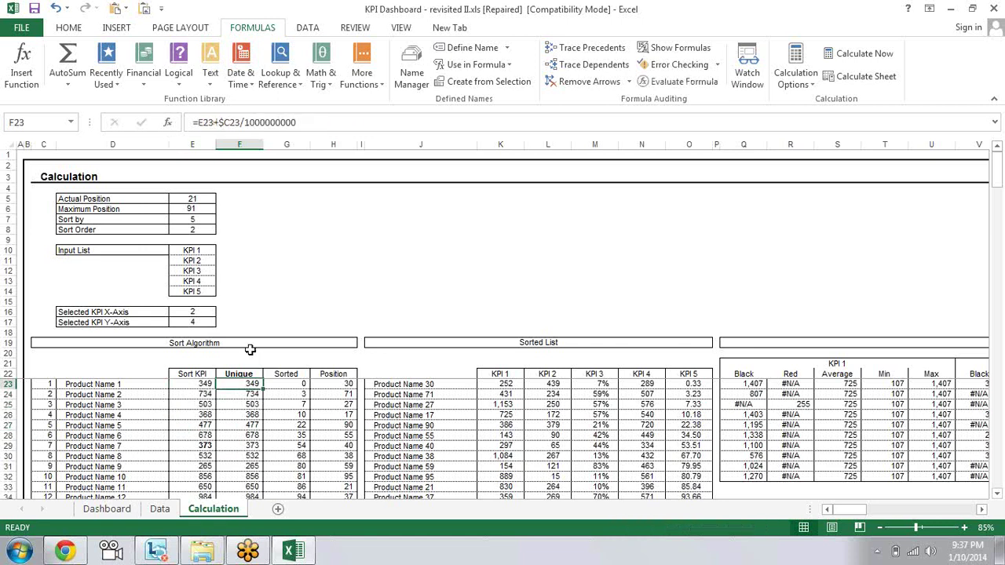
click(298, 383)
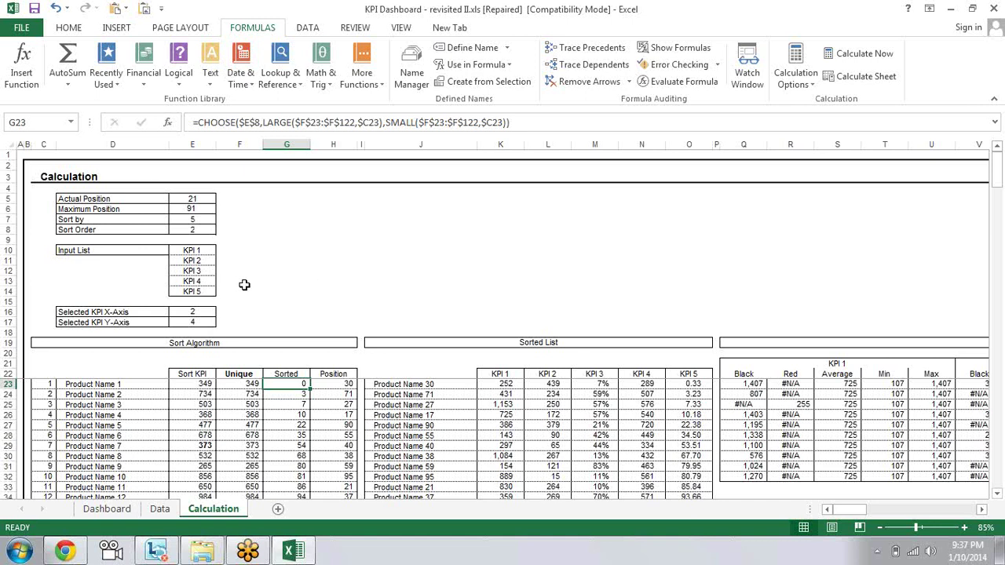
key(Down)
key(Down)
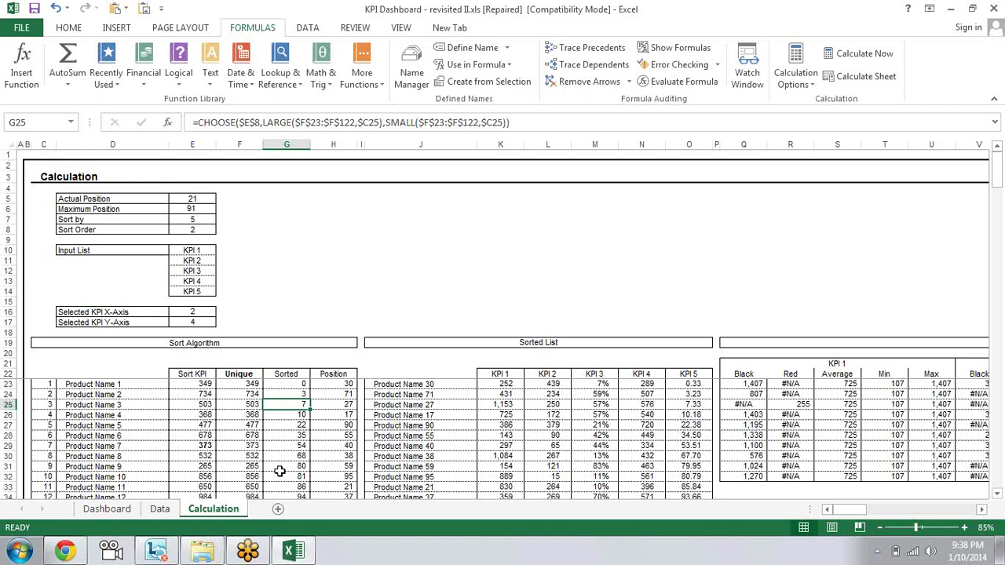
key(Left)
key(Left)
key(Left)
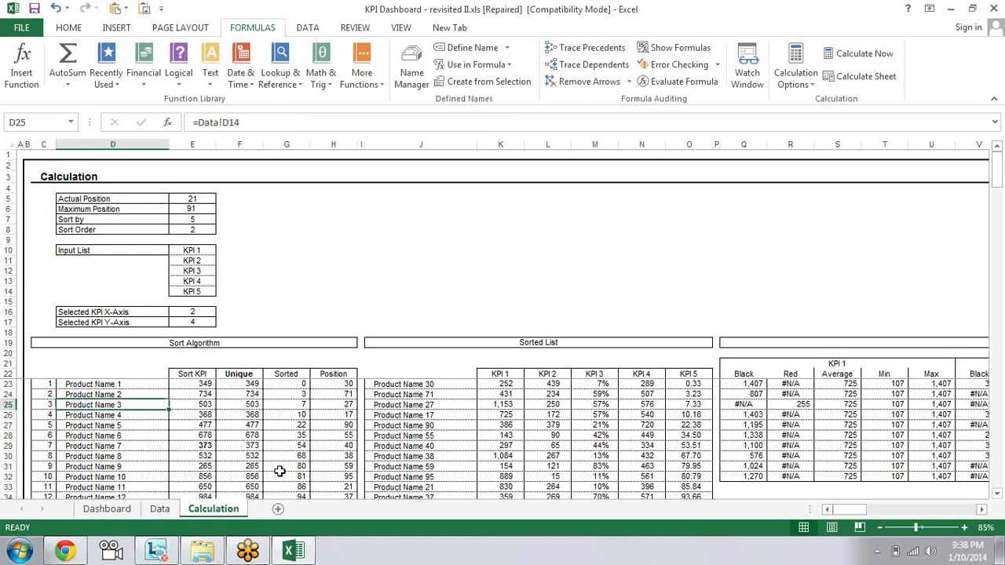
key(Left)
key(Right)
key(Right)
key(Right)
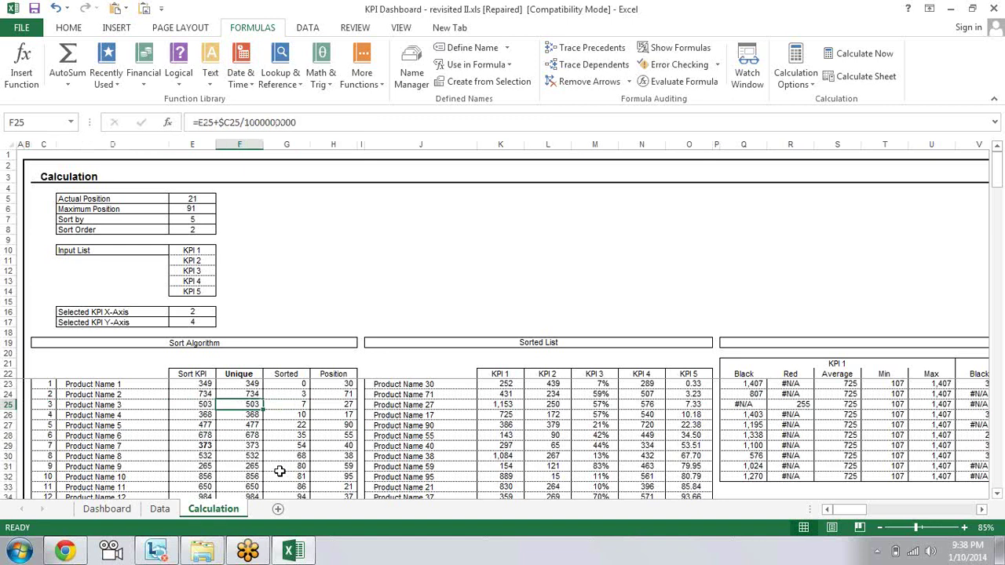
key(Right)
key(Up)
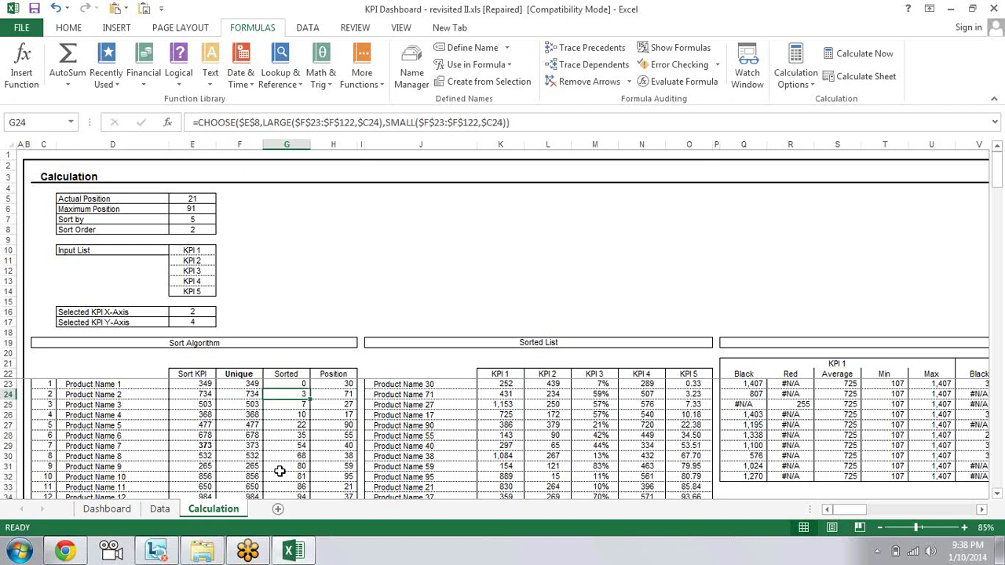
key(Down)
key(Down)
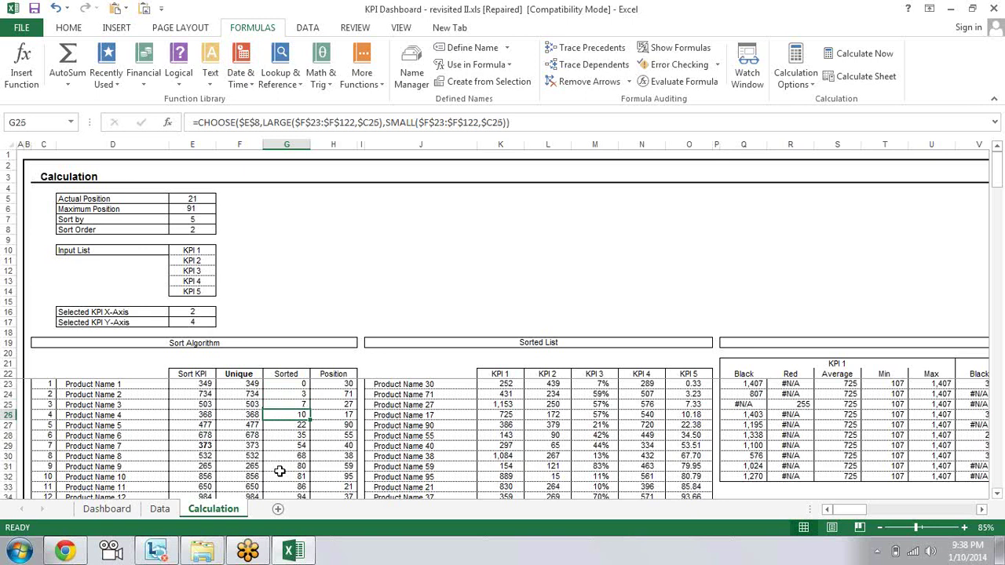
click(42, 454)
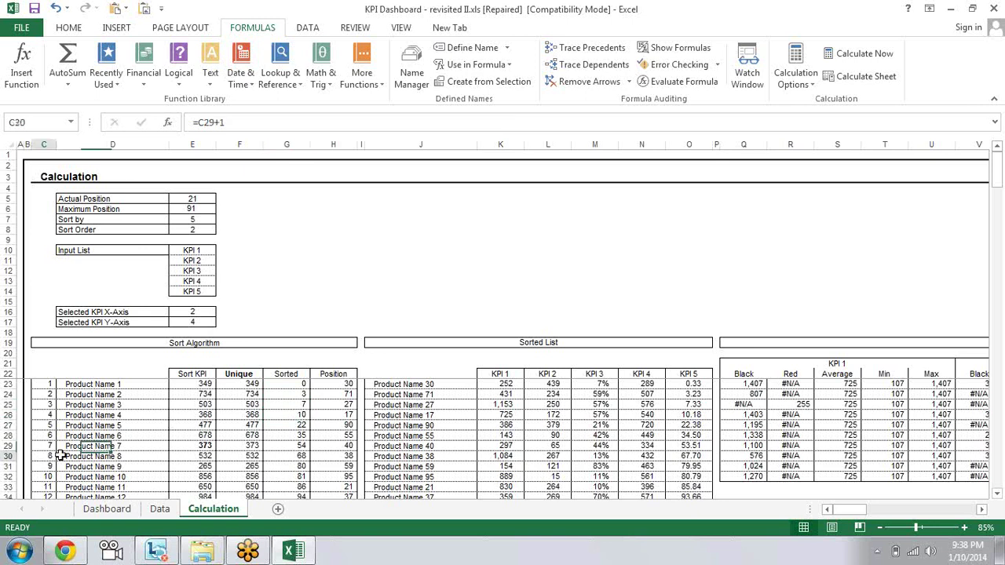
click(292, 404)
drag(336, 393, 336, 458)
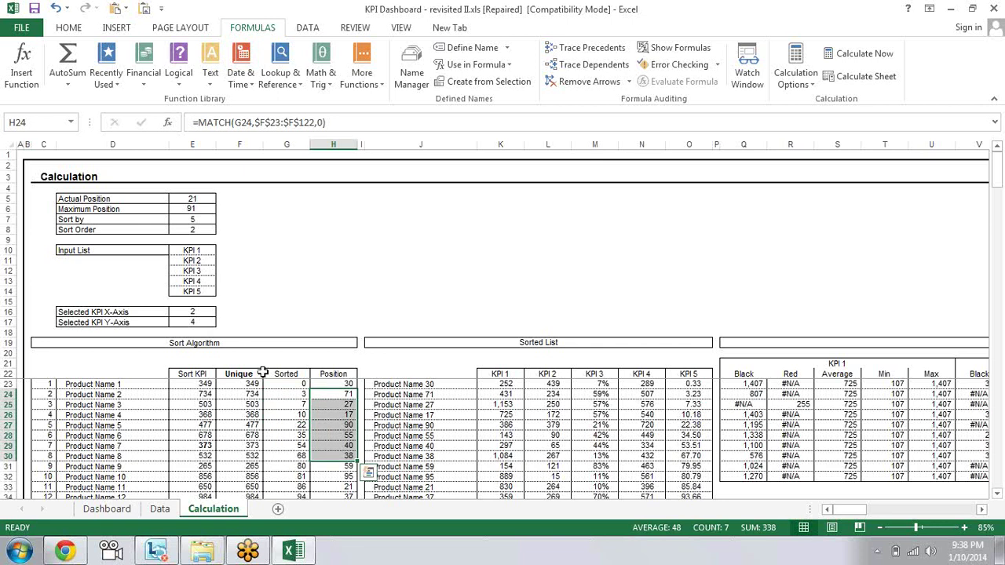
drag(249, 384, 250, 466)
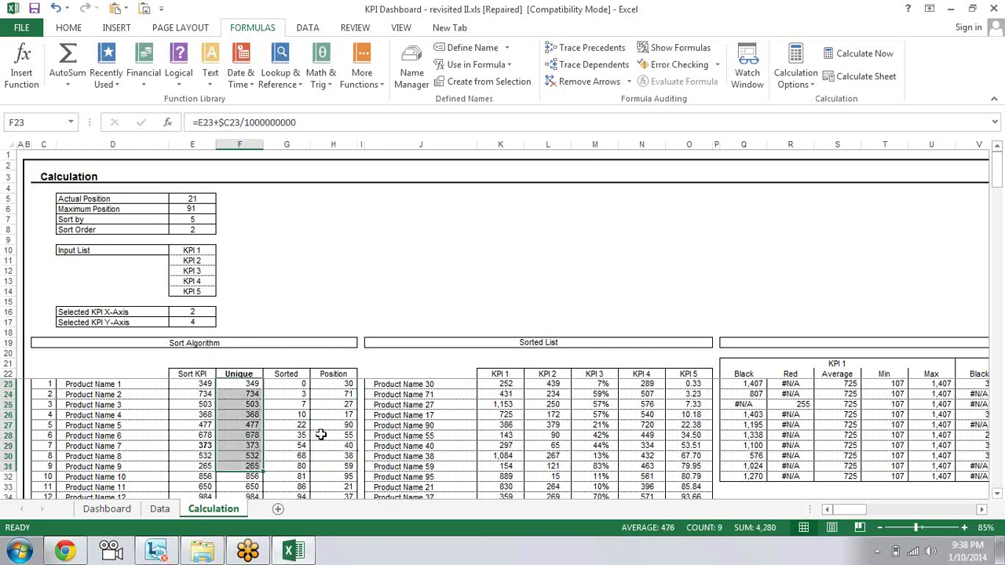
click(304, 383)
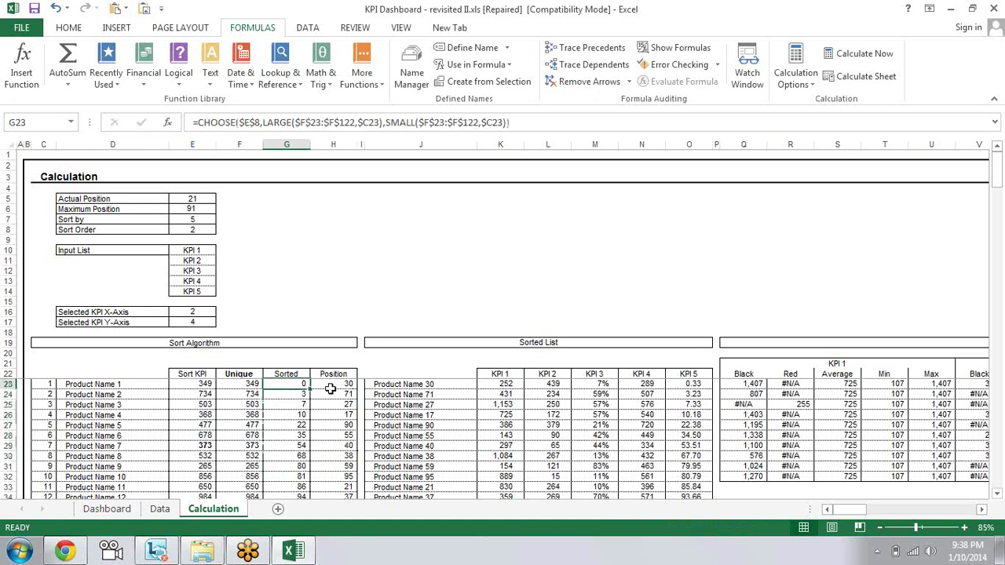
click(335, 384)
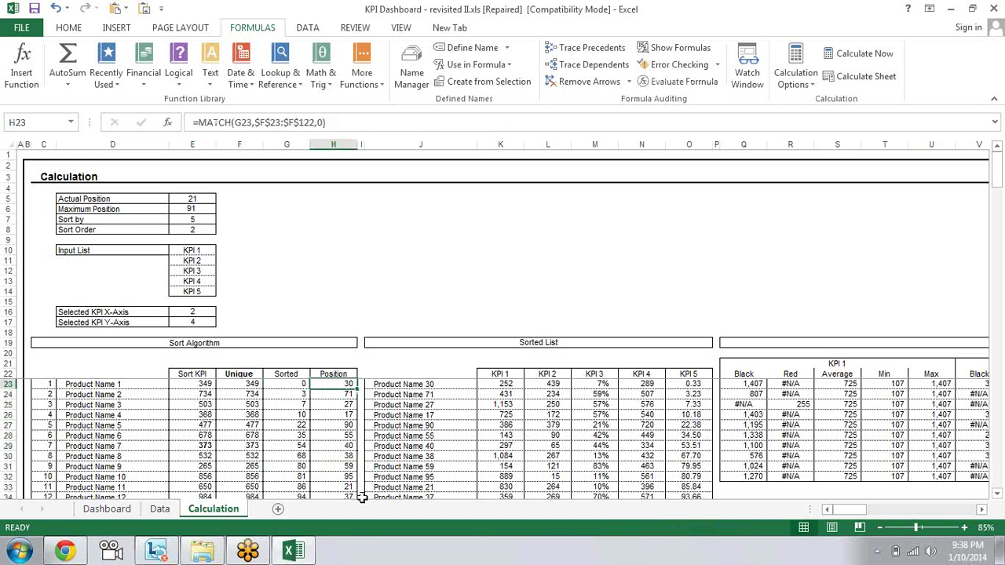
click(48, 384)
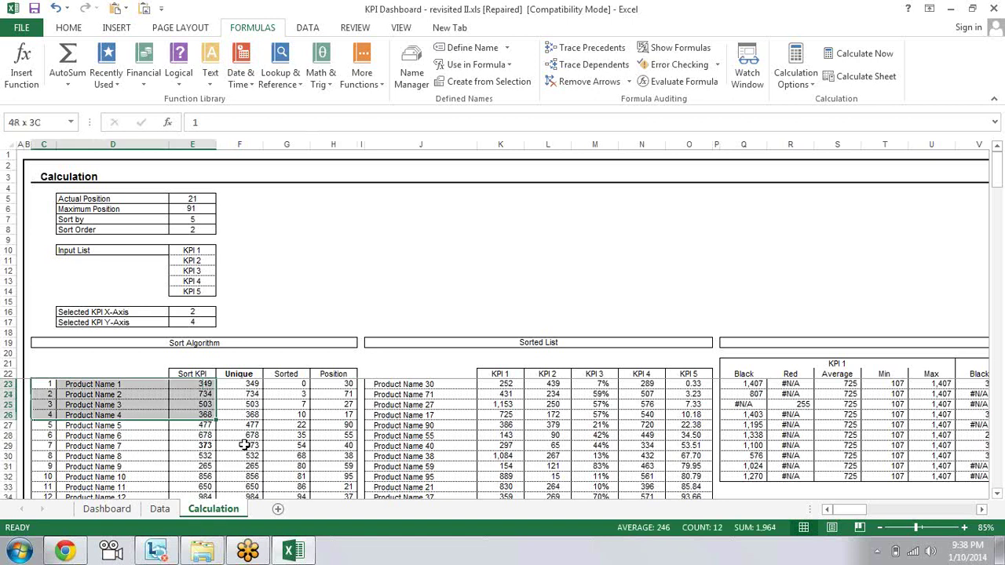
drag(227, 437, 250, 477)
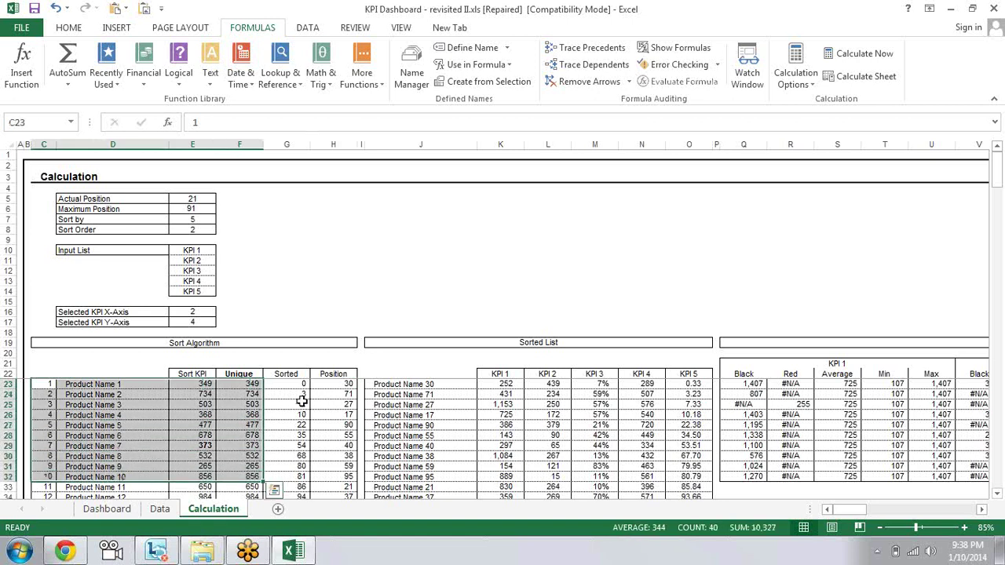
click(302, 401)
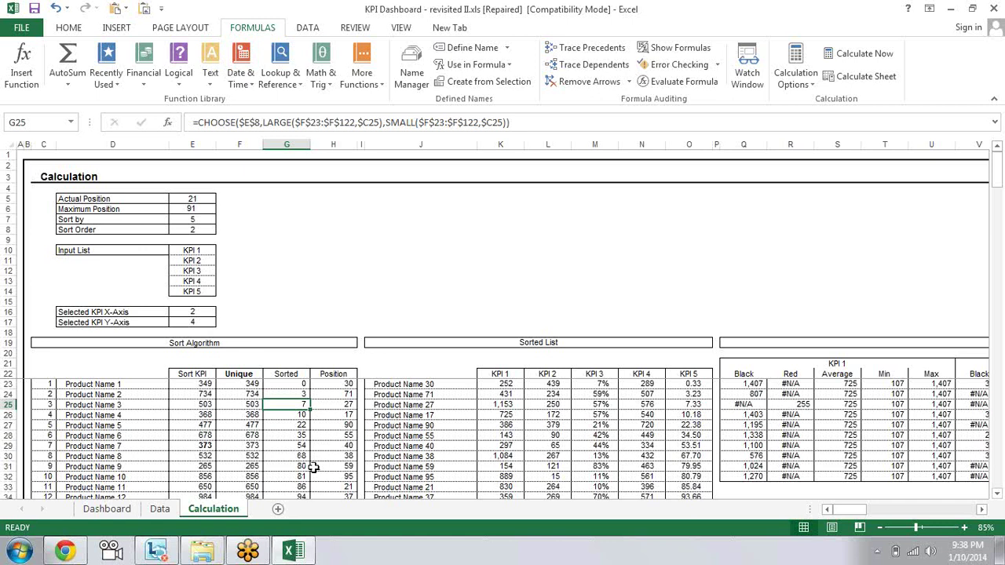
key(Right)
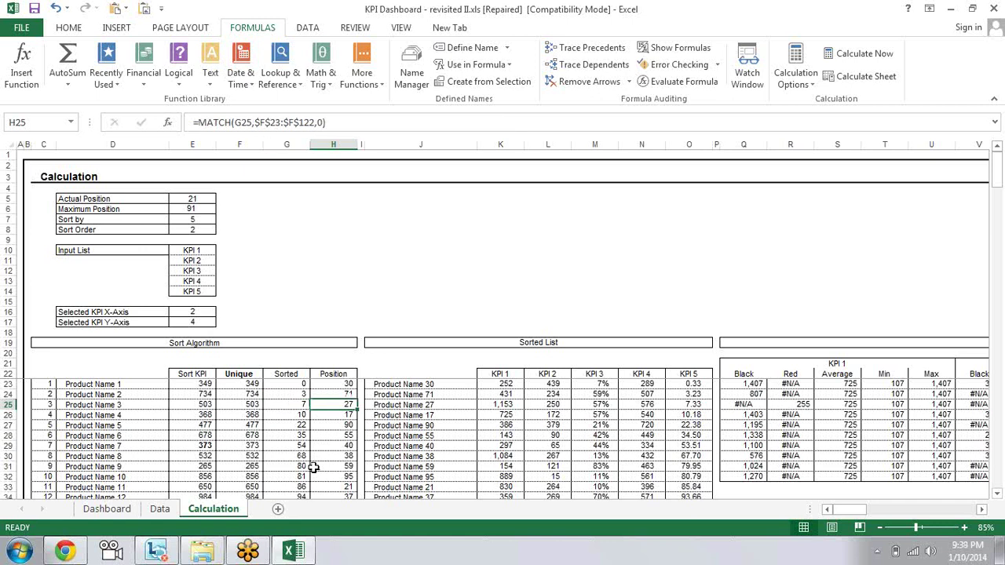
key(Left)
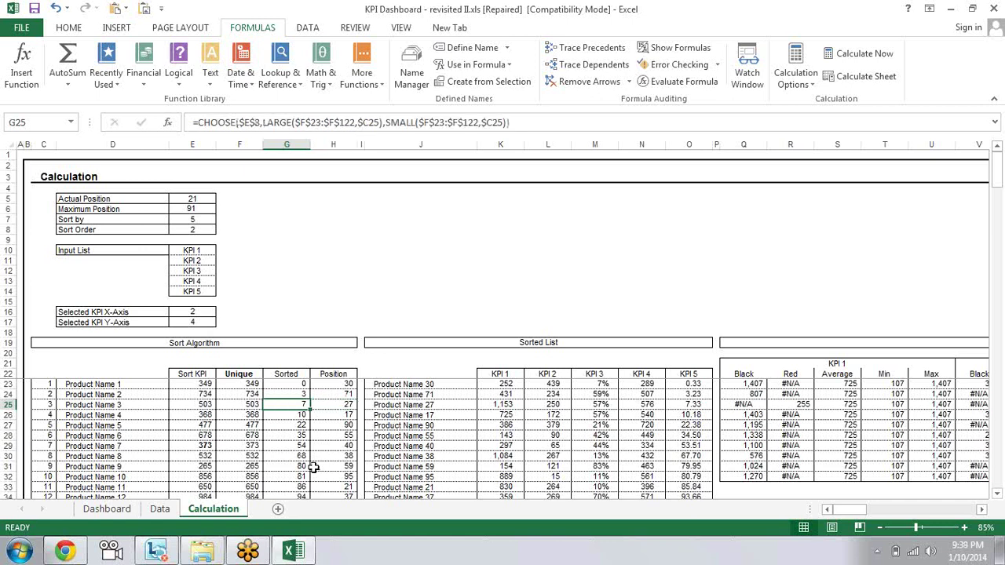
key(Right)
key(Right)
key(Right)
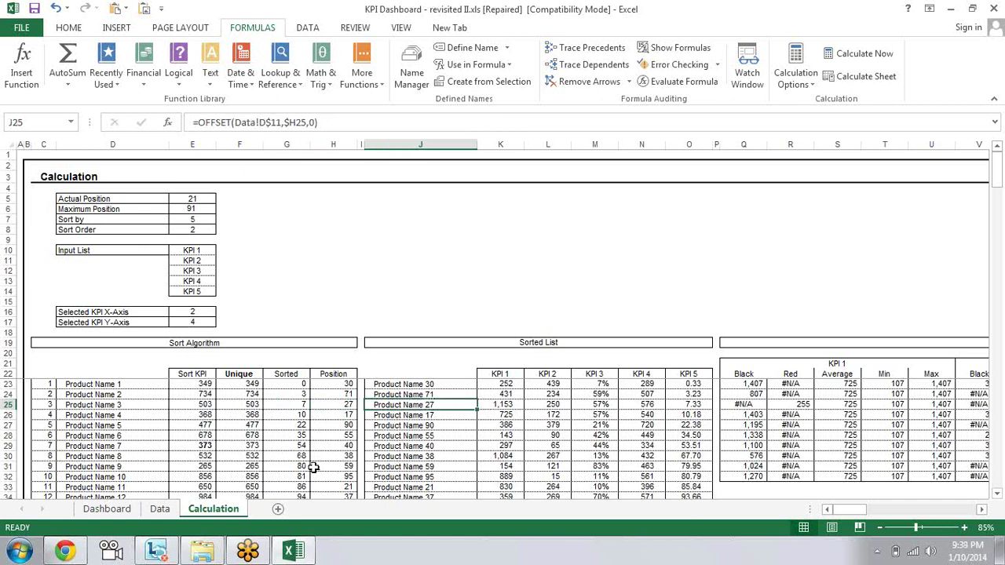
key(Up)
key(Up)
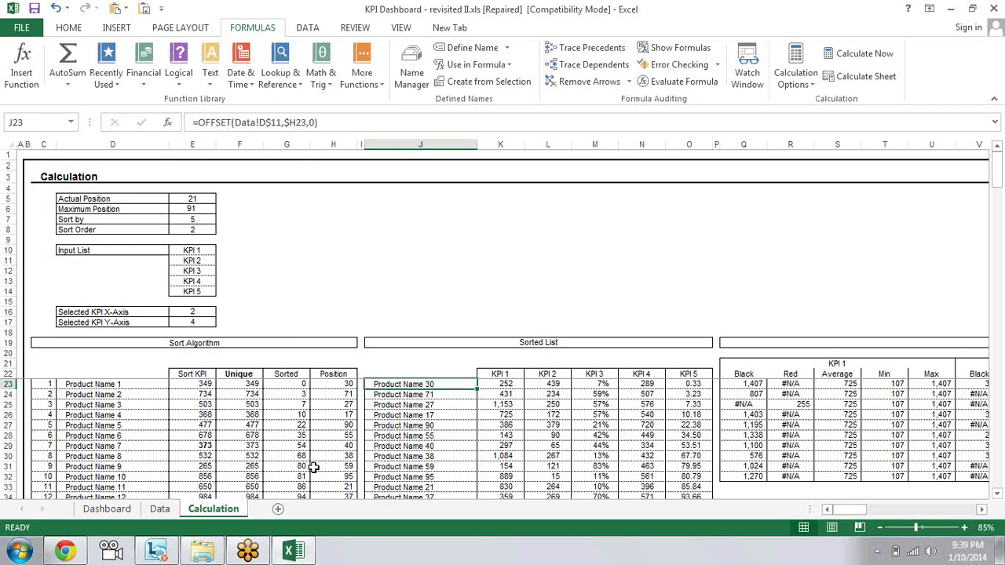
key(shift+Right)
key(shift+Right)
key(shift+Right)
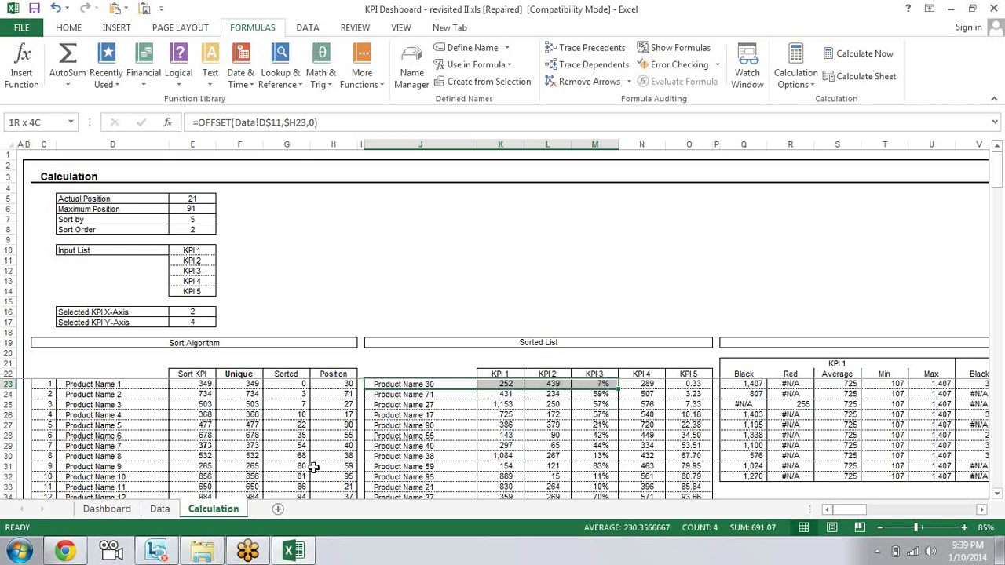
key(shift+Right)
key(shift+Right)
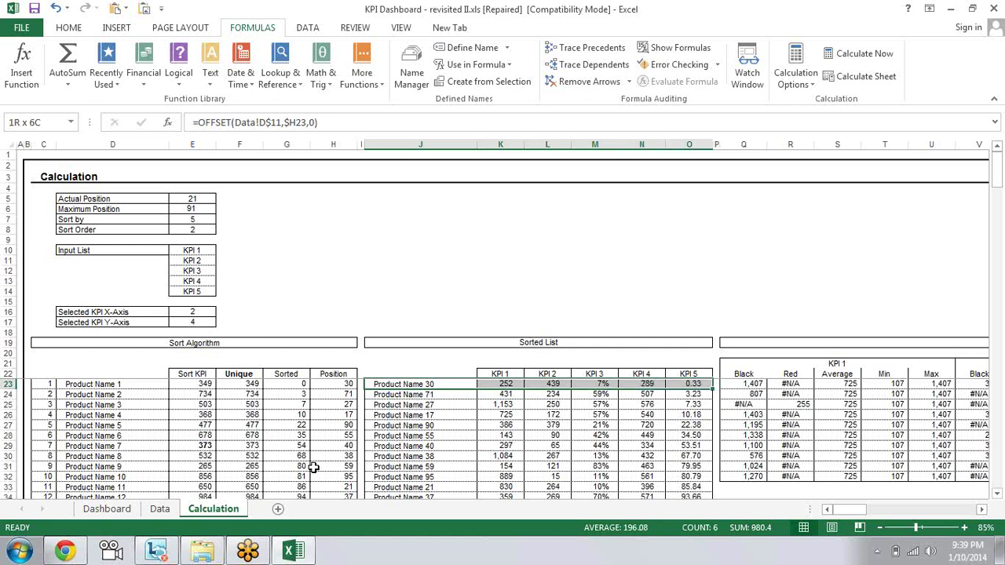
key(shift+Down)
key(shift+Down)
key(shift+Down)
key(shift+Down)
key(shift+Down)
key(shift+Down)
key(shift+Down)
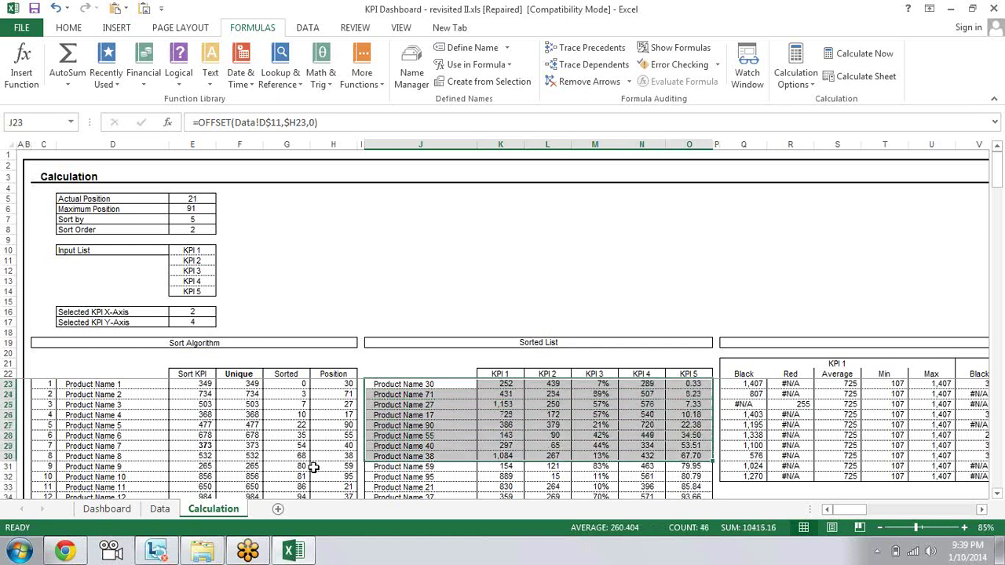
key(Up)
key(Down)
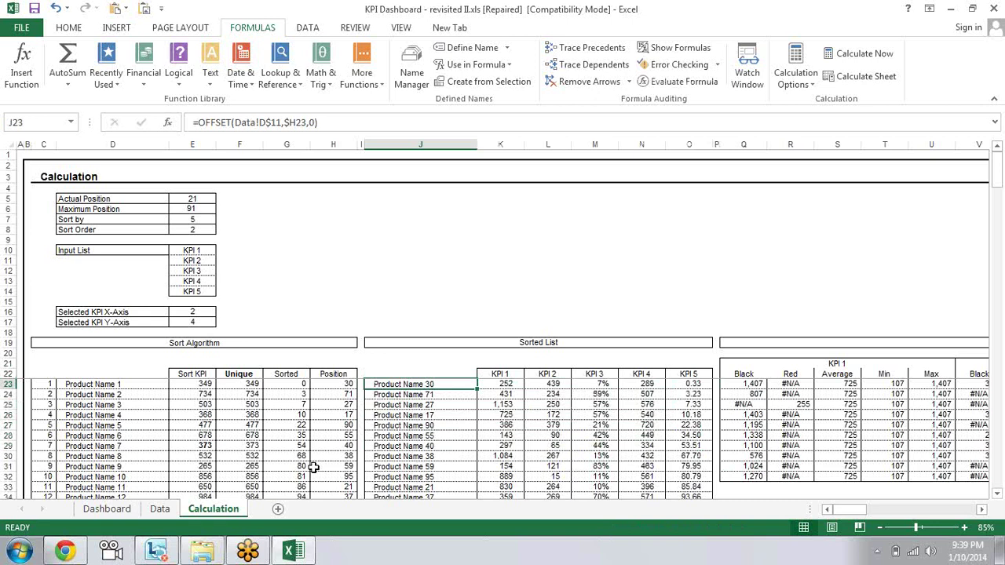
key(Right)
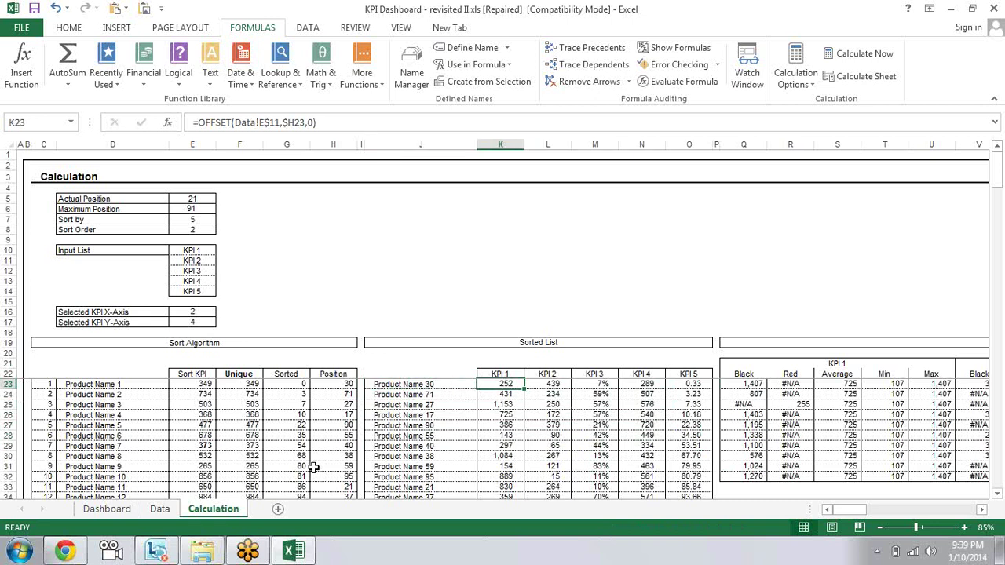
key(Left)
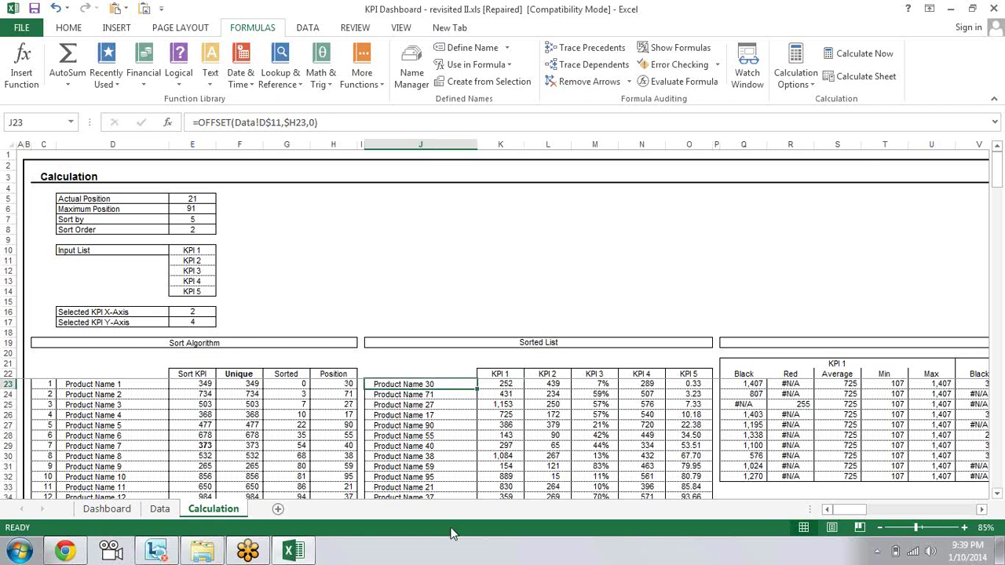
key(F2)
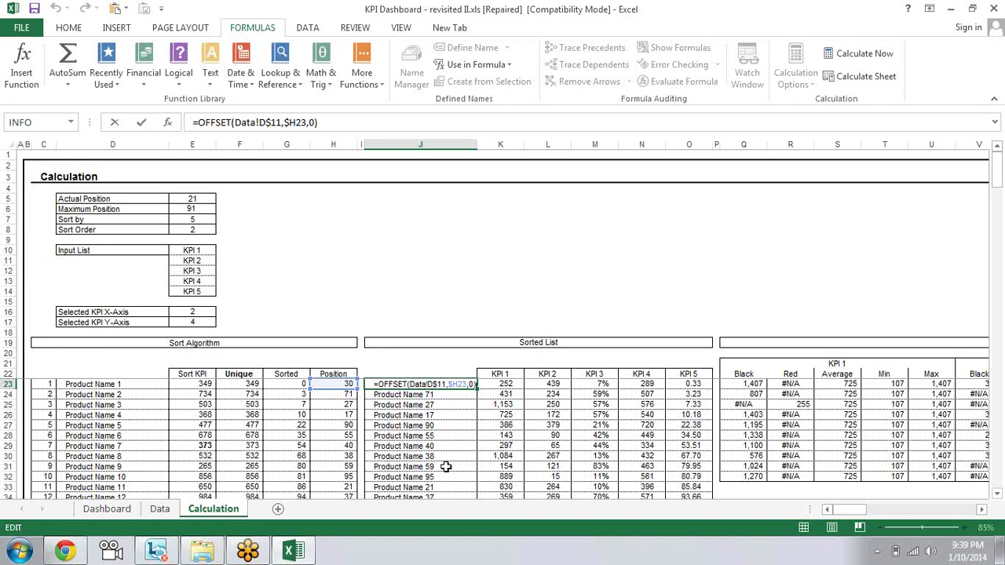
Leave the J23 OFFSET formula unchanged and inspect the Data sheet's Products column from header D11
click(442, 385)
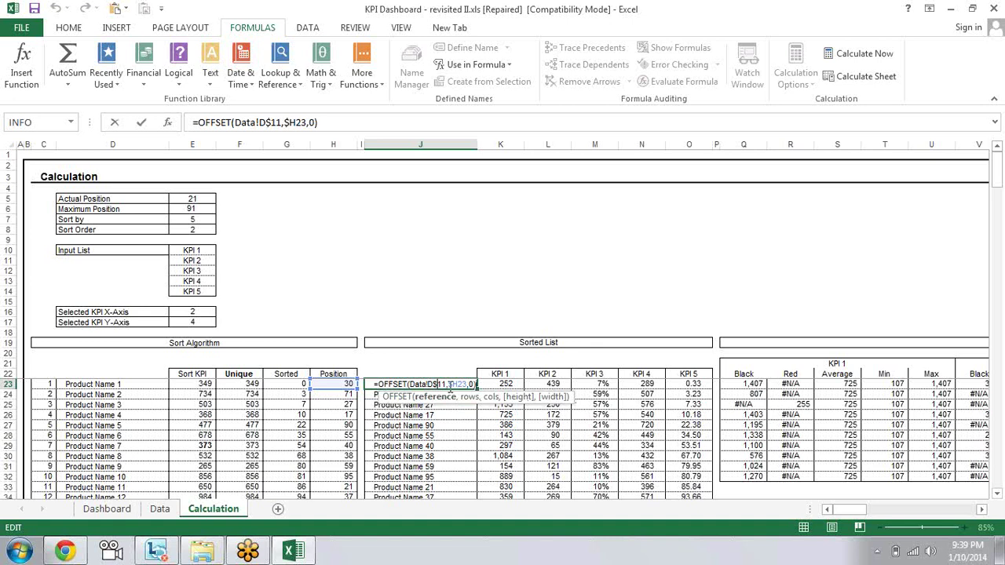
key(Escape)
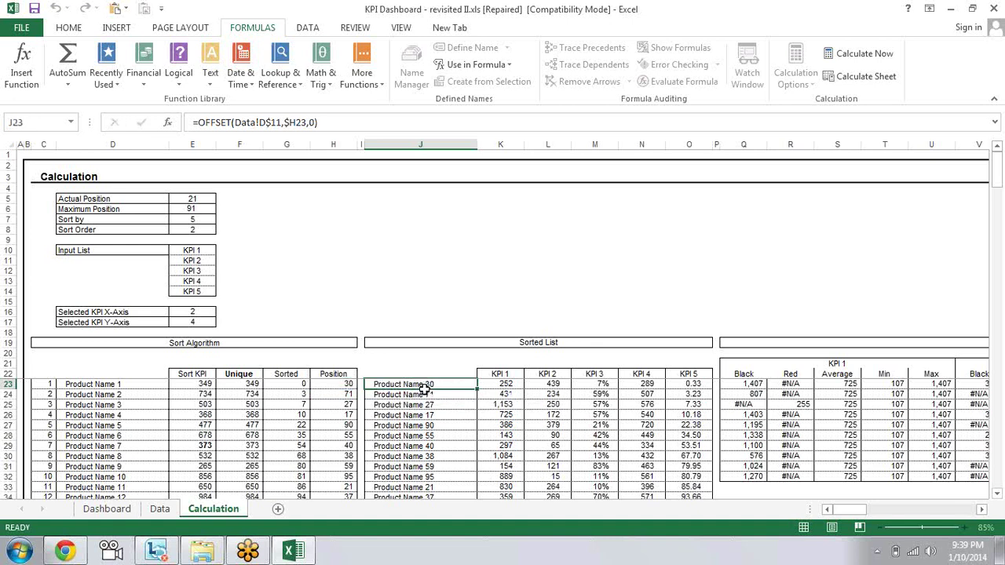
click(160, 510)
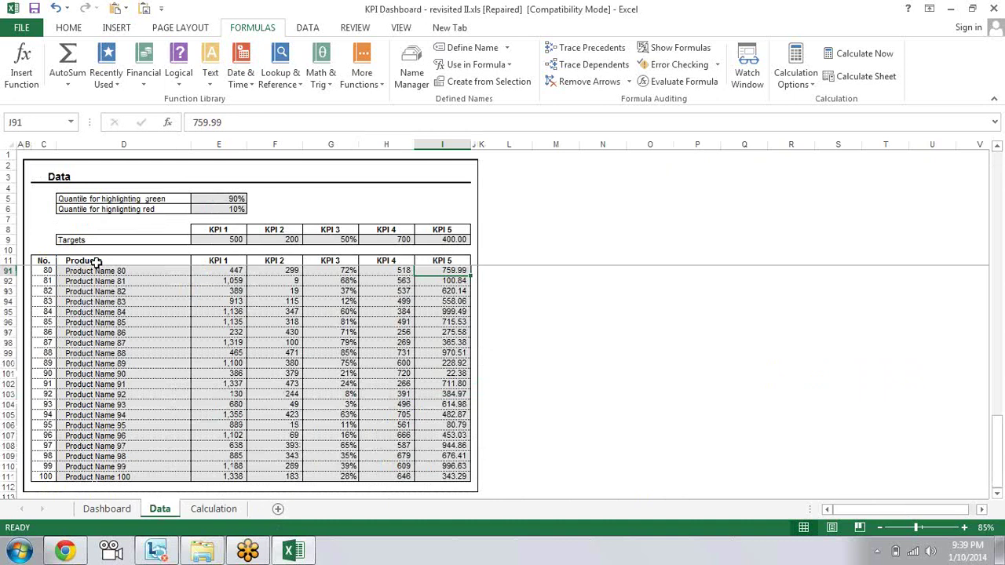
click(95, 262)
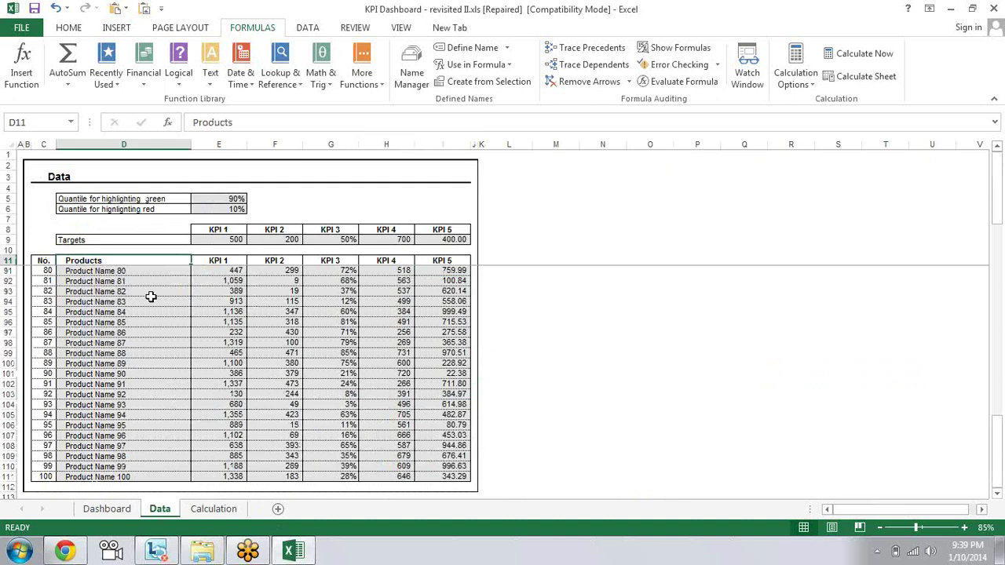
key(Down)
key(Up)
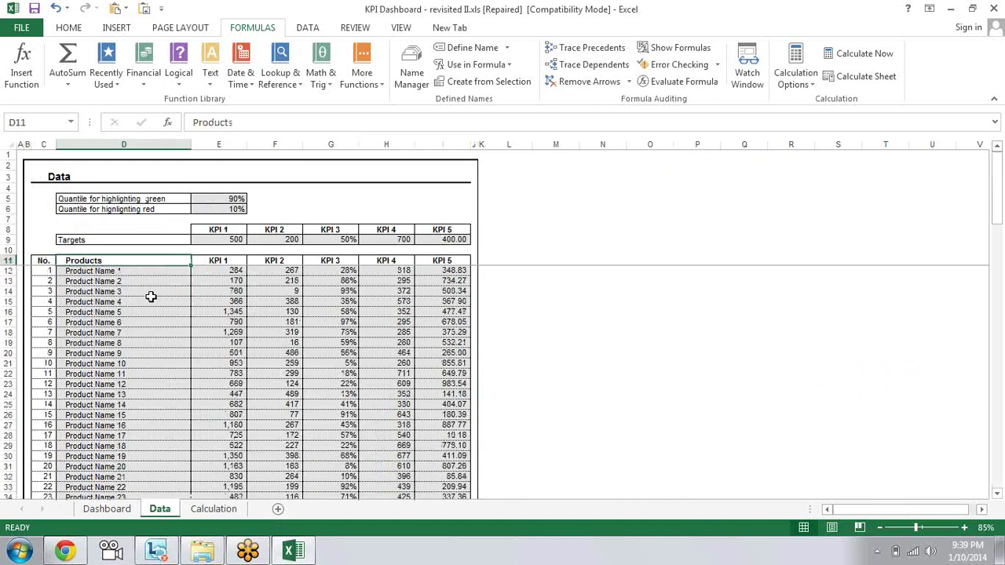
key(Down)
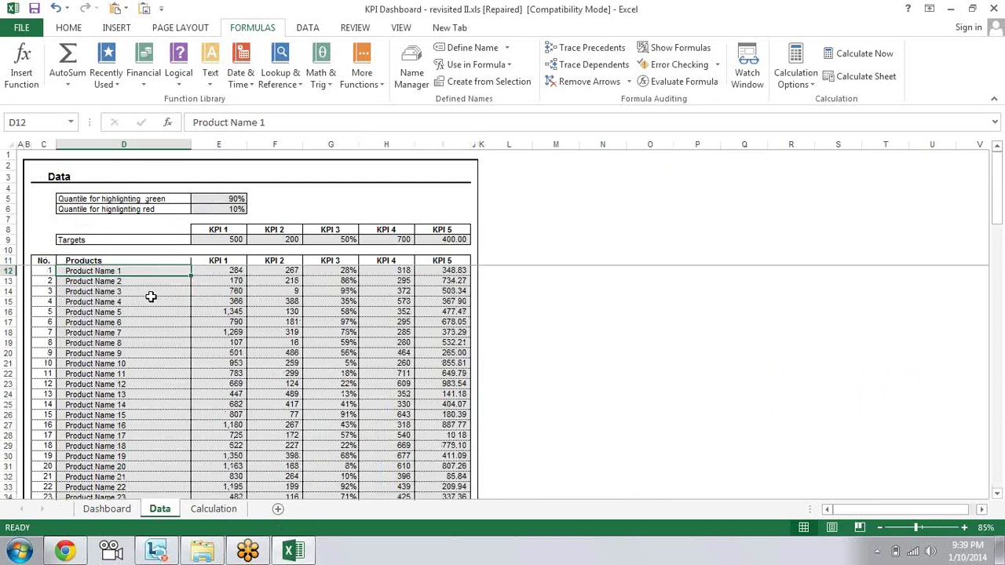
key(Up)
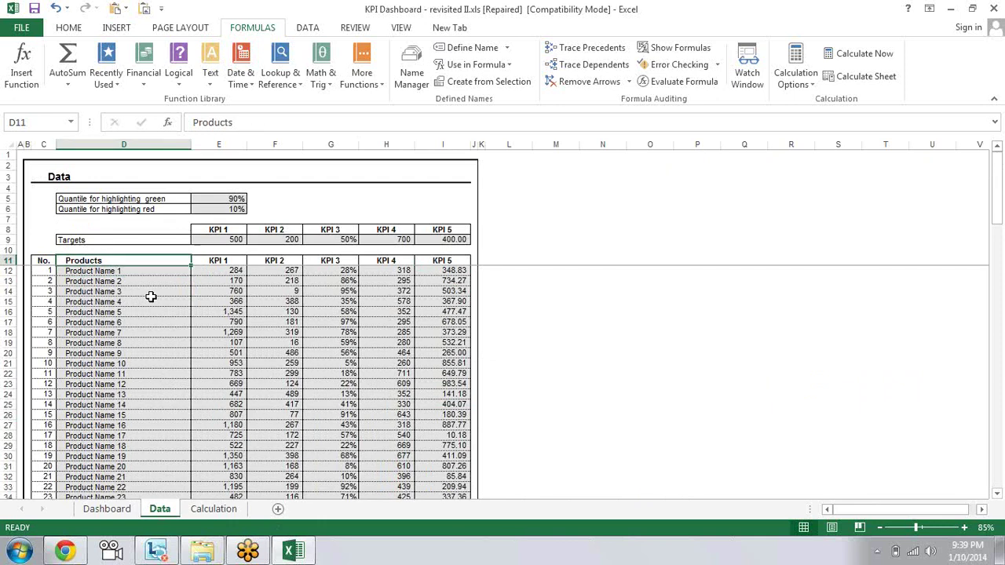
Select all KPI values from KPI 1 down to product 100, then return to the Calculation sheet
key(Right)
key(Down)
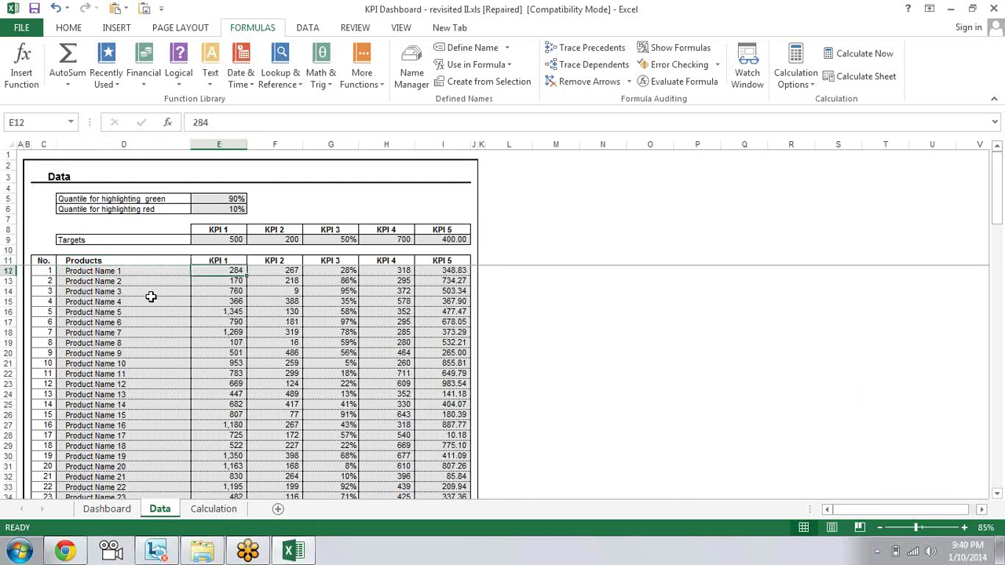
key(Up)
key(Down)
key(ctrl+shift+Right)
key(ctrl+shift+Down)
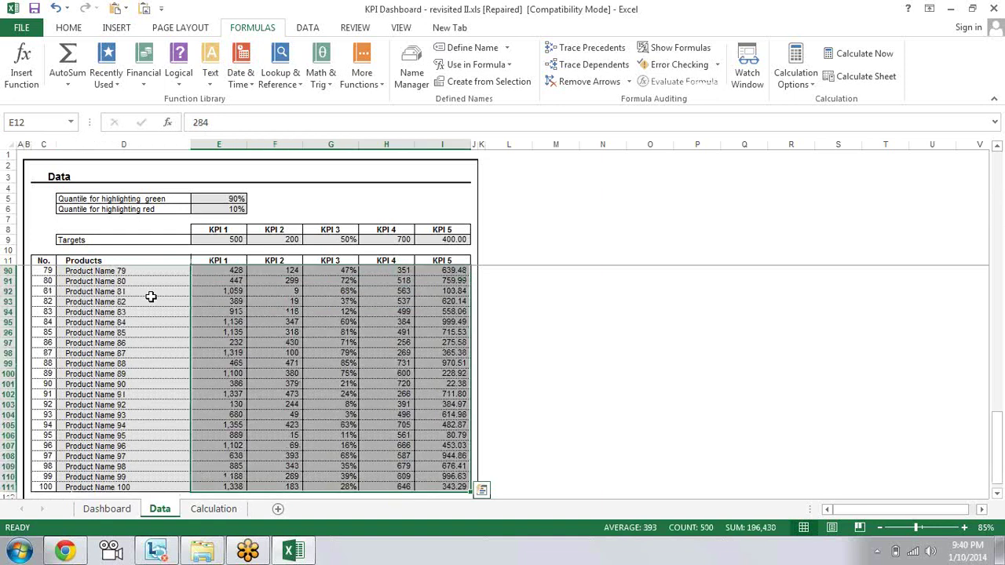
key(Up)
key(Down)
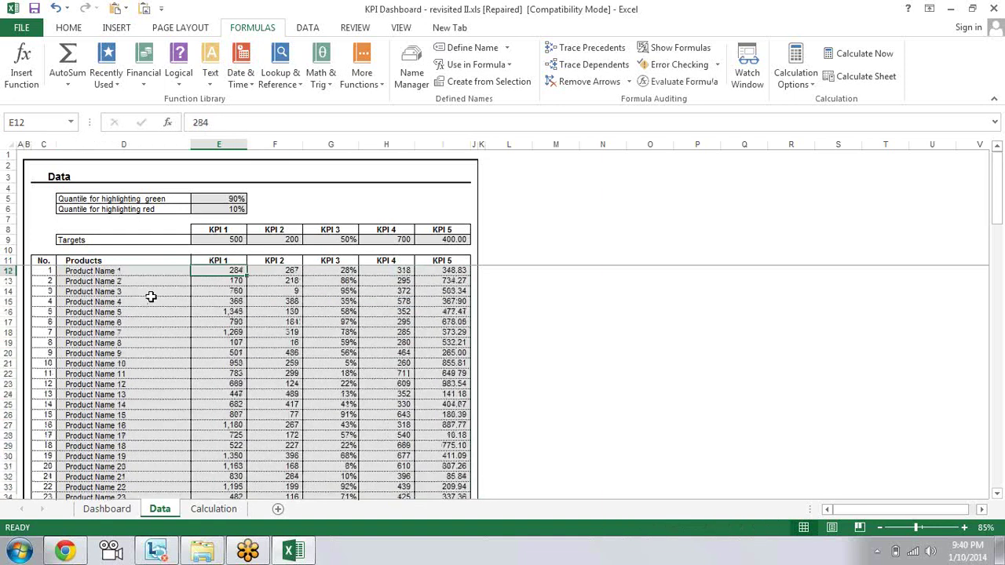
click(211, 511)
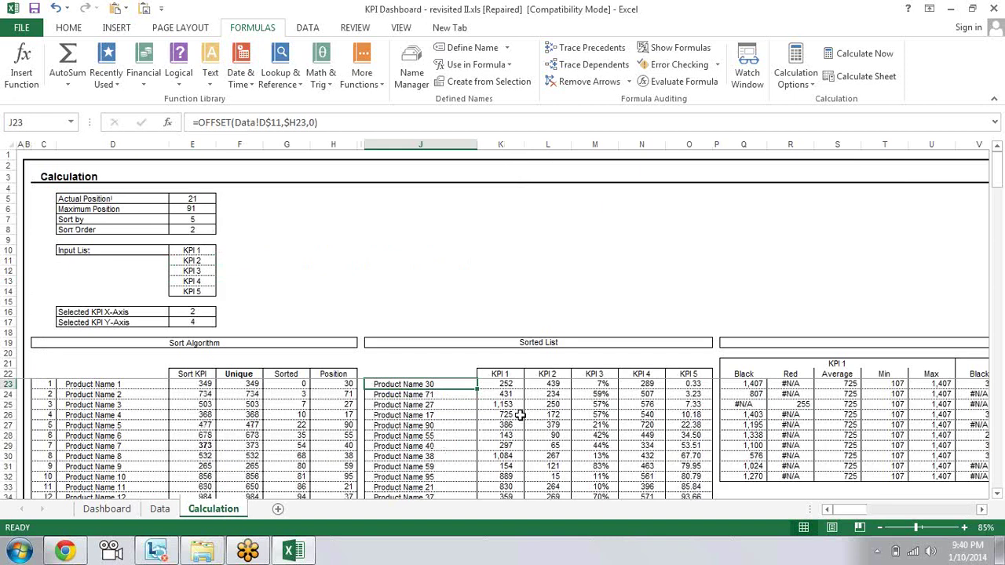
key(F2)
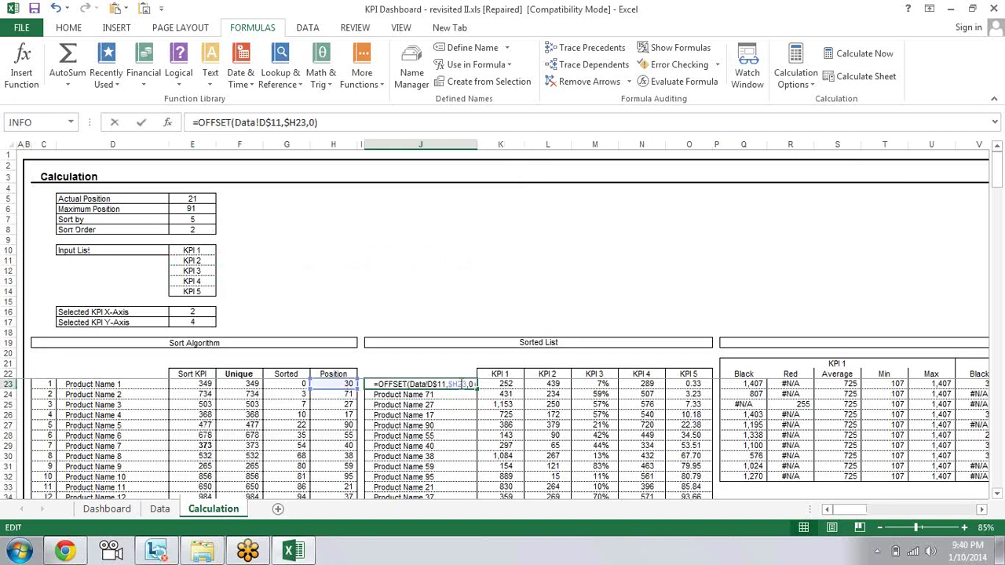
click(454, 385)
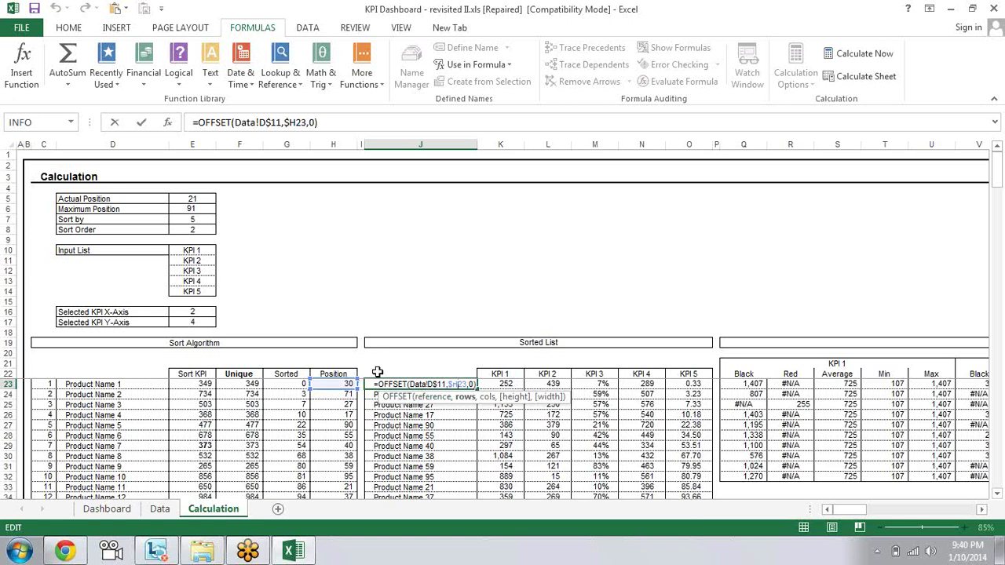
click(471, 384)
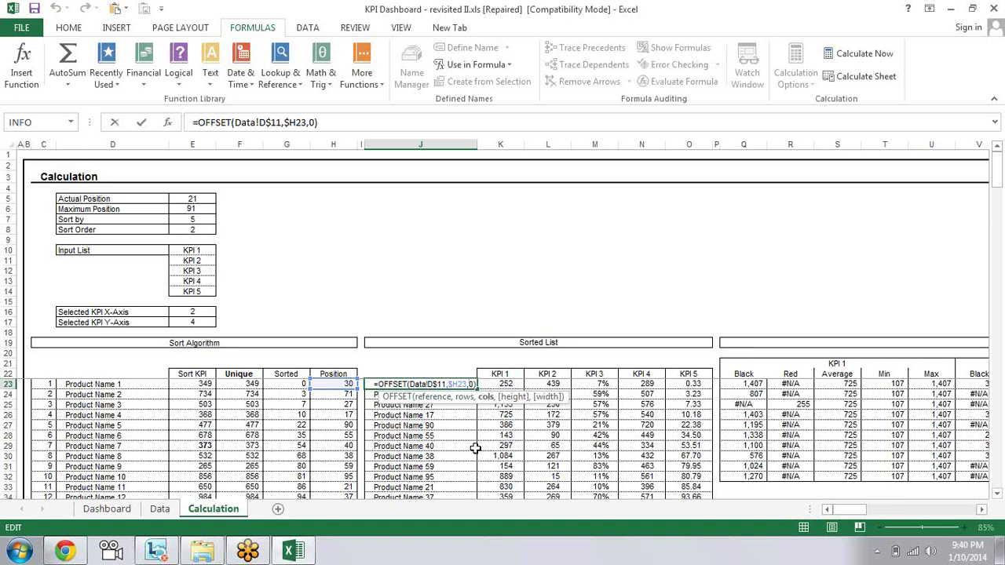
key(ctrl+Return)
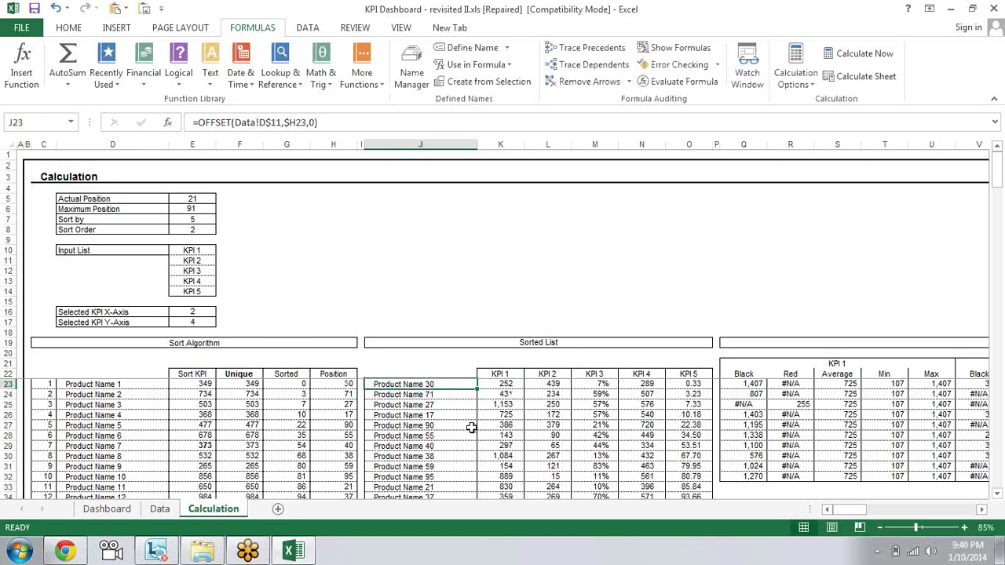
key(Right)
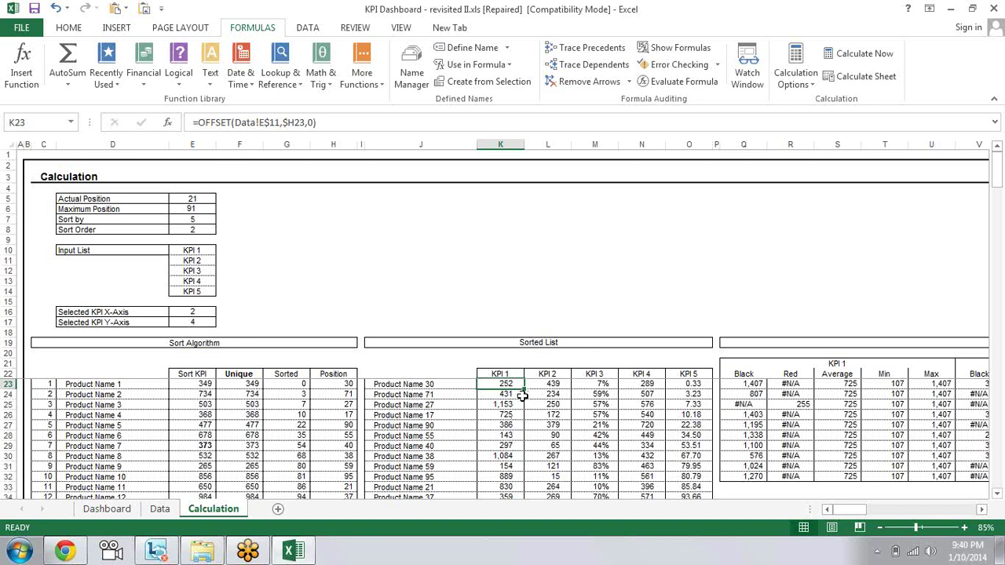
key(F2)
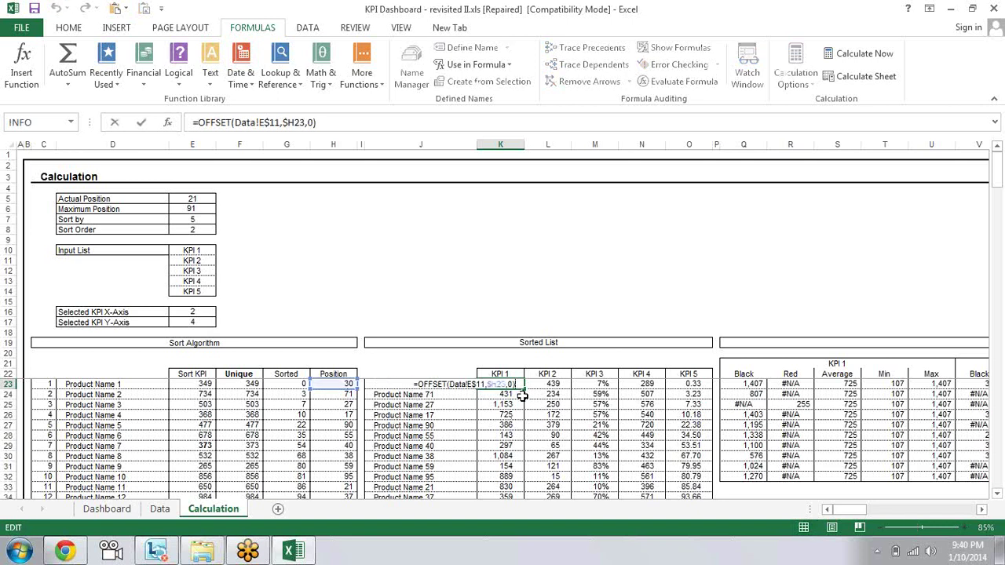
key(ctrl+Return)
key(Right)
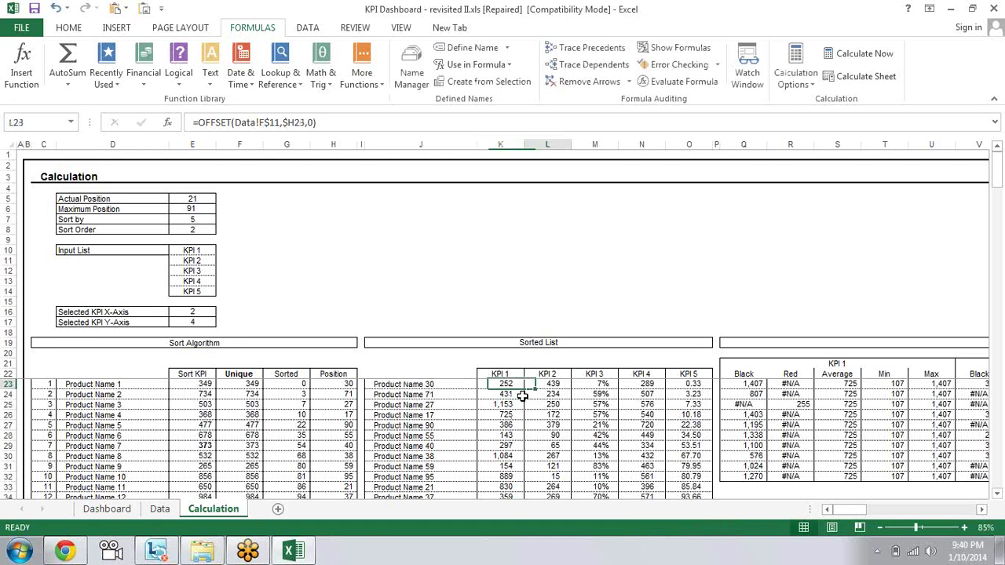
key(Right)
key(Right)
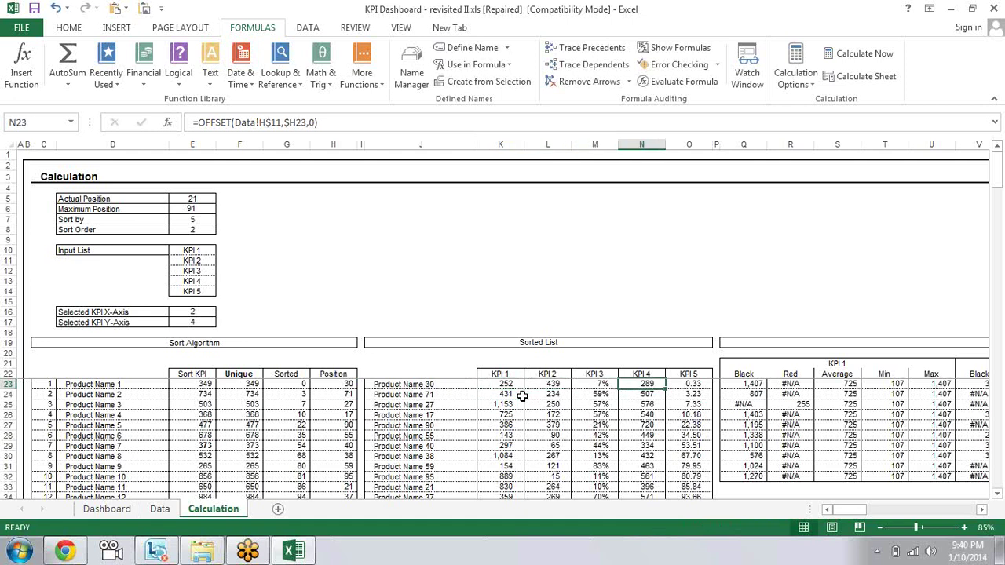
key(Right)
key(Down)
key(Down)
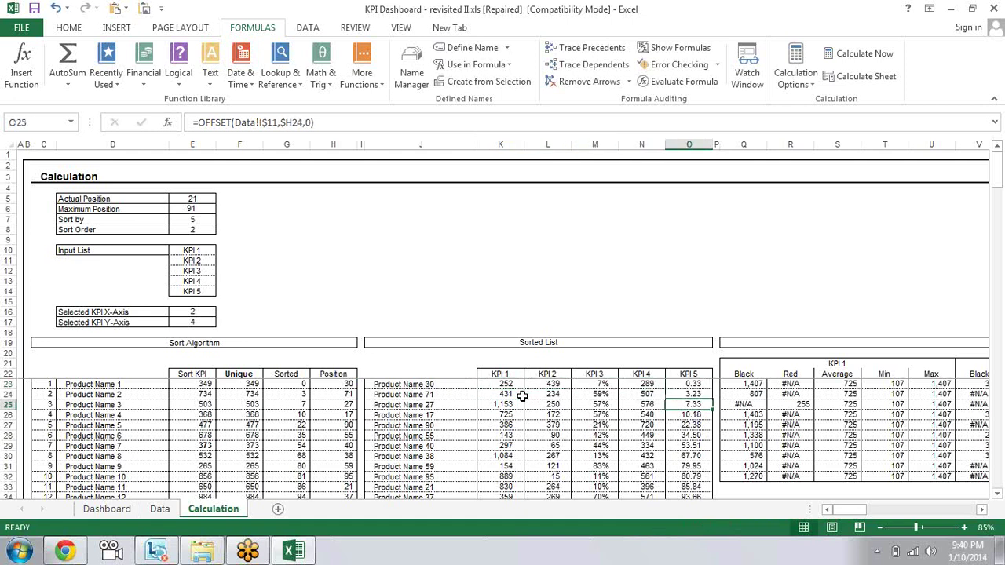
key(Down)
key(Down)
key(Down)
key(Down)
key(Down)
key(Down)
key(Down)
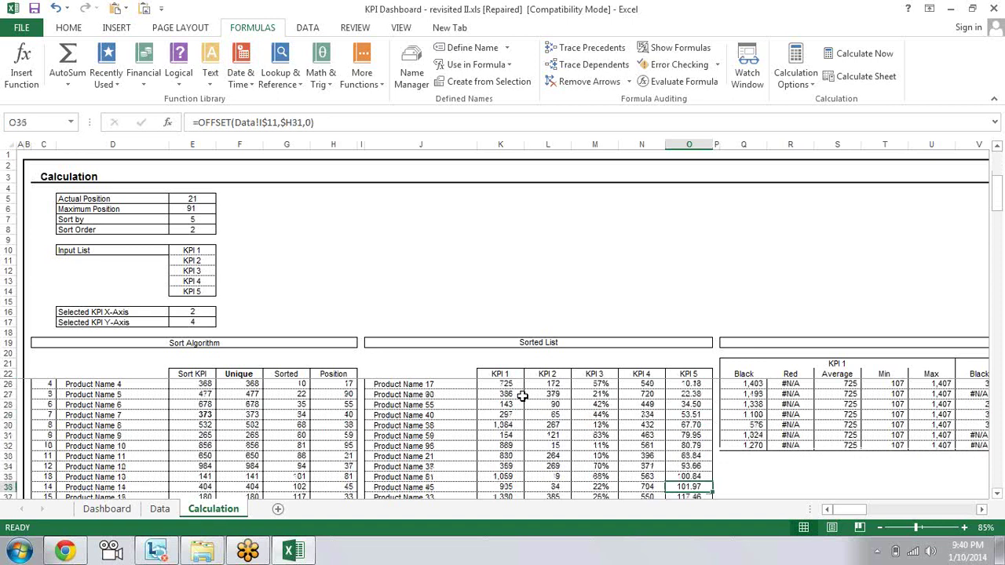
key(Down)
key(Down)
key(Down)
key(Down)
key(Down)
key(Down)
key(Down)
key(Down)
key(Down)
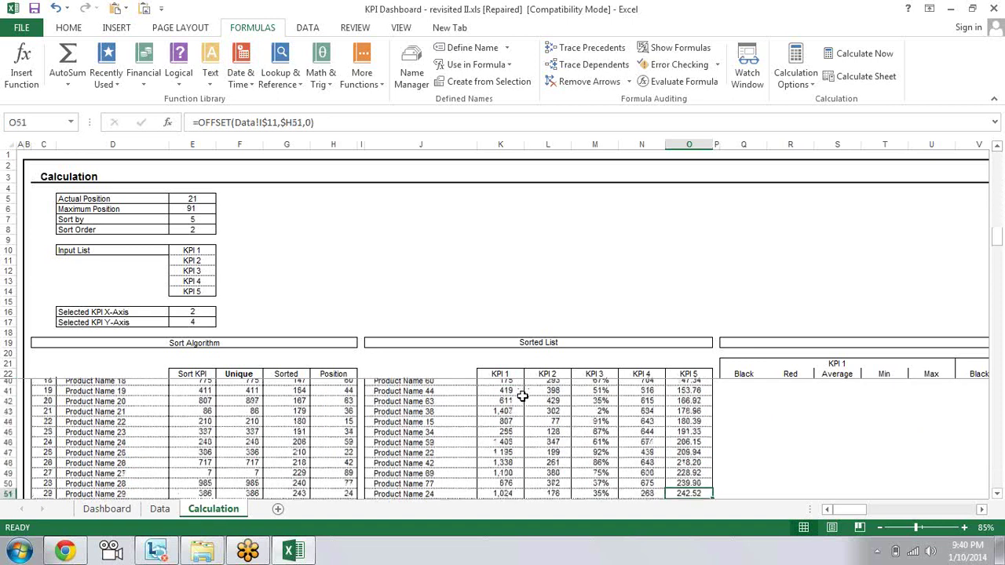
key(Down)
key(Down)
key(Down)
key(Down)
key(Down)
key(Down)
key(Down)
key(Down)
key(Down)
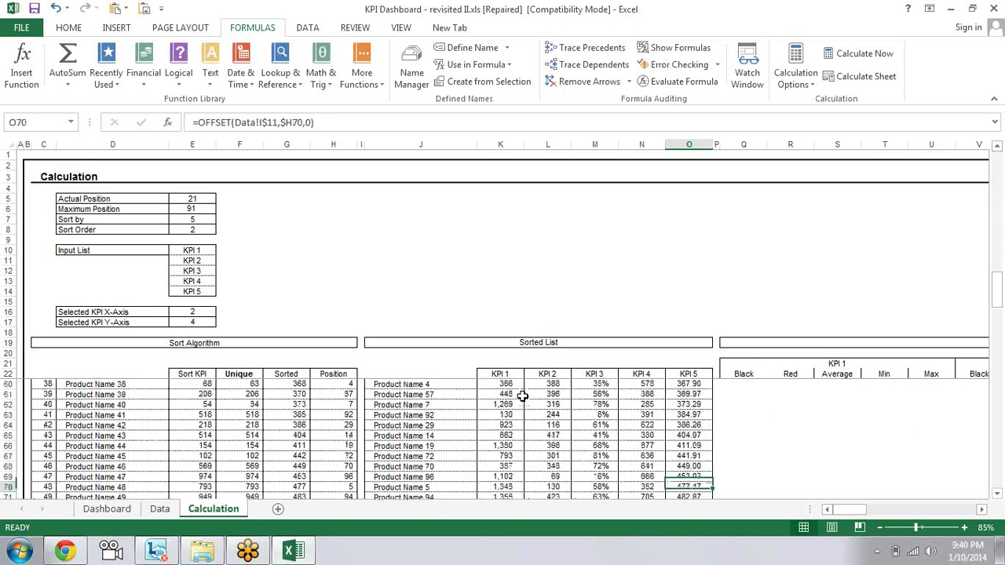
key(Down)
key(Down)
key(Down)
key(Down)
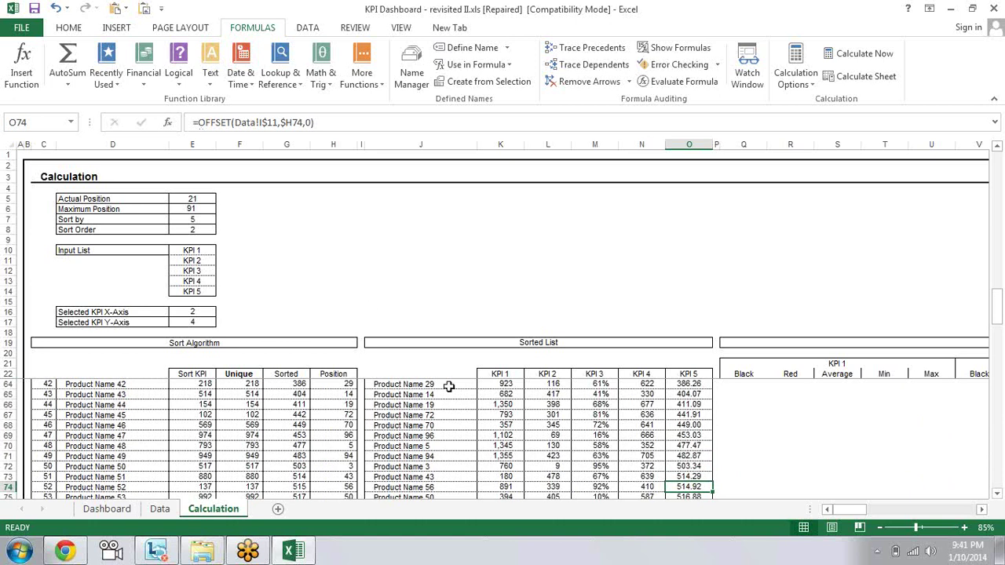
key(ctrl+Up)
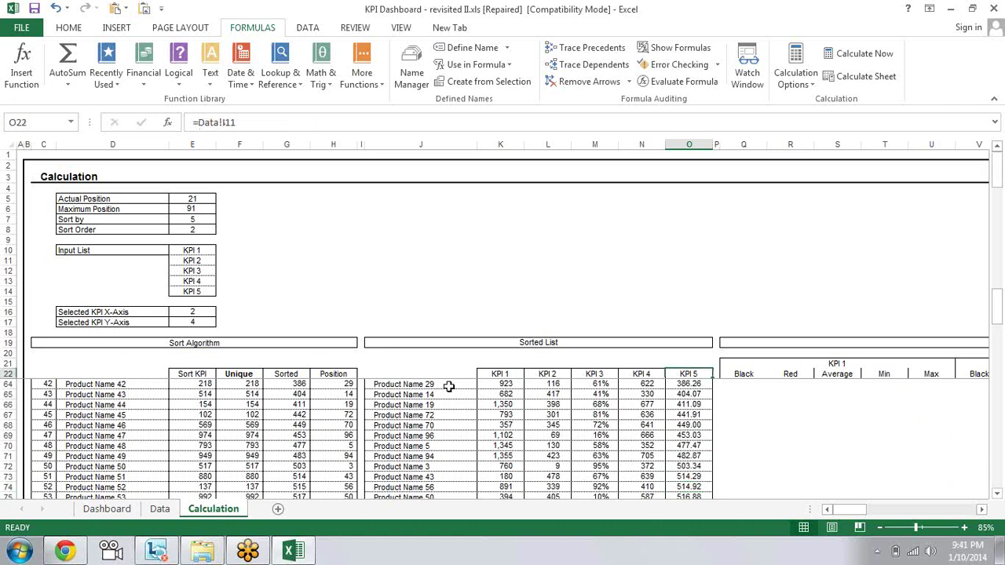
key(Down)
key(Left)
key(Left)
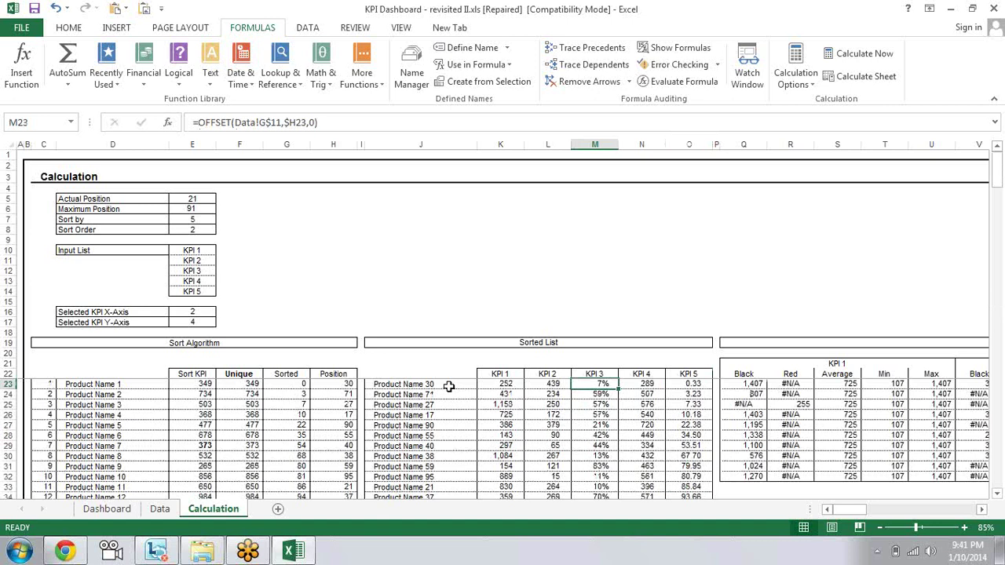
key(Left)
key(Left)
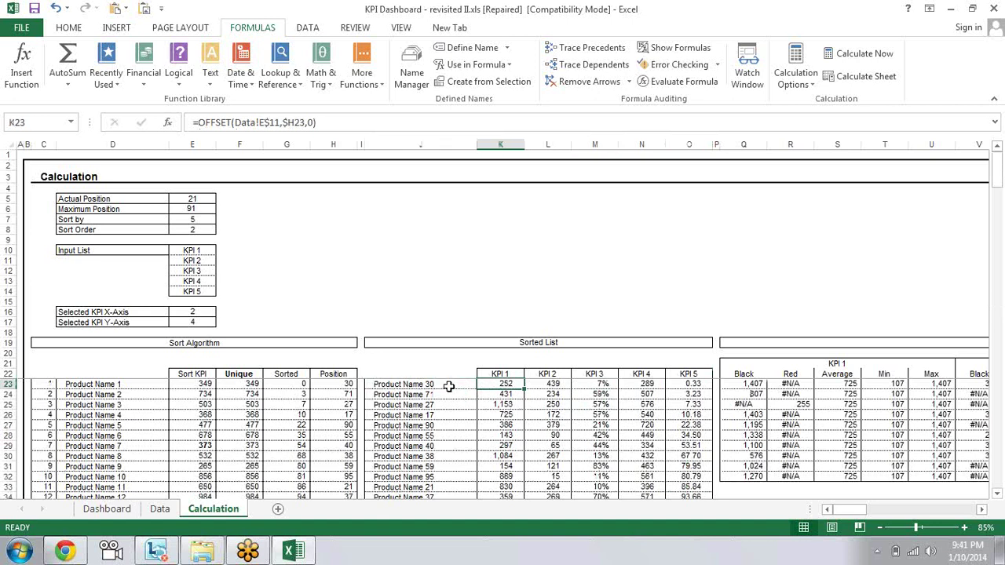
key(Right)
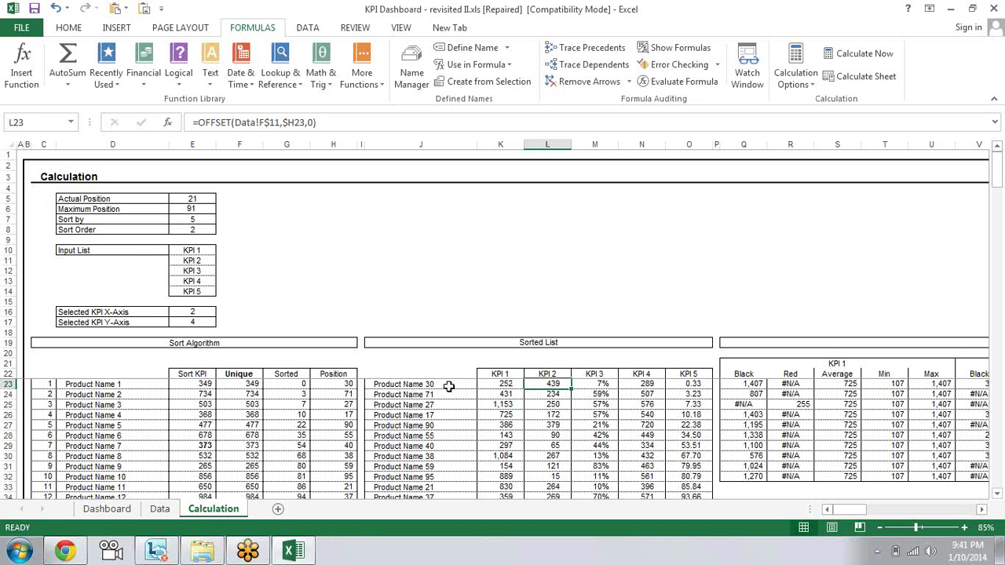
key(Right)
key(Right)
key(Right)
key(Right)
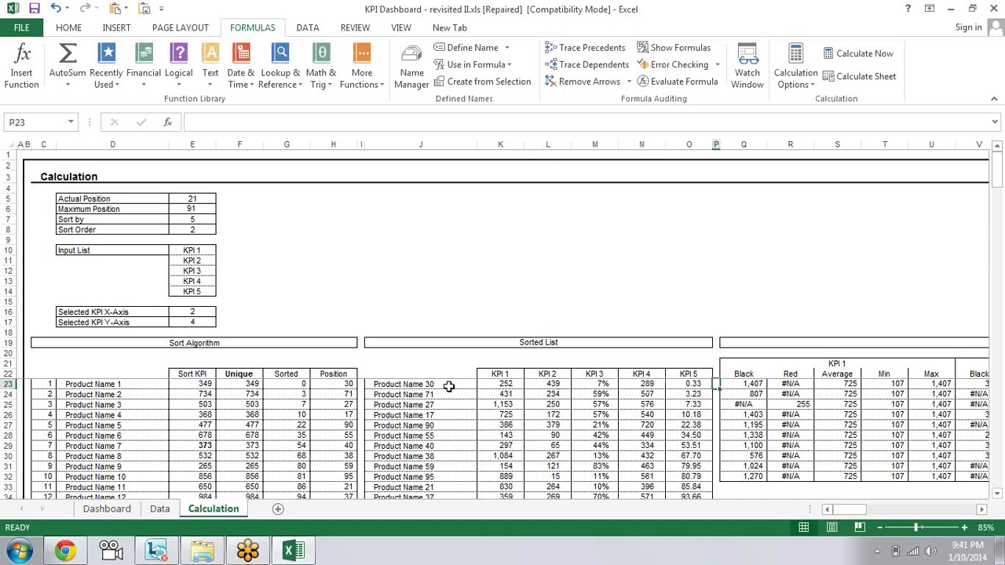
key(Left)
key(Down)
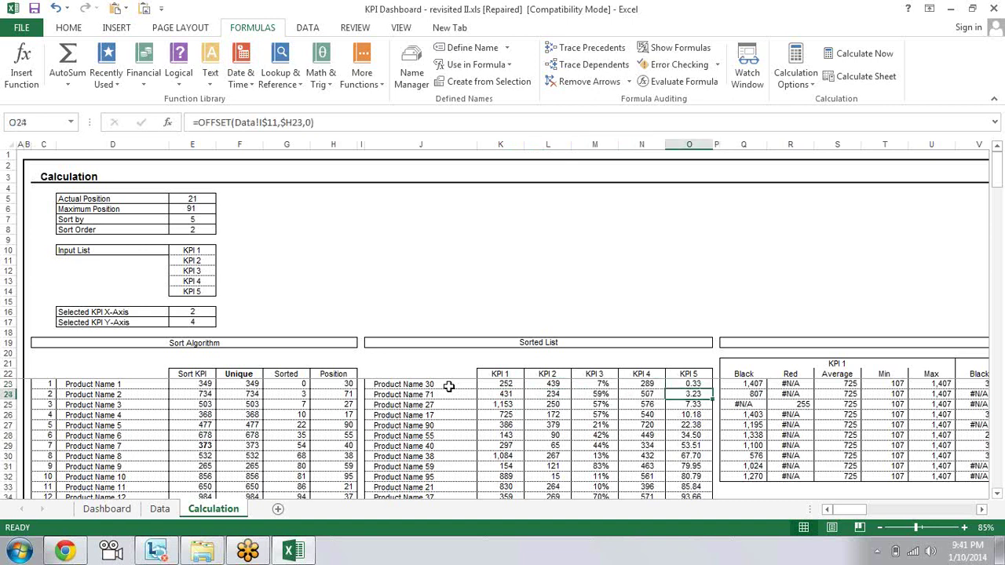
key(Down)
key(Down)
key(Down)
key(Down)
key(Down)
key(Left)
key(Left)
key(Down)
key(Left)
key(Down)
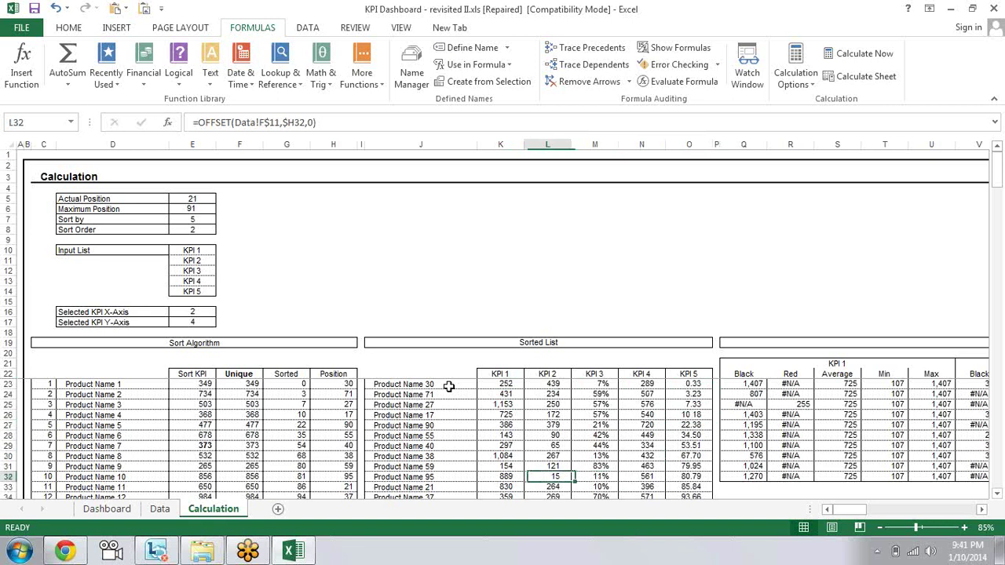
key(Right)
key(Right)
key(Right)
key(Right)
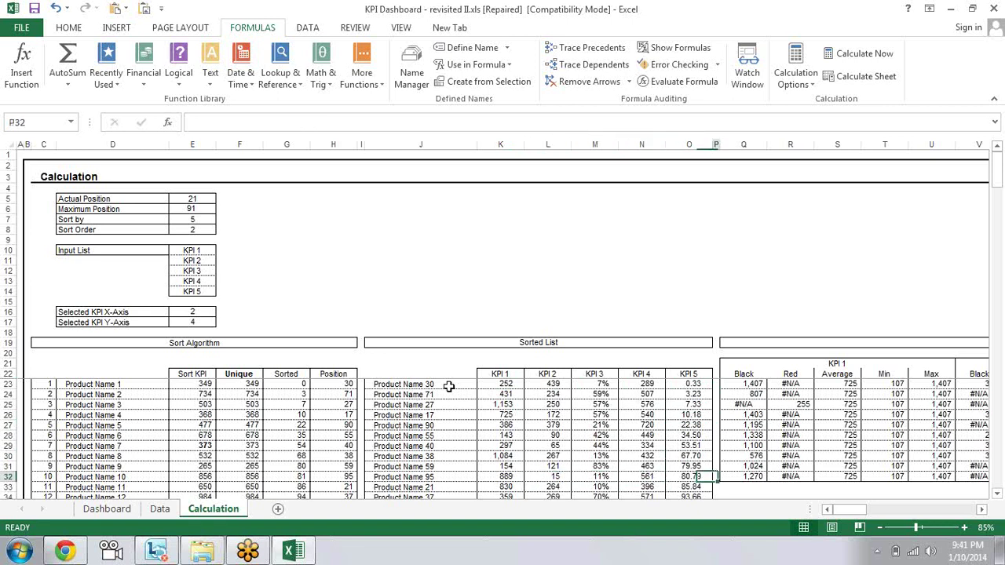
key(Left)
key(Up)
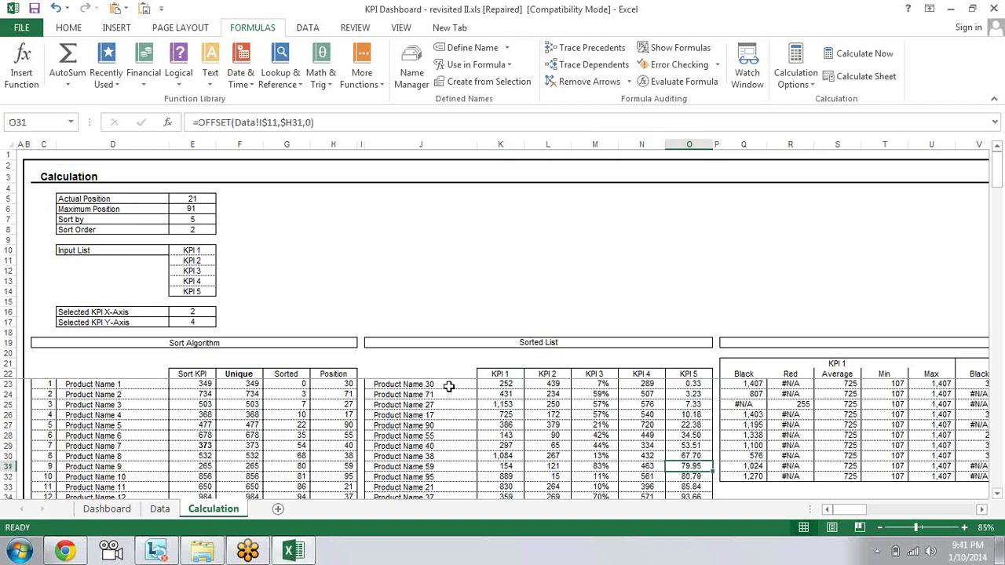
key(Up)
key(Up)
key(Up)
key(Up)
key(Up)
key(Up)
key(Up)
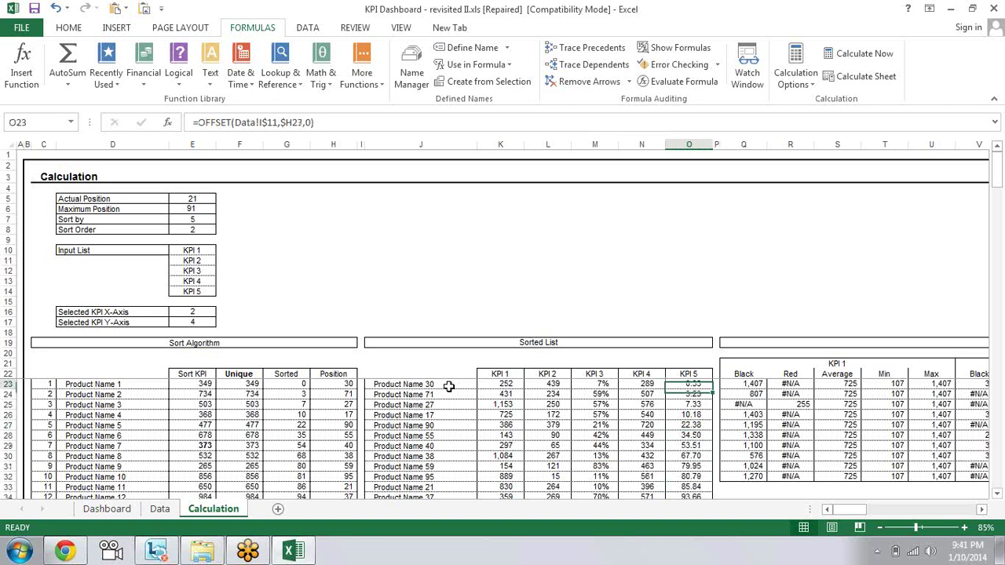
key(Up)
key(Up)
key(Up)
key(Down)
key(Down)
key(Down)
key(Down)
key(Down)
key(Down)
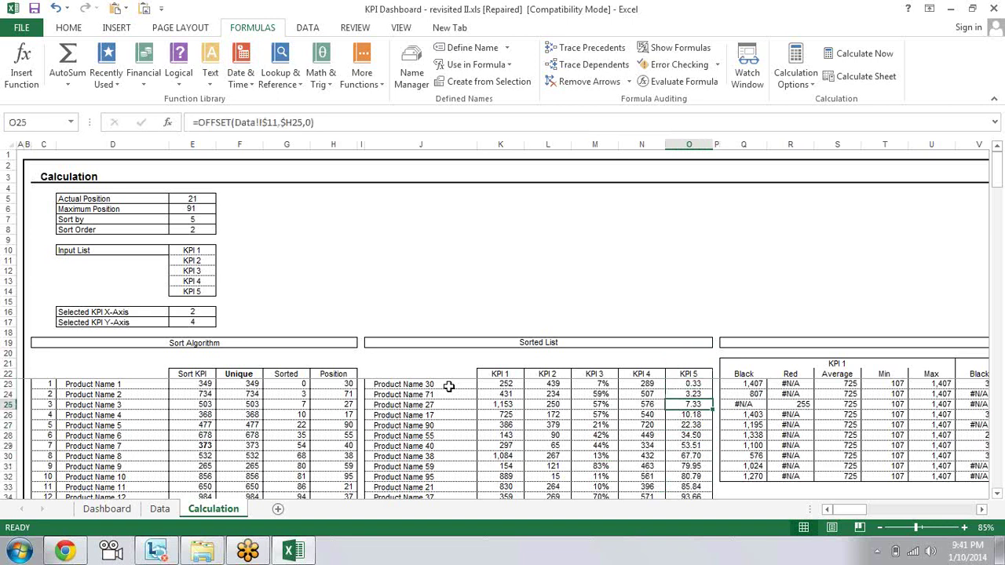
key(Down)
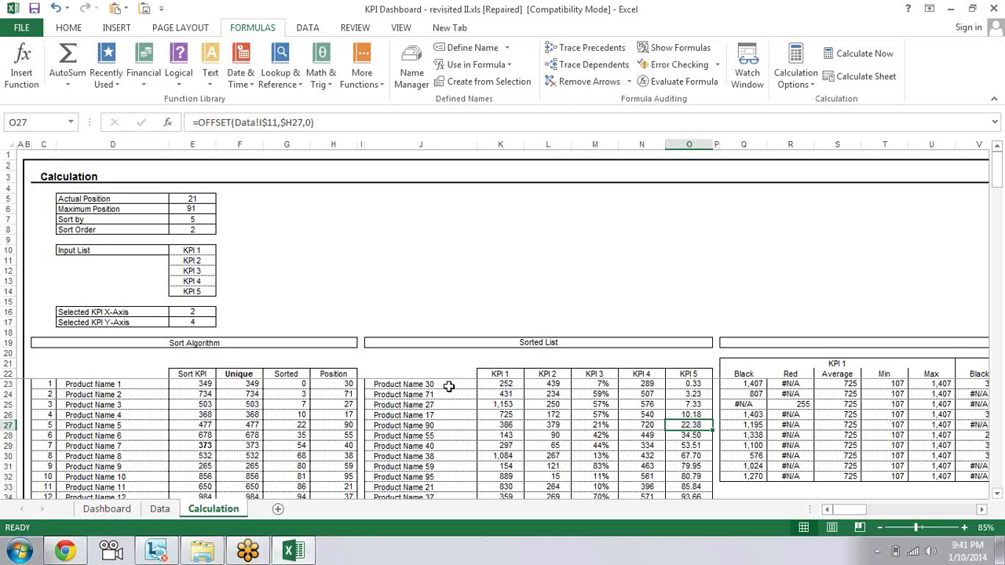
key(Up)
key(Up)
key(Up)
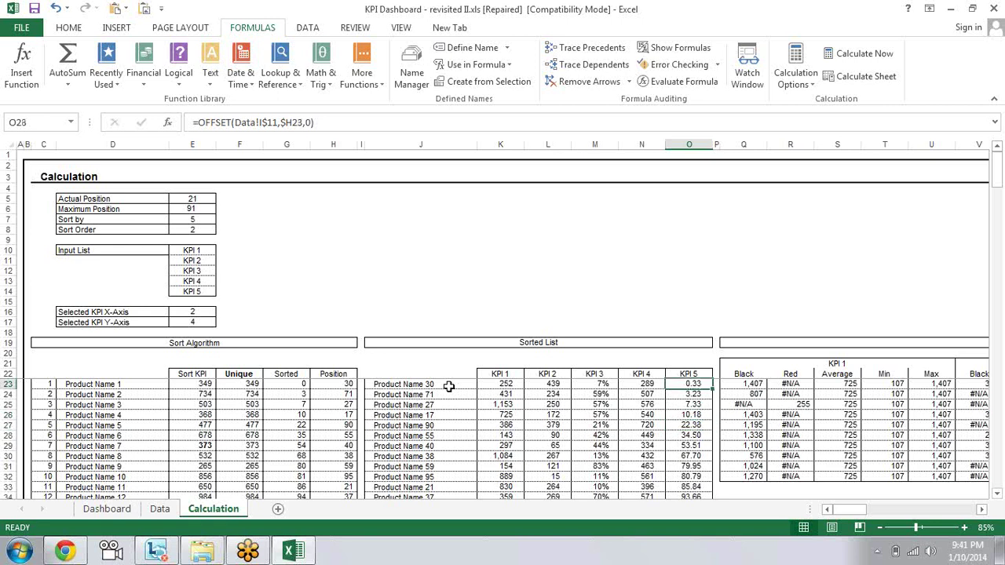
key(Left)
key(Left)
key(Left)
key(Left)
key(Left)
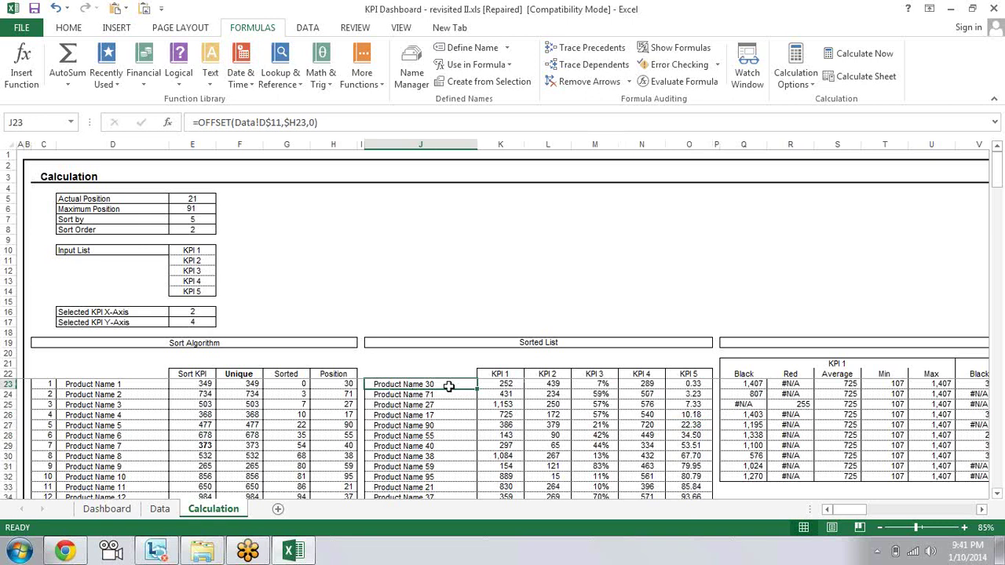
key(Right)
key(Right)
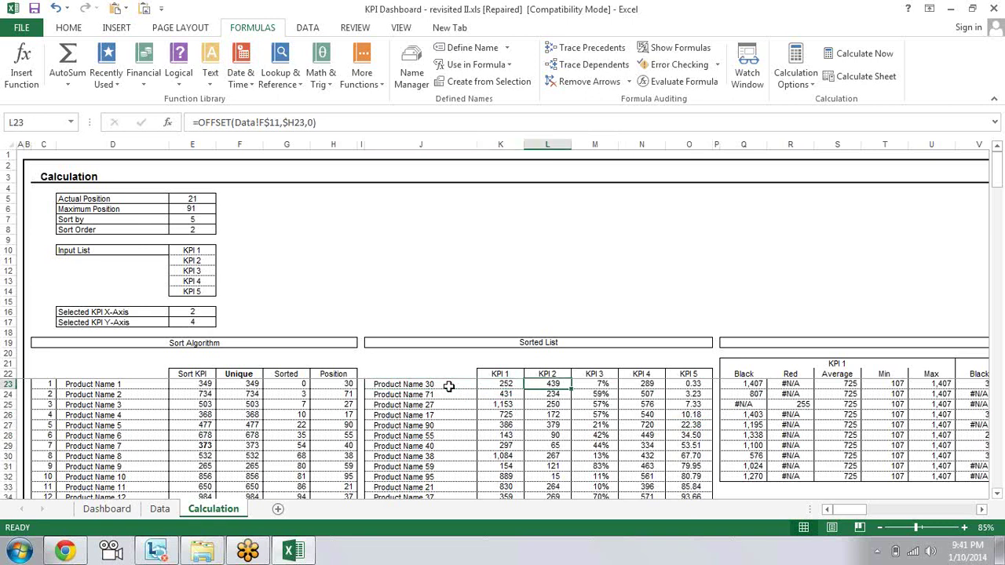
Scroll the Dashboard KPI table to ranks 11–20 and back to ranks 1–10, then select D8
click(107, 509)
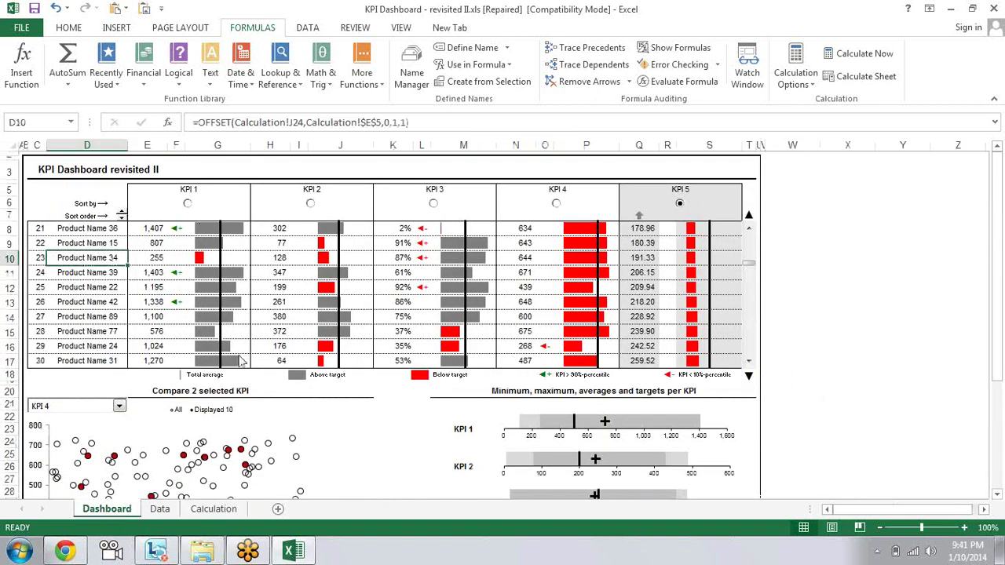
click(748, 230)
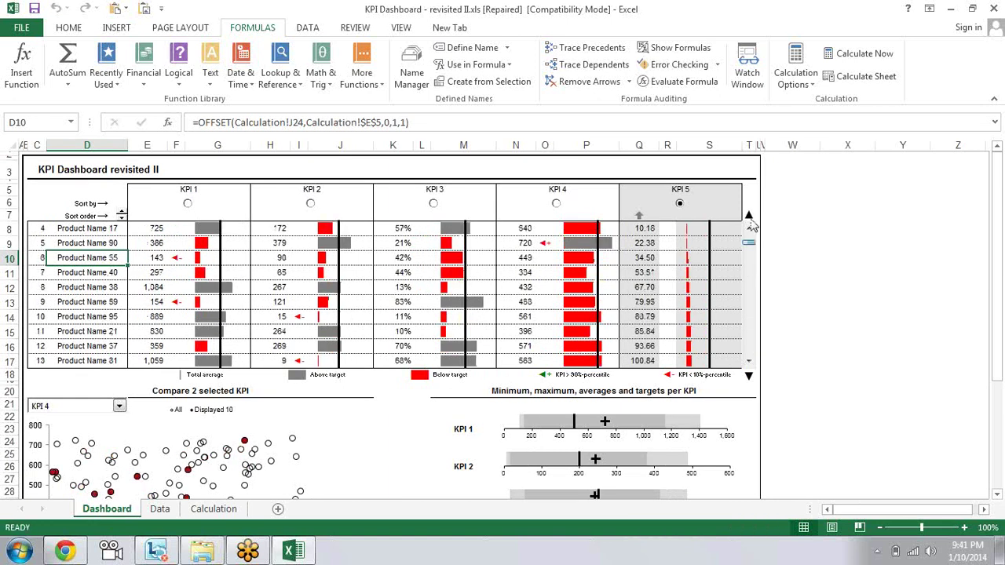
click(749, 223)
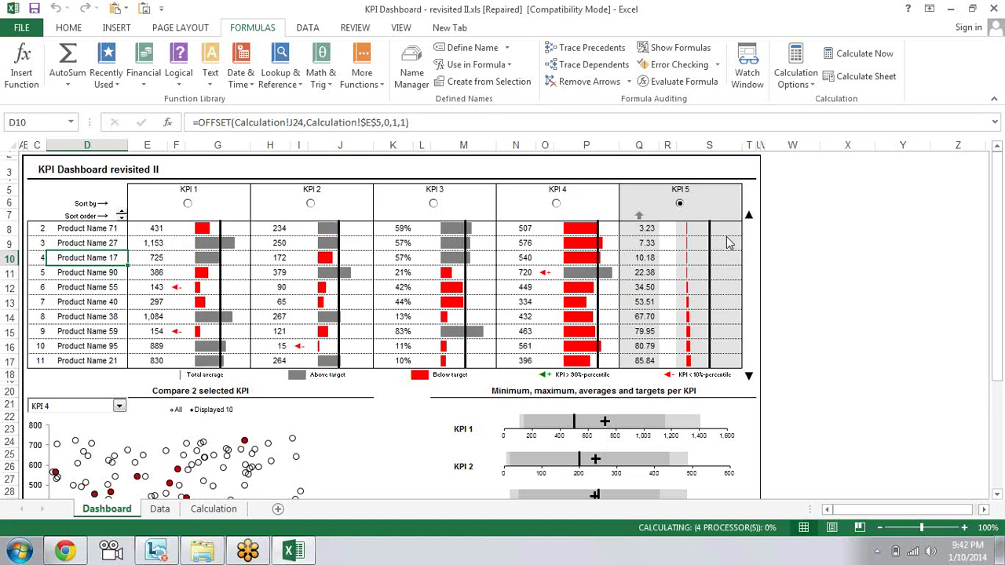
drag(749, 240, 738, 233)
click(805, 232)
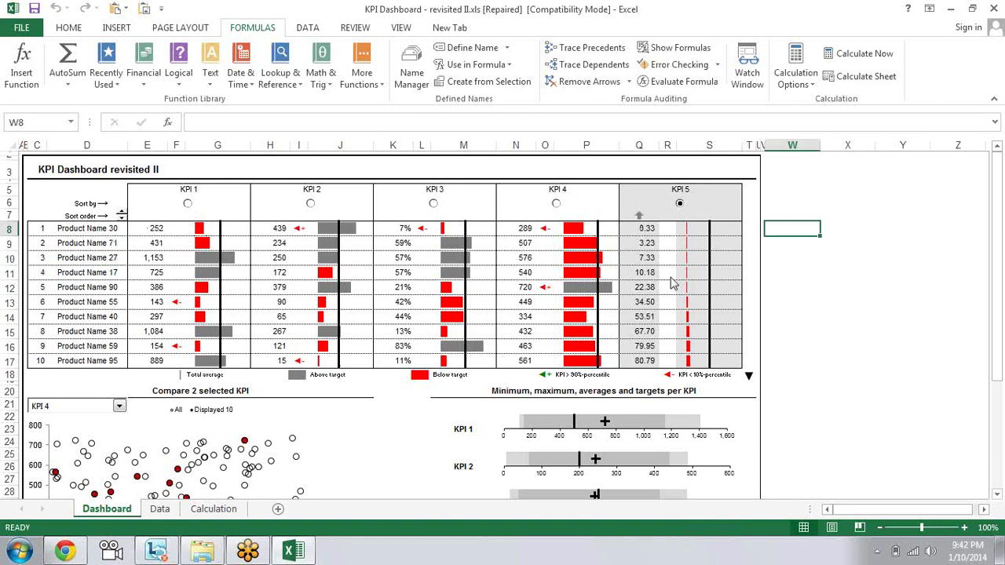
click(750, 241)
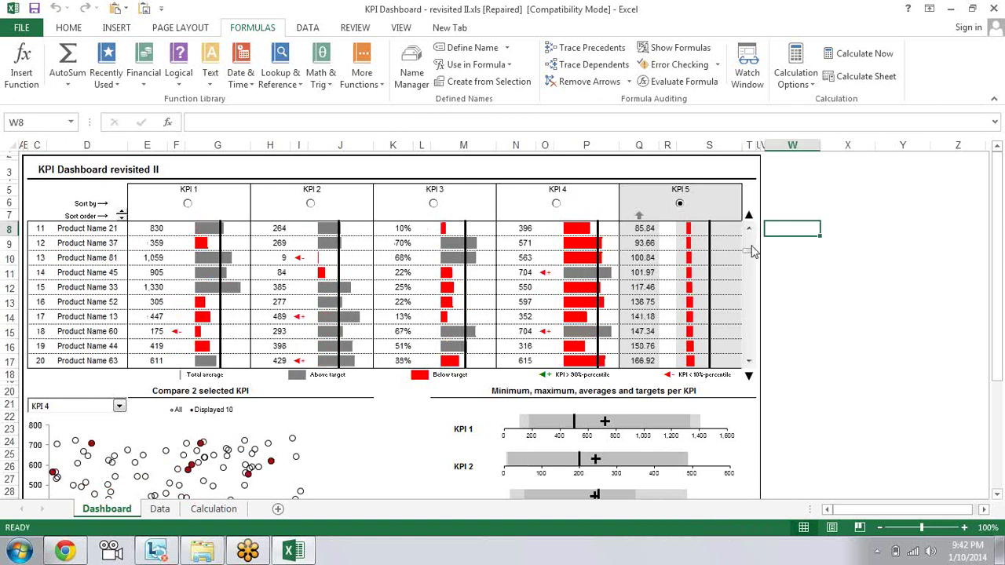
click(749, 230)
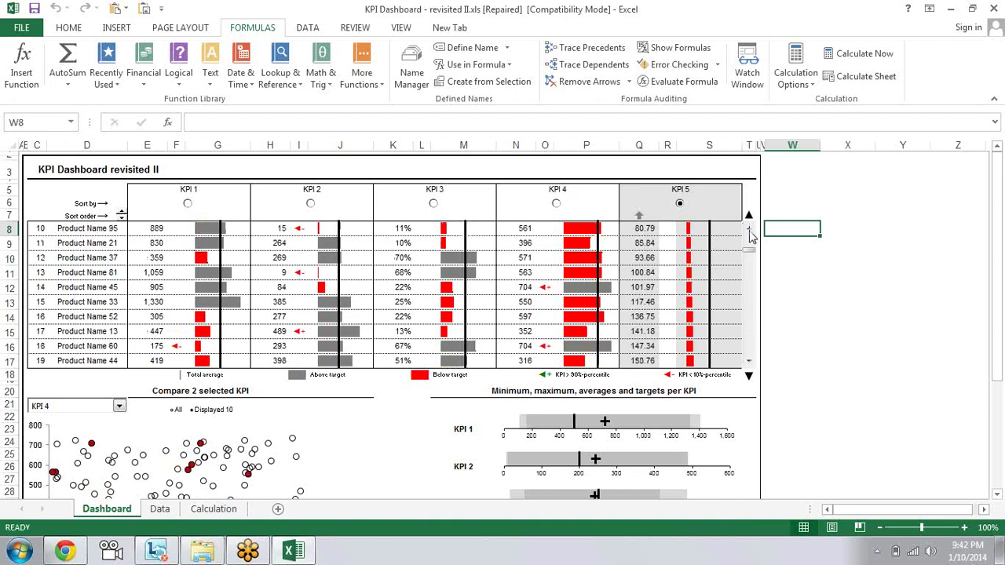
drag(751, 252, 774, 227)
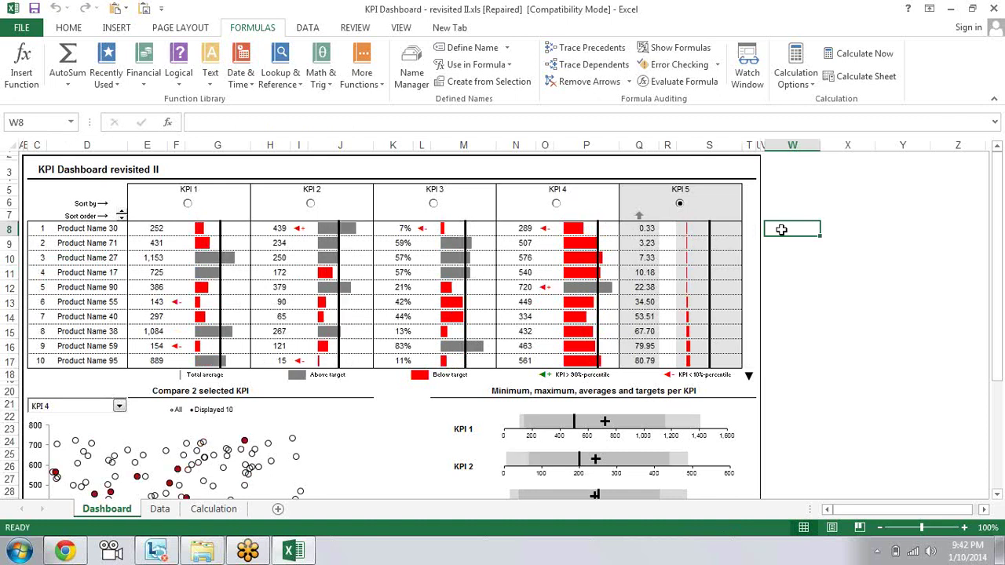
click(98, 235)
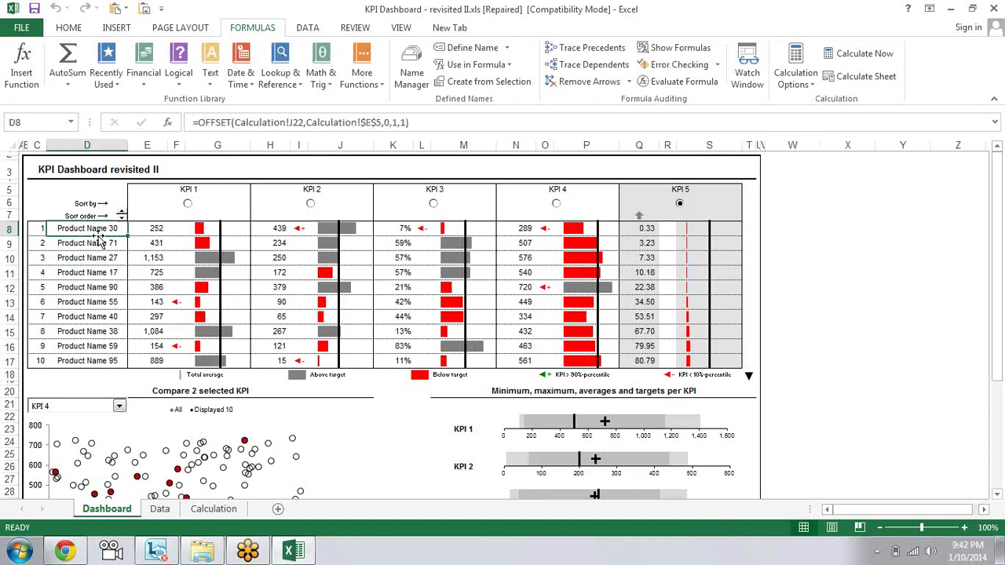
click(98, 237)
click(365, 123)
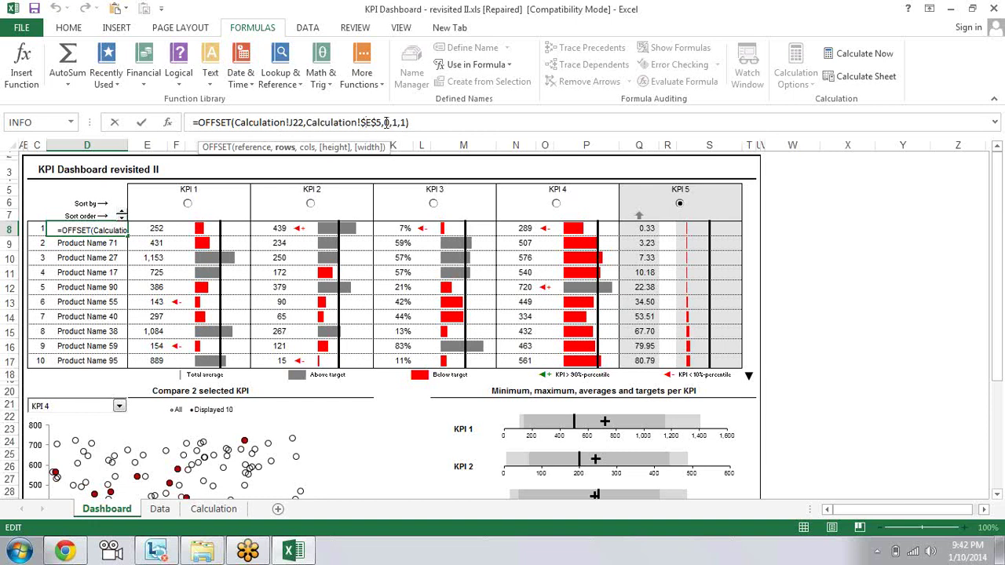
click(385, 123)
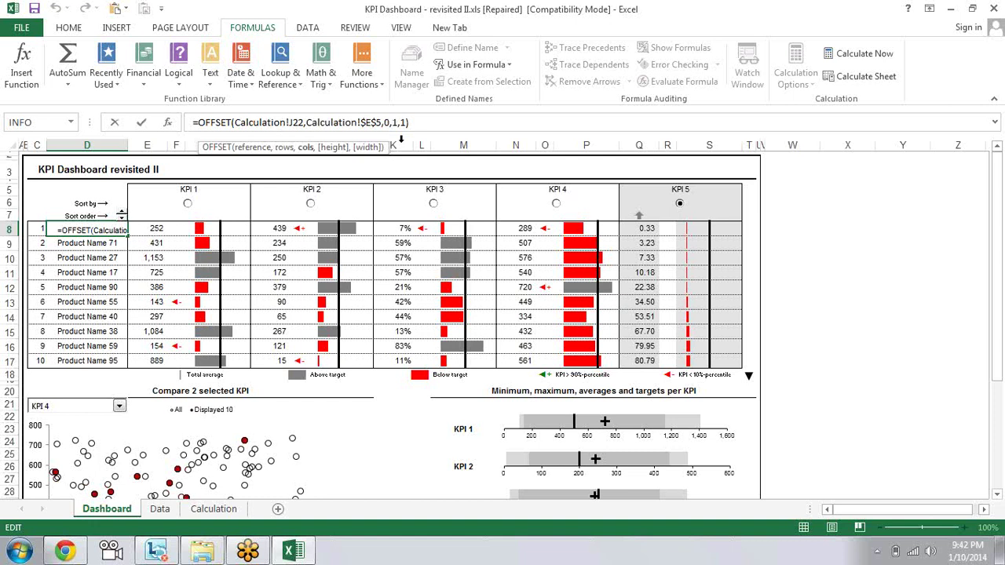
key(Escape)
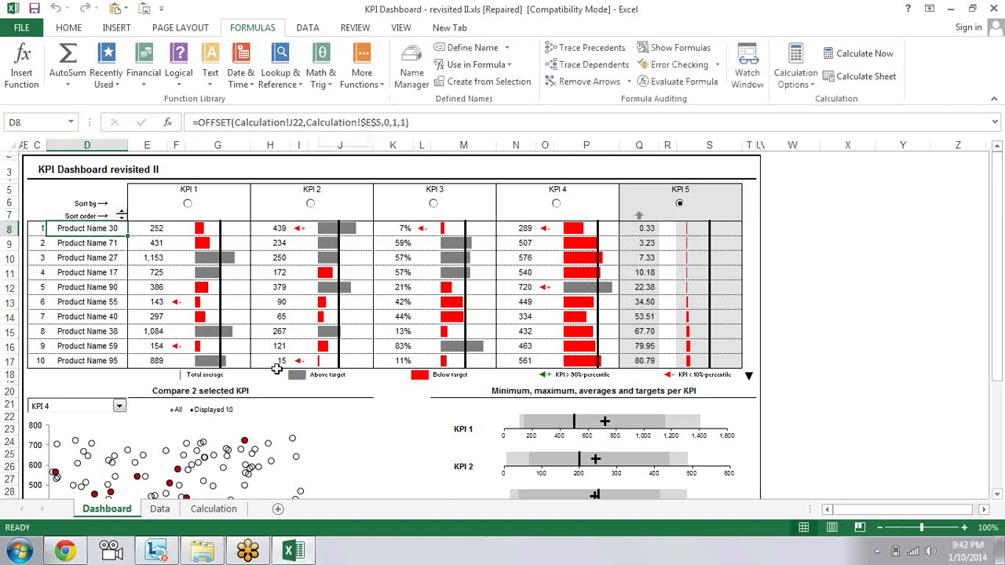
click(206, 510)
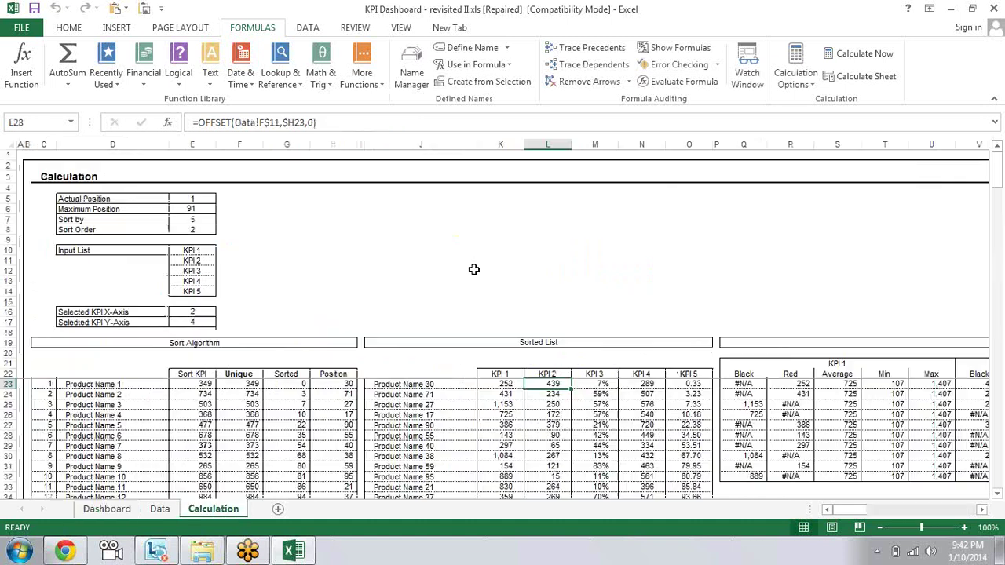
click(433, 383)
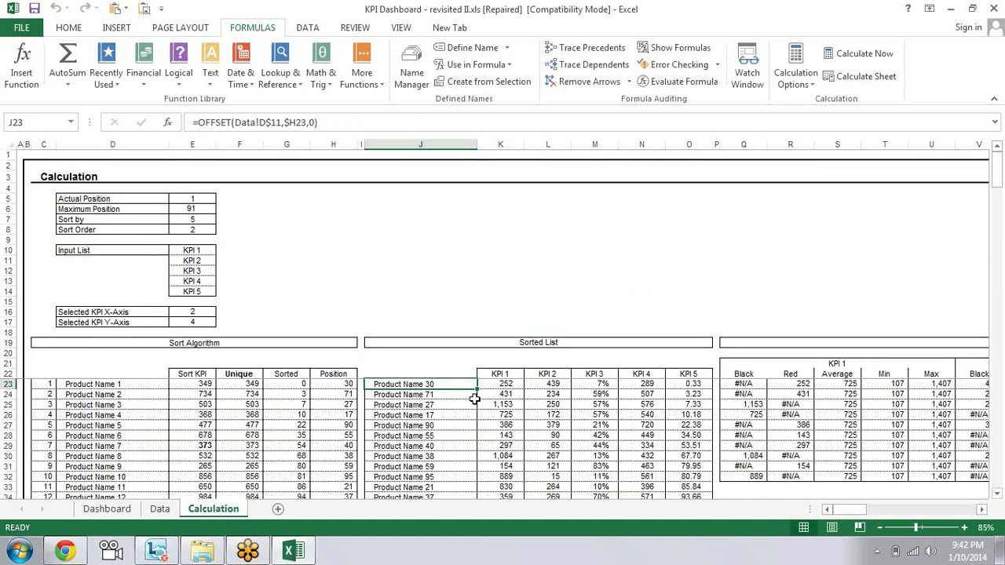
key(Up)
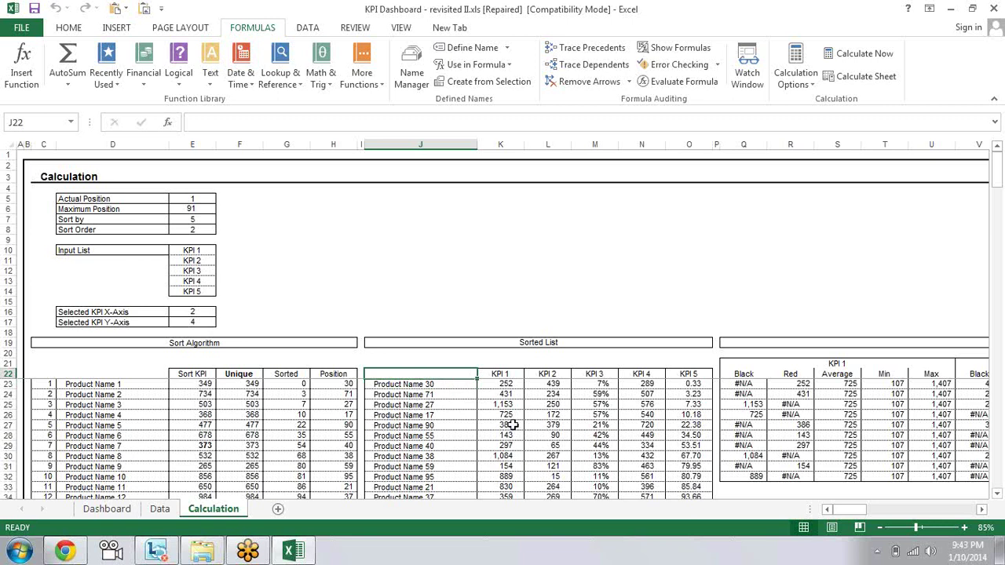
click(191, 221)
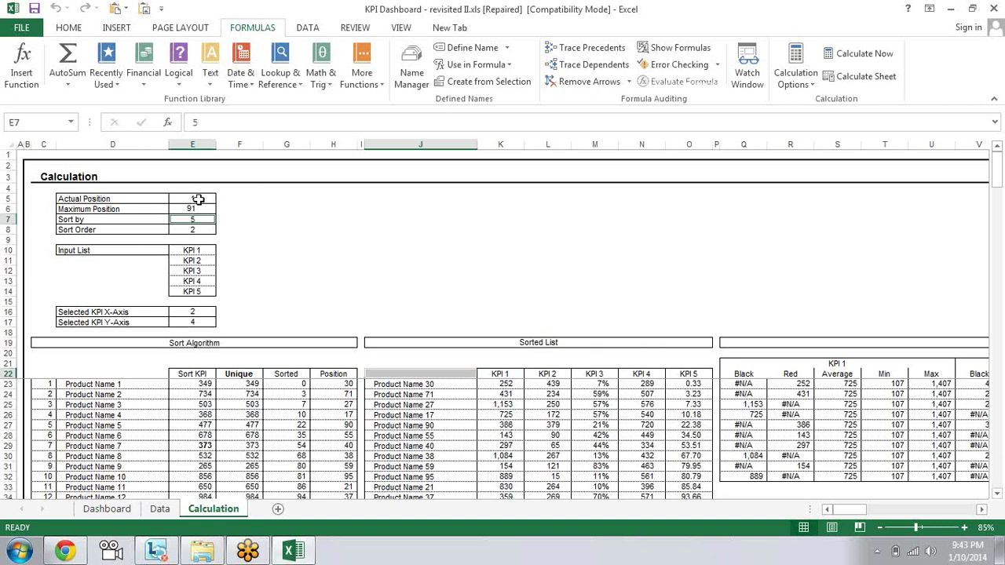
ctrl+click(199, 200)
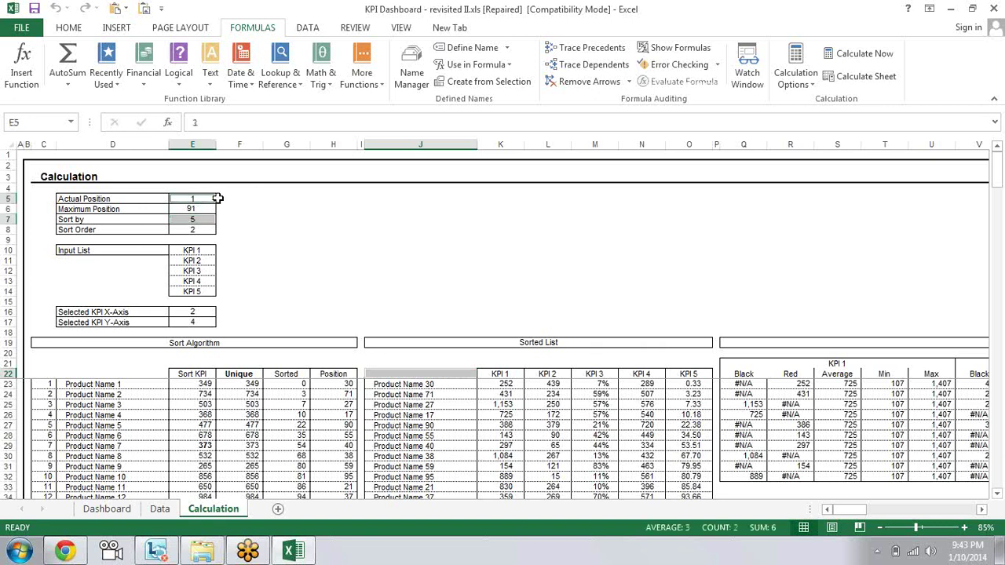
click(197, 198)
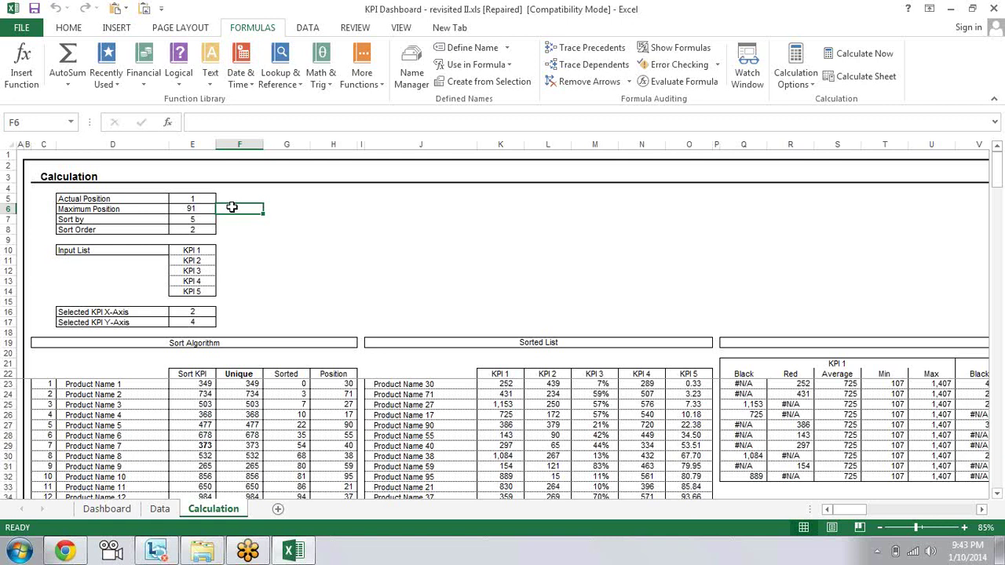
click(447, 387)
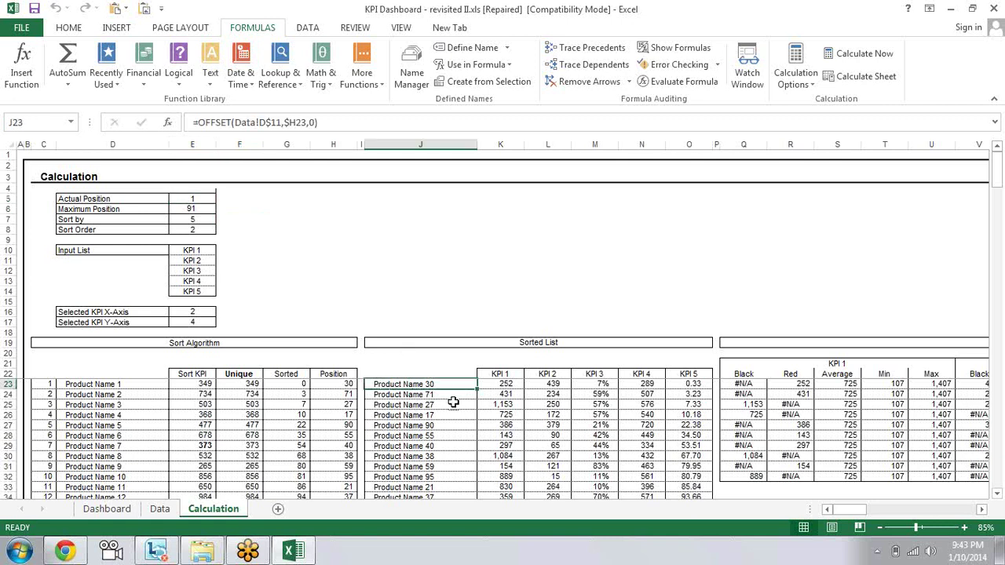
click(209, 201)
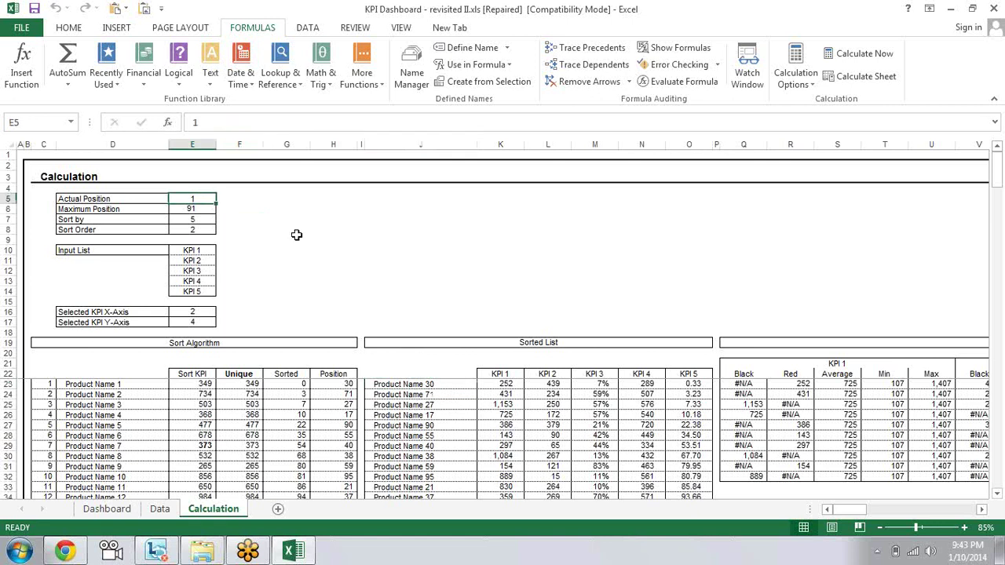
click(109, 512)
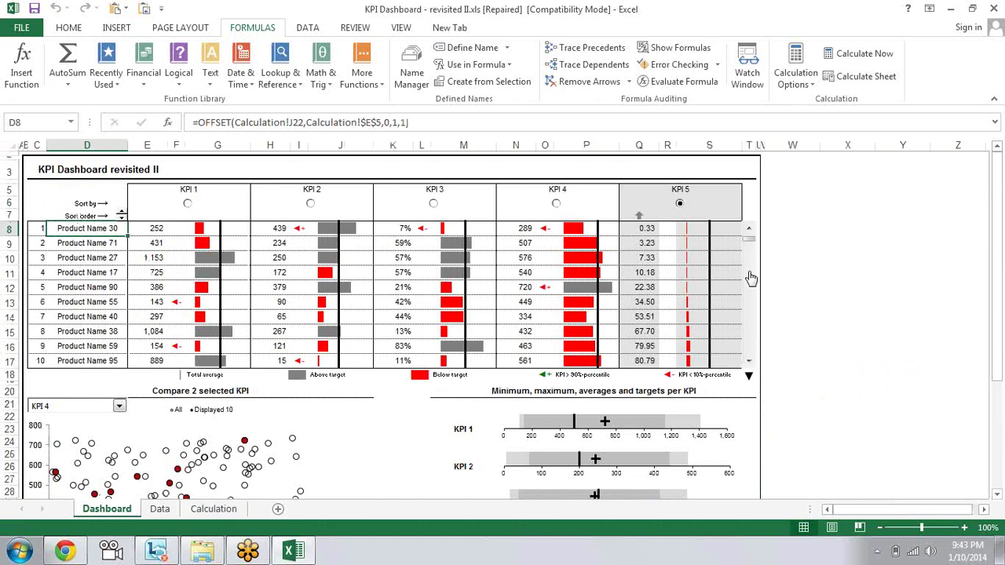
click(751, 275)
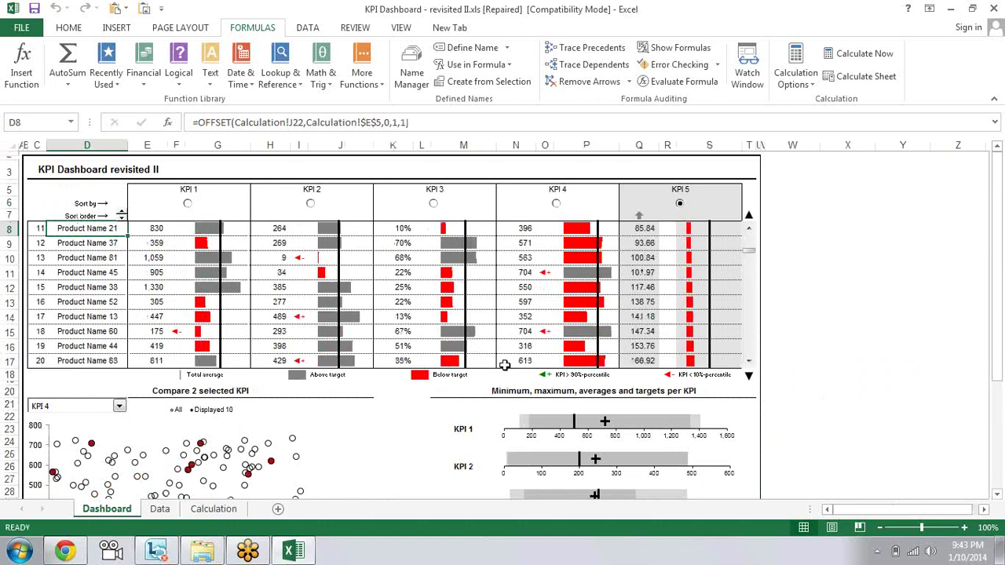
click(212, 509)
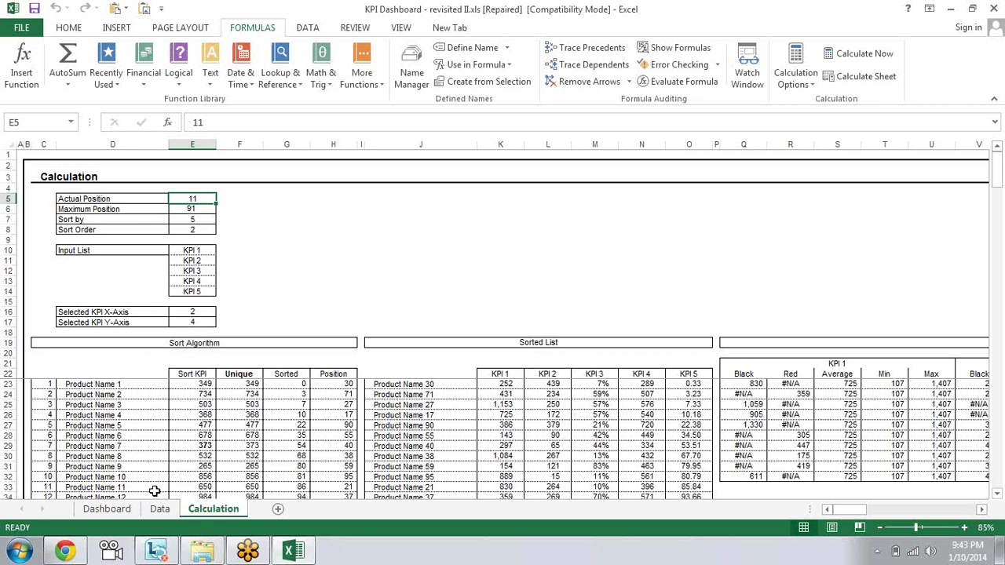
click(110, 510)
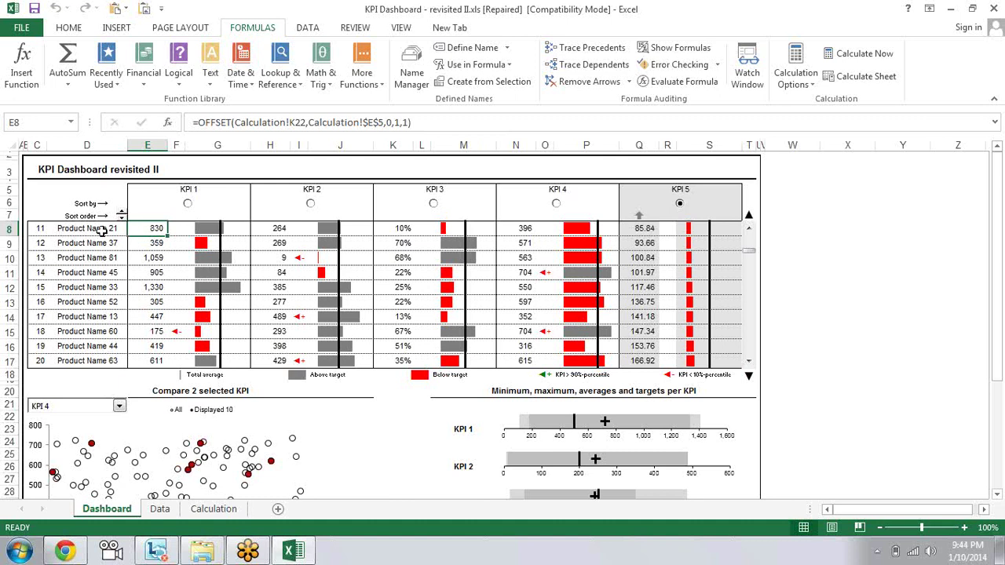
click(211, 513)
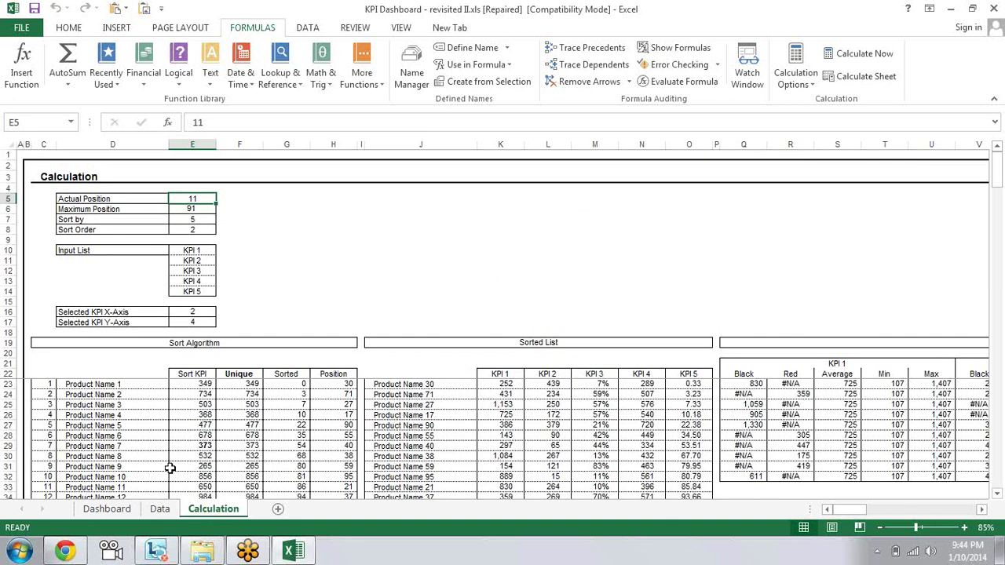
click(108, 510)
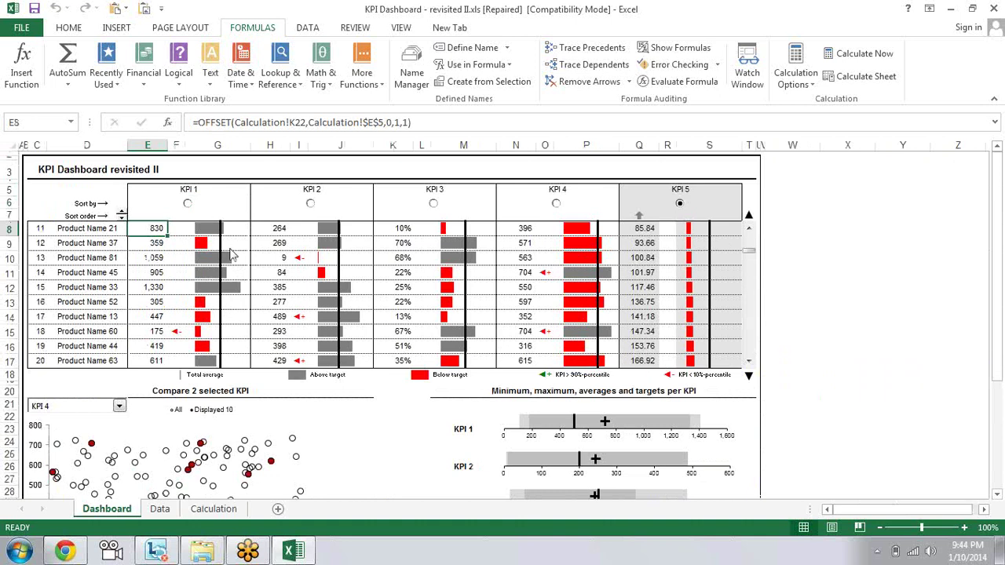
mouse_move(223, 272)
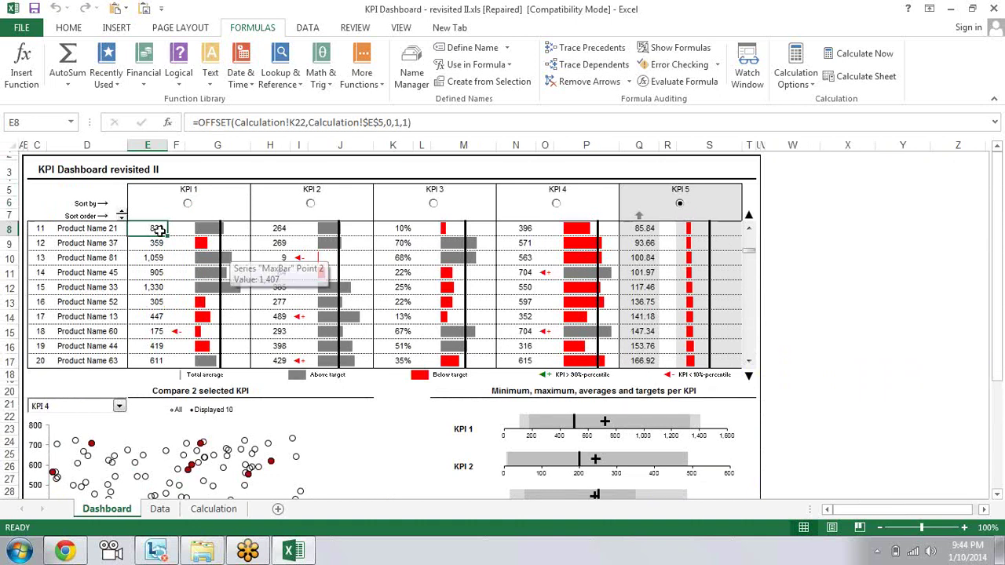
click(157, 229)
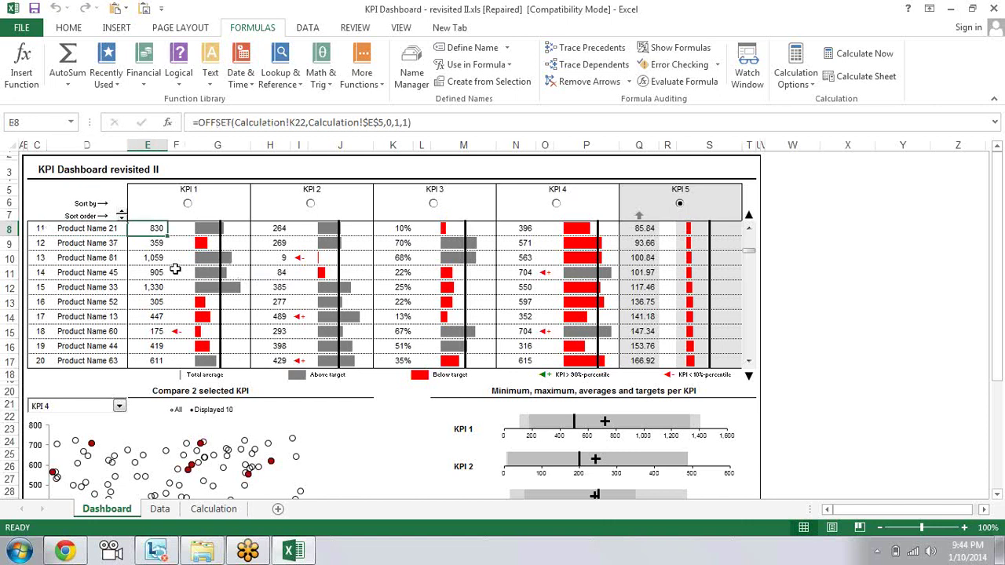
key(Right)
key(Right)
key(Right)
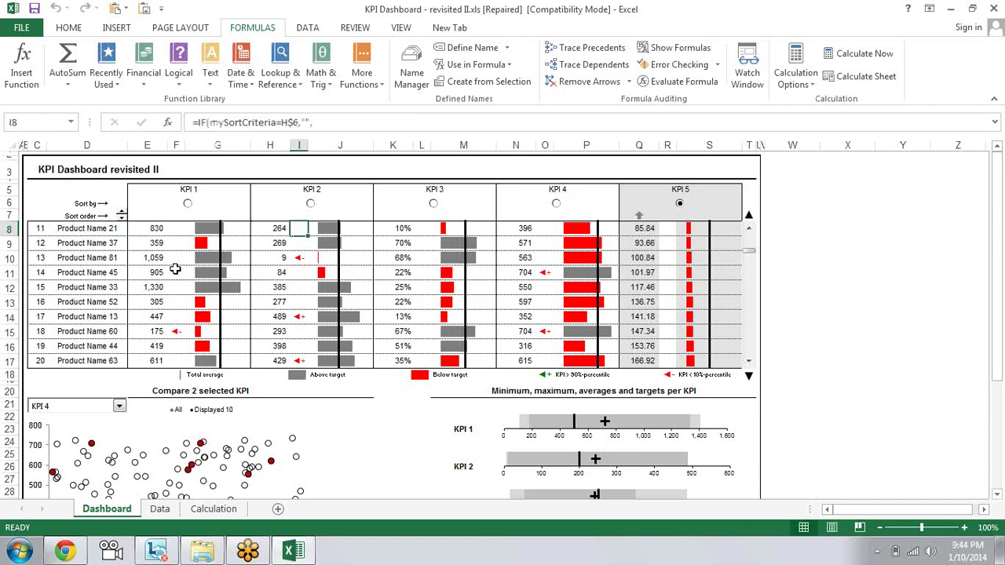
key(Right)
key(Left)
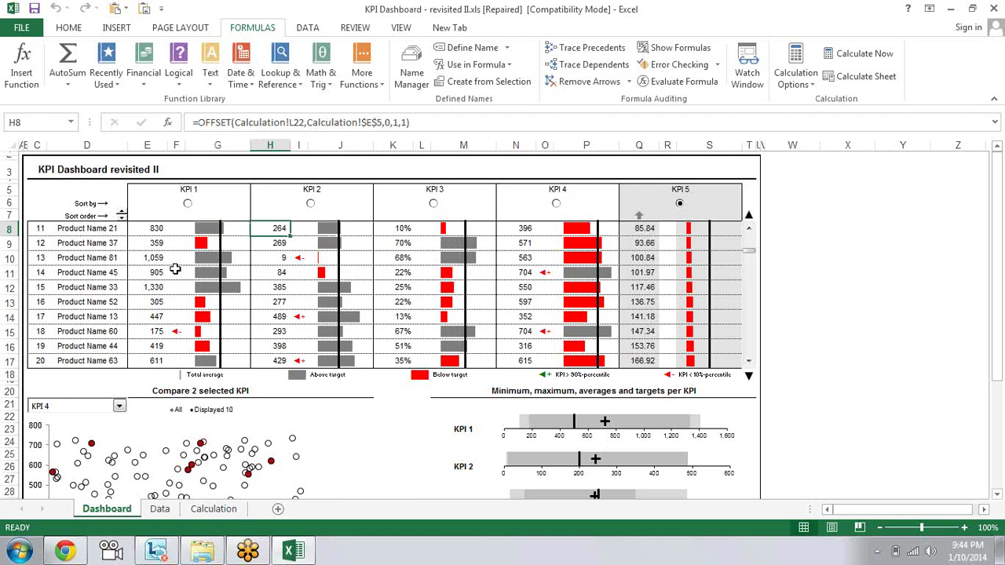
key(Right)
key(Right)
key(Right)
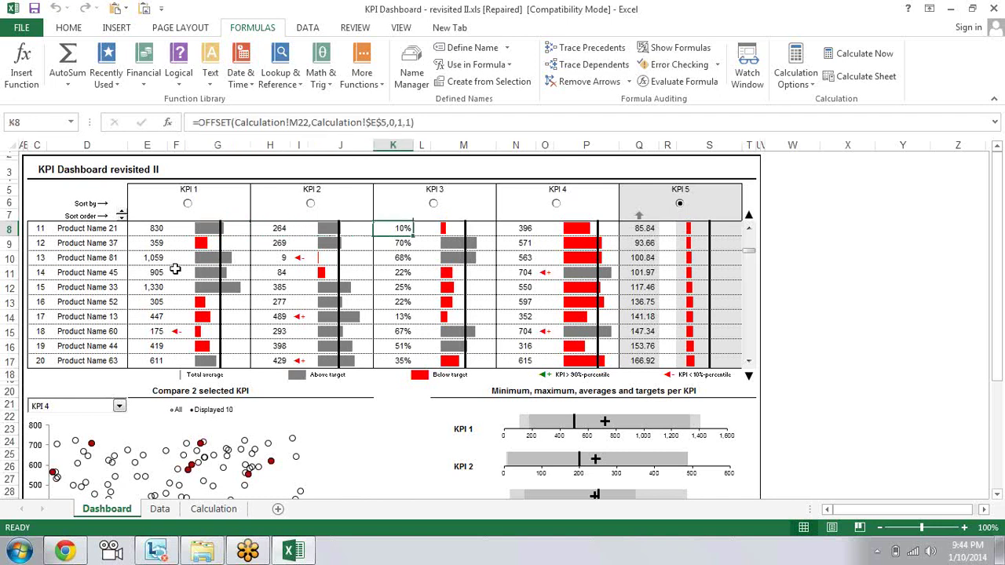
key(Right)
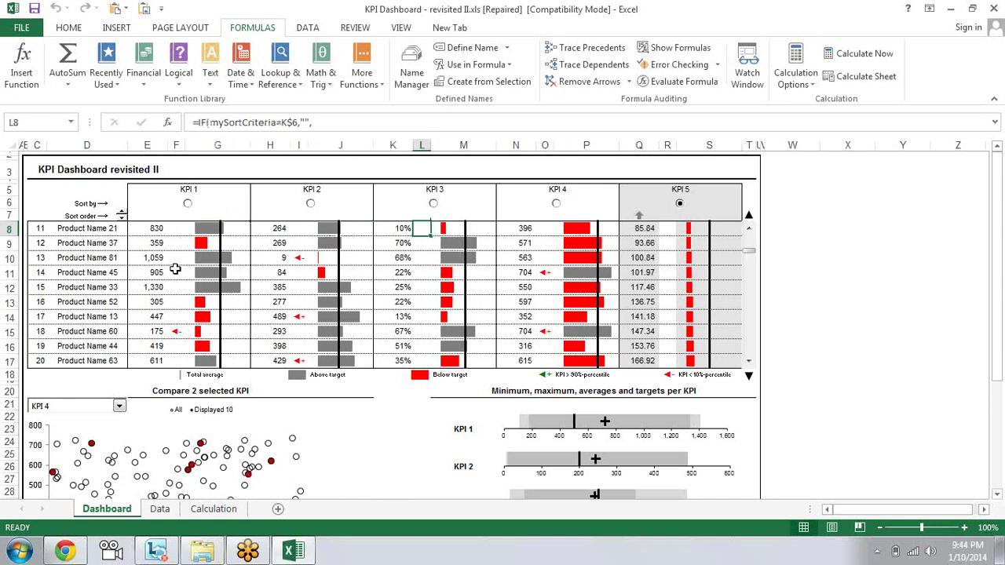
key(Right)
key(Right)
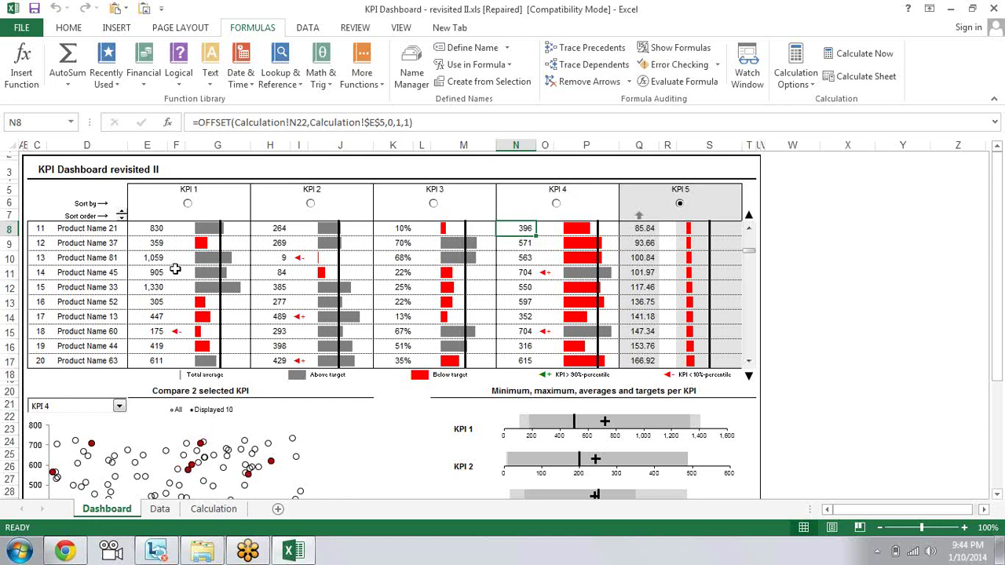
key(Left)
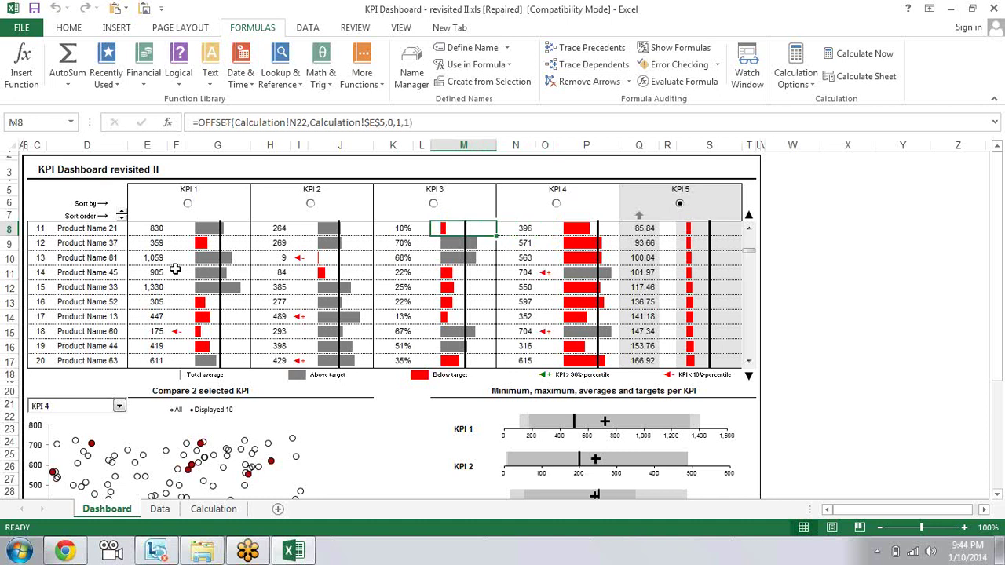
key(Left)
key(Left)
key(Left)
key(Left)
key(Left)
key(Left)
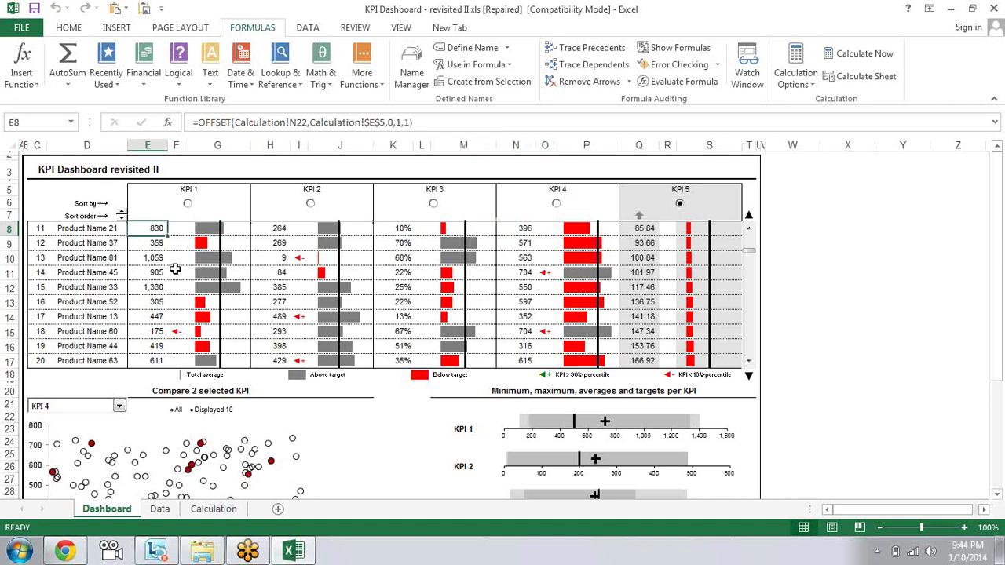
key(Left)
key(Left)
key(Right)
key(Right)
key(Right)
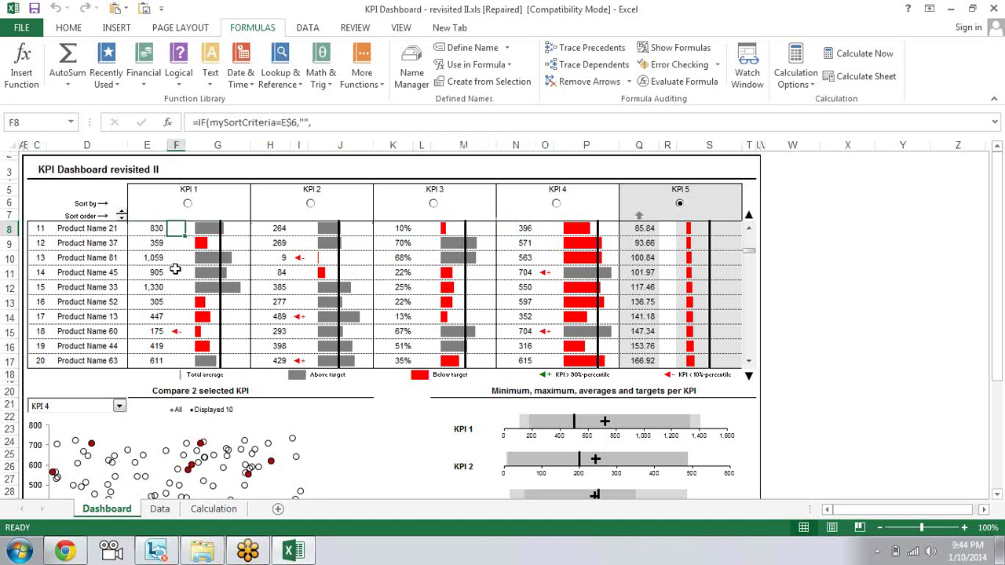
key(Right)
key(Right)
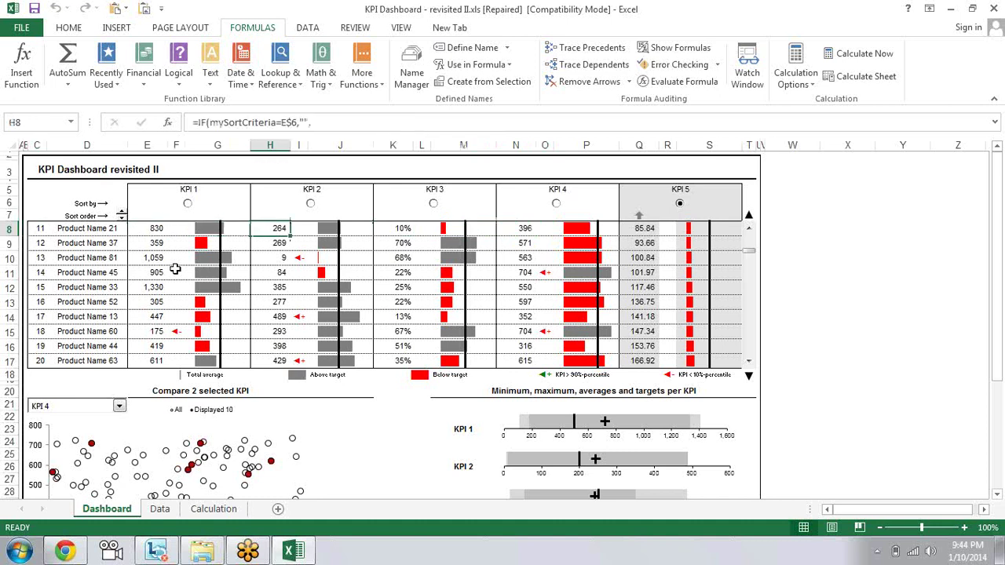
key(Right)
key(Right)
key(Right)
key(Right)
key(Right)
key(Right)
key(Right)
key(Right)
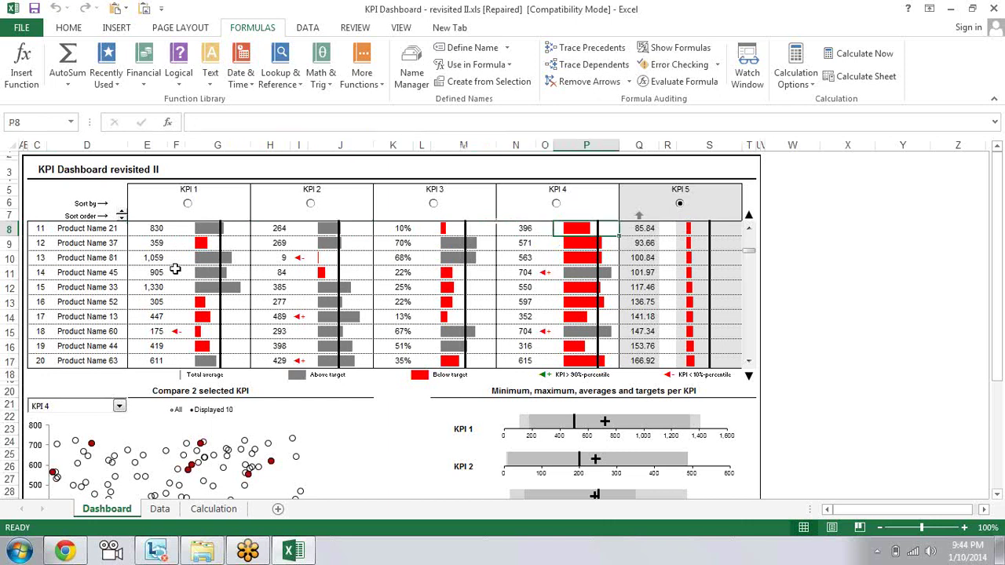
key(Right)
key(Right)
key(Right)
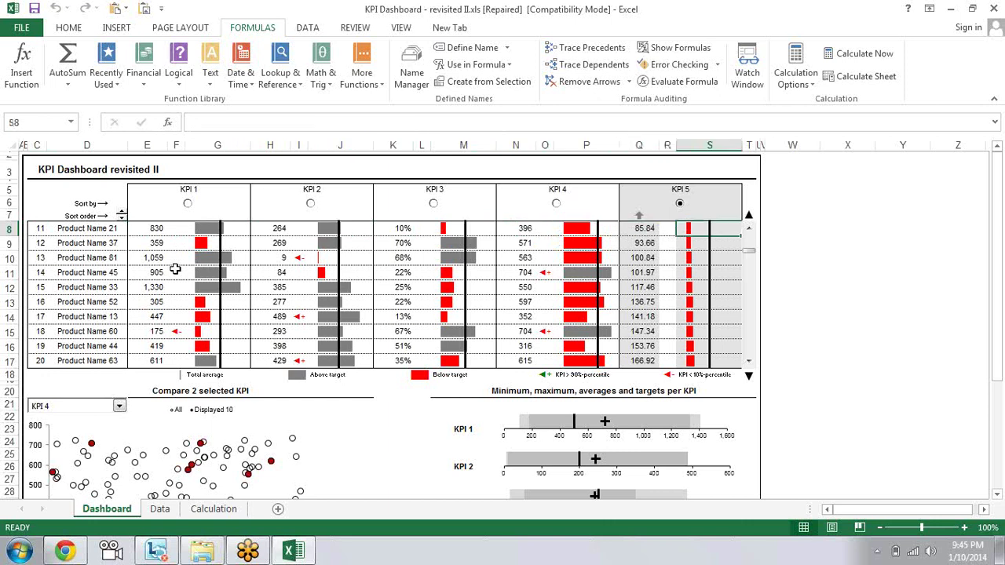
key(Left)
key(Left)
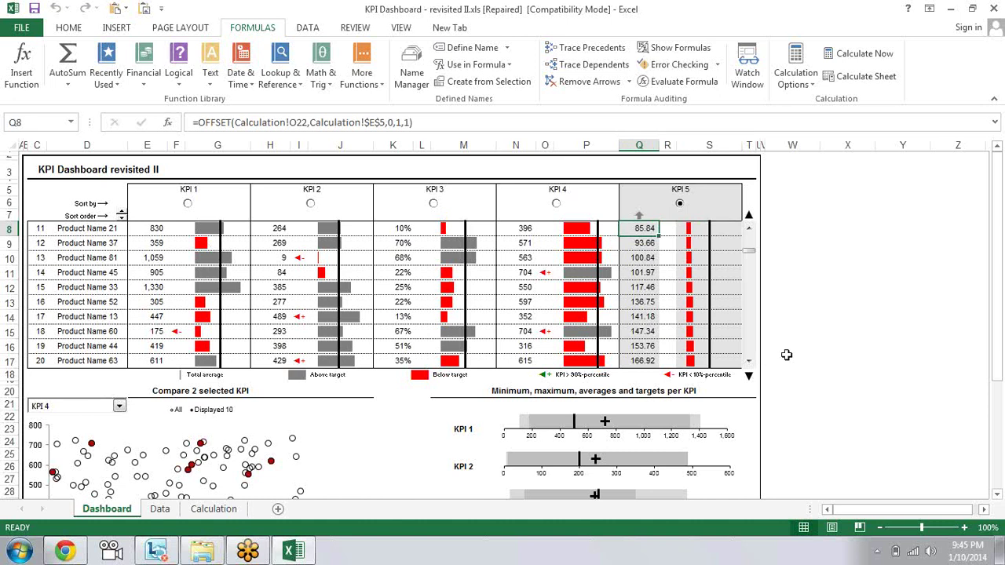
click(787, 354)
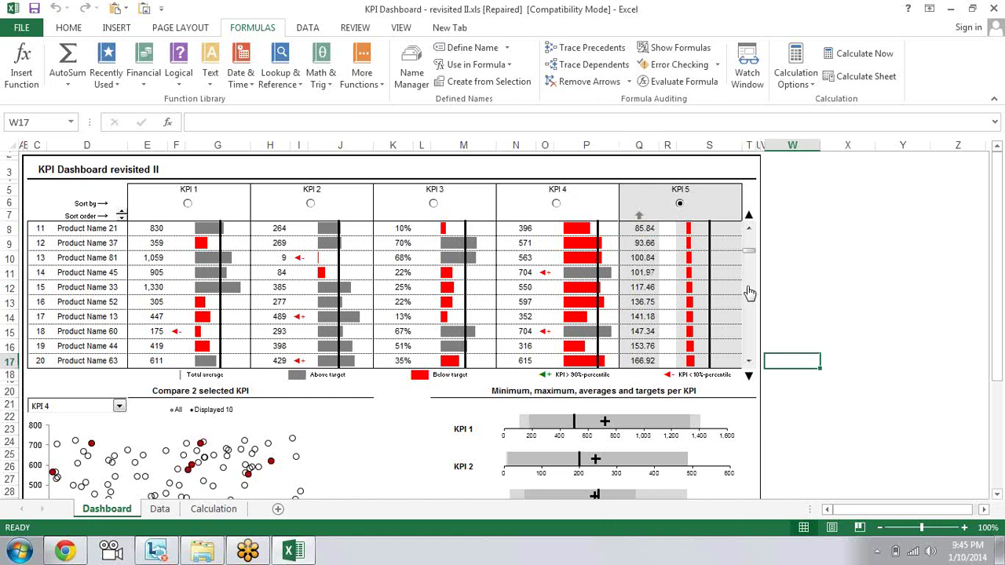
click(558, 211)
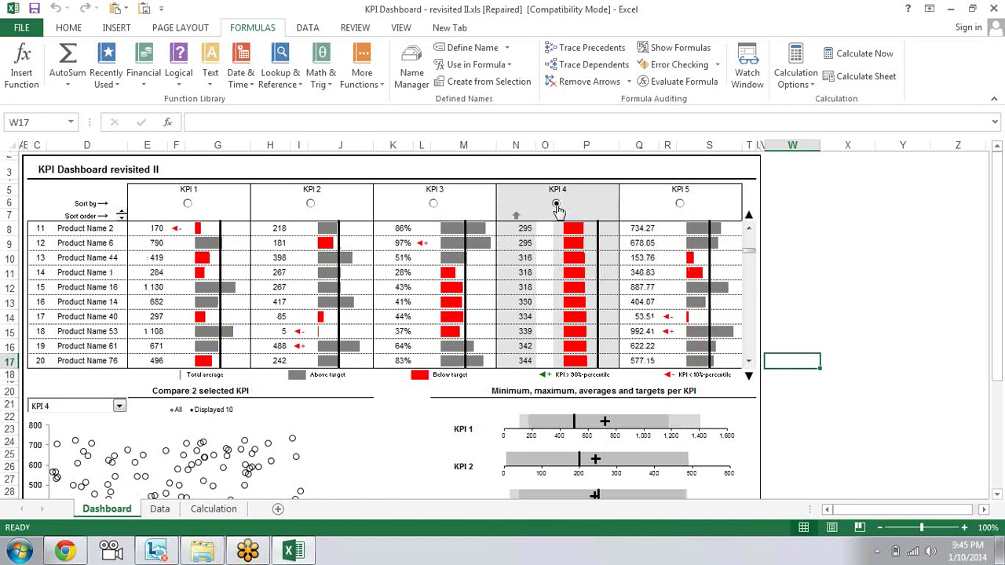
Re-sort the Dashboard table by KPI 3, KPI 2, then KPI 1, and select the KPI 2 chart
click(434, 205)
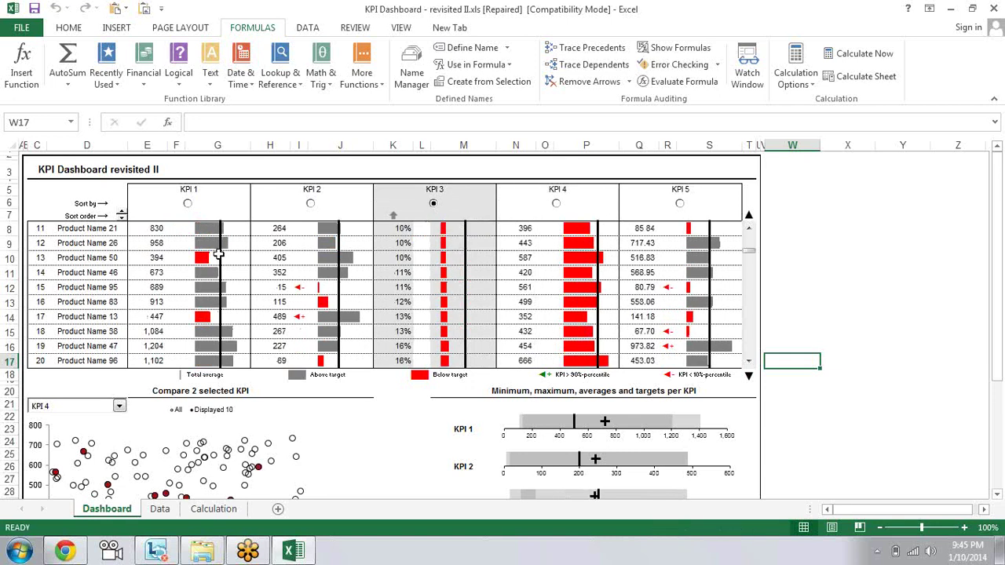
click(311, 206)
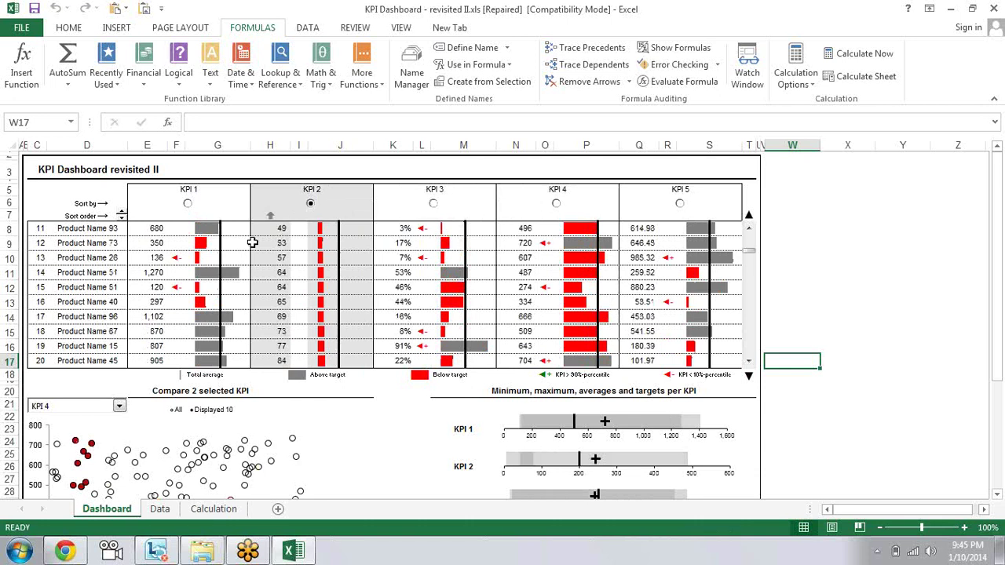
click(188, 206)
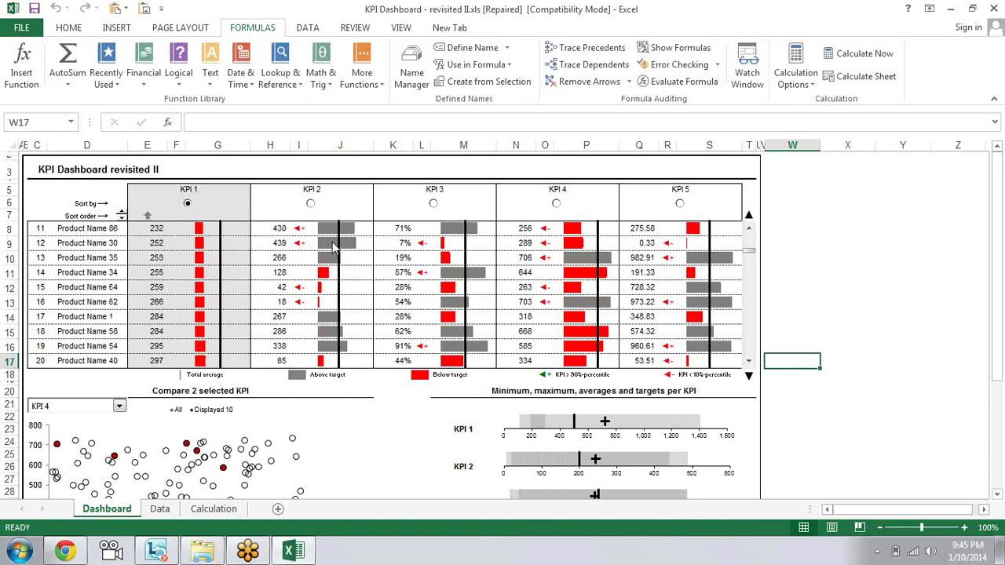
click(333, 248)
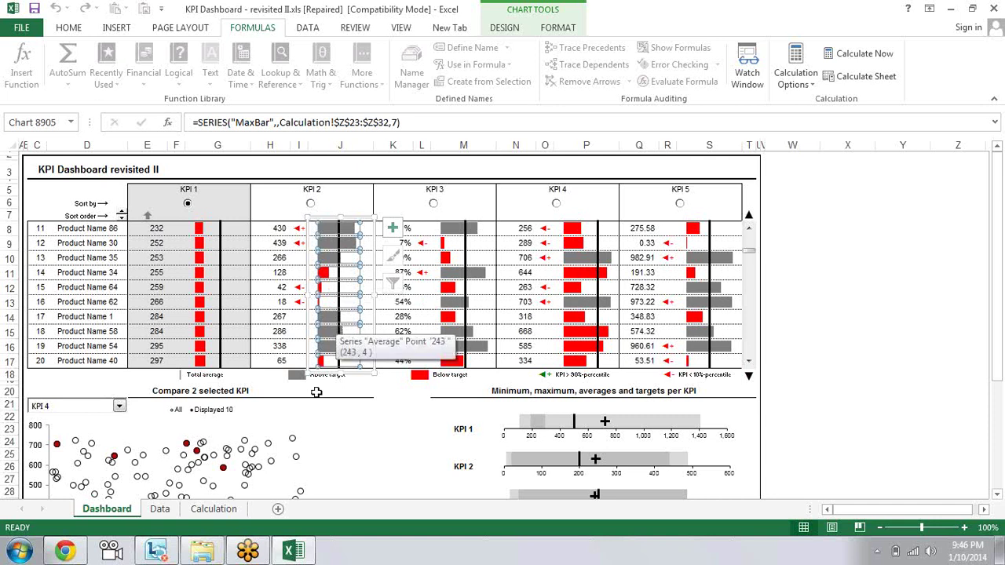
click(217, 516)
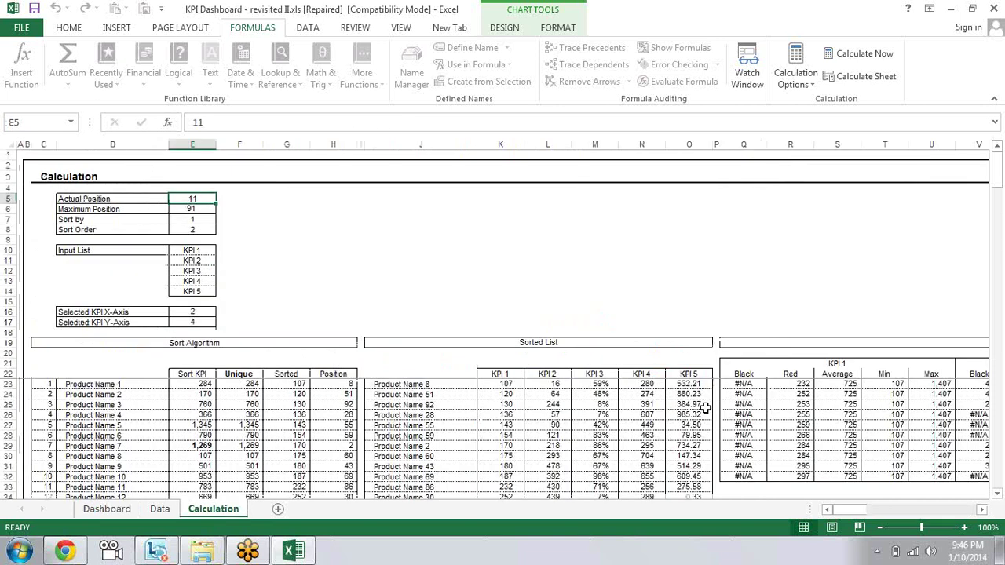
click(750, 385)
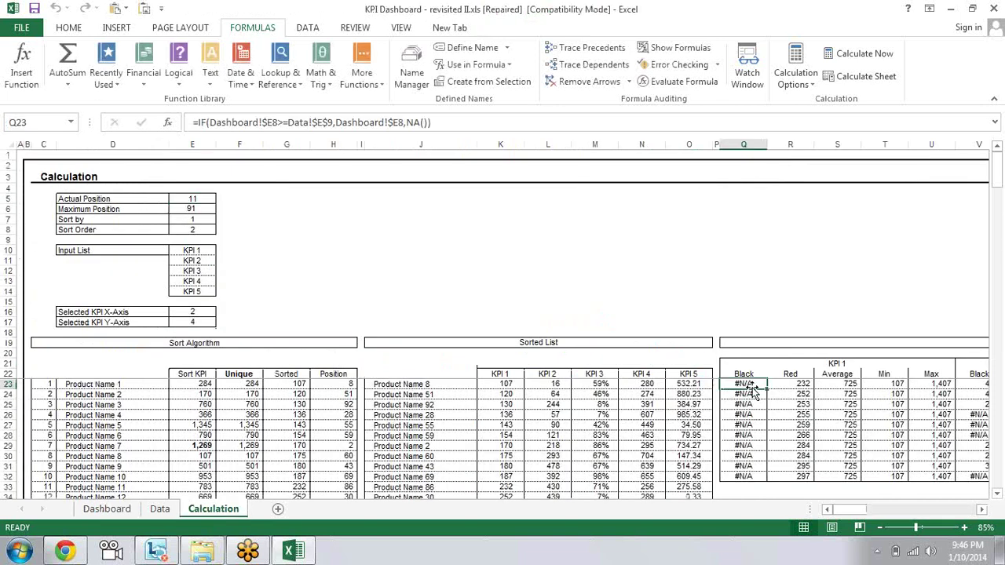
key(Right)
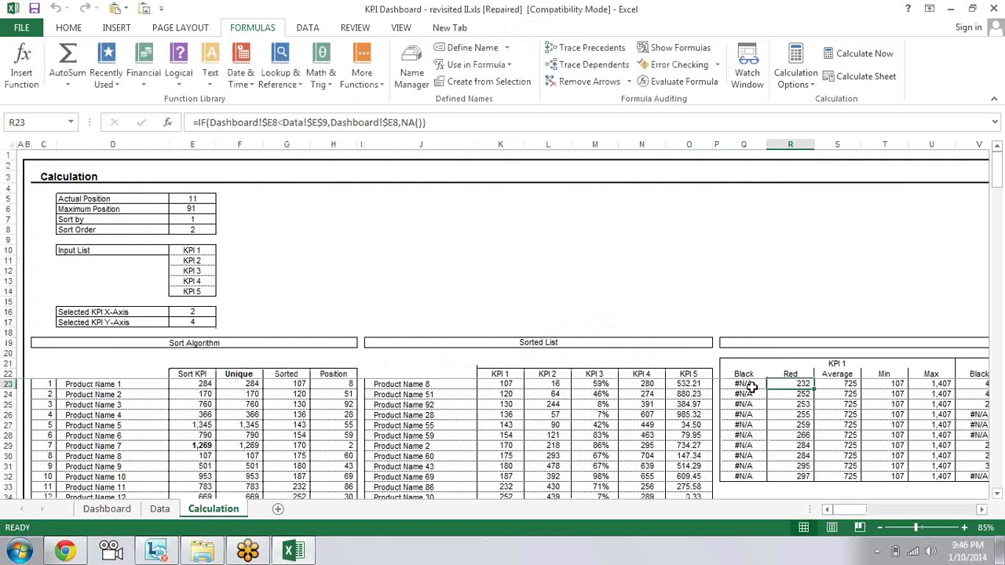
key(Right)
key(Right)
key(Right)
key(Right)
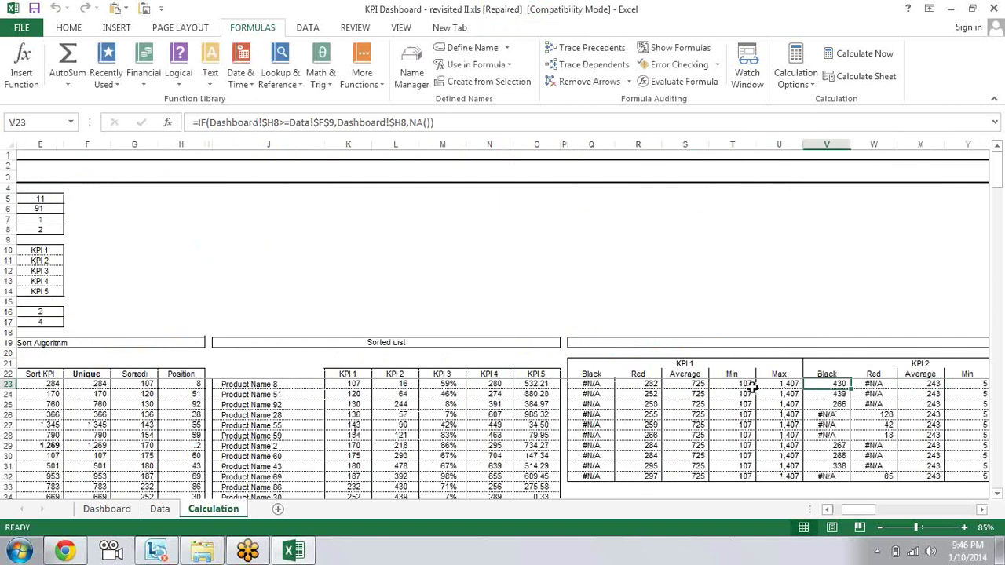
key(Left)
key(Left)
key(Left)
key(Left)
key(Left)
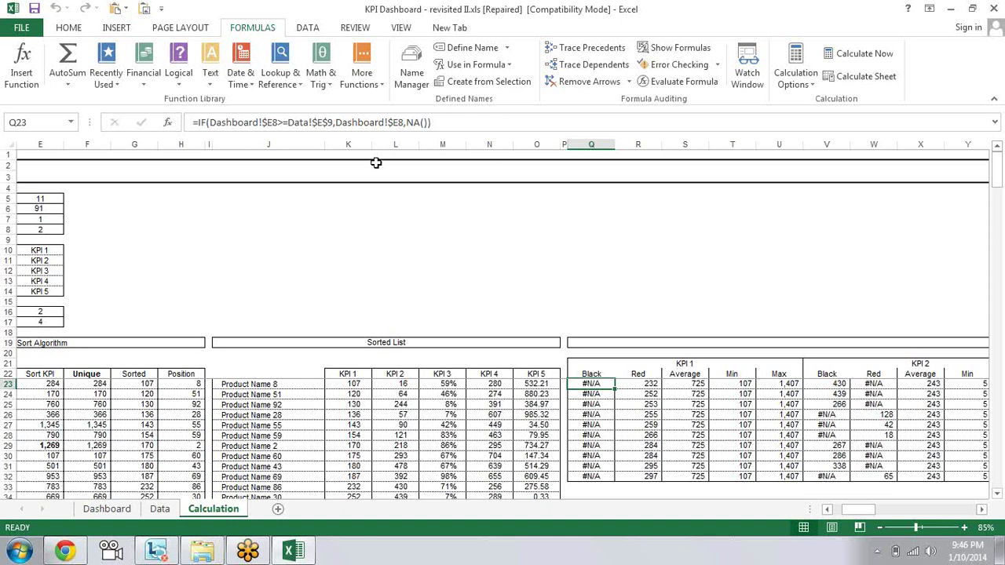
key(Right)
key(Left)
key(Right)
key(Left)
key(Right)
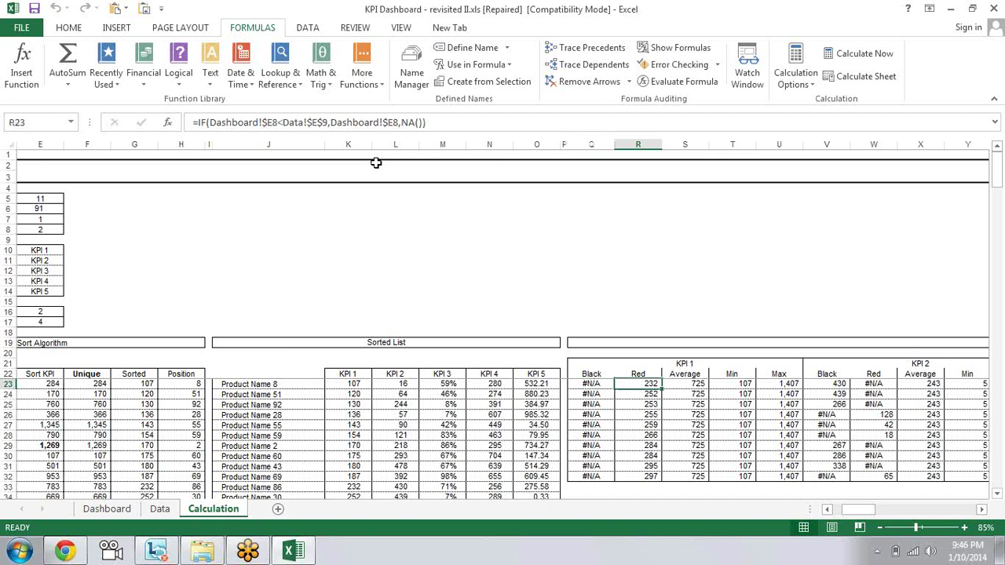
key(Right)
key(Right)
key(Right)
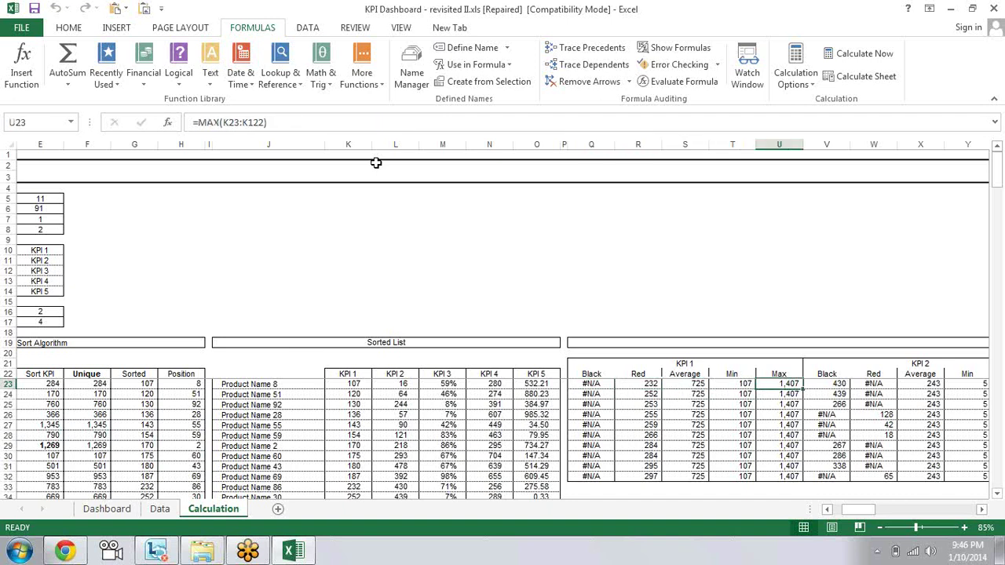
key(Left)
key(Left)
key(Left)
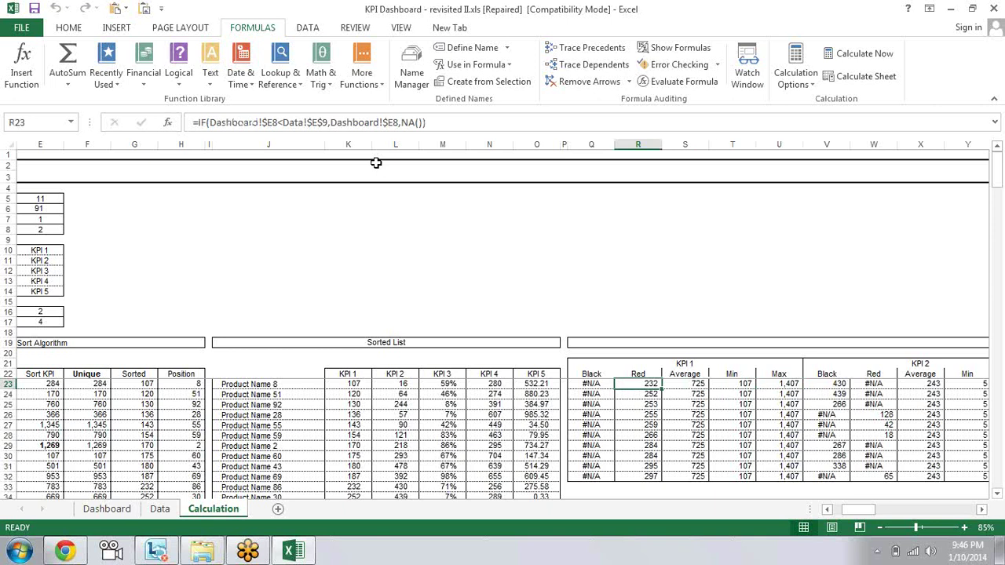
key(Left)
key(Right)
key(Down)
key(ctrl+d)
key(ctrl+z)
key(Right)
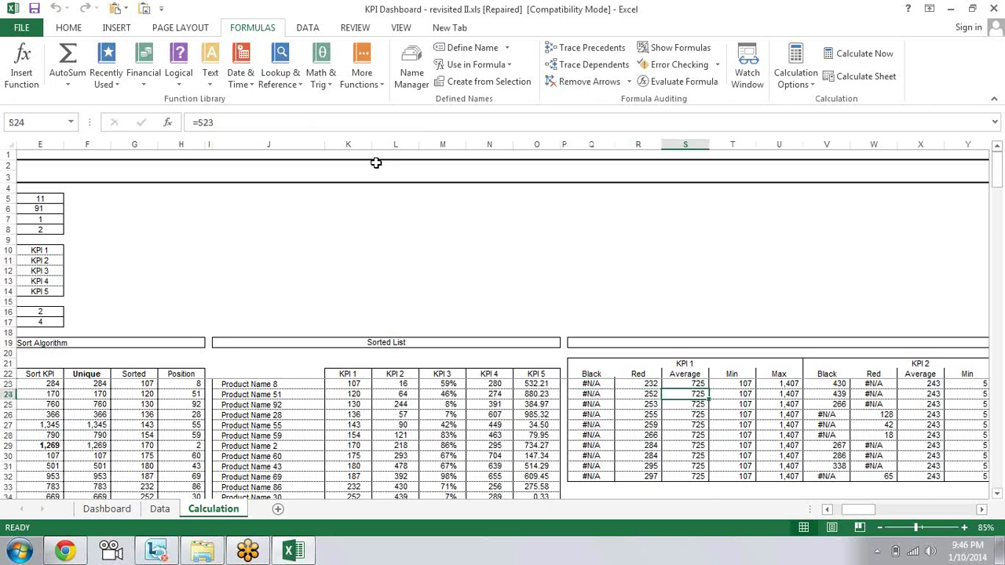
key(Up)
key(Left)
key(Left)
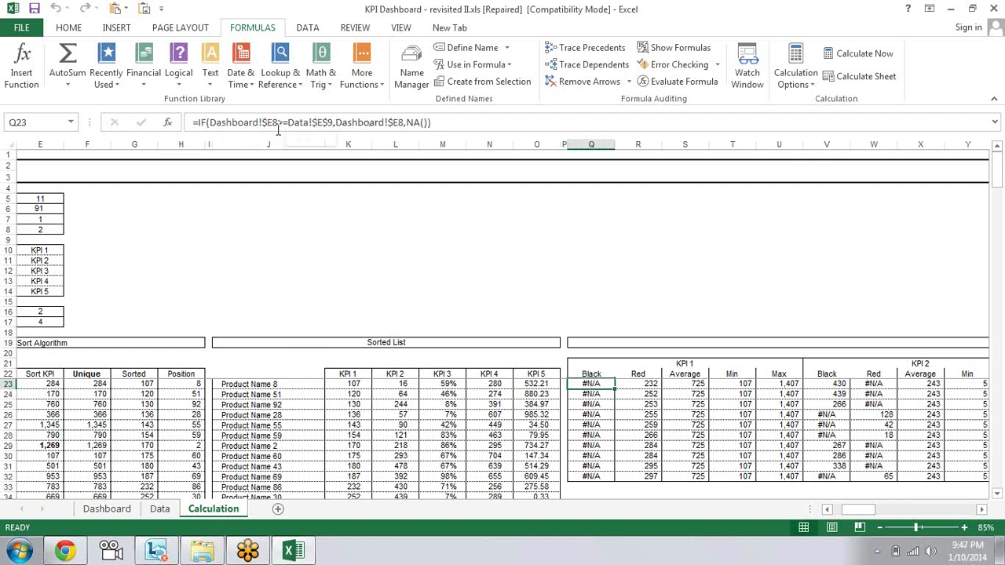
key(F2)
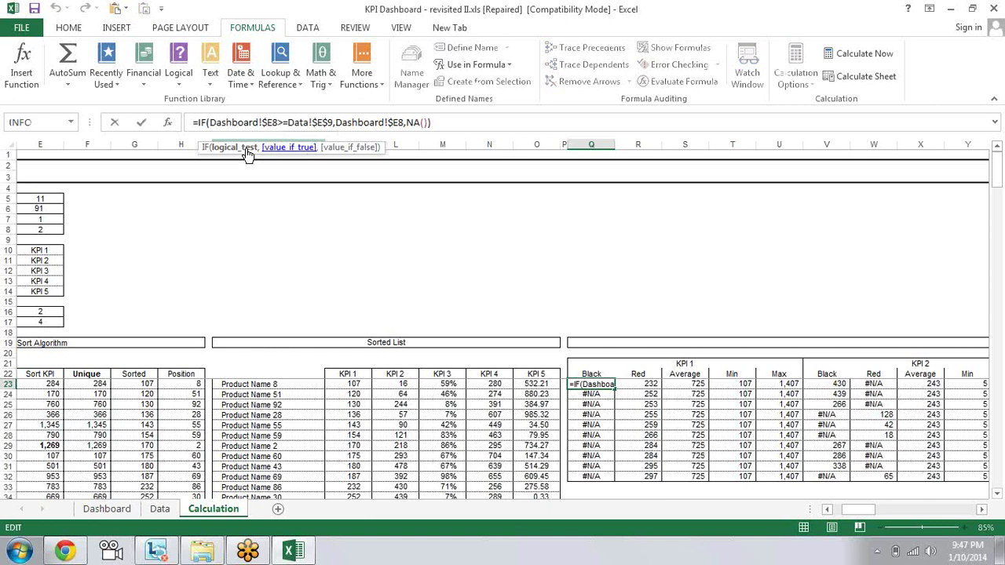
click(247, 149)
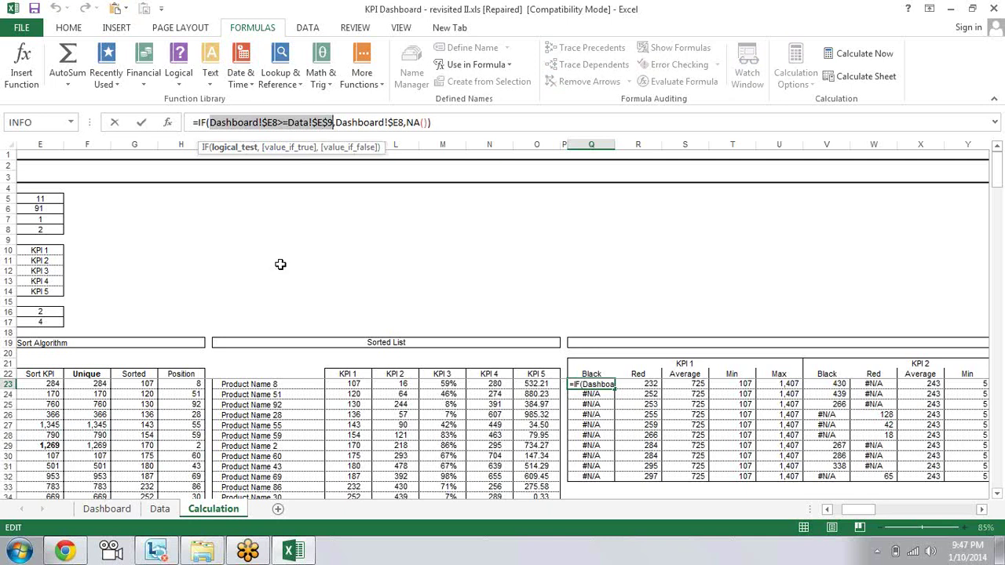
key(Escape)
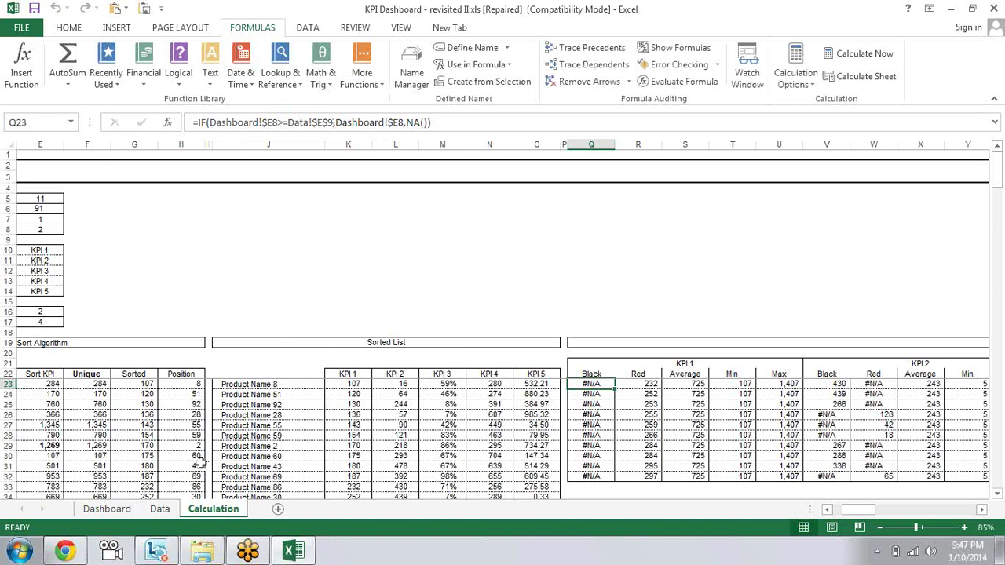
On the Data sheet, check the KPI 1 target of 500 in cell E9
click(161, 510)
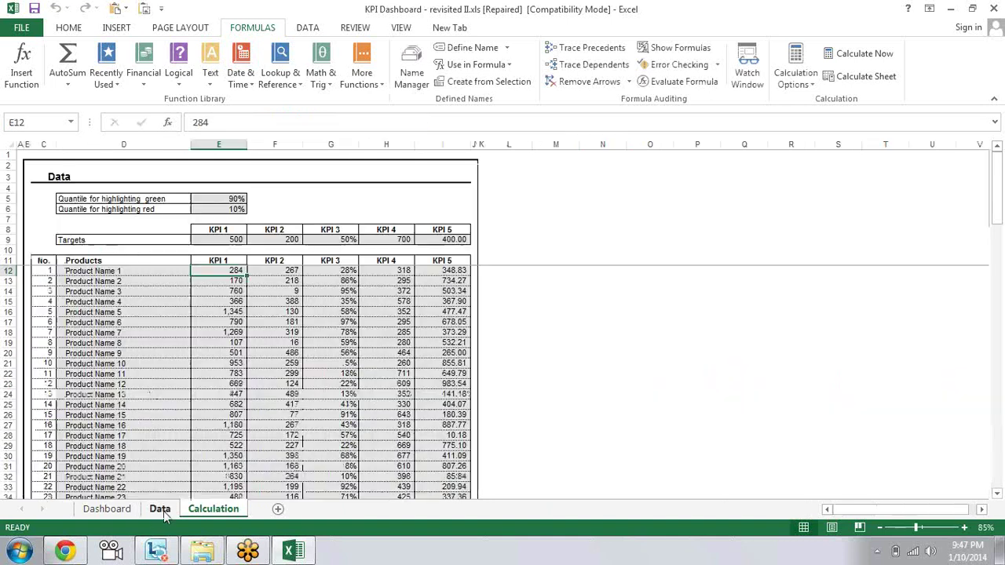
click(230, 240)
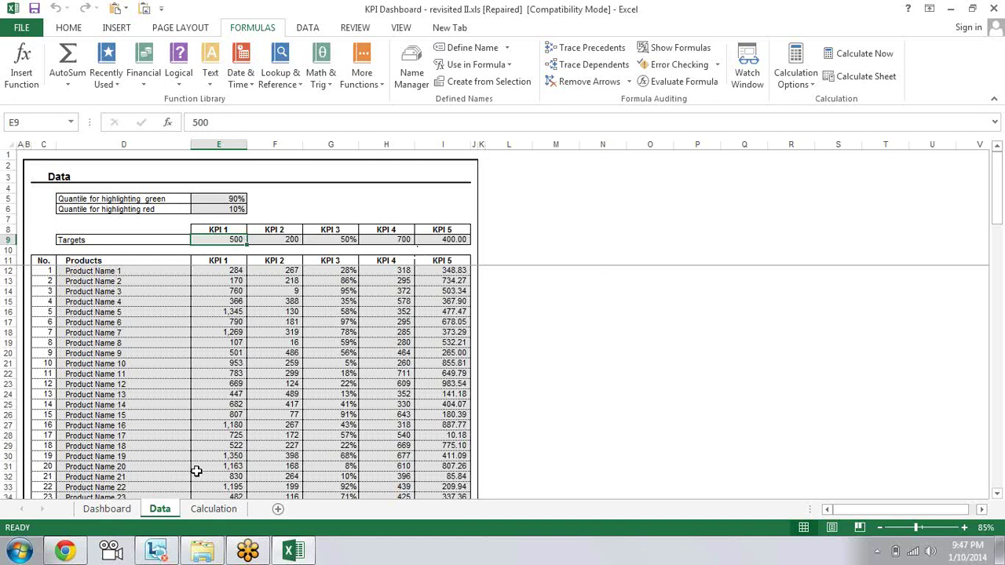
Back on the Dashboard, inspect the KPI 1 header and the sort-order formula in E7
click(107, 509)
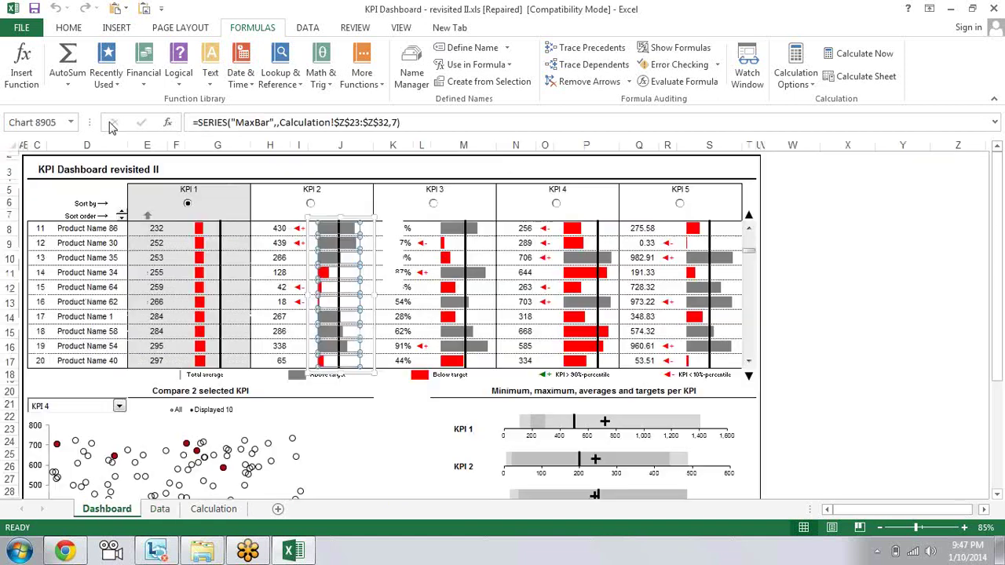
click(144, 162)
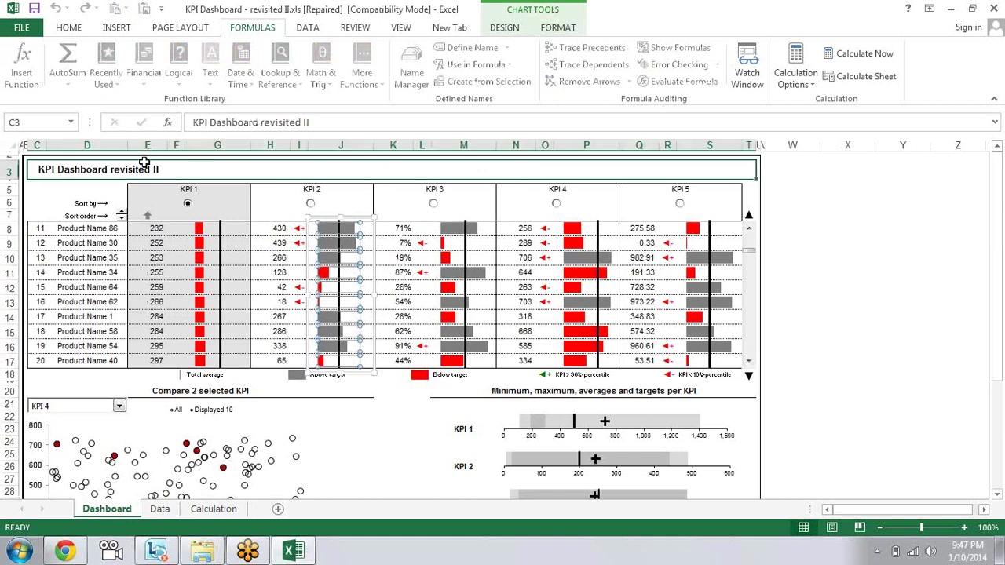
key(Down)
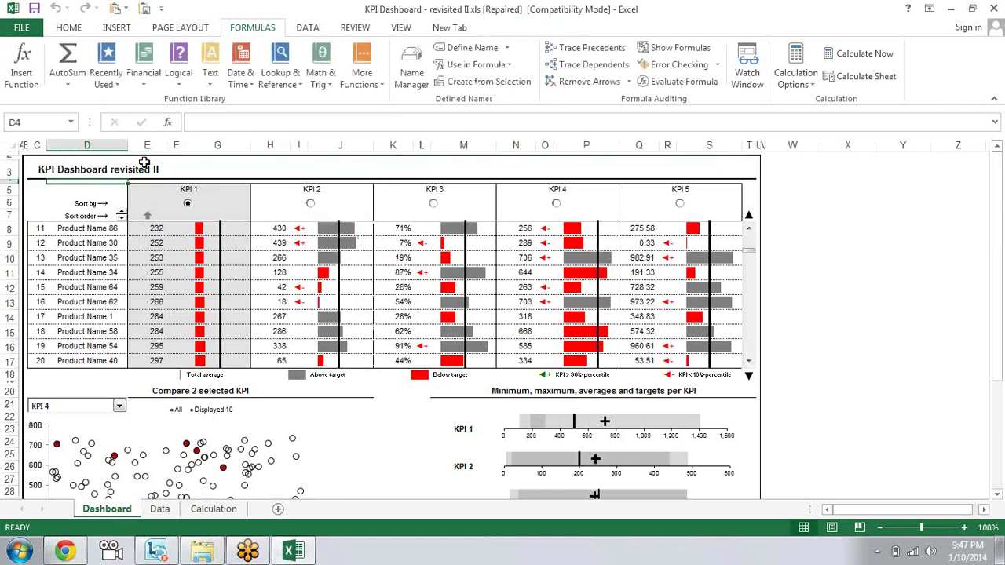
key(Right)
key(Down)
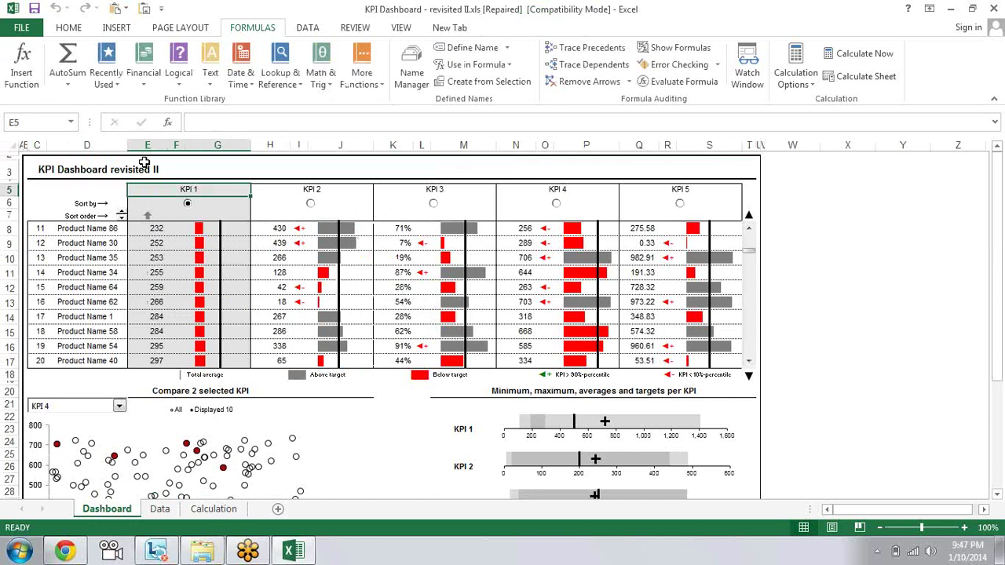
key(Down)
key(Down)
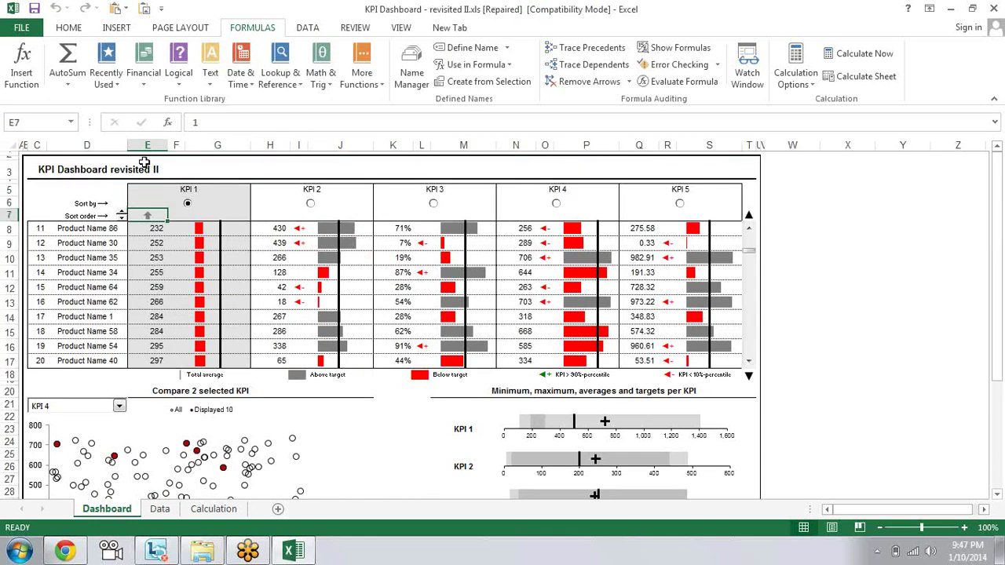
key(Down)
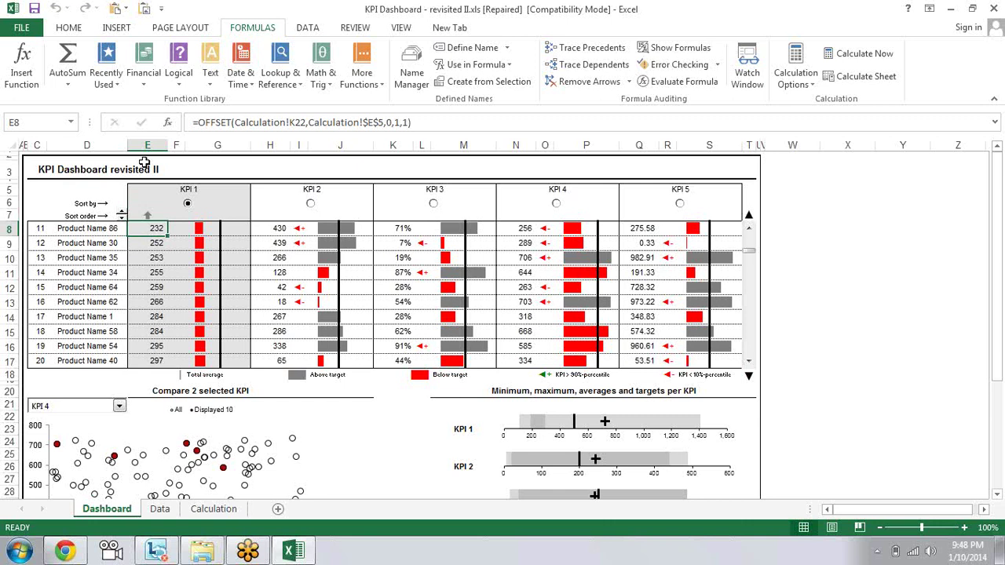
Select the OFFSET-driven KPI 1 values down column E, then check the sort-by cell E6
key(shift+Down)
key(shift+Down)
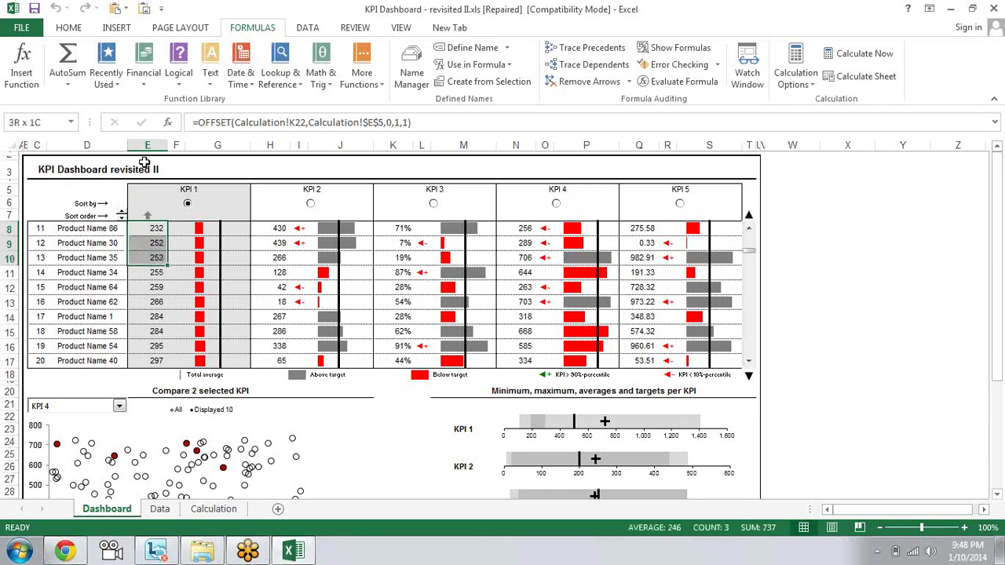
key(shift+Down)
key(shift+Down)
key(shift+Down)
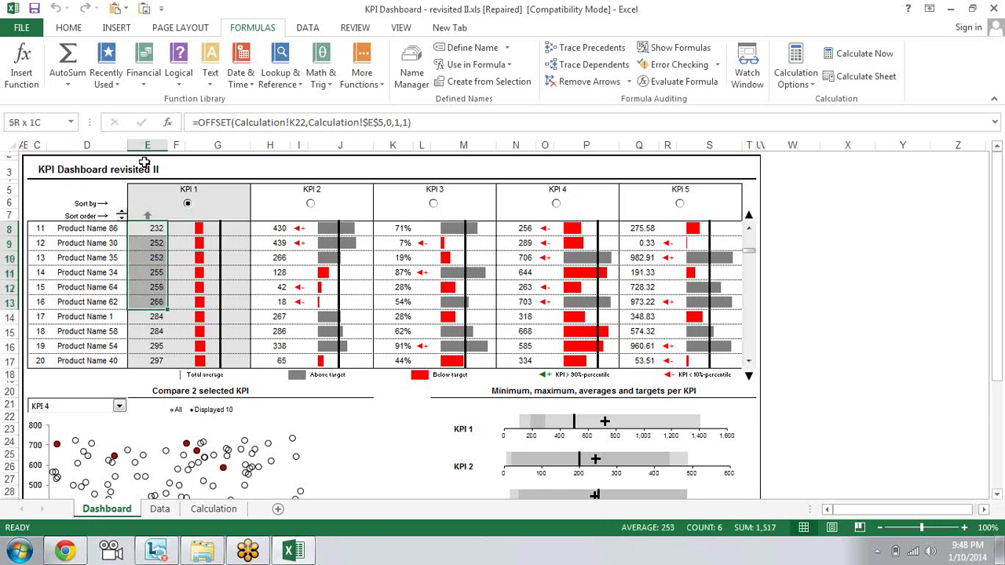
key(shift+Down)
key(shift+Down)
key(shift+Down)
key(shift+Down)
key(shift+Down)
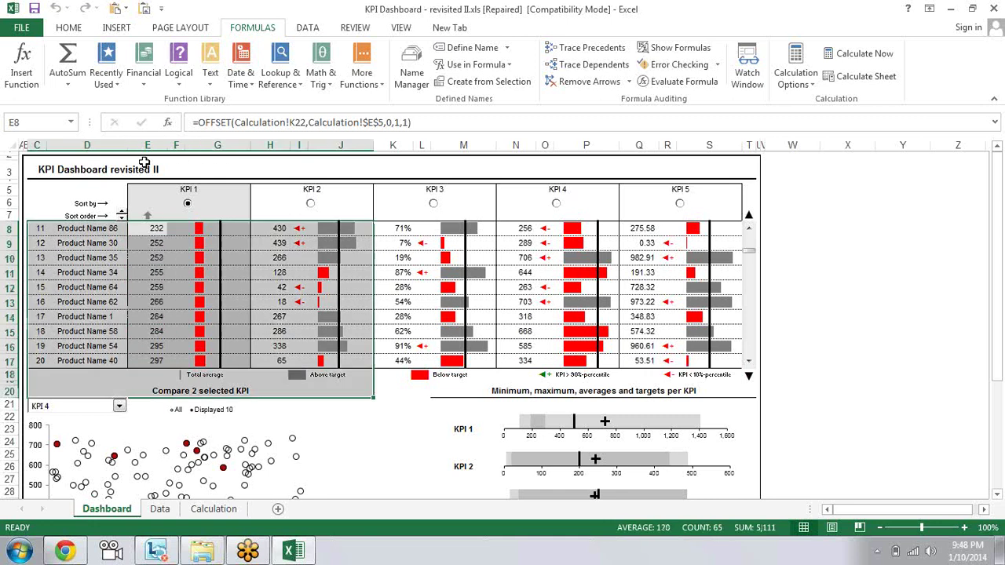
key(shift+Down)
key(shift+Down)
key(Up)
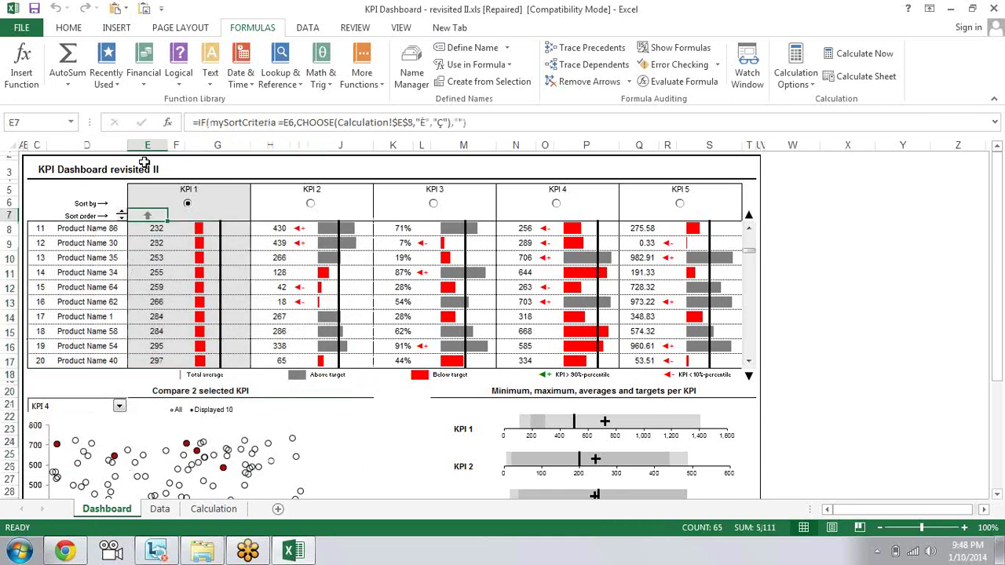
key(Down)
key(shift+Down)
key(shift+Down)
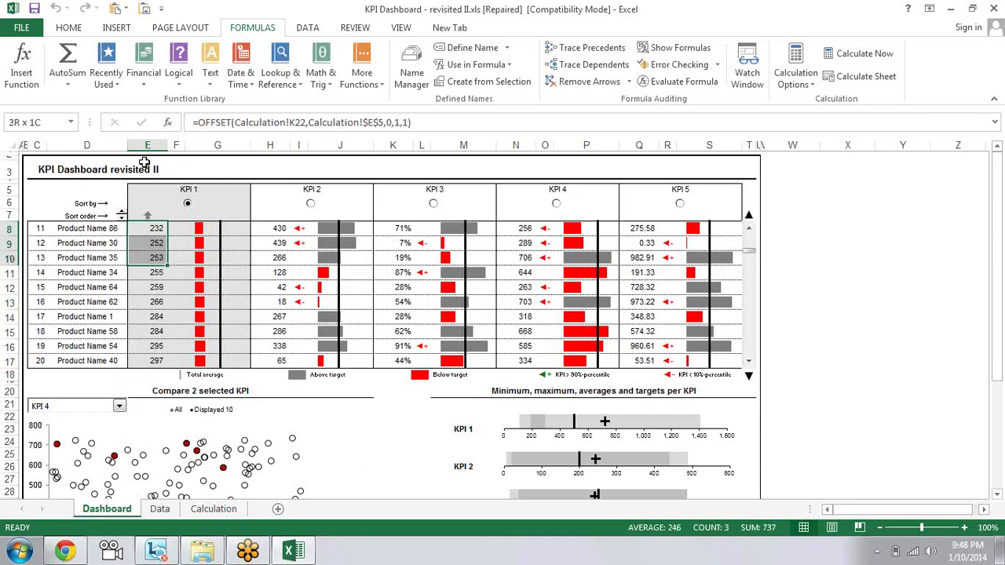
key(shift+Down)
key(shift+Down)
key(shift+Down)
key(shift+Down)
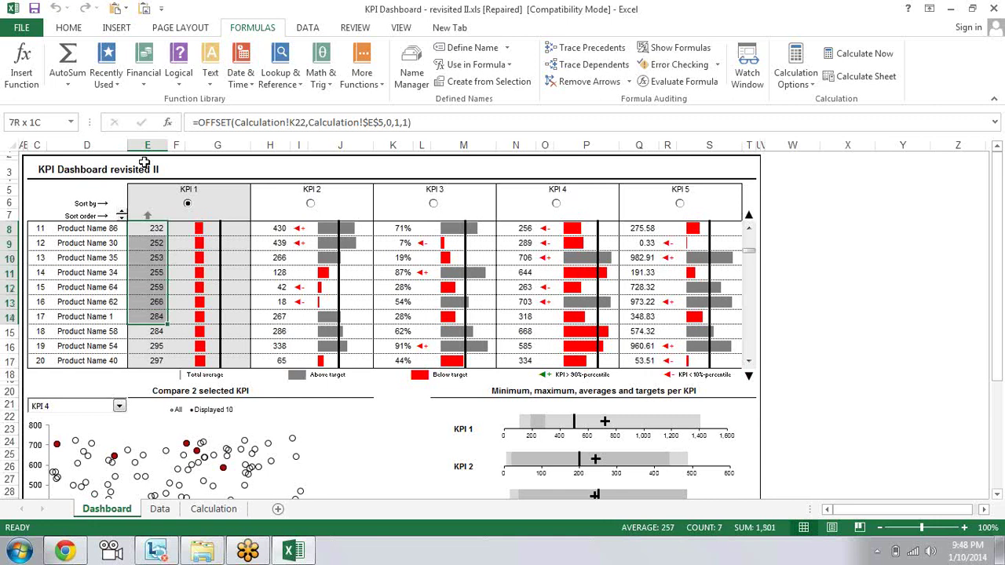
key(shift+Down)
key(shift+Down)
key(shift+Down)
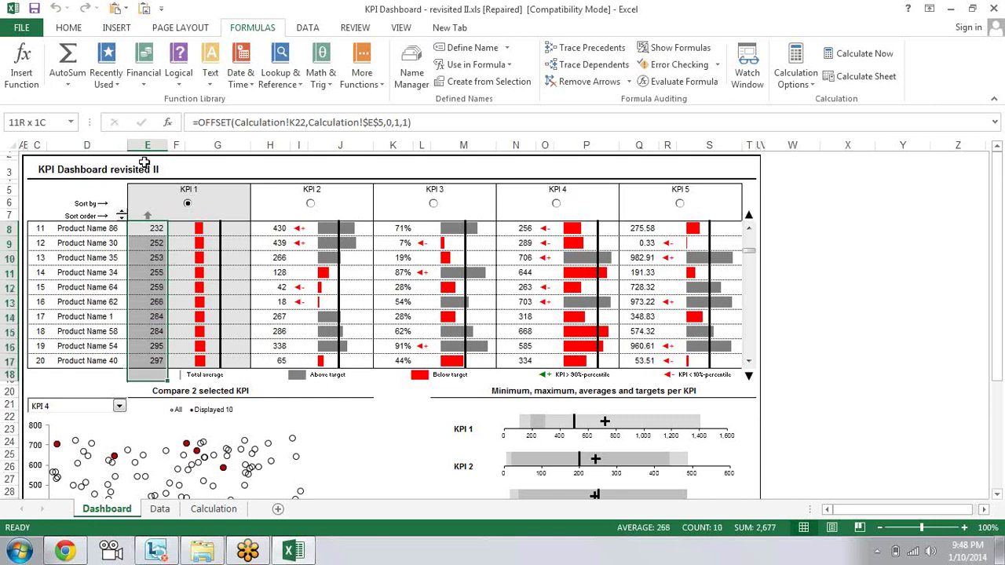
key(shift+Down)
key(shift+Down)
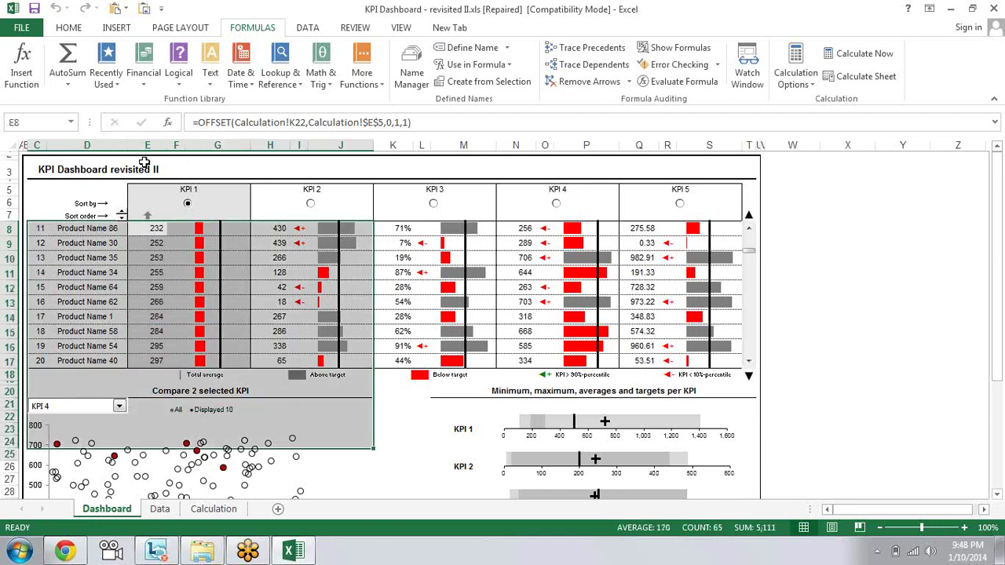
key(Up)
key(Up)
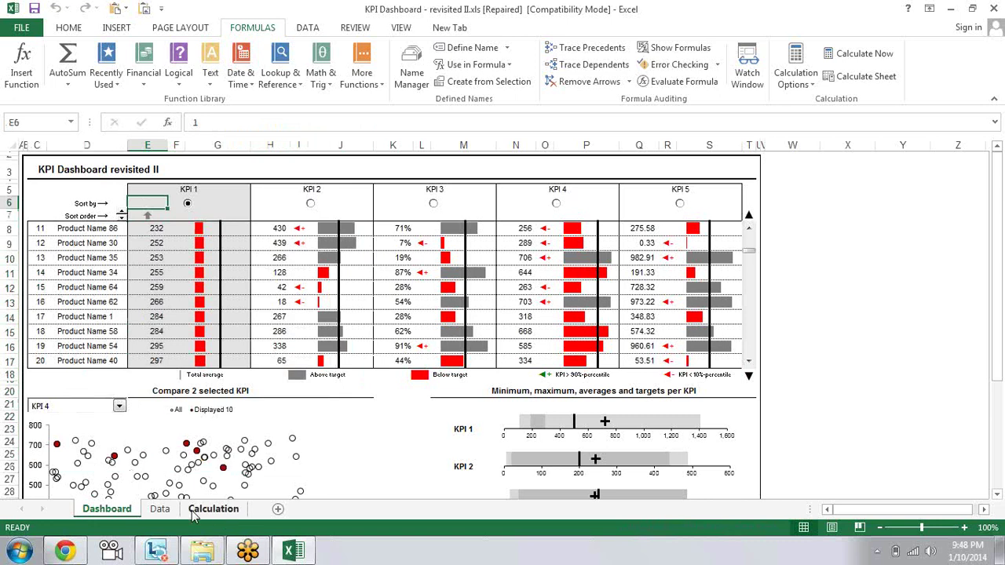
On the Calculation sheet, step through the KPI 1 Black column IF formulas in Q23:Q27
click(191, 510)
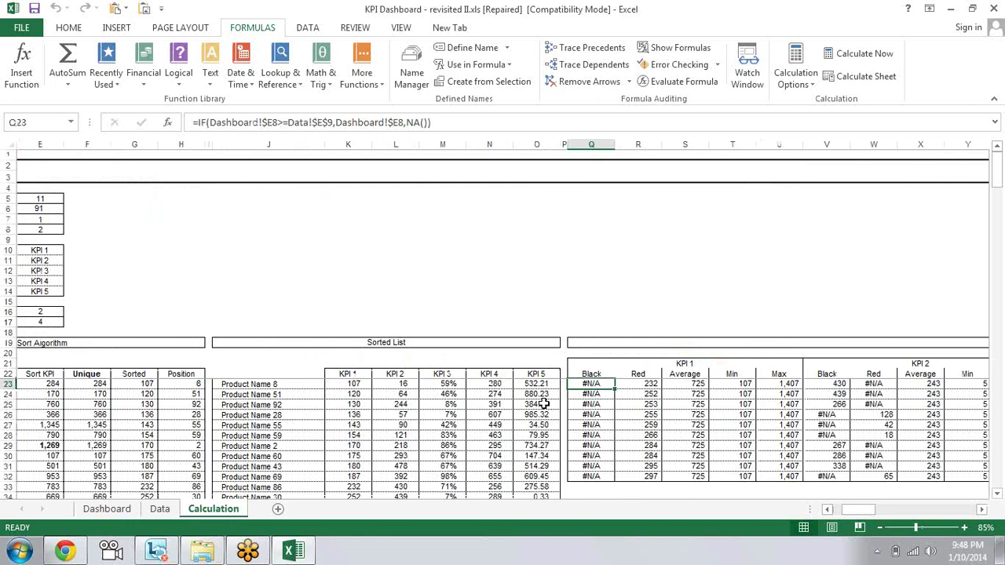
key(Down)
key(Down)
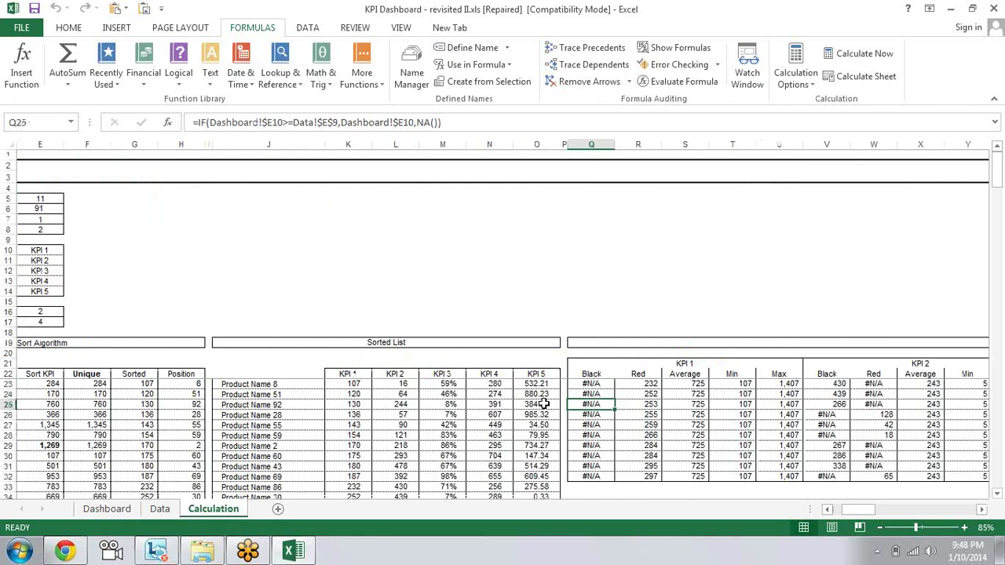
key(Down)
key(Down)
key(Up)
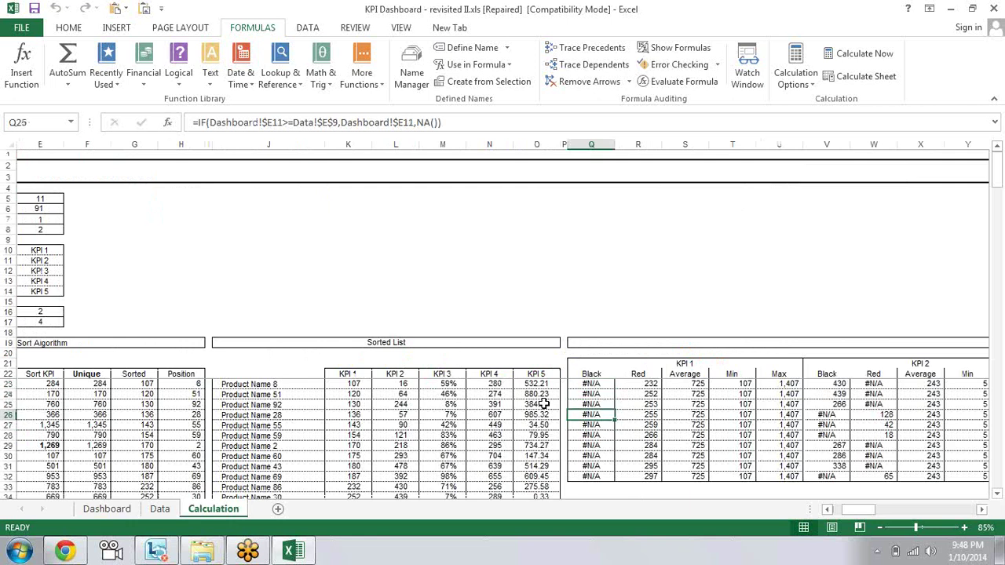
key(Up)
key(Up)
key(Up)
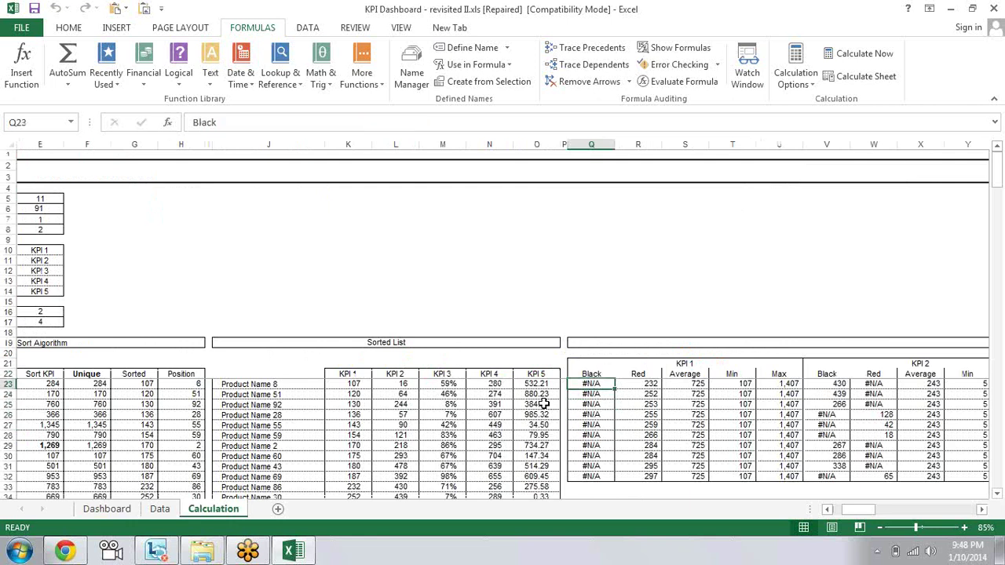
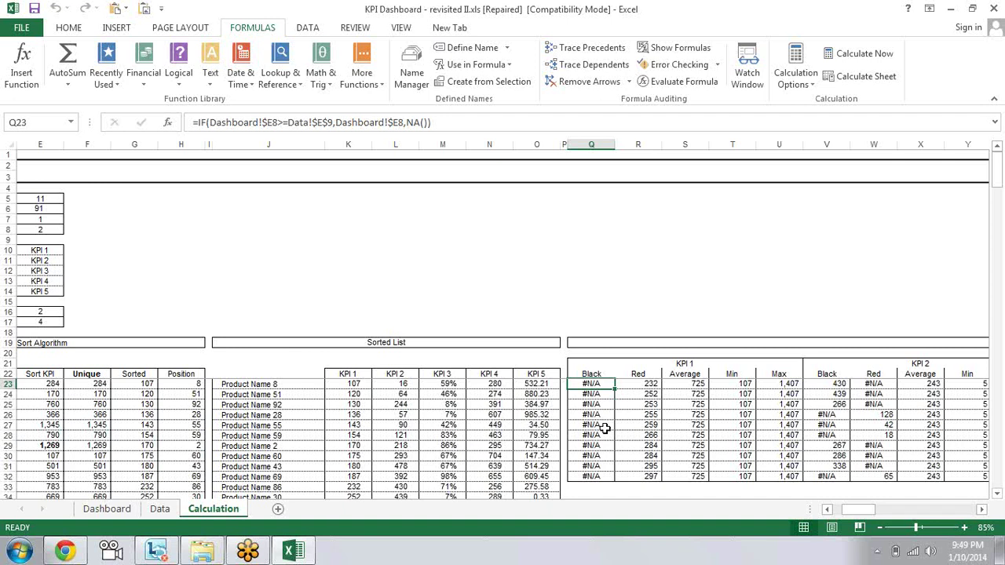
Inspect the KPI 1 Red formulas in column R and the Average formula =AVERAGE(K23:K122)
key(Right)
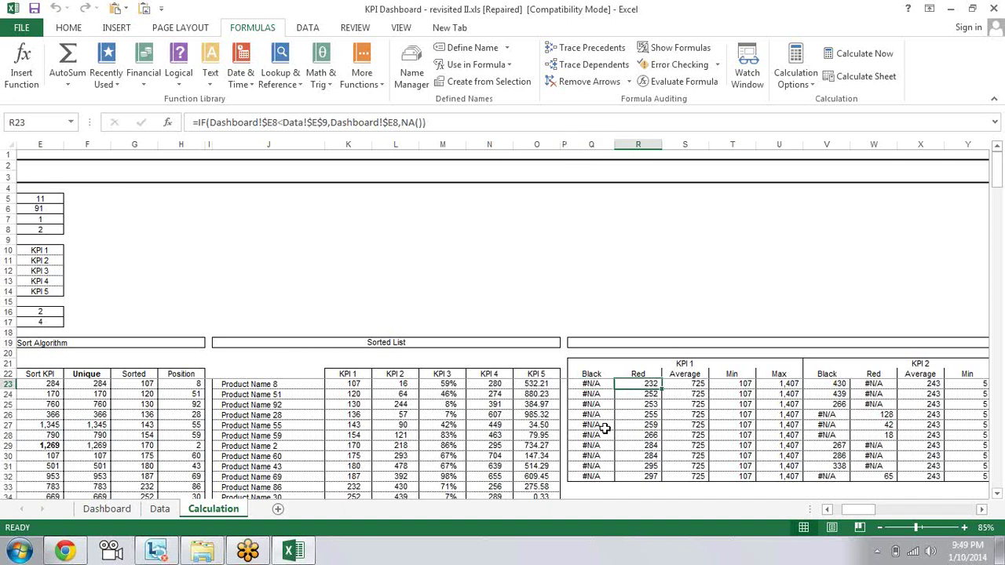
key(Down)
key(Down)
key(Down)
key(Down)
key(Down)
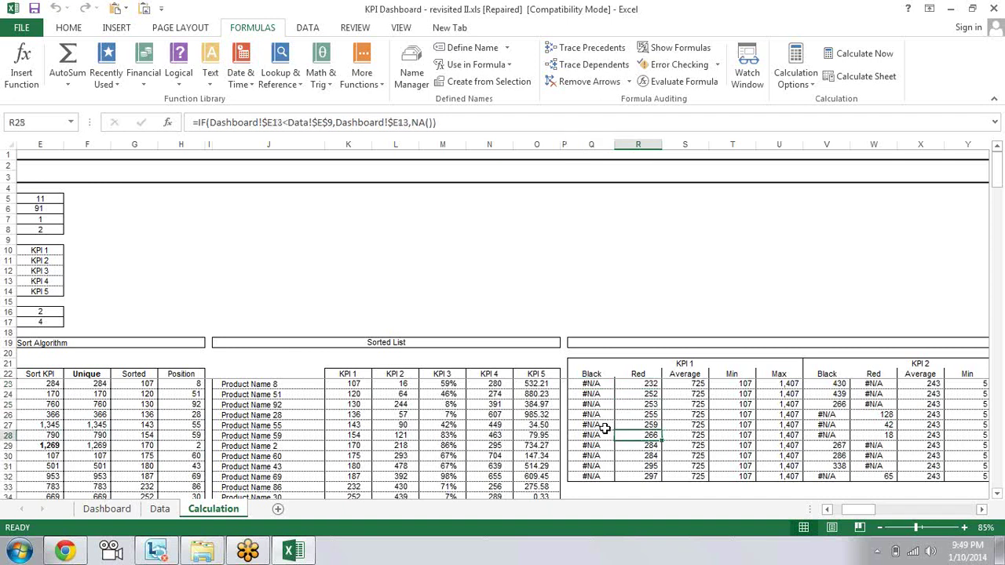
key(Down)
key(Down)
key(Down)
key(Down)
key(Down)
key(Up)
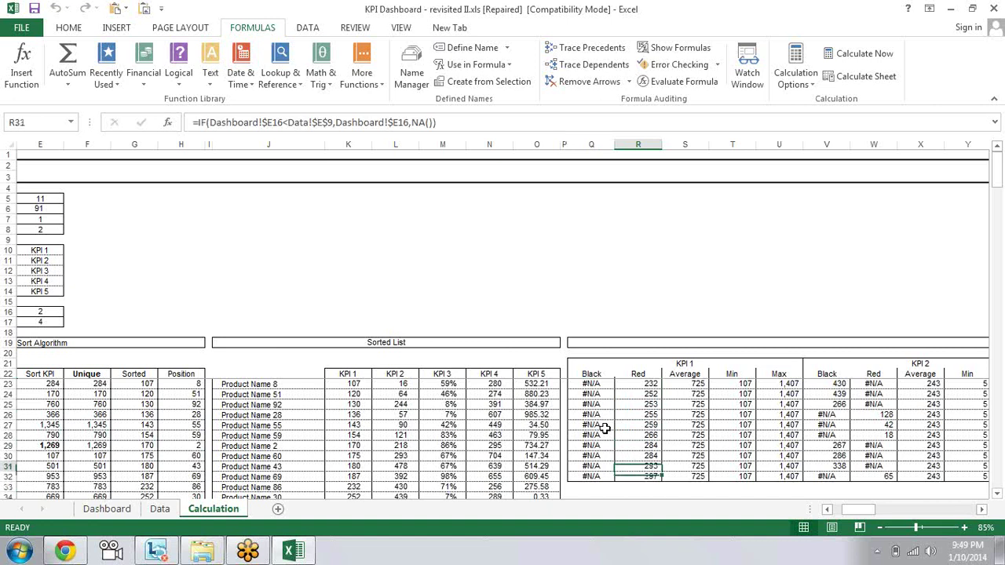
key(Up)
key(Up)
key(Up)
key(Up)
key(Up)
key(Up)
key(Up)
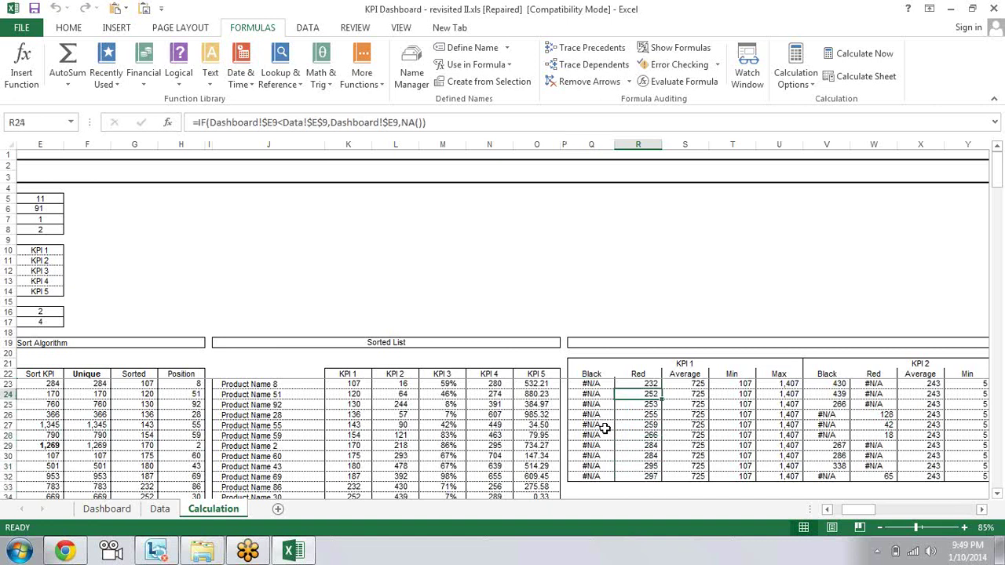
key(Down)
key(Down)
key(Down)
key(Down)
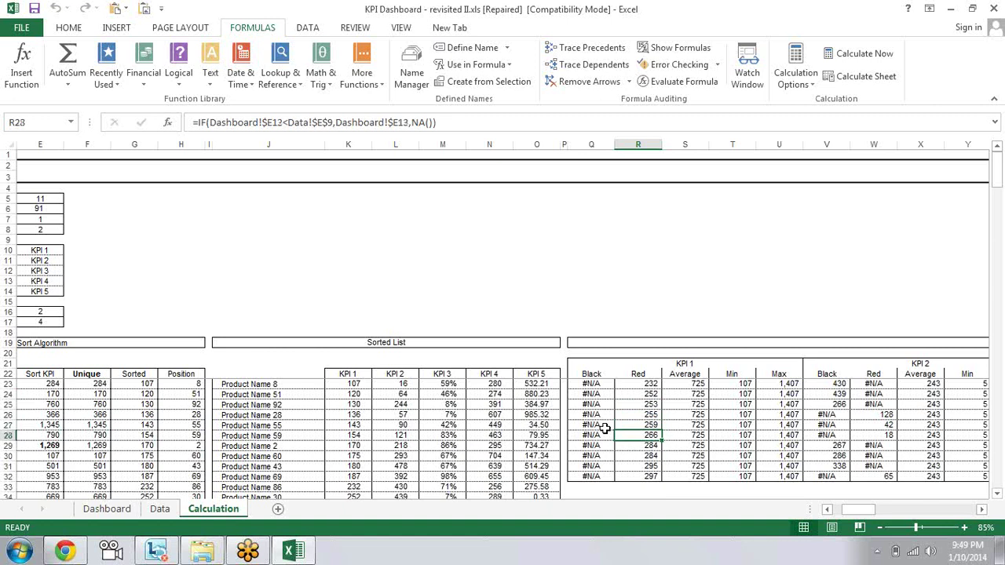
key(Down)
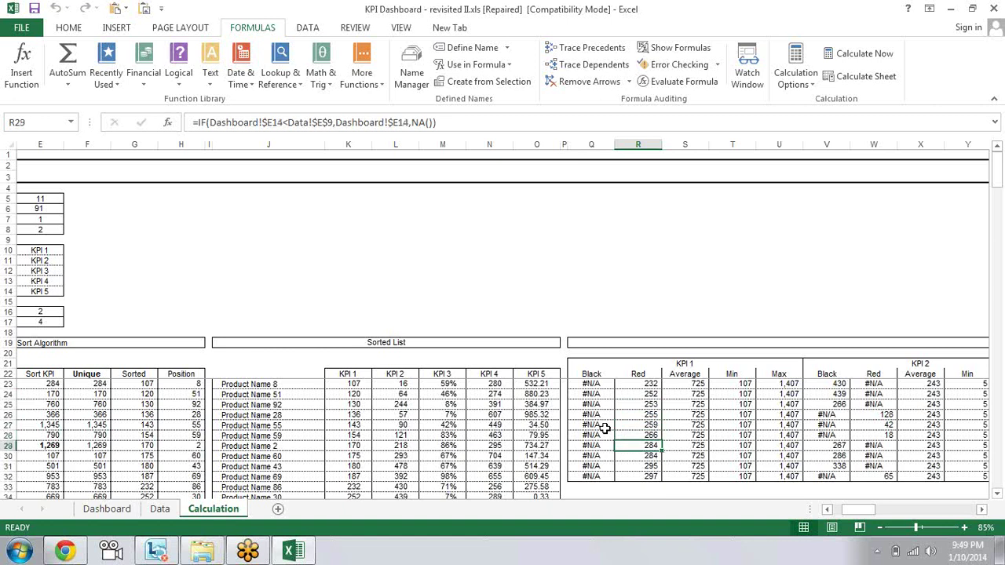
key(Down)
key(Right)
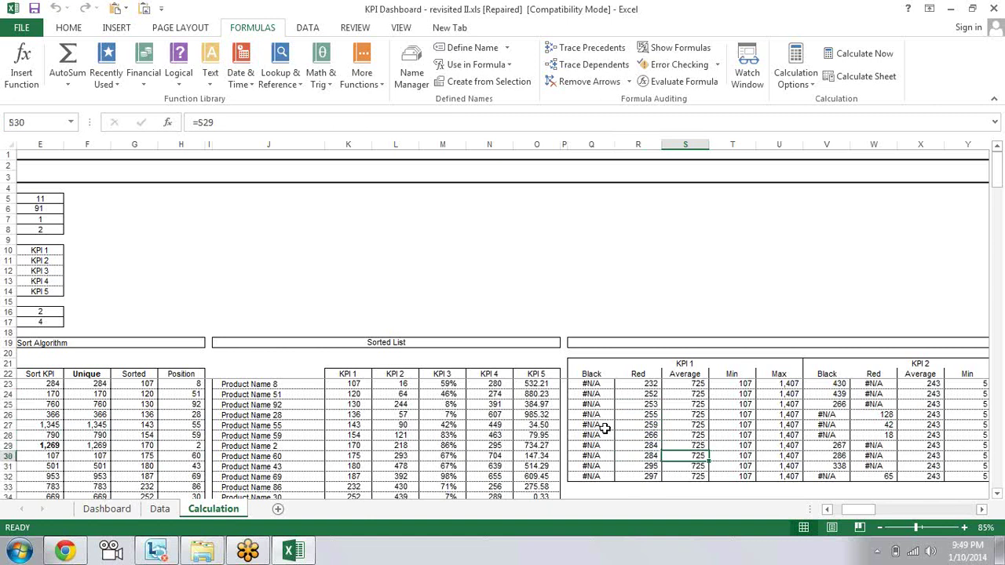
key(Up)
key(Up)
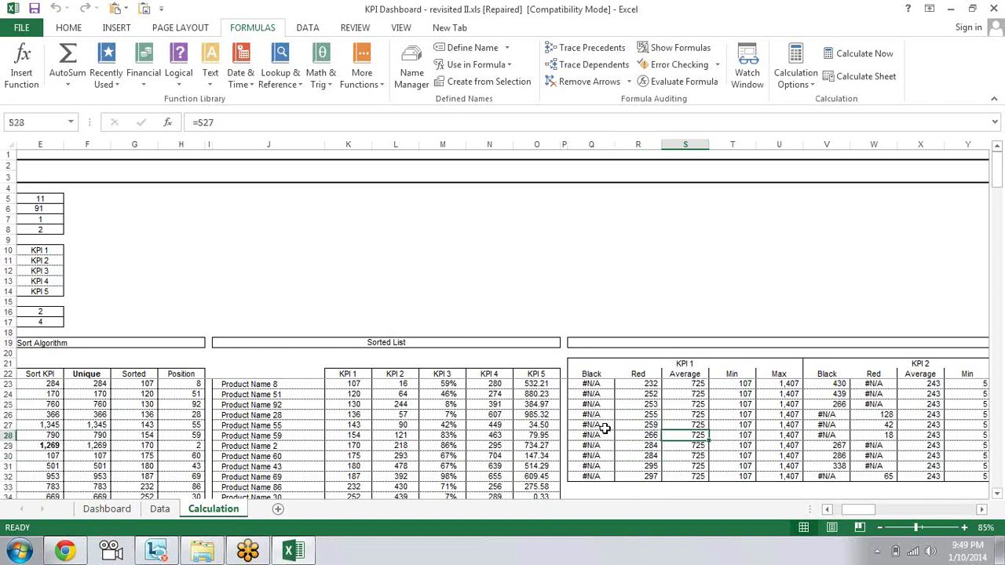
key(Up)
key(Up)
key(Up)
key(Up)
key(Up)
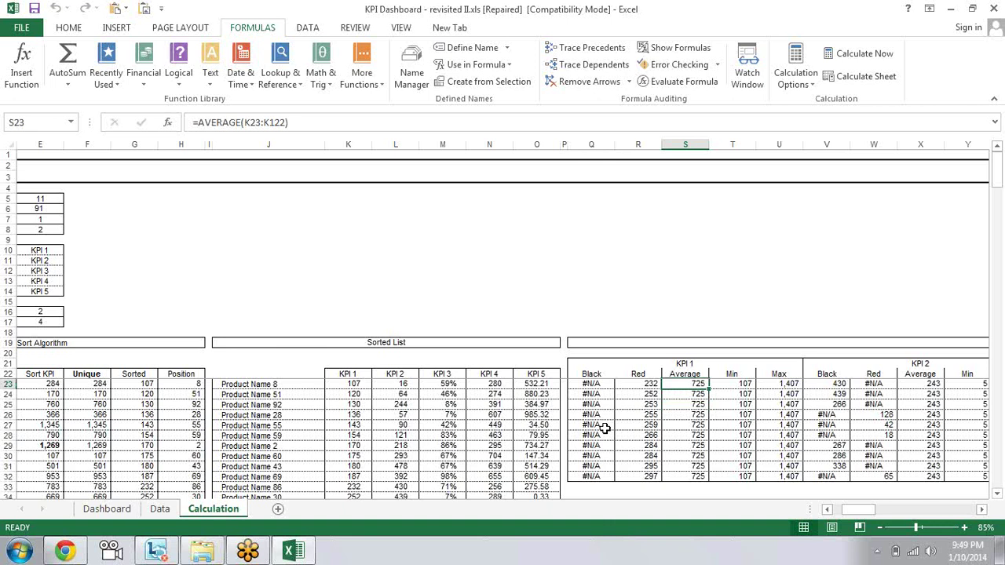
Compare the KPI 1 Min and Max formulas in T23 and U23
key(Right)
key(Left)
key(Right)
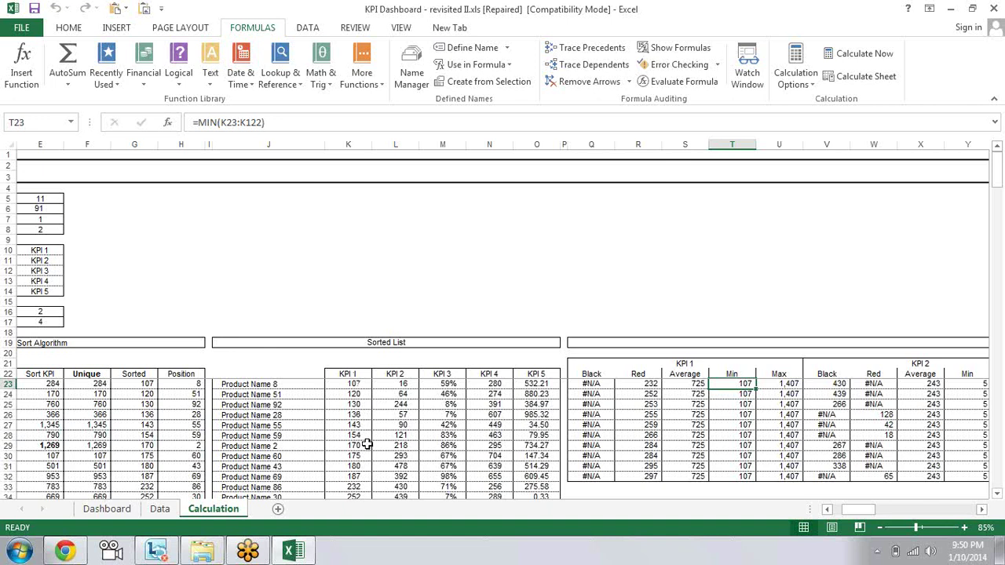
key(Right)
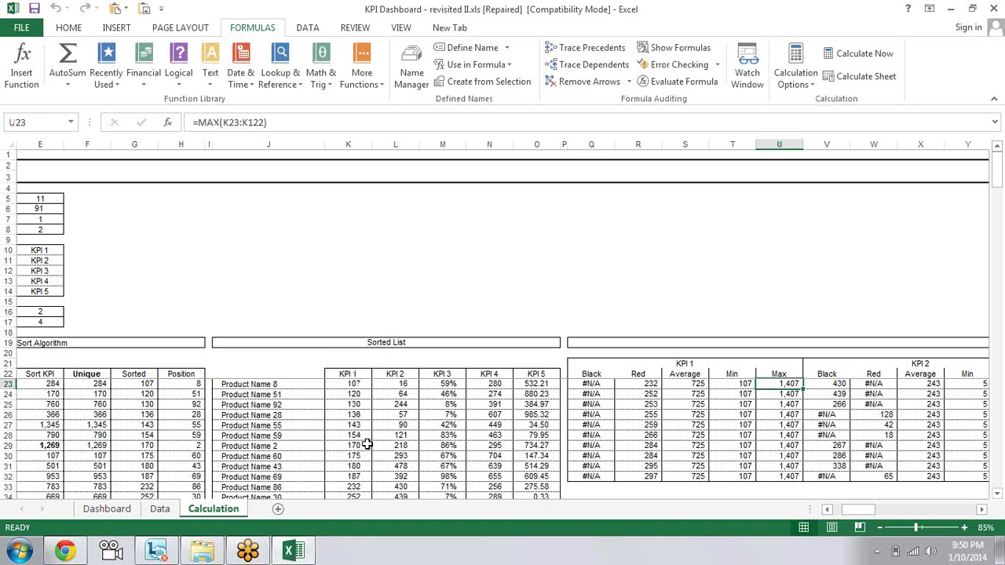
key(Left)
key(Left)
key(Left)
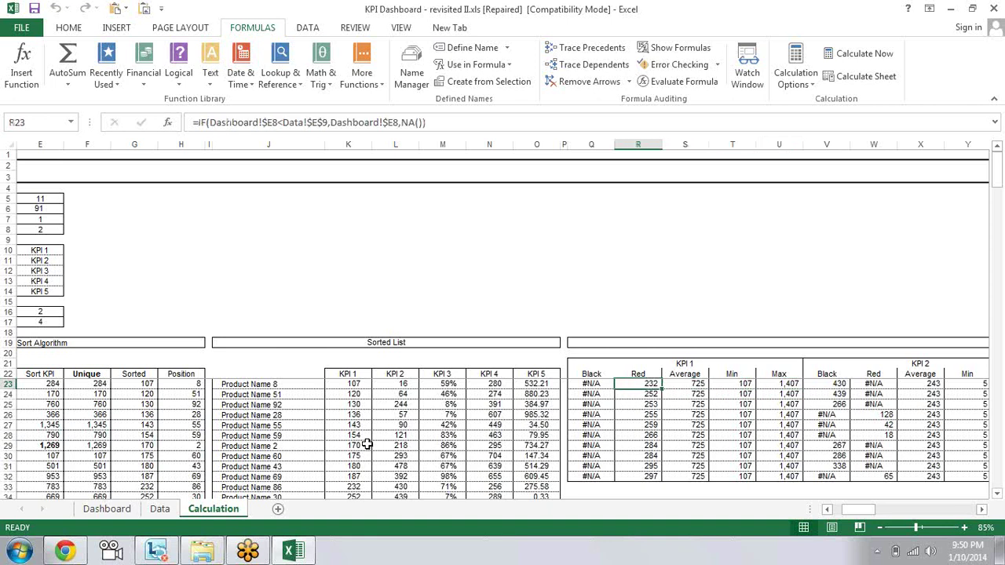
key(Right)
key(Right)
key(Right)
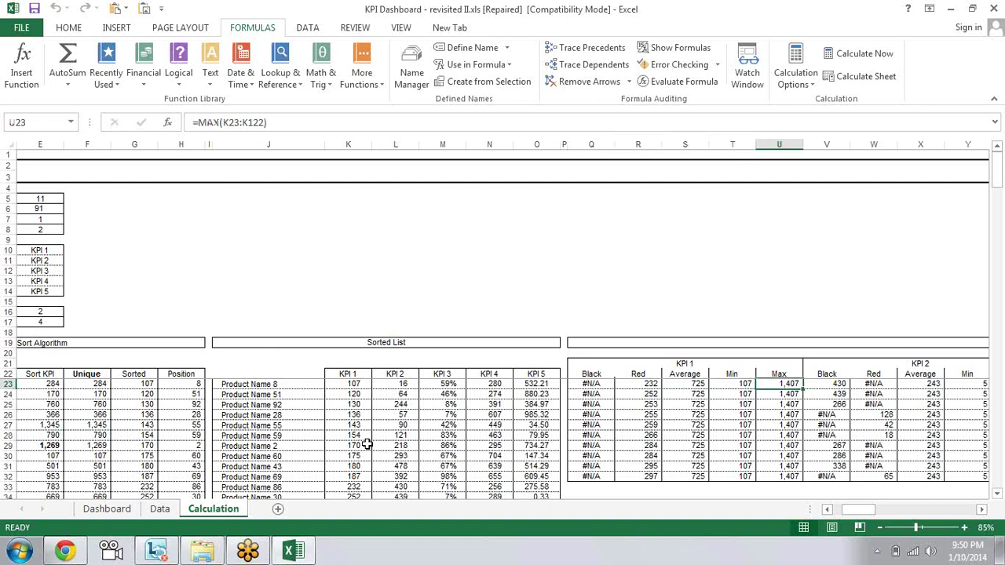
key(Left)
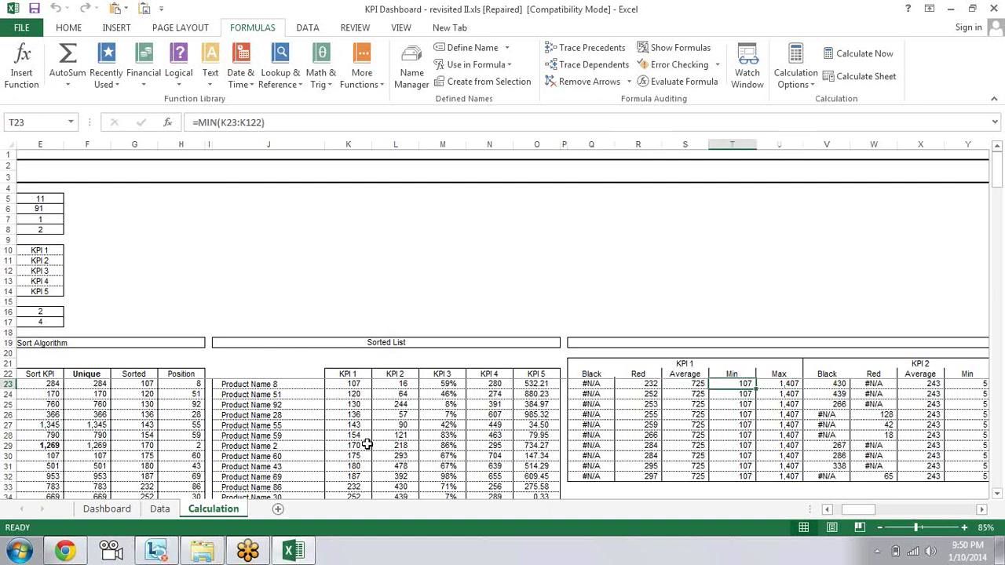
key(Right)
key(Left)
key(shift+Right)
key(shift+Left)
key(Down)
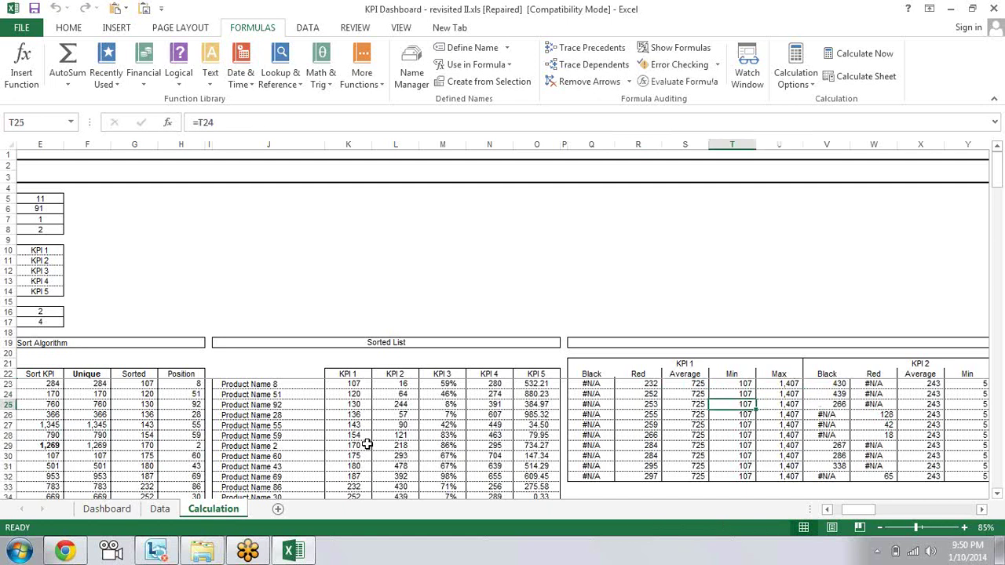
key(Up)
key(Up)
Review the KPI 2 headers and the Black formulas in column V, rows 23 to 30
key(Right)
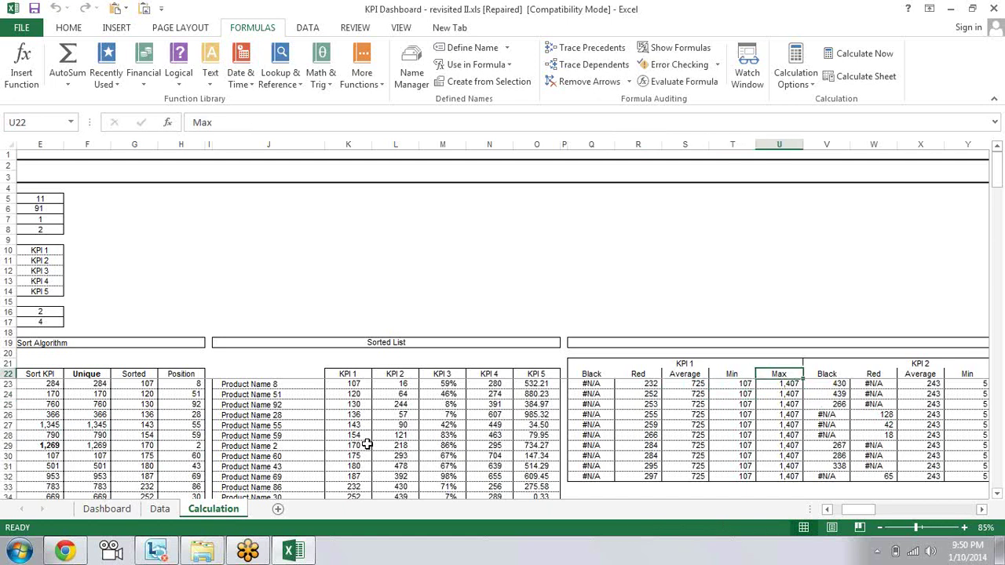
key(Right)
key(Right)
key(Right)
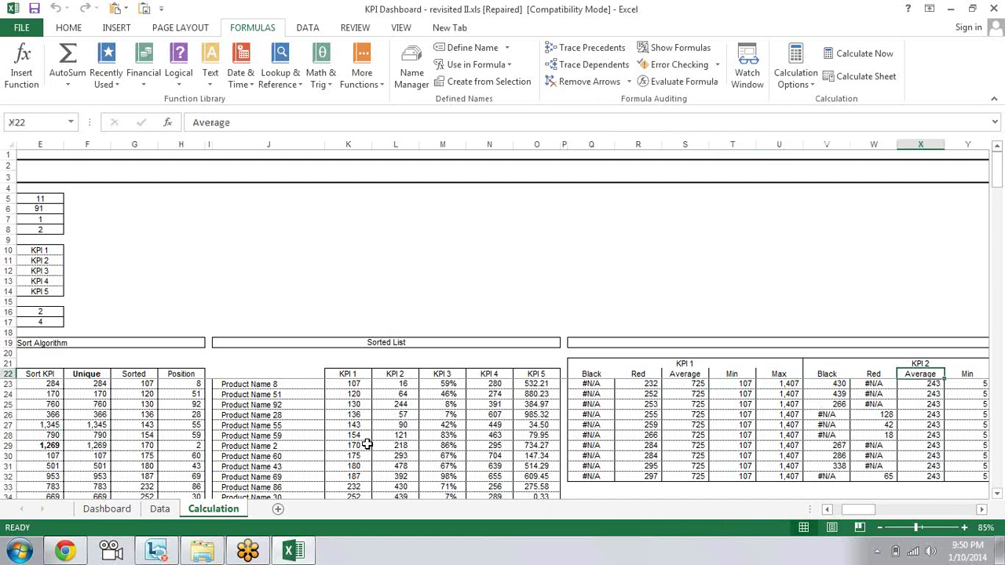
key(Left)
key(Left)
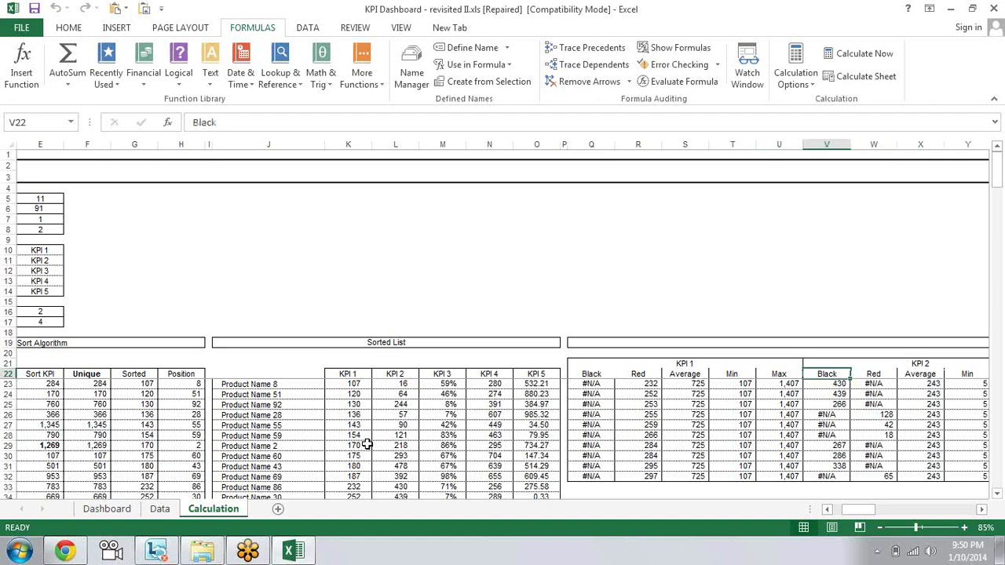
key(Down)
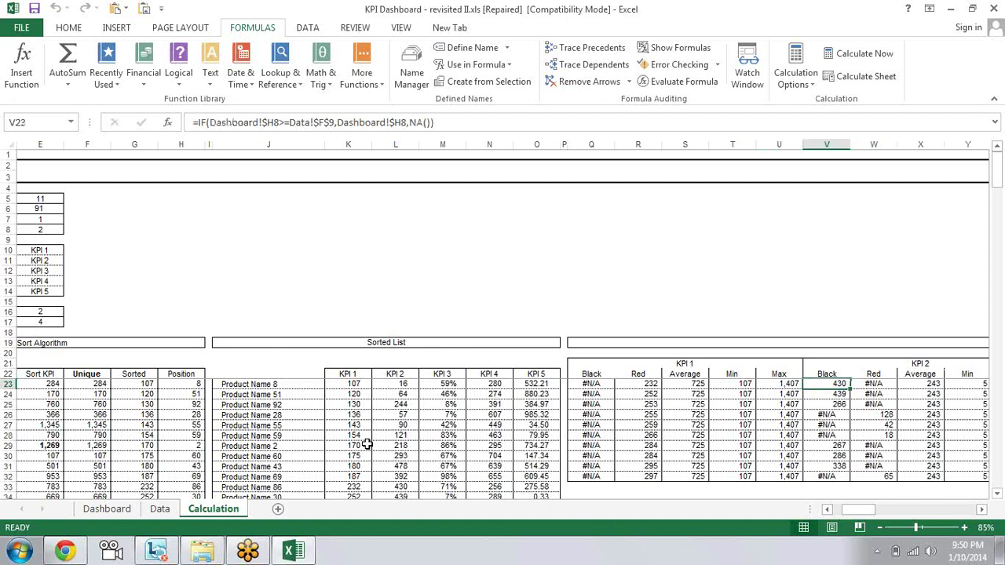
key(Down)
key(Down)
key(Down)
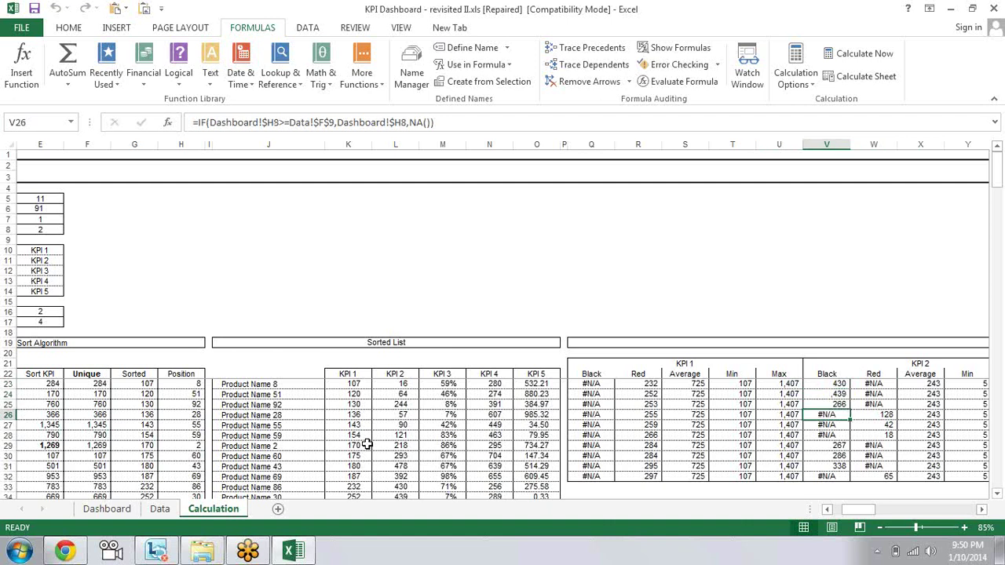
key(Down)
key(Up)
key(Up)
key(Up)
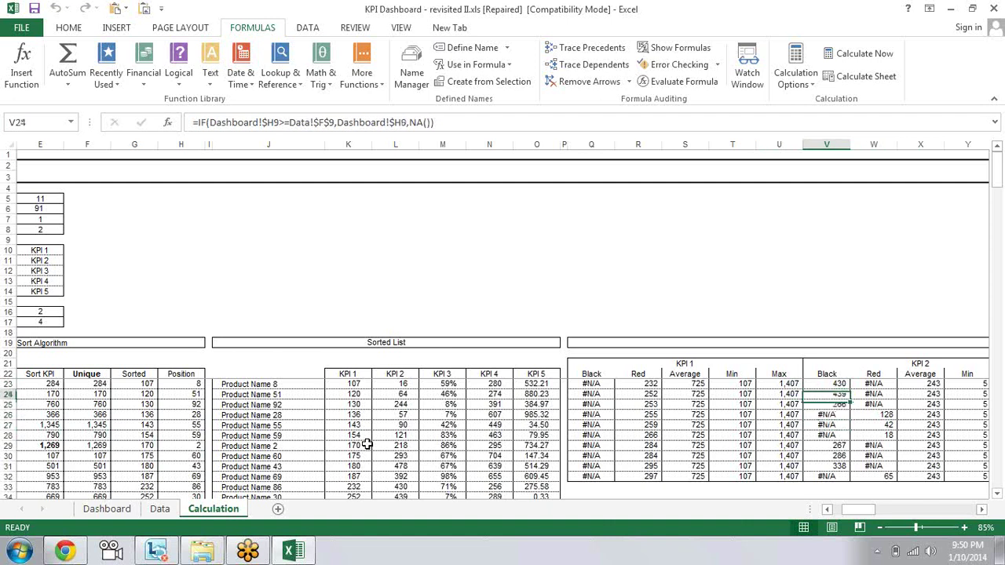
key(Up)
key(Down)
key(Down)
key(Down)
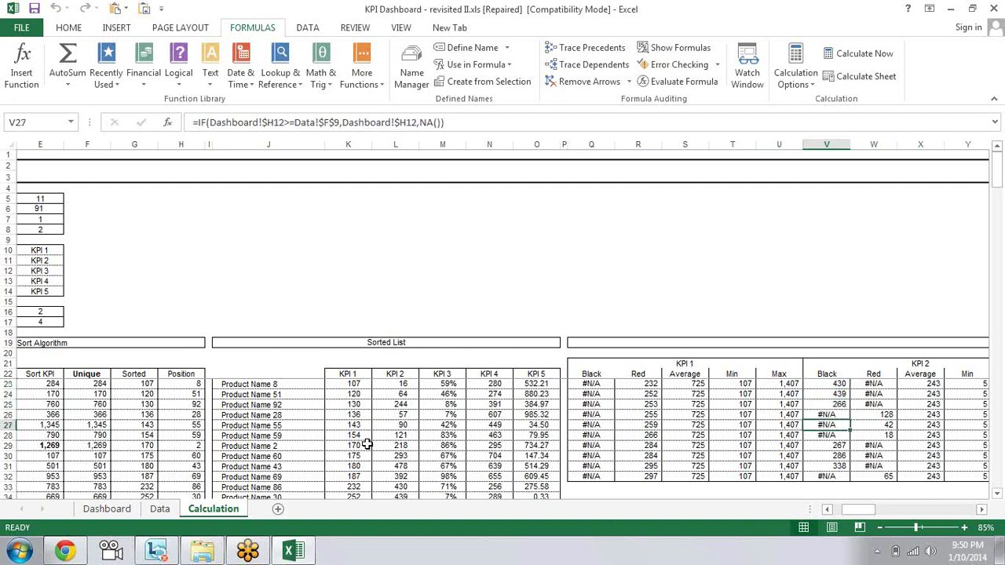
key(Down)
key(Down)
key(Down)
key(Up)
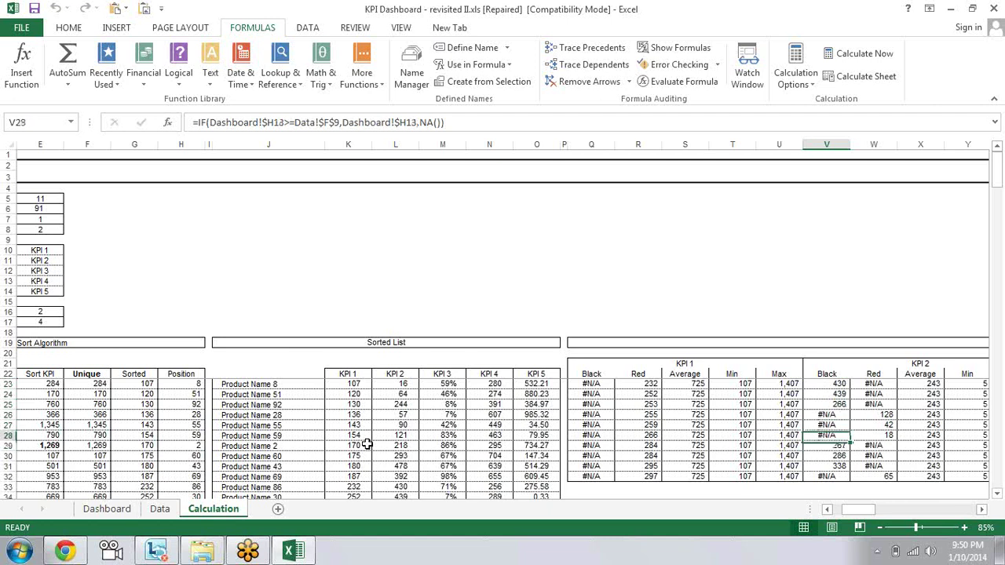
key(Up)
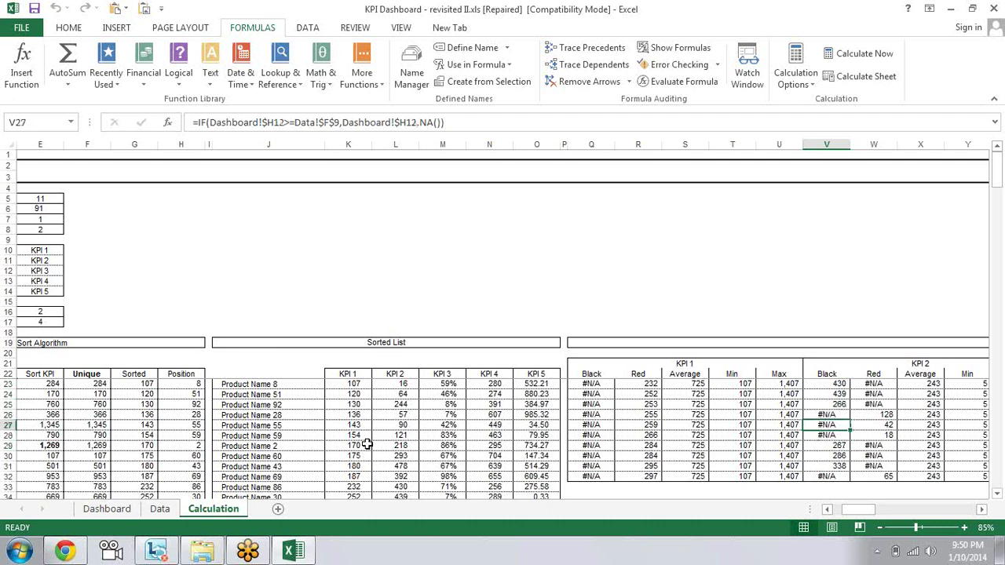
key(Down)
key(Down)
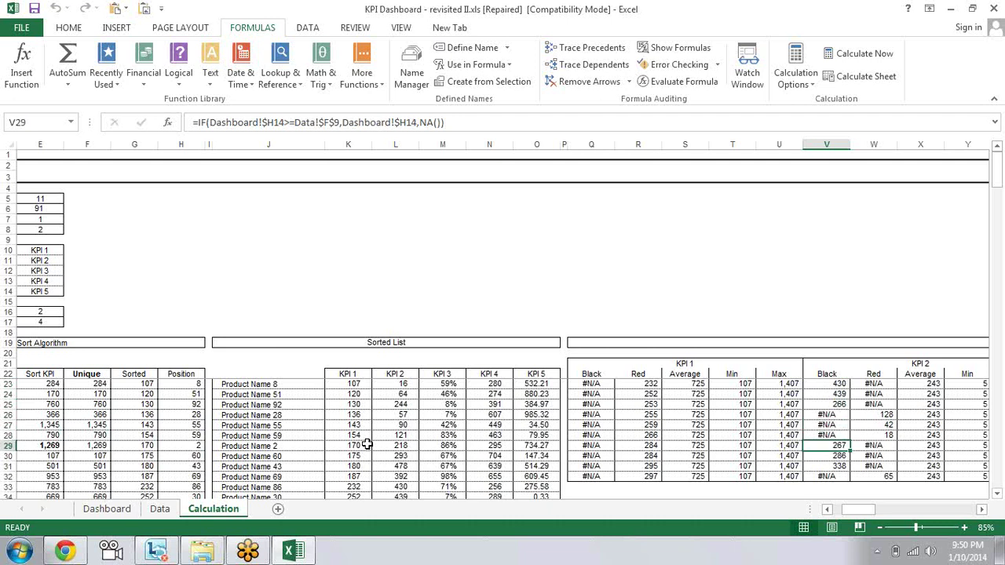
key(Down)
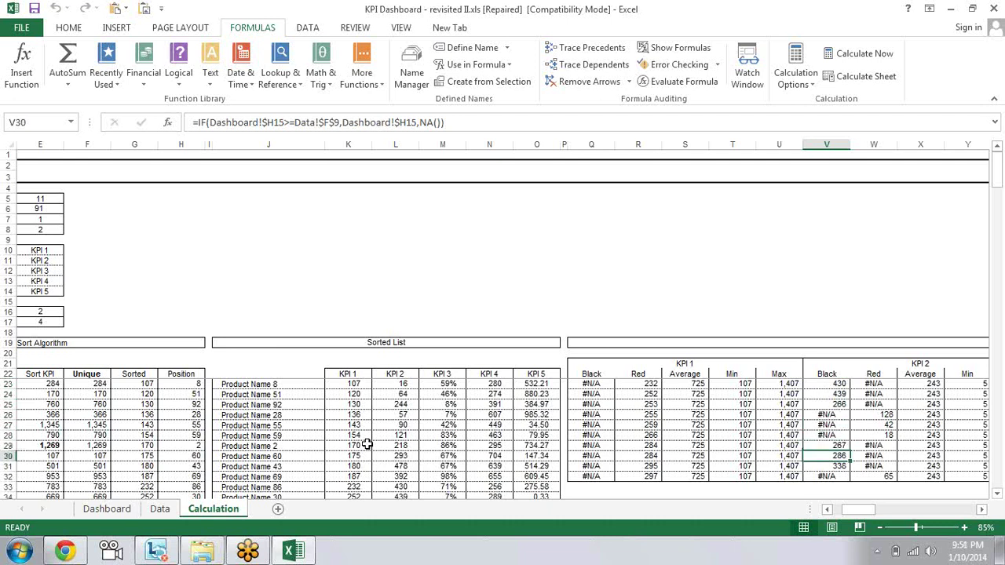
Inspect the KPI 2 Red formulas in column W, rows 26 to 28
key(Up)
key(Right)
key(Up)
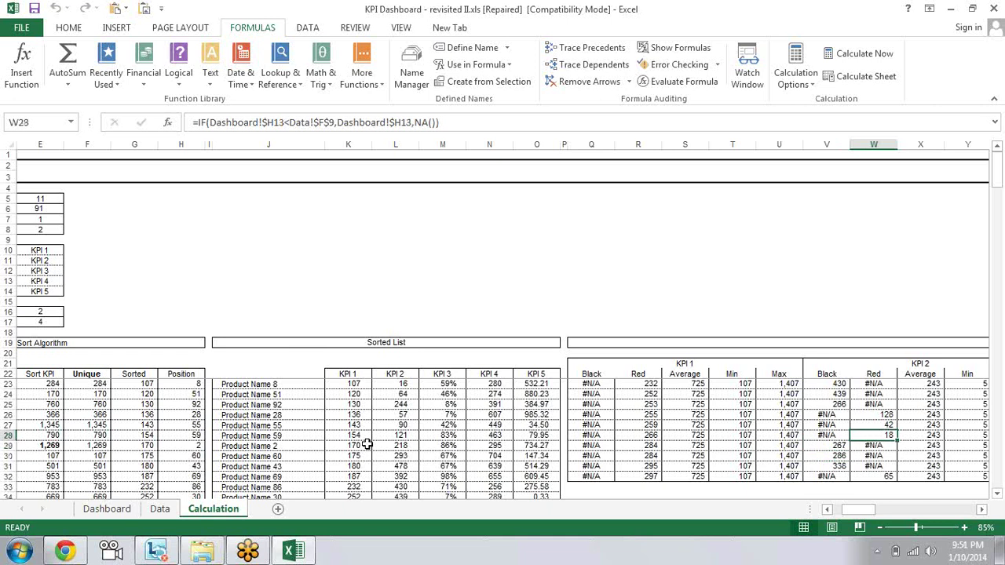
key(Up)
key(Up)
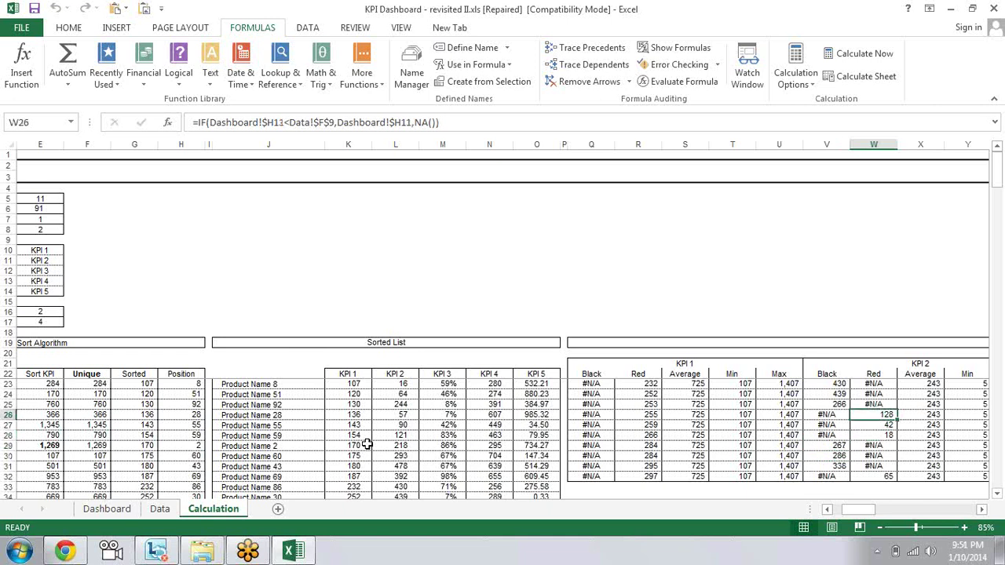
Scan right through the KPI helper columns to the min/max table and back left
key(Right)
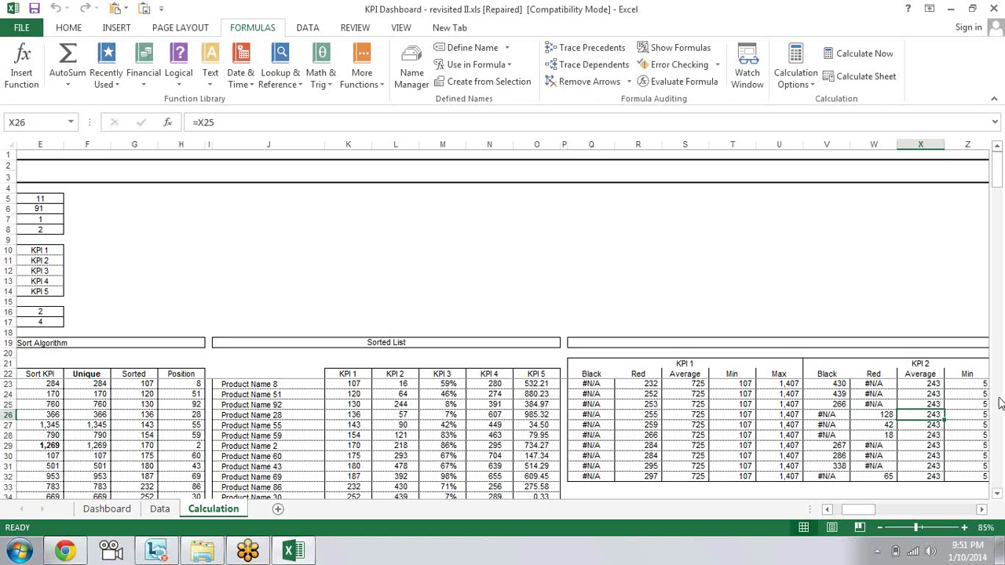
key(Right)
key(Right)
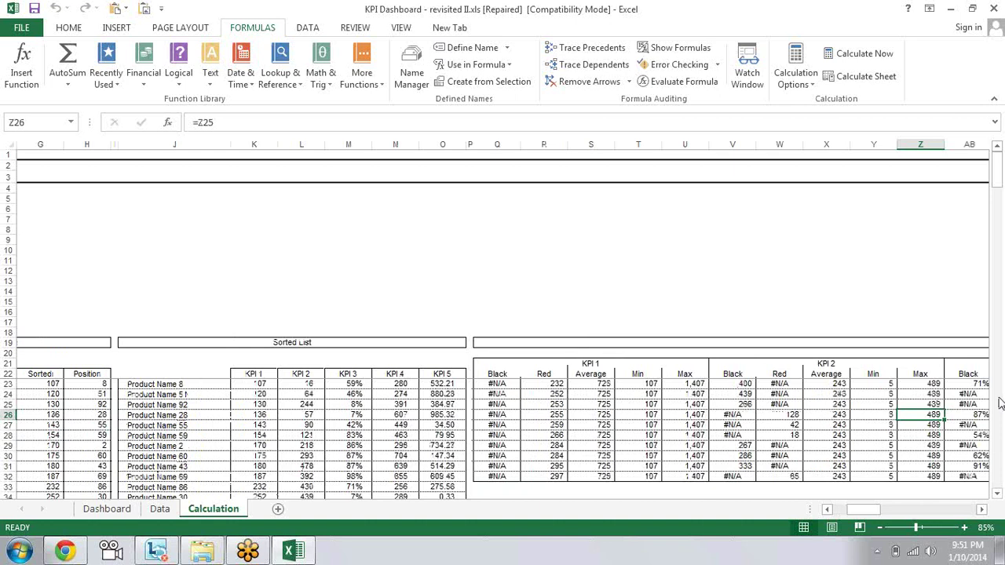
key(Right)
key(Right)
key(Right)
key(Right)
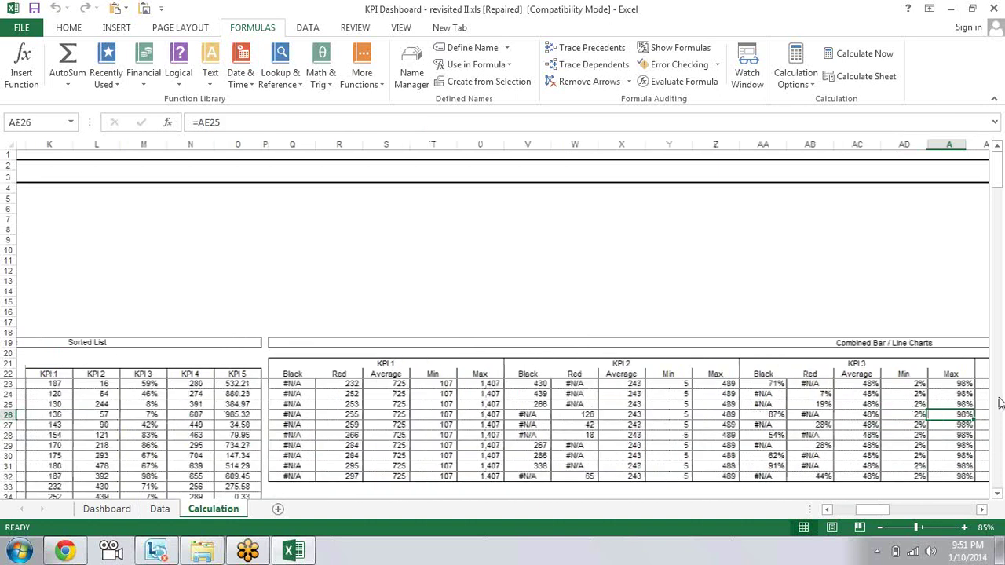
key(Right)
key(Right)
key(Right)
key(Right)
key(Right)
key(Right)
key(Right)
key(Right)
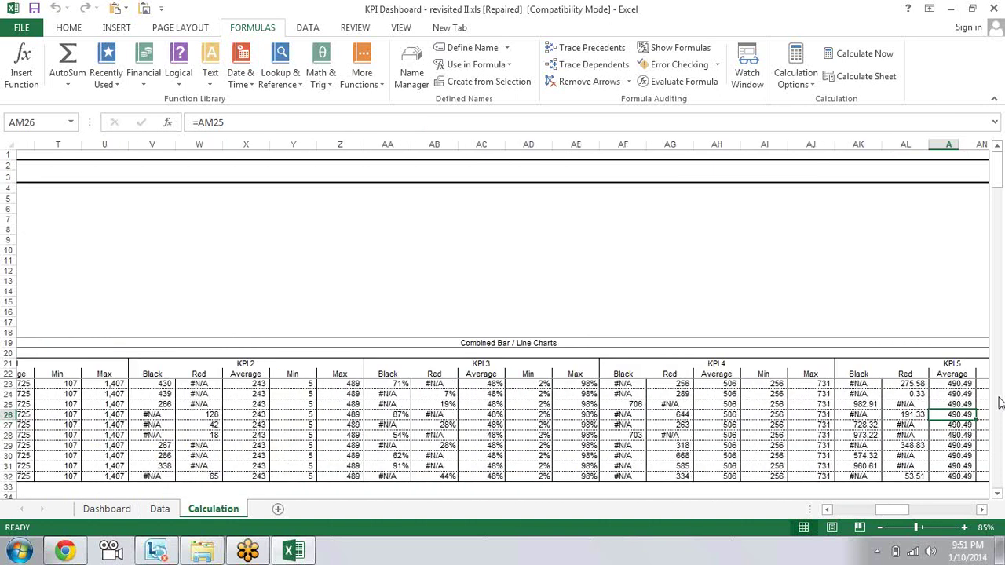
key(Right)
key(Right)
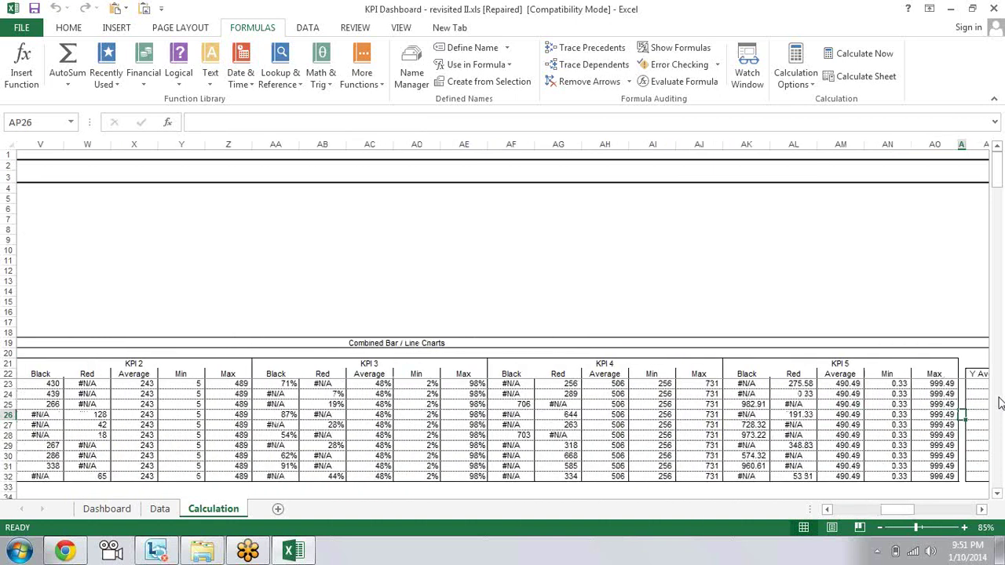
key(Right)
key(Right)
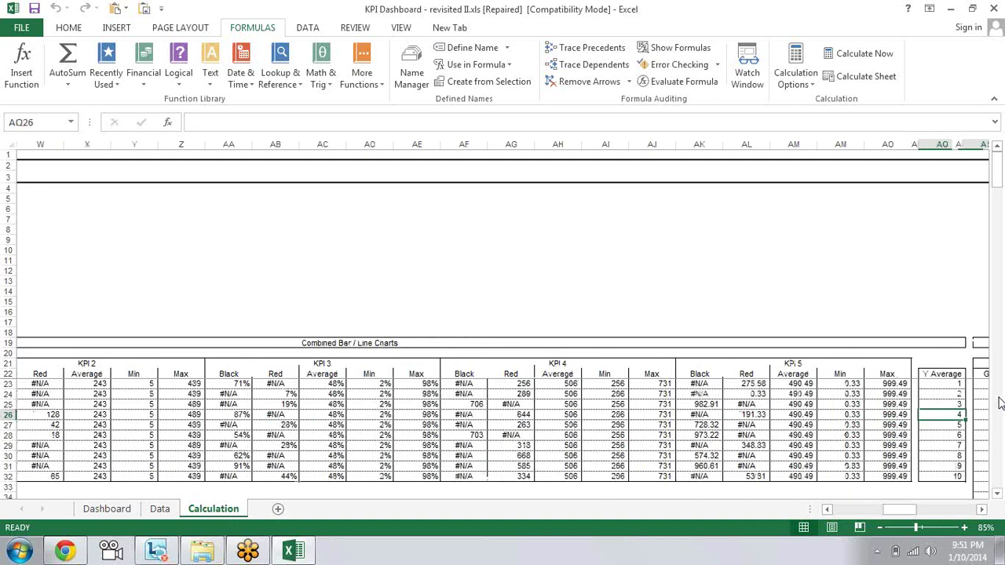
key(Right)
key(Right)
key(Right)
key(Right)
key(Right)
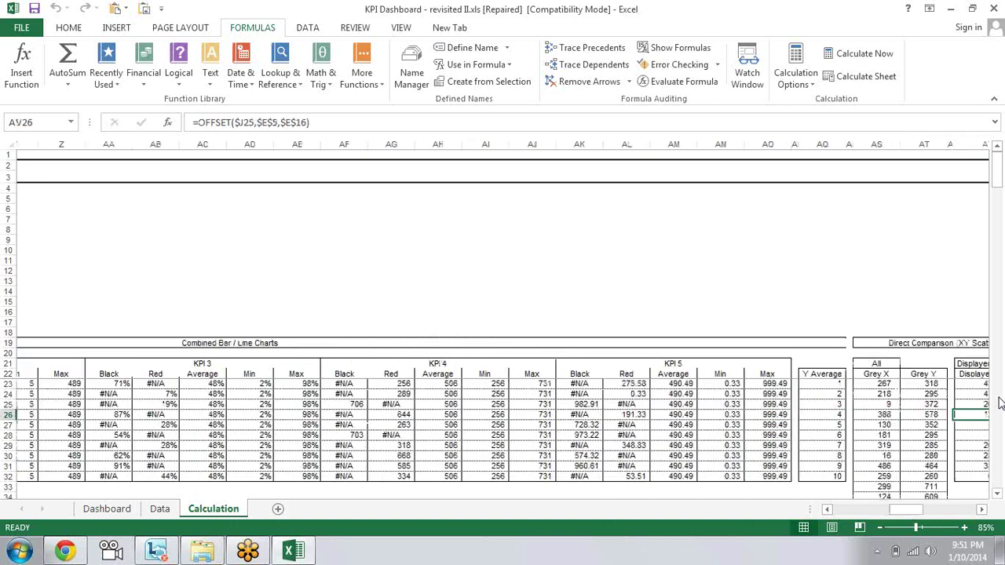
key(Right)
key(Right)
key(Right)
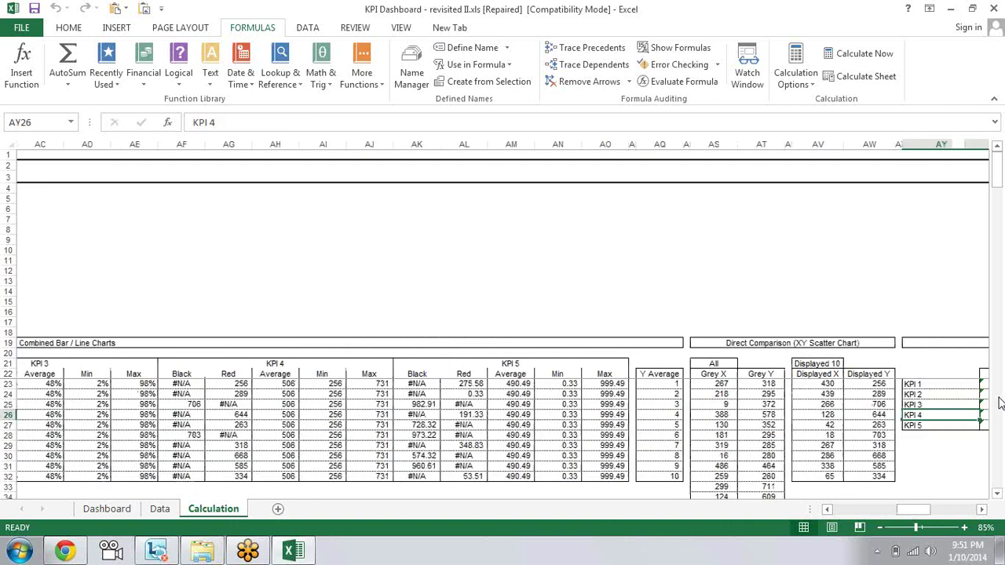
key(Right)
key(Right)
key(Left)
key(Left)
key(Left)
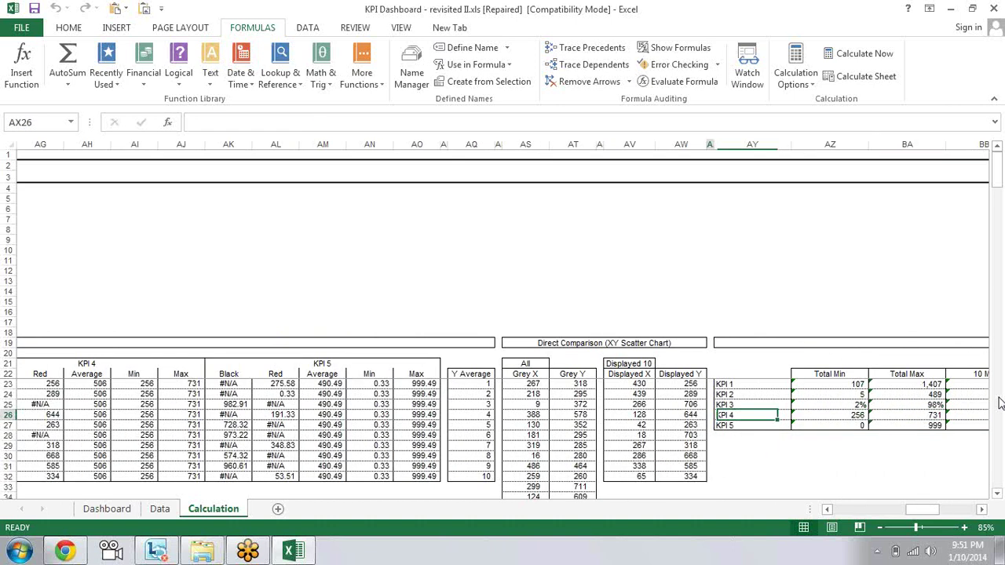
key(Left)
key(Left)
key(Left)
key(Left)
key(Left)
key(Left)
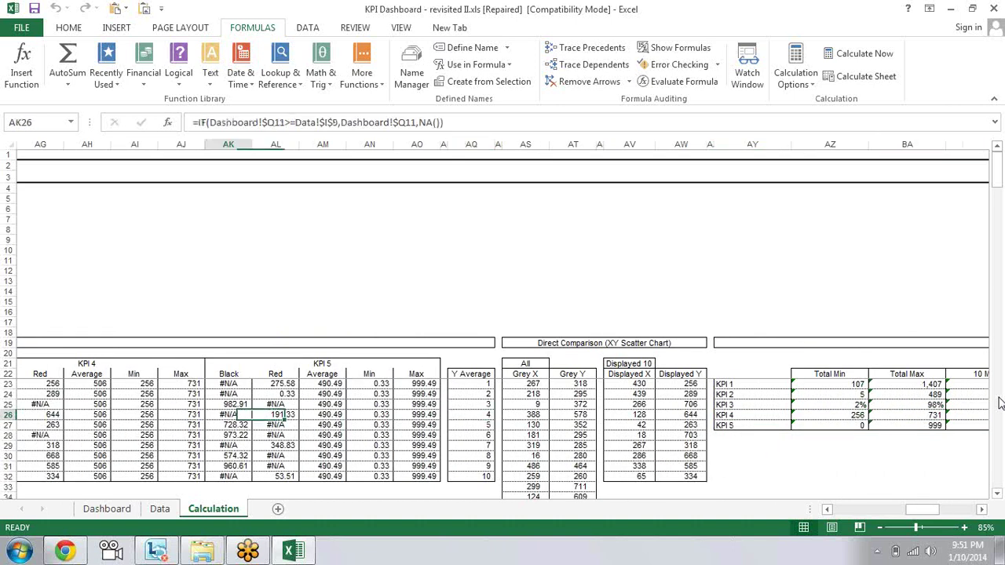
key(Left)
key(Left)
key(Left)
key(Left)
key(Left)
key(Left)
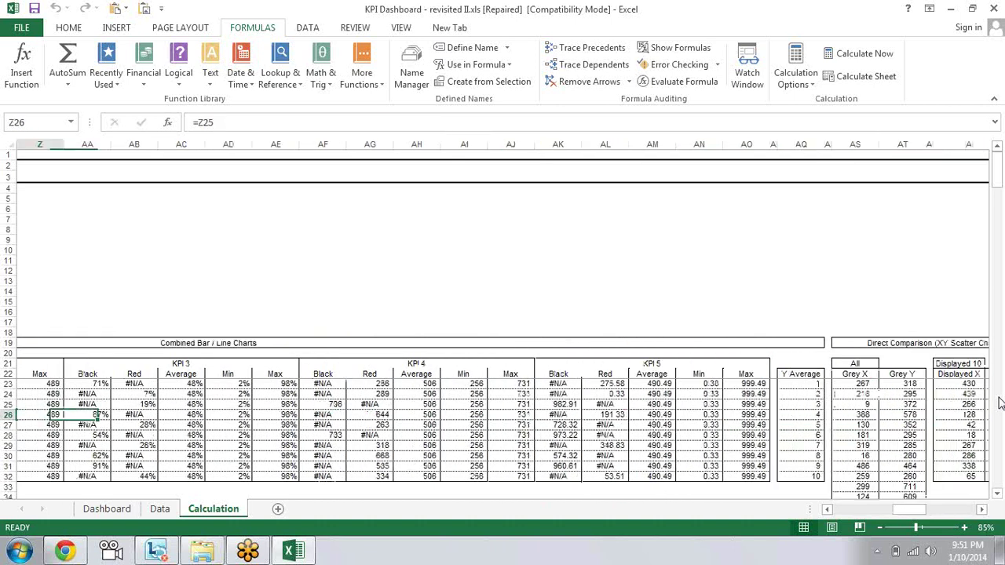
key(Left)
key(Left)
key(Left)
key(Left)
key(Left)
key(Left)
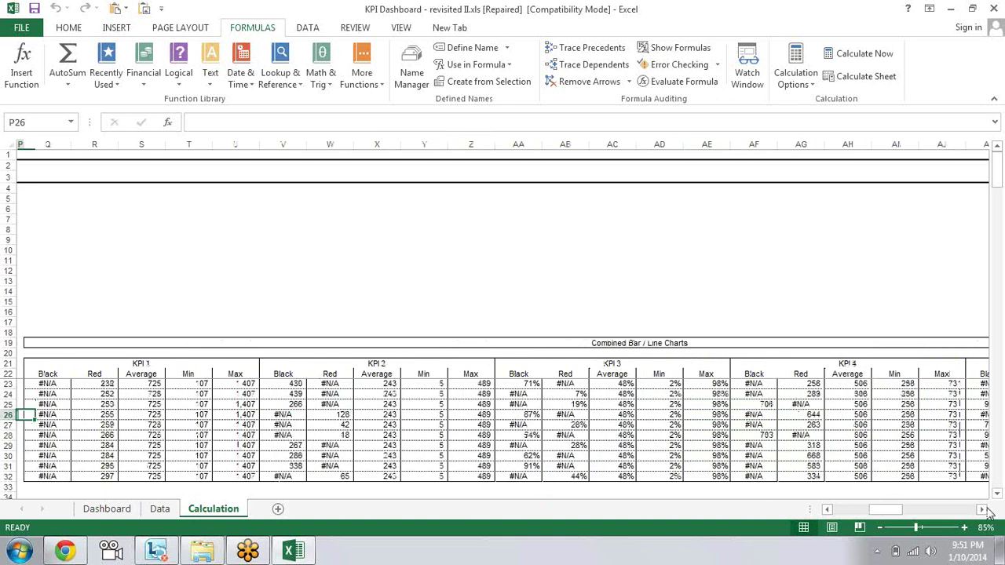
key(Left)
key(Left)
key(Left)
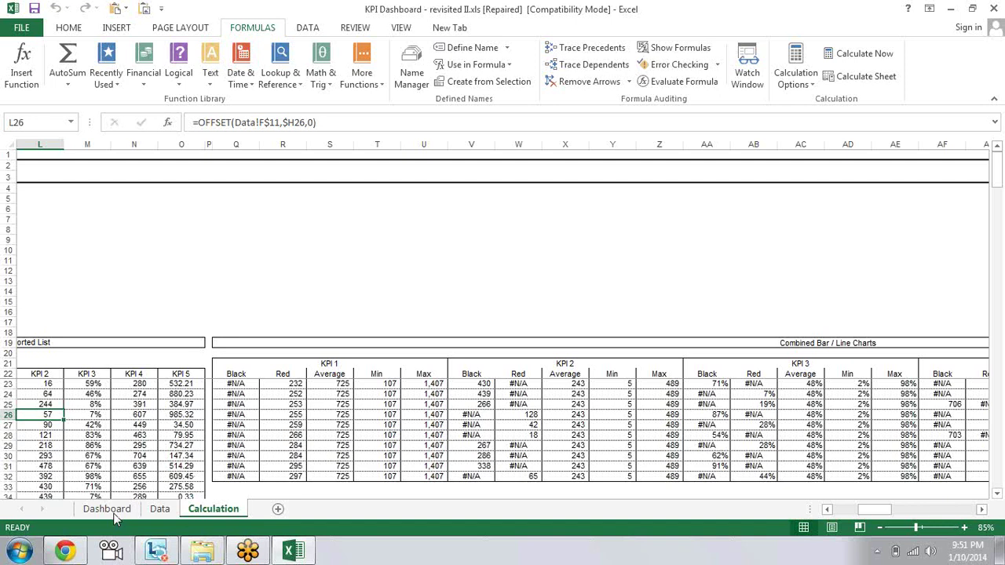
On the Dashboard sheet, open formatting settings for the KPI 1 chart's MinXY series
click(113, 515)
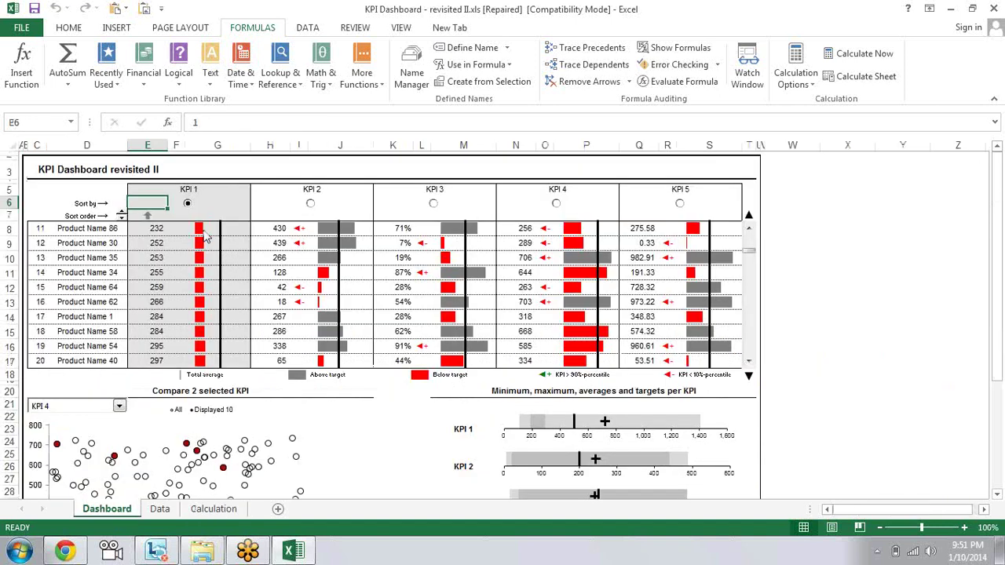
click(211, 306)
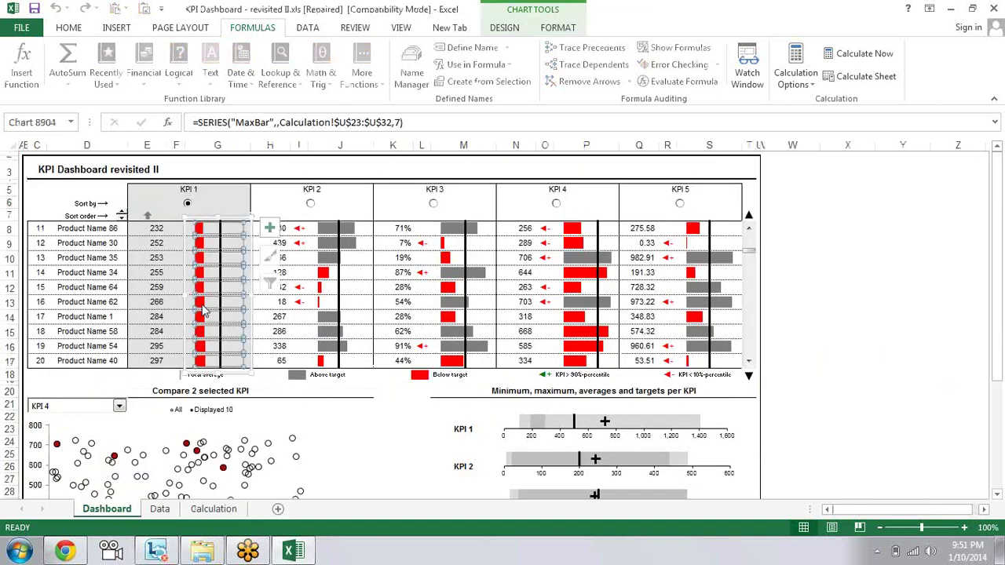
mouse_move(205, 318)
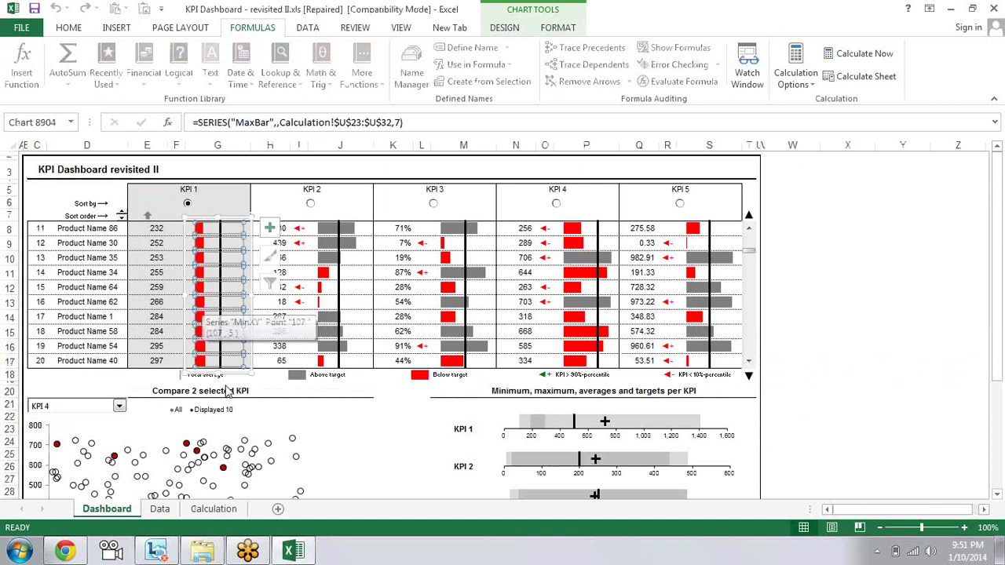
right_click(202, 301)
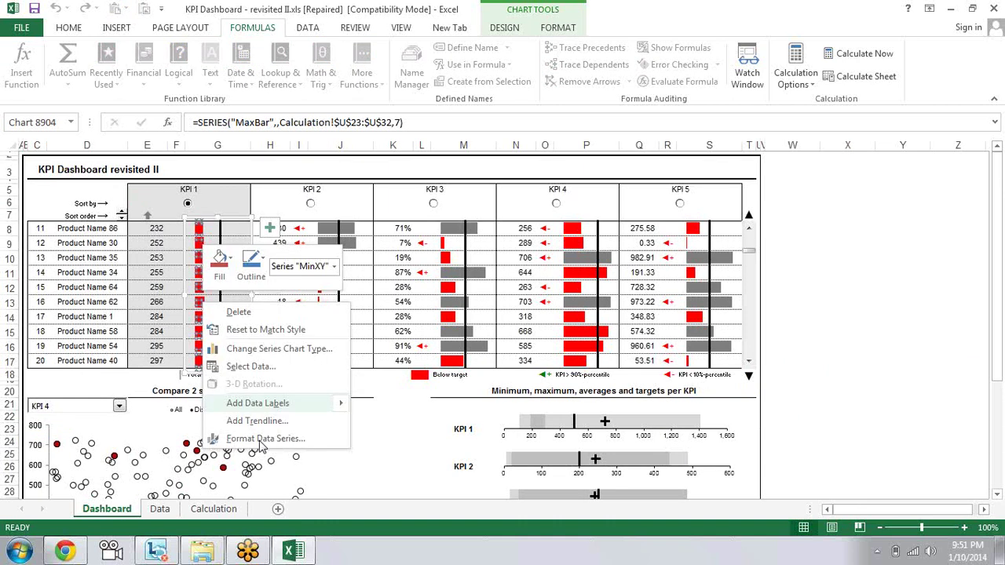
click(261, 438)
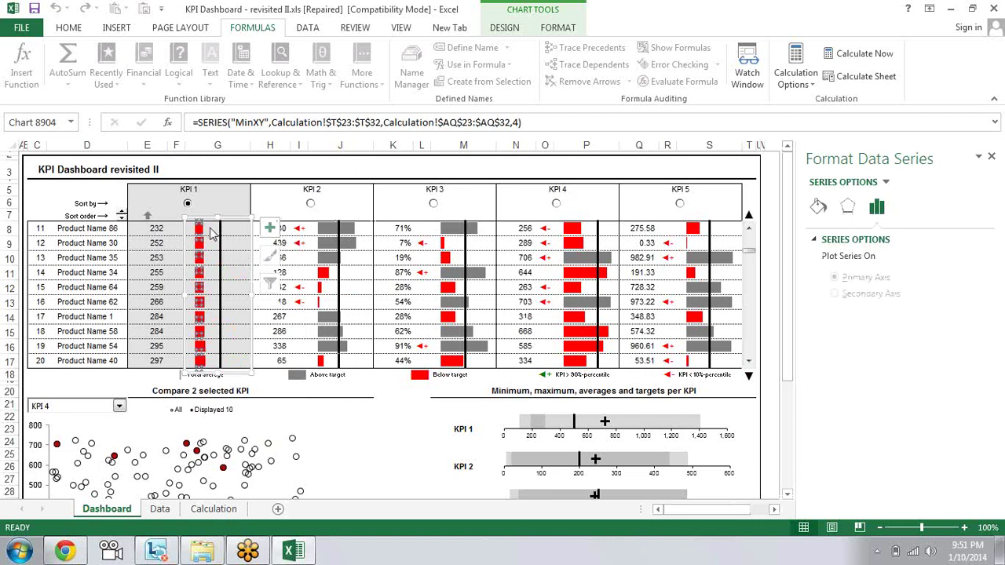
Show the Fill & Line settings for the KPI 1 chart's MaxBar series
click(217, 261)
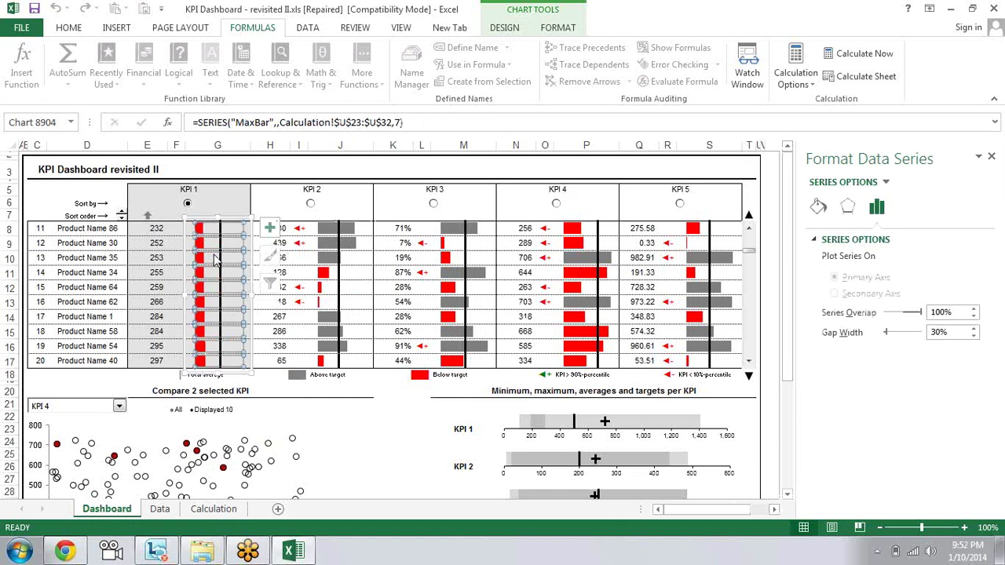
right_click(214, 255)
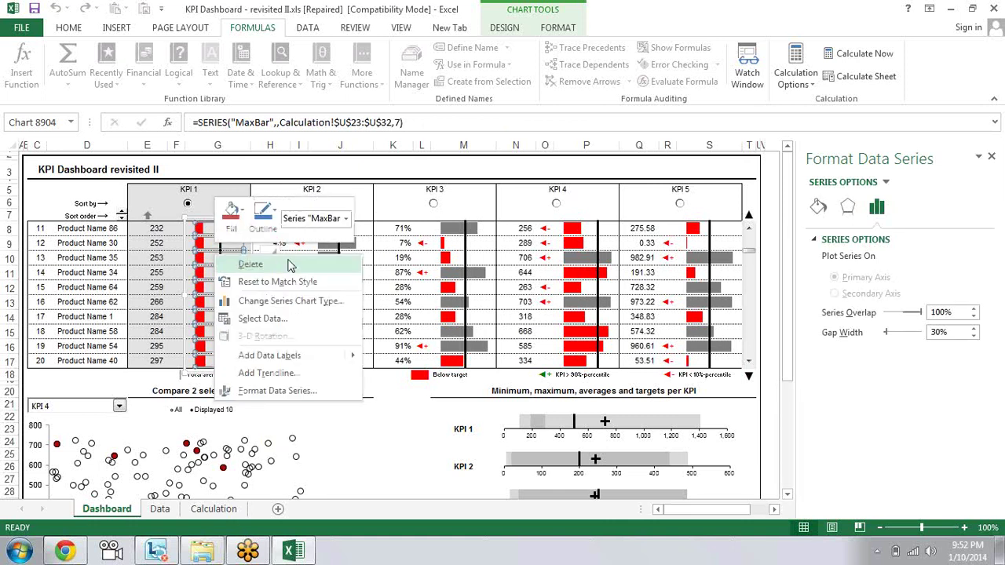
click(287, 391)
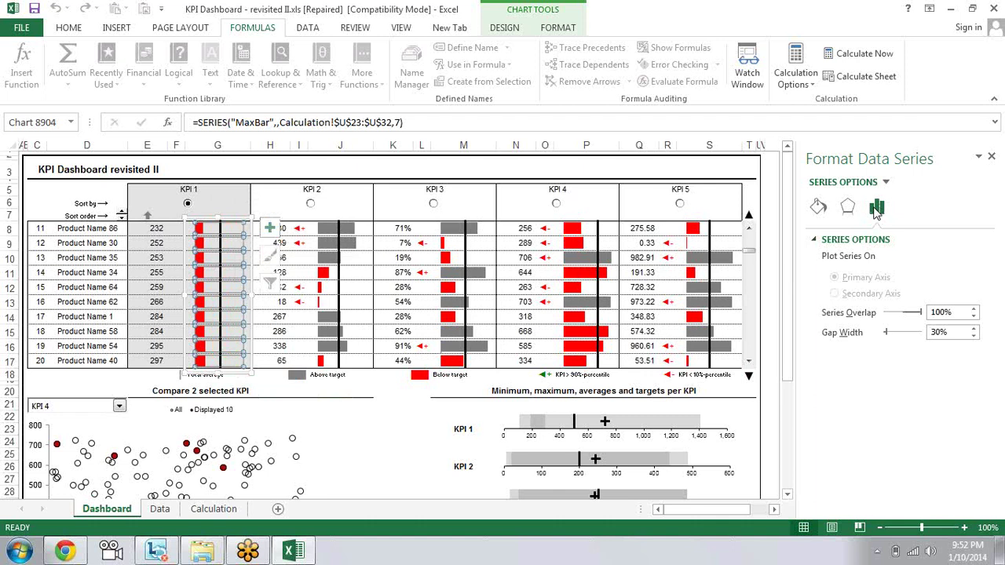
click(818, 209)
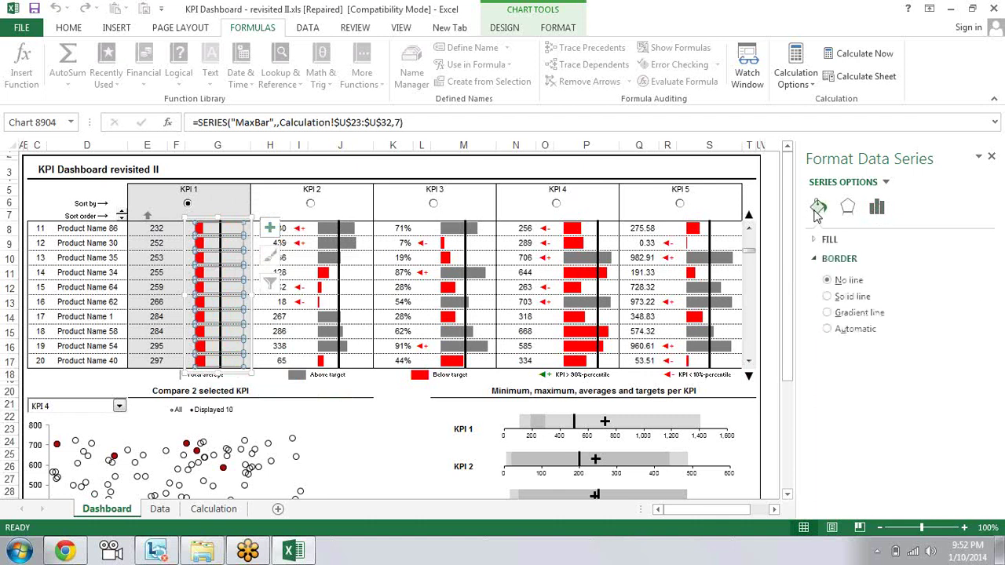
click(452, 329)
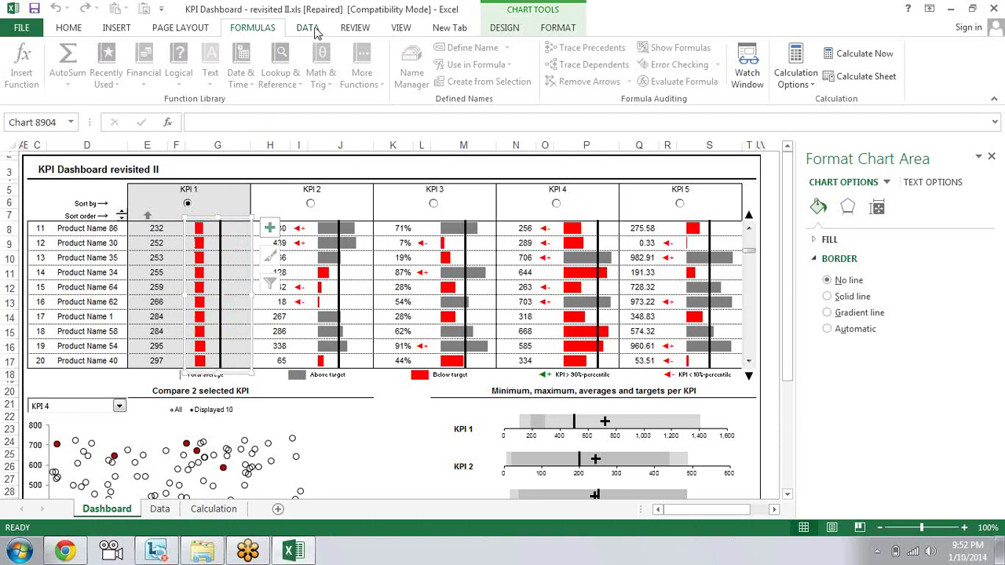
With the DATA tab showing, select the KPI 1 bars and bring up the chart area's context menu
click(312, 30)
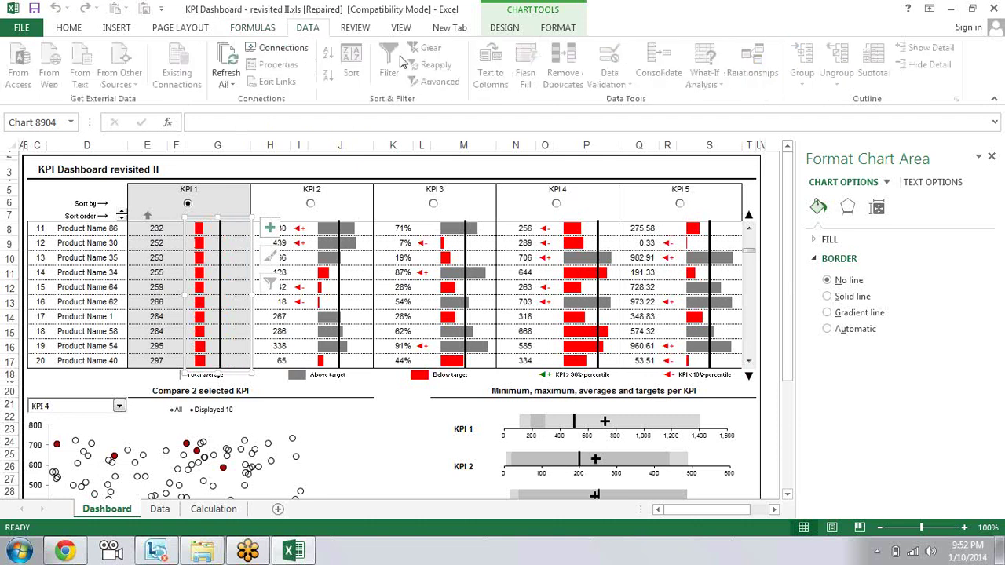
click(203, 249)
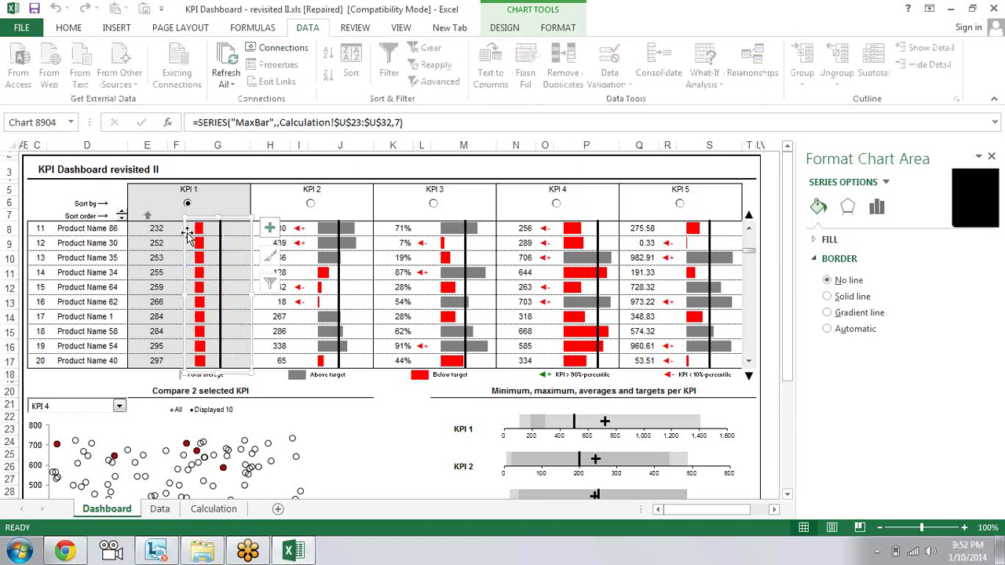
right_click(187, 233)
key(Escape)
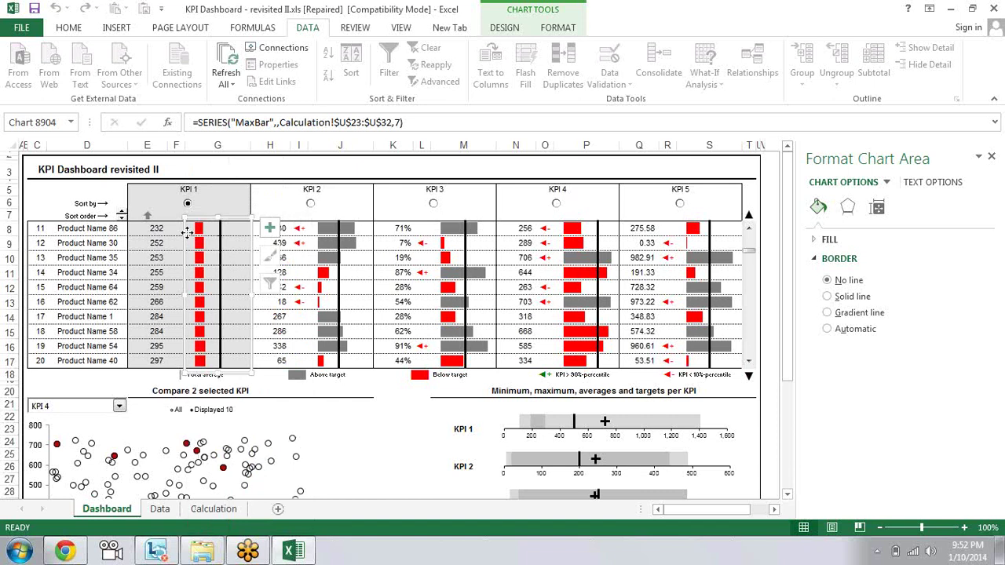
right_click(187, 233)
key(Escape)
right_click(194, 235)
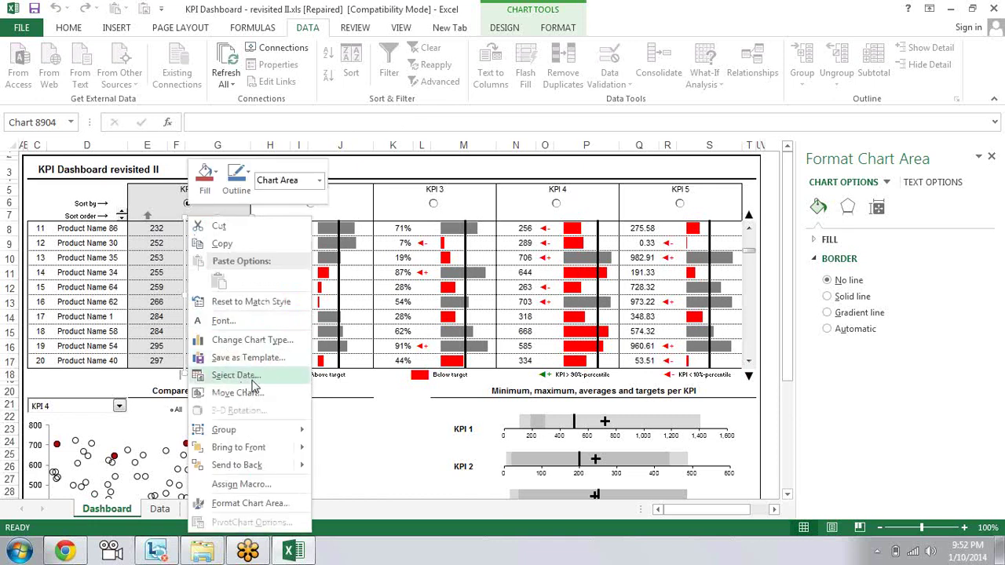
In Select Data Source, check the Black series values range Q23:Q32 without changing it
click(251, 377)
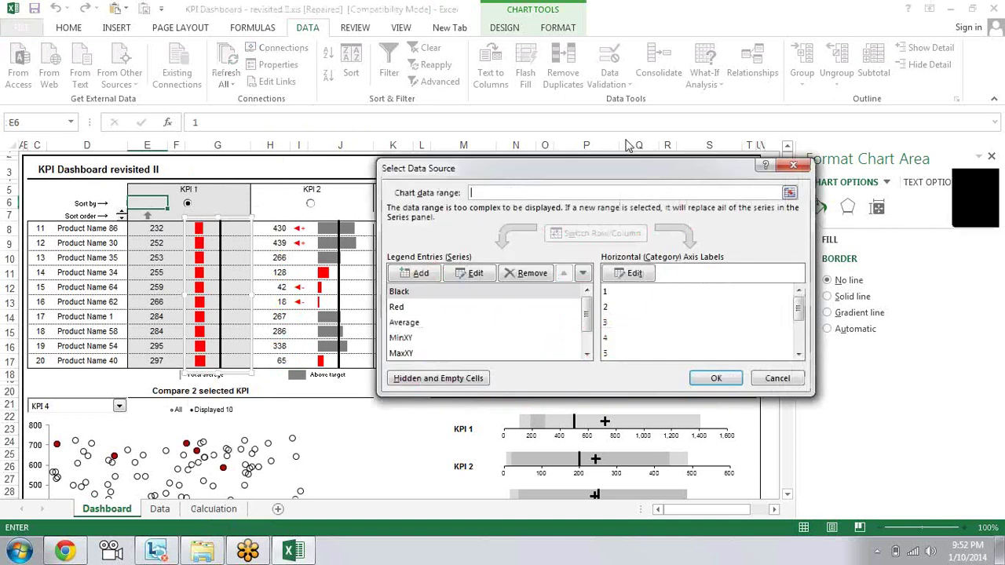
drag(598, 169, 532, 110)
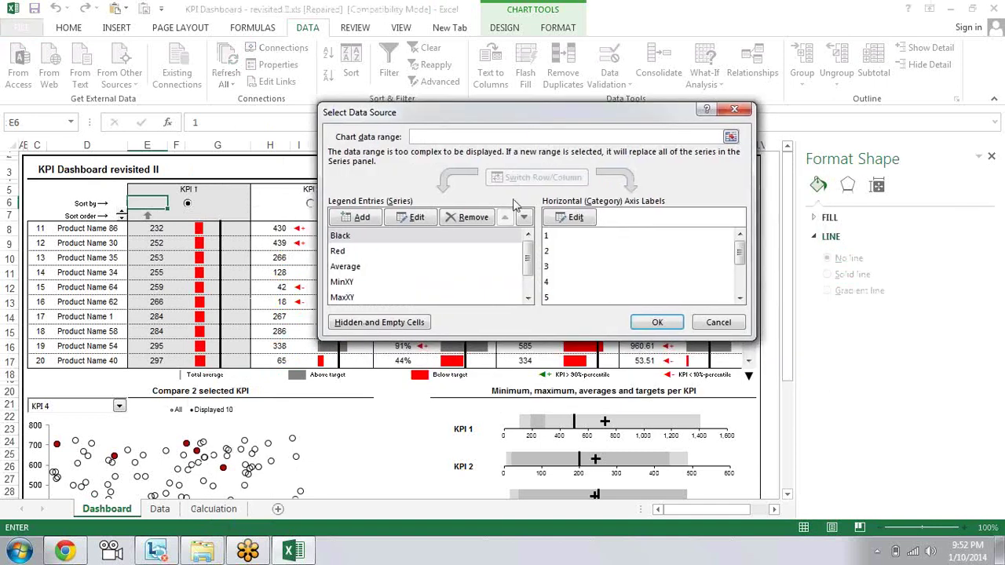
click(416, 217)
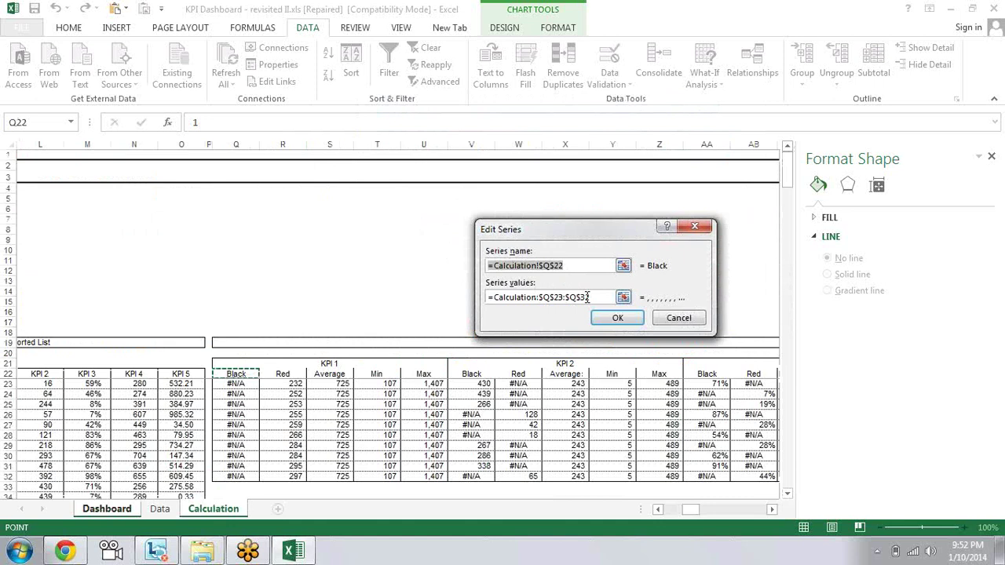
click(587, 297)
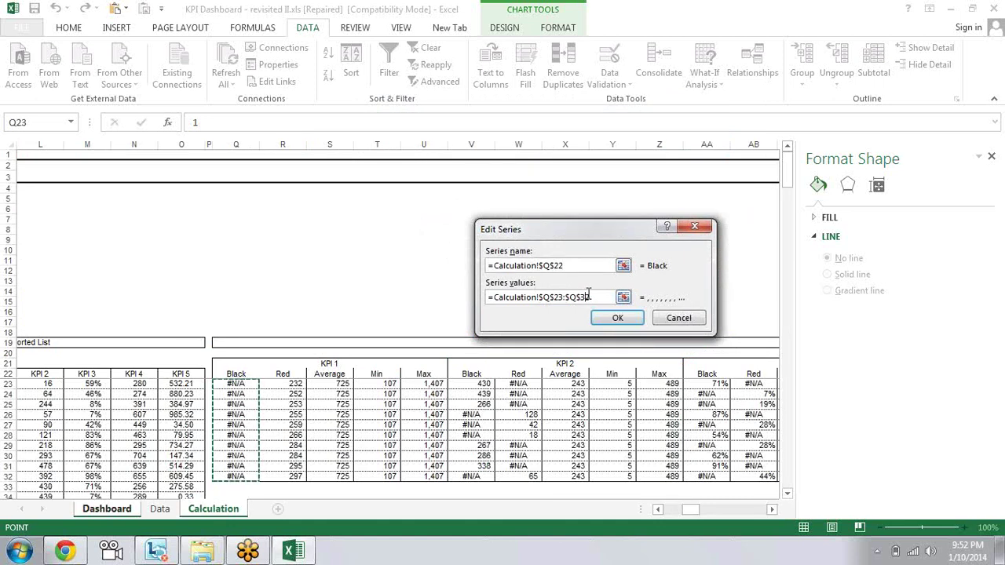
click(675, 318)
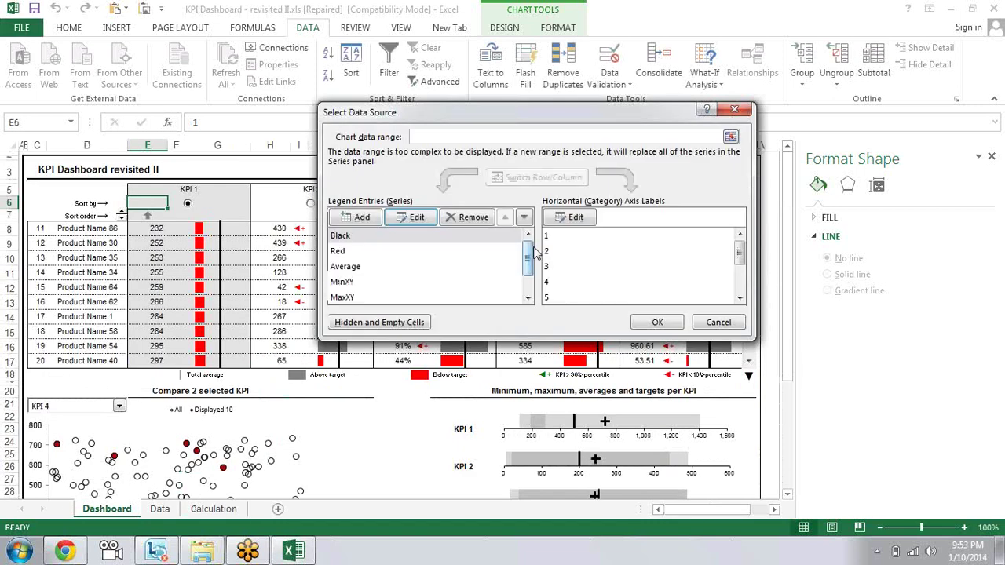
Look over the Red and Average series, then cancel the dialog unchanged
click(341, 252)
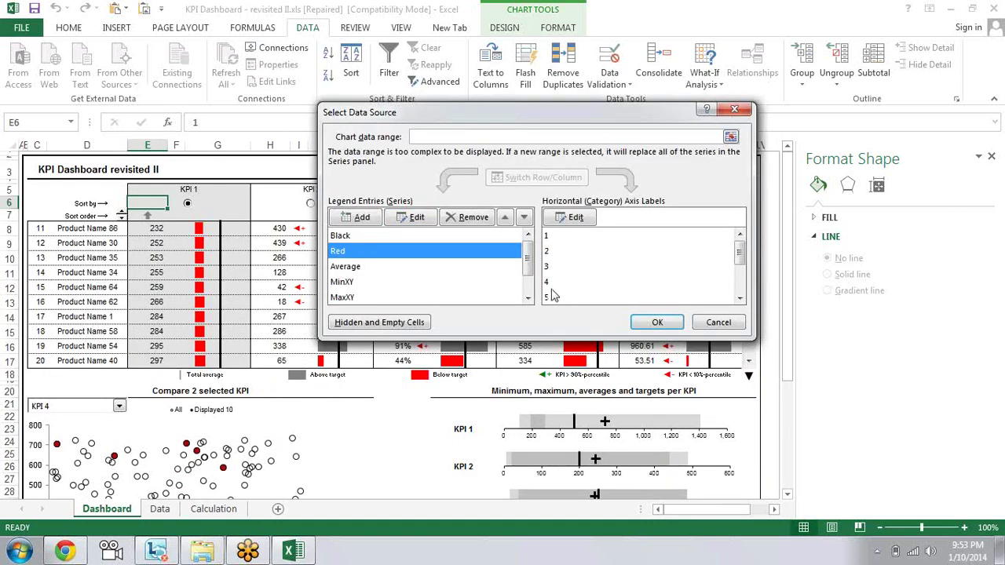
drag(529, 261, 528, 284)
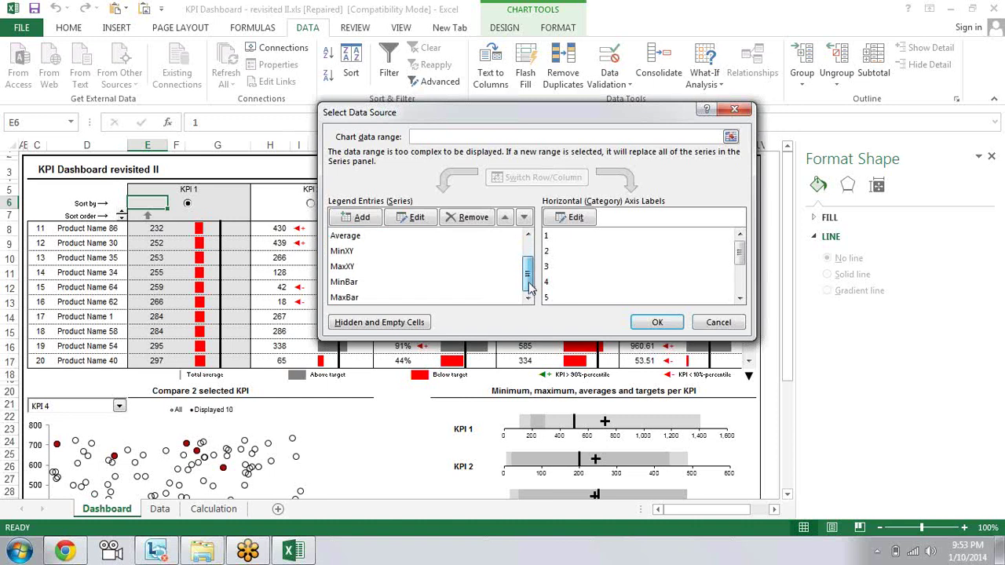
click(365, 238)
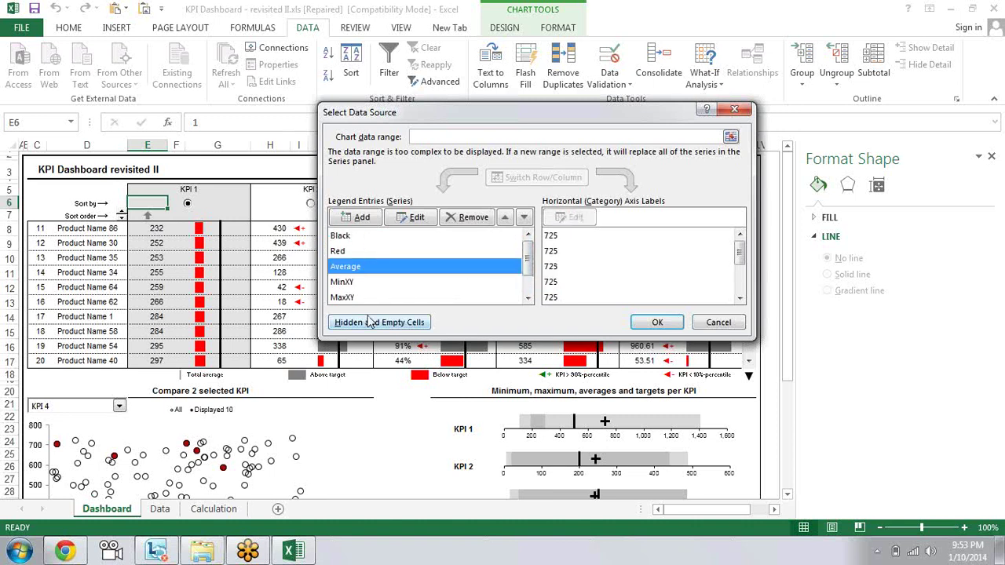
click(528, 299)
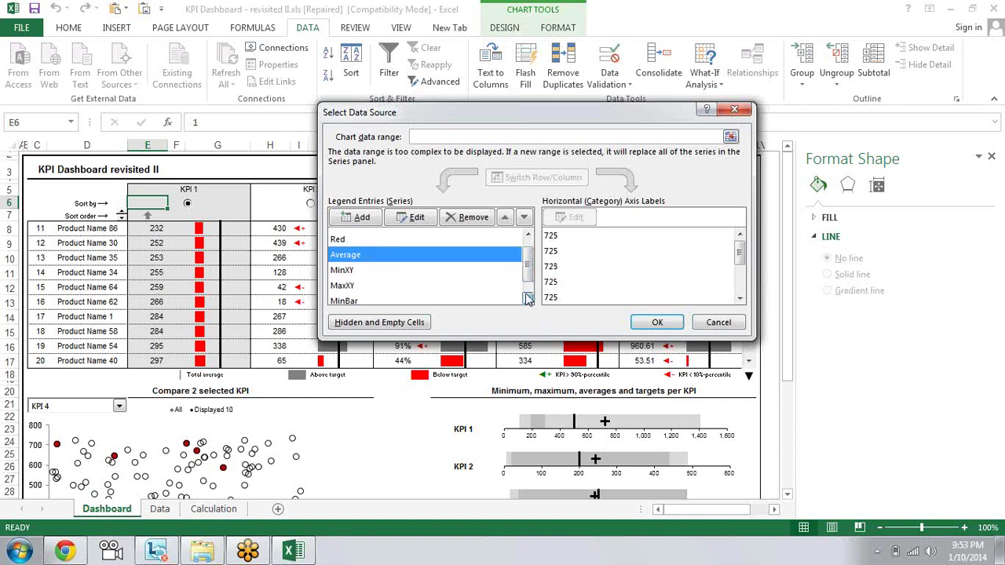
click(528, 299)
click(528, 299)
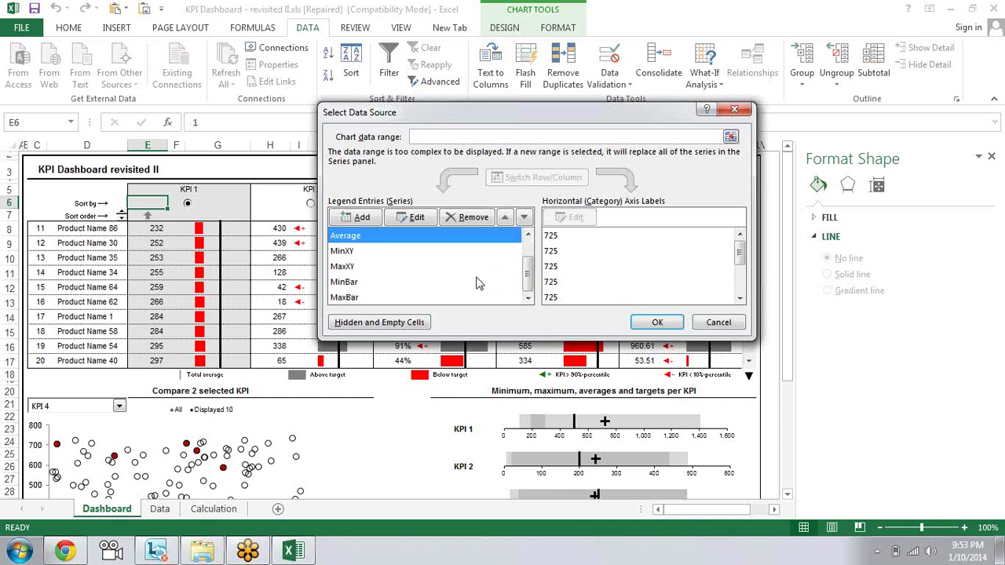
click(719, 322)
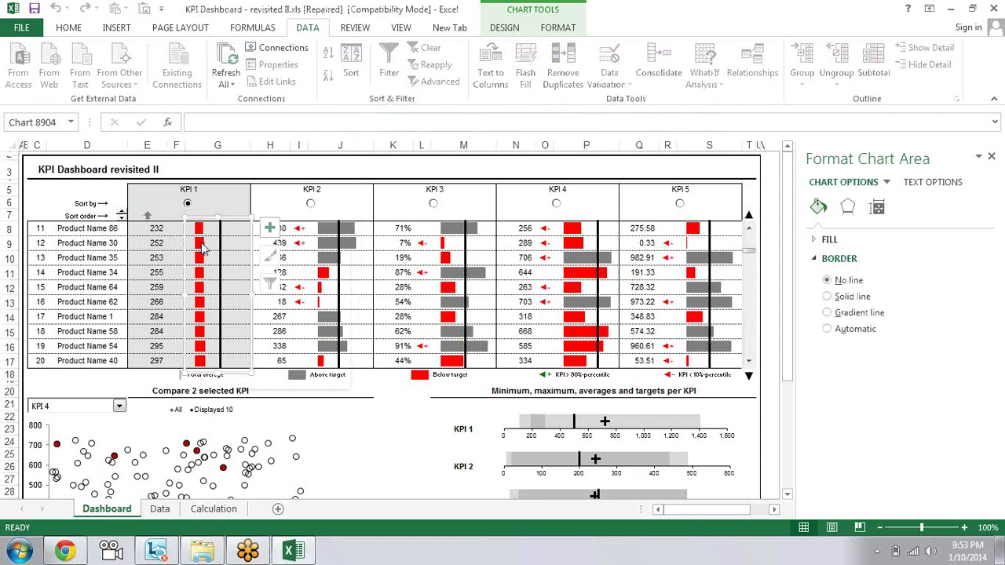
Nudge the KPI 1 bar chart slightly within column G and show the Chart Tools Design commands
right_click(202, 248)
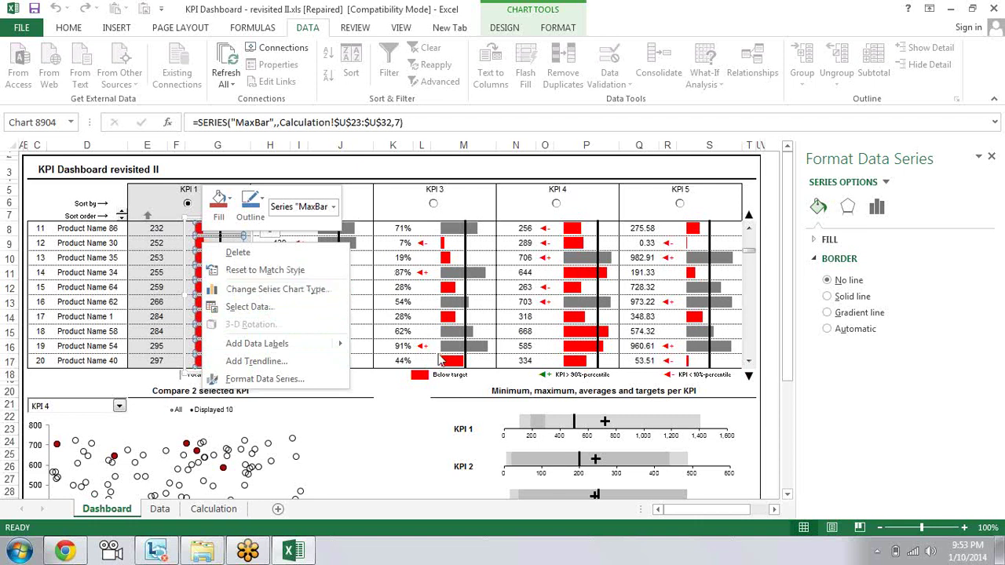
key(Escape)
mouse_move(436, 355)
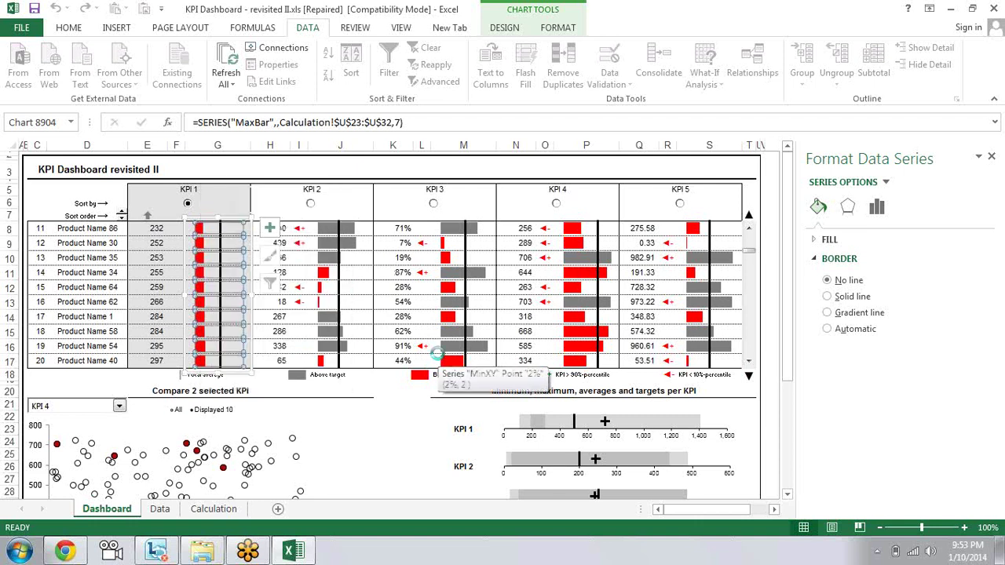
click(222, 236)
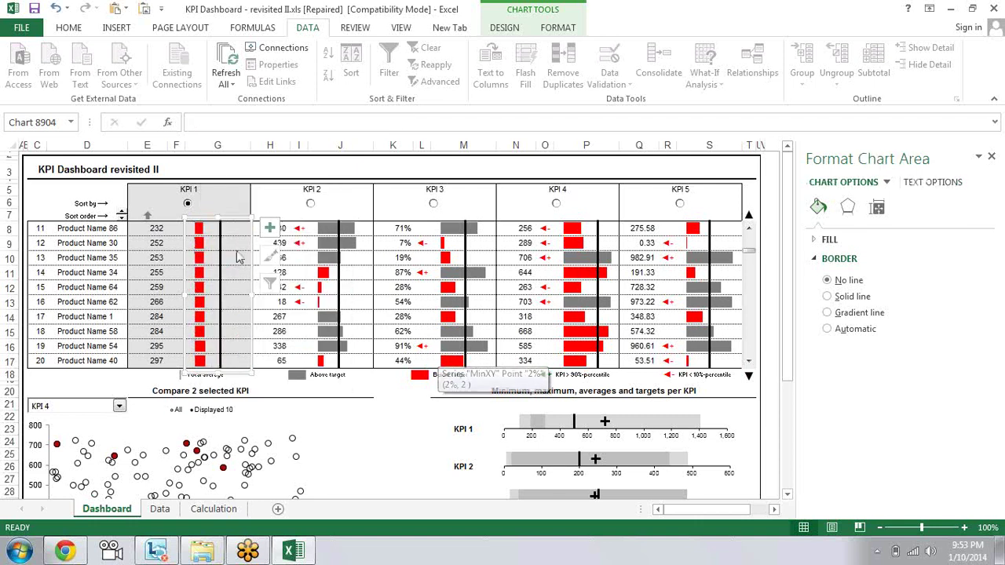
drag(230, 221, 394, 351)
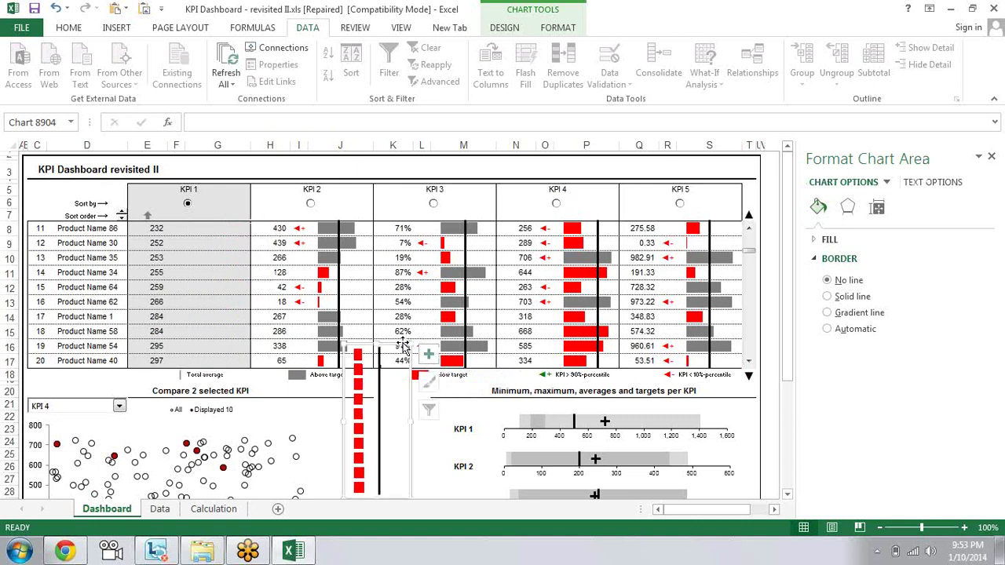
key(Escape)
drag(245, 213, 232, 215)
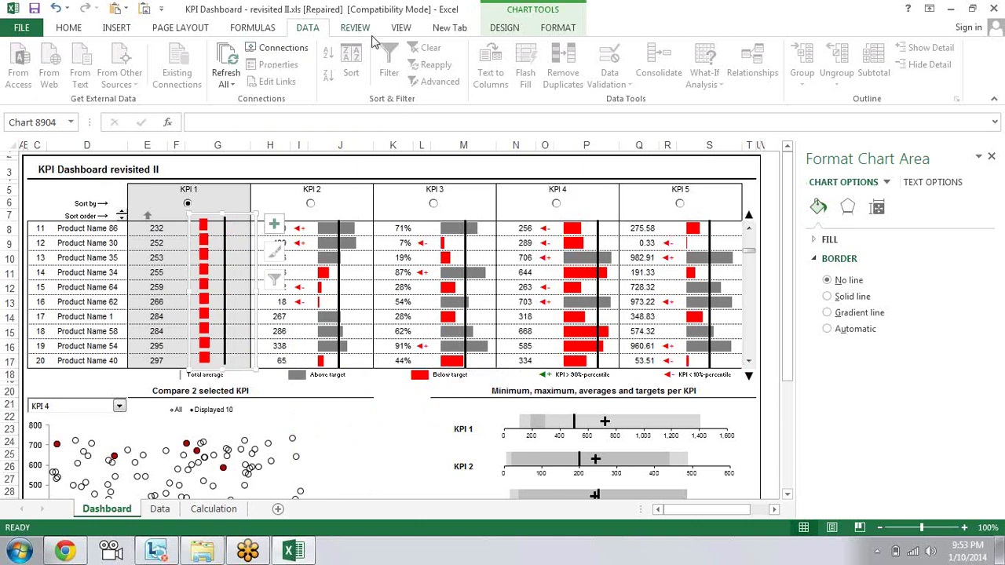
click(506, 29)
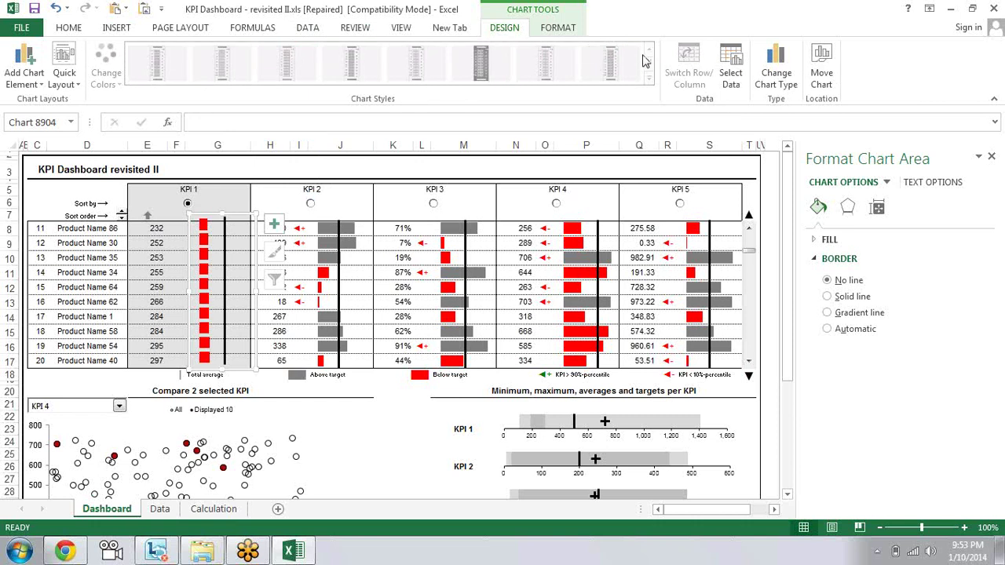
Deselect the chart, then select the KPI 1 chart and its MaxBar series
key(Escape)
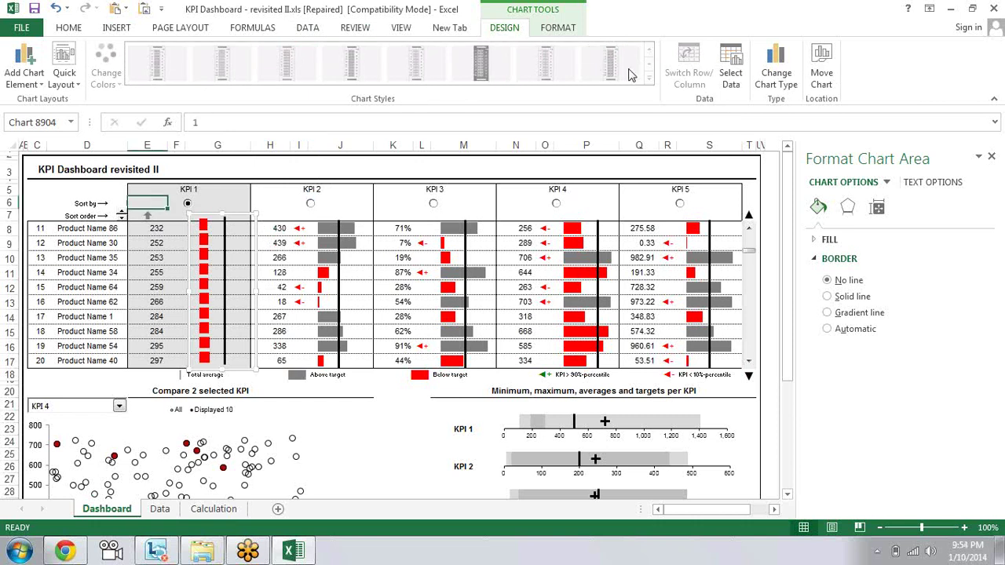
key(Escape)
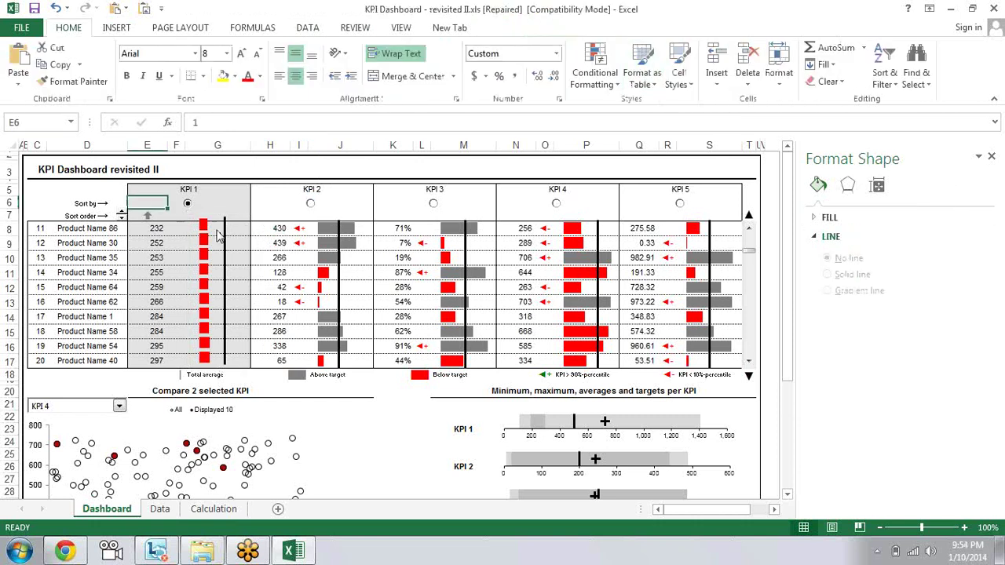
click(217, 236)
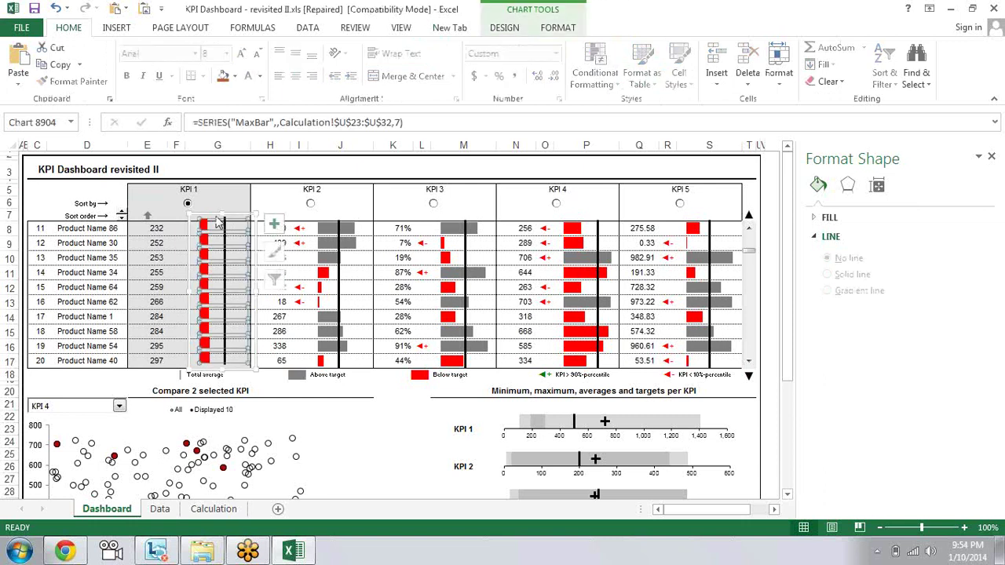
click(219, 224)
click(212, 219)
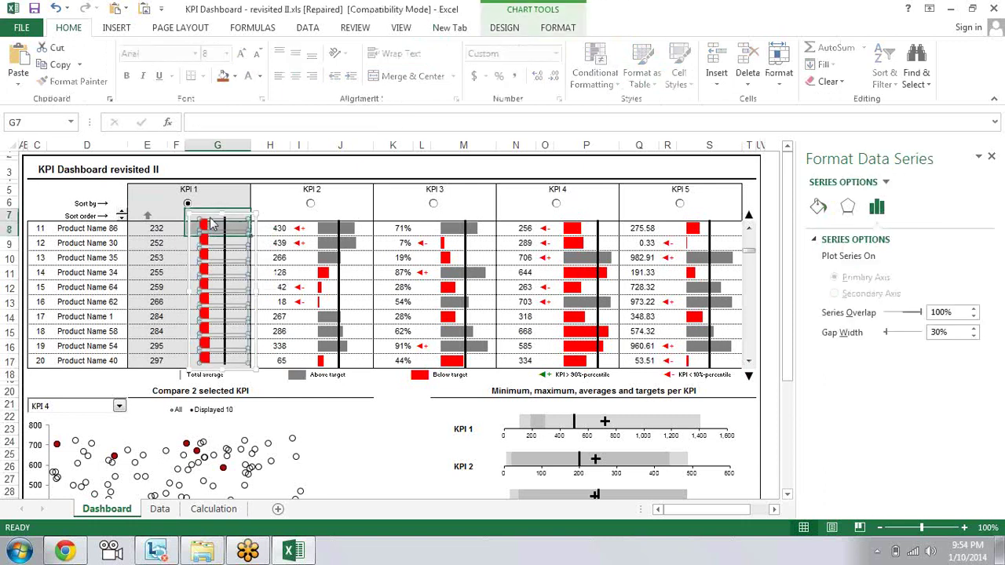
click(210, 222)
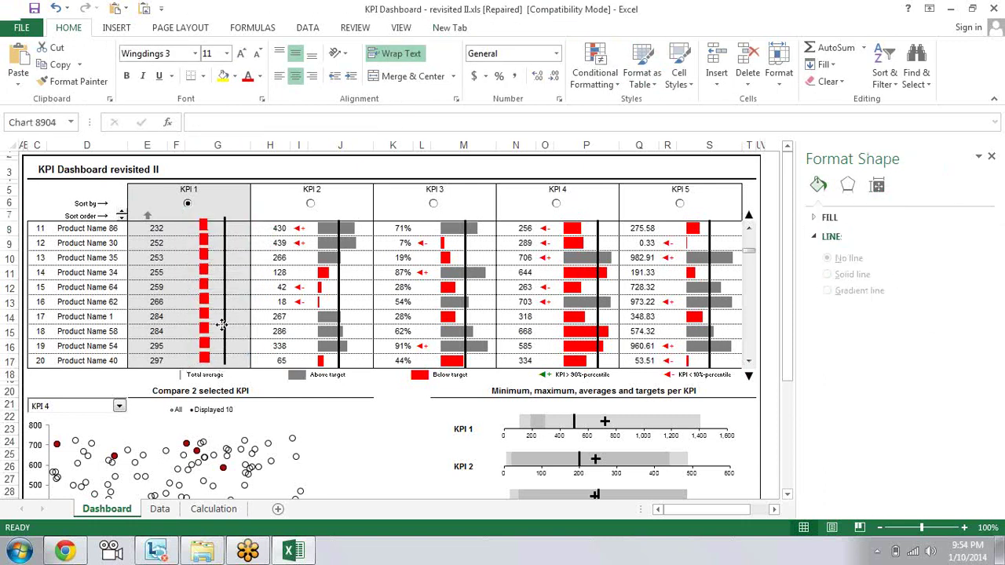
click(228, 333)
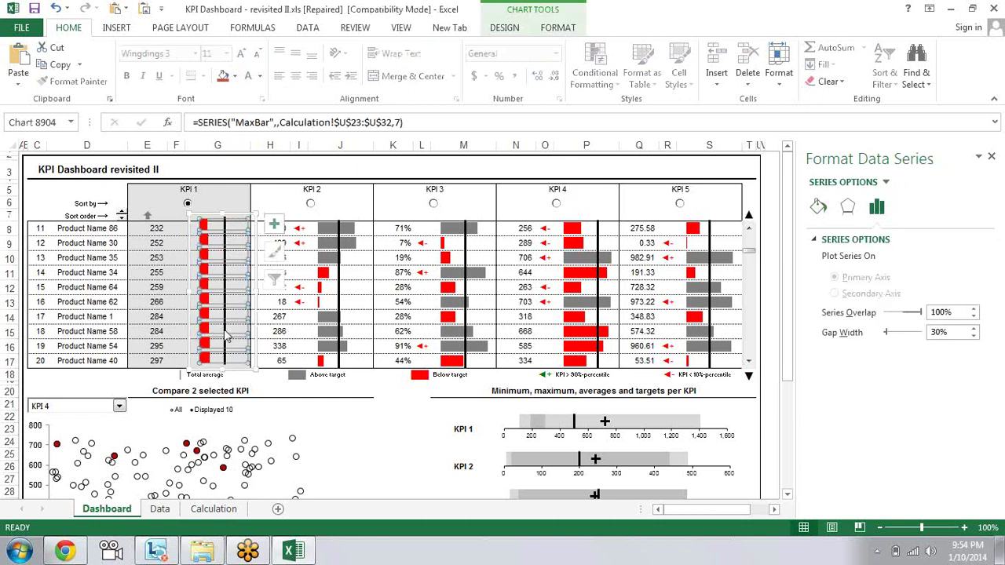
click(227, 333)
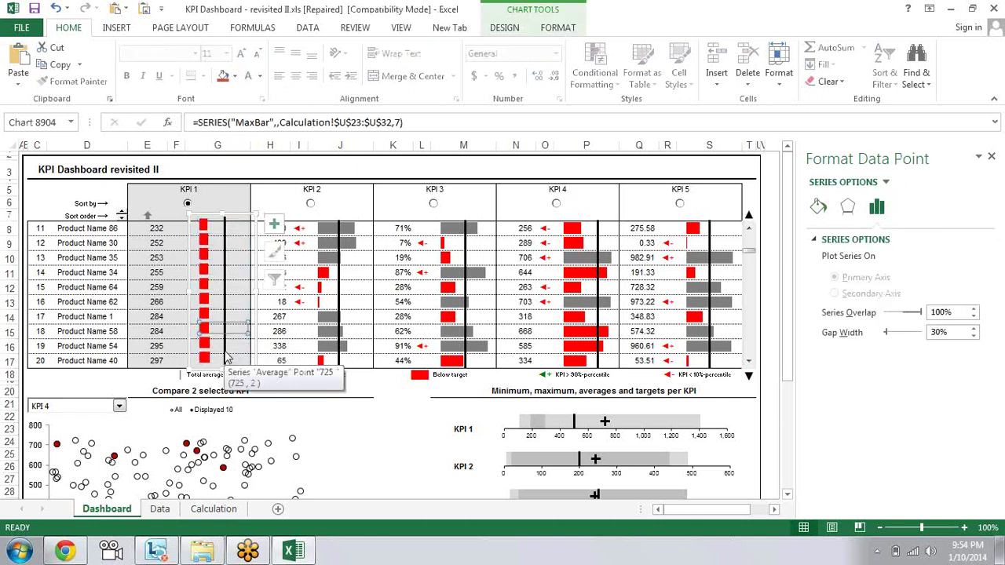
Open Format Data Series from the Average series, then switch it to MaxBar (100% overlap, 30% gap)
click(225, 354)
click(226, 348)
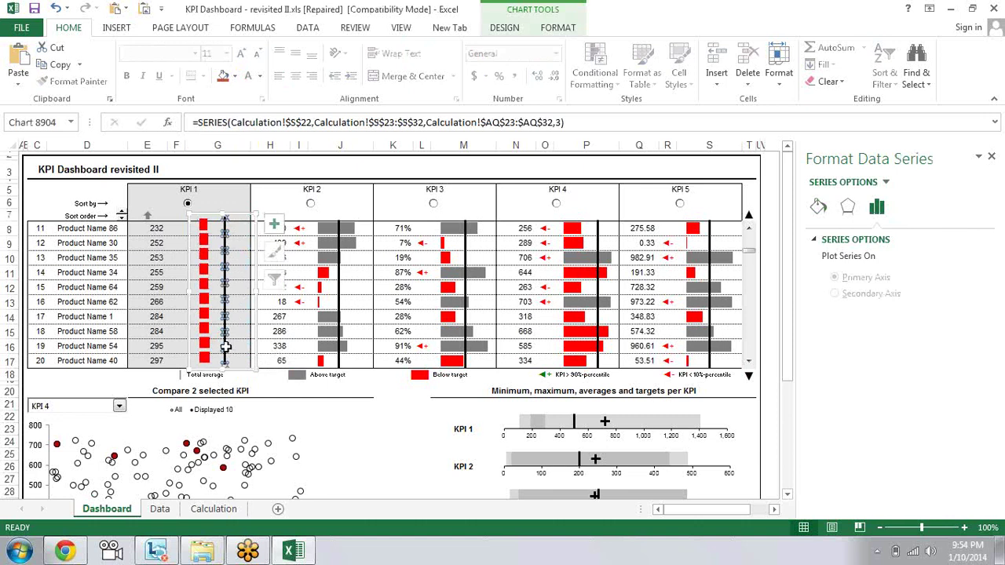
right_click(225, 346)
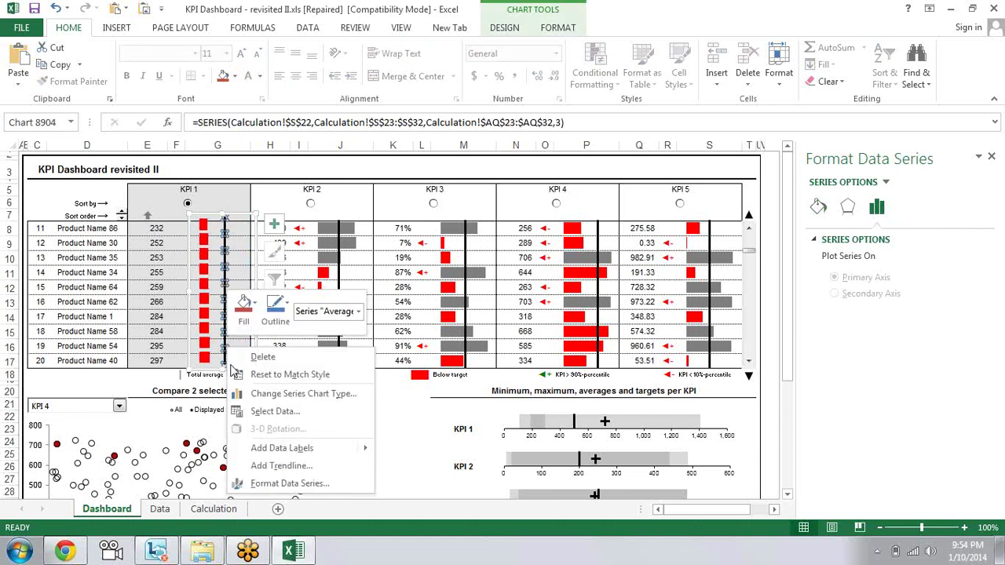
click(284, 483)
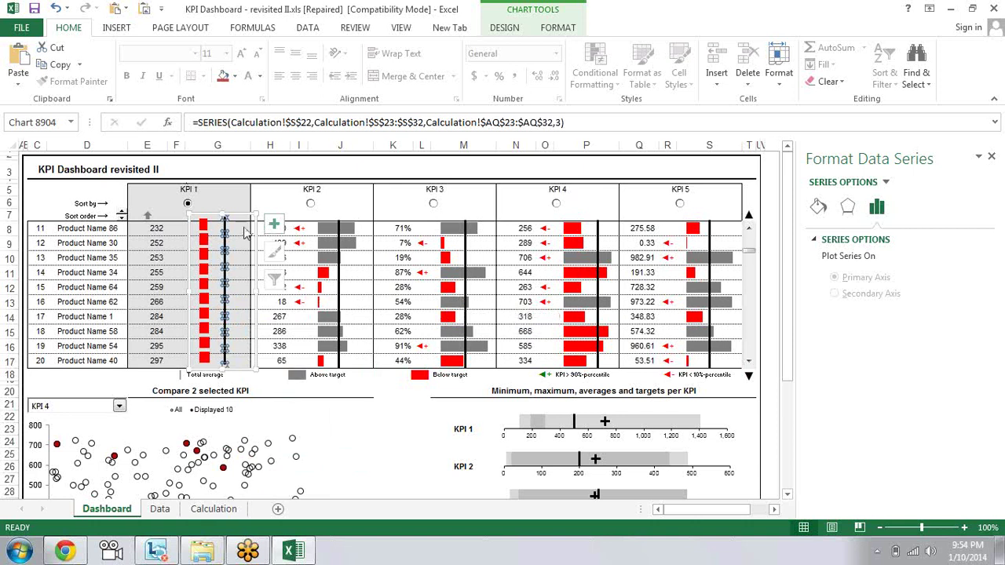
click(210, 234)
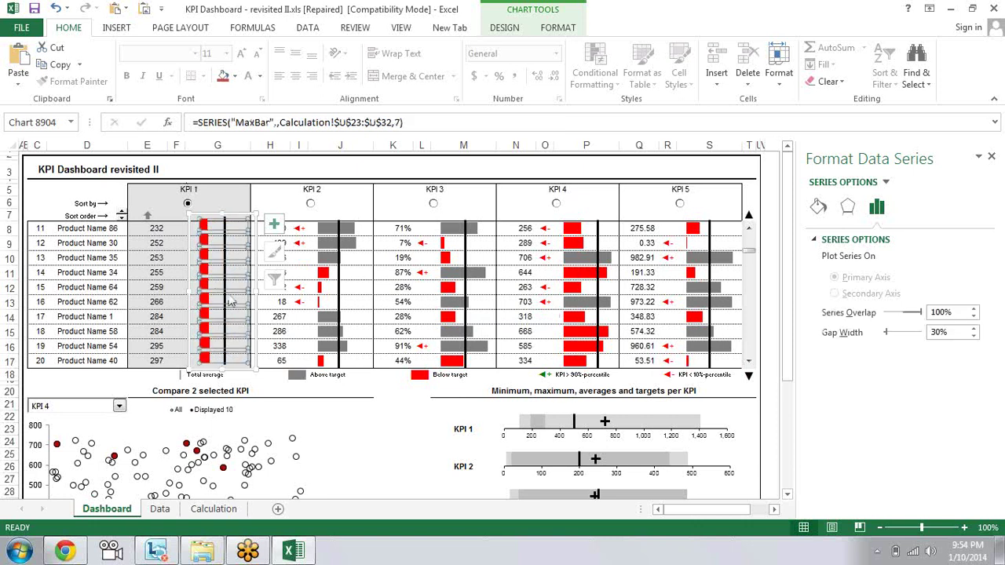
click(345, 268)
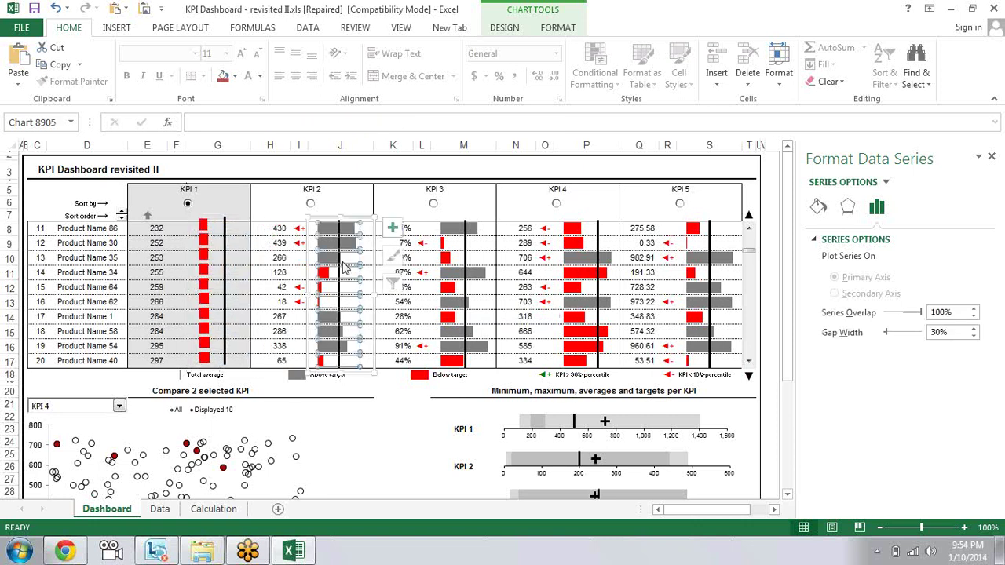
click(339, 292)
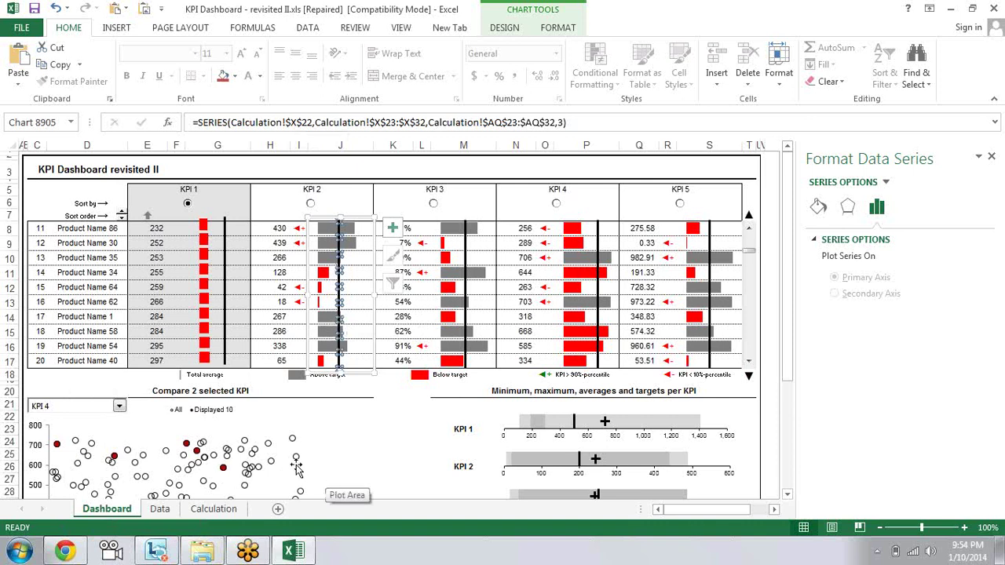
click(161, 510)
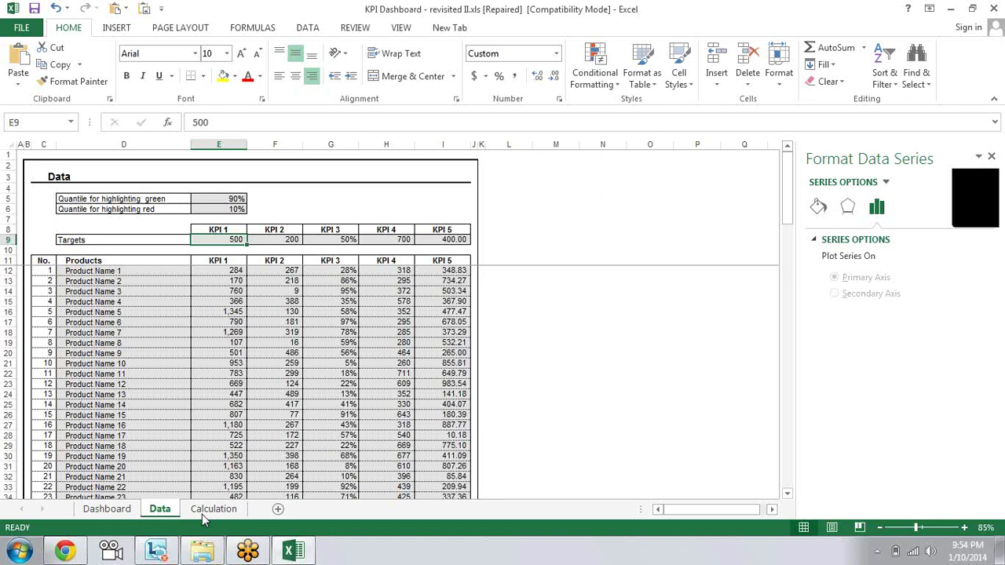
click(202, 511)
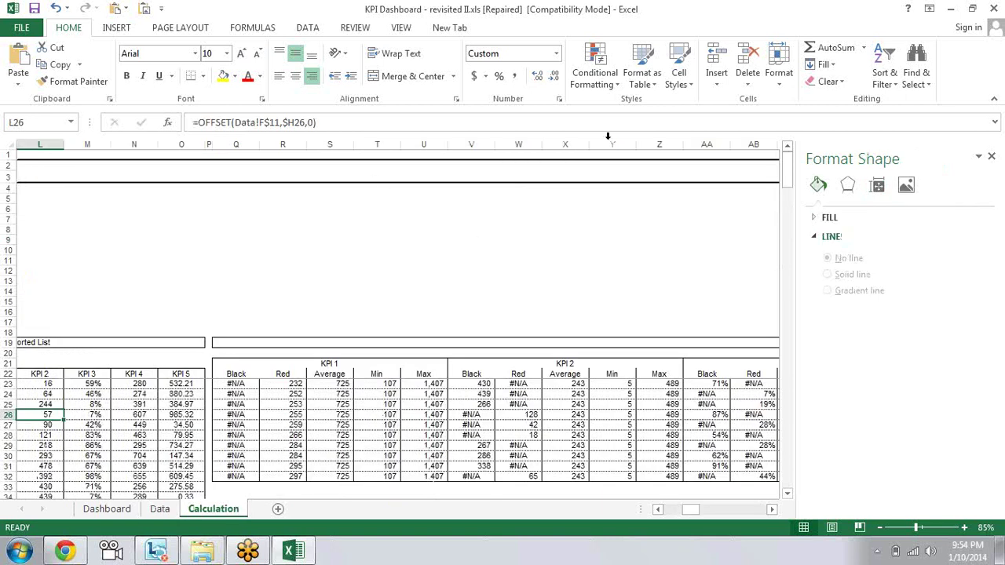
click(577, 383)
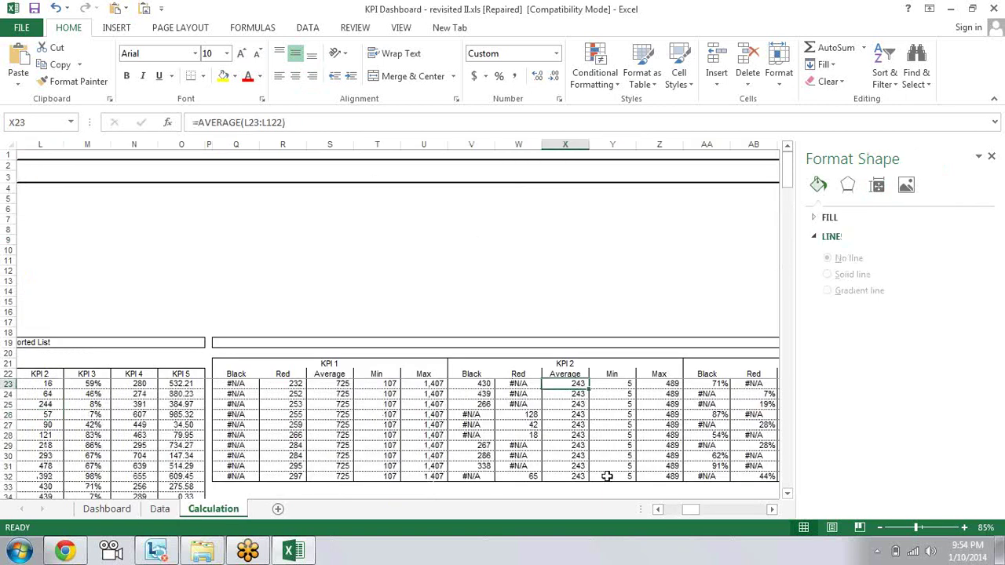
key(Down)
key(Down)
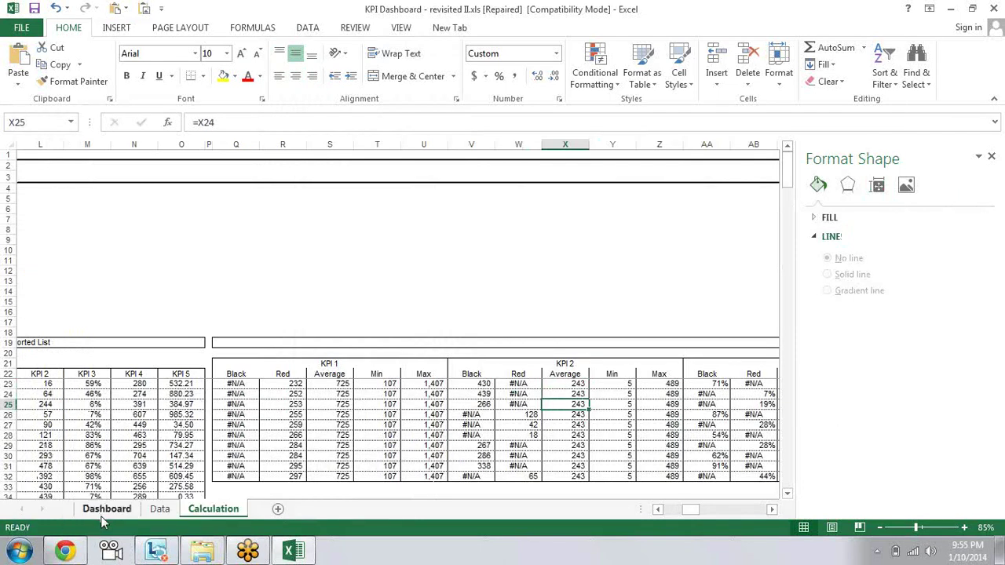
click(99, 513)
click(355, 279)
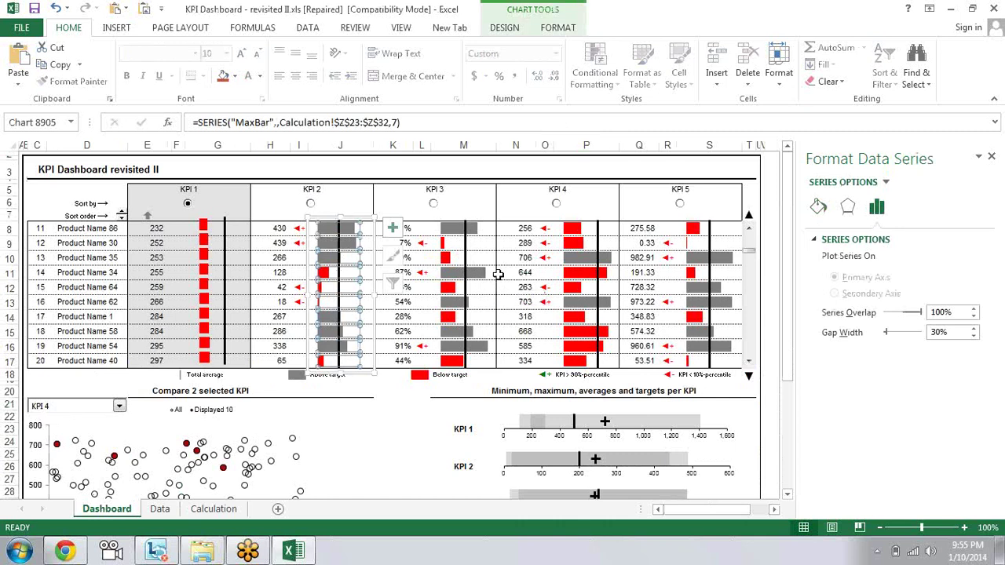
click(490, 274)
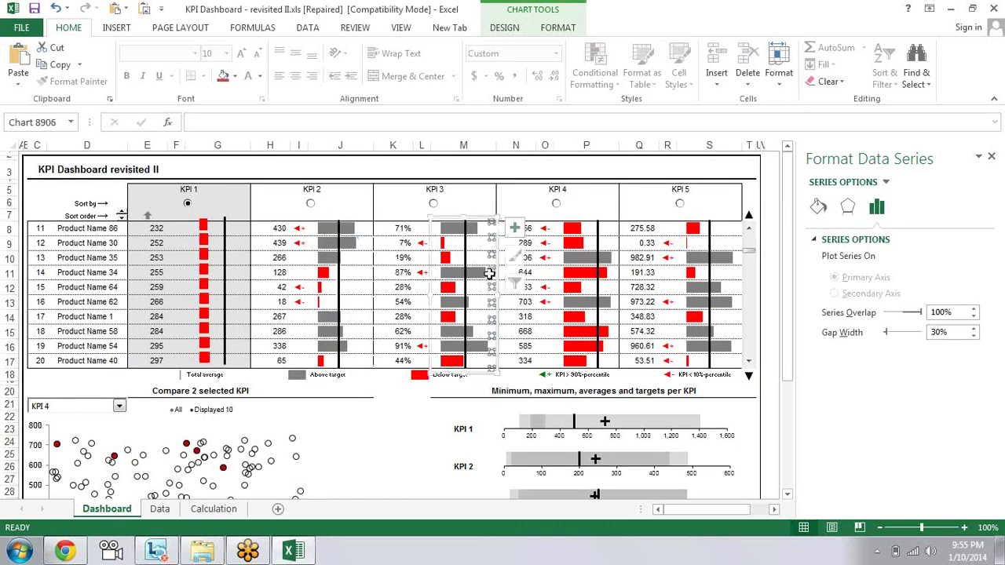
click(489, 367)
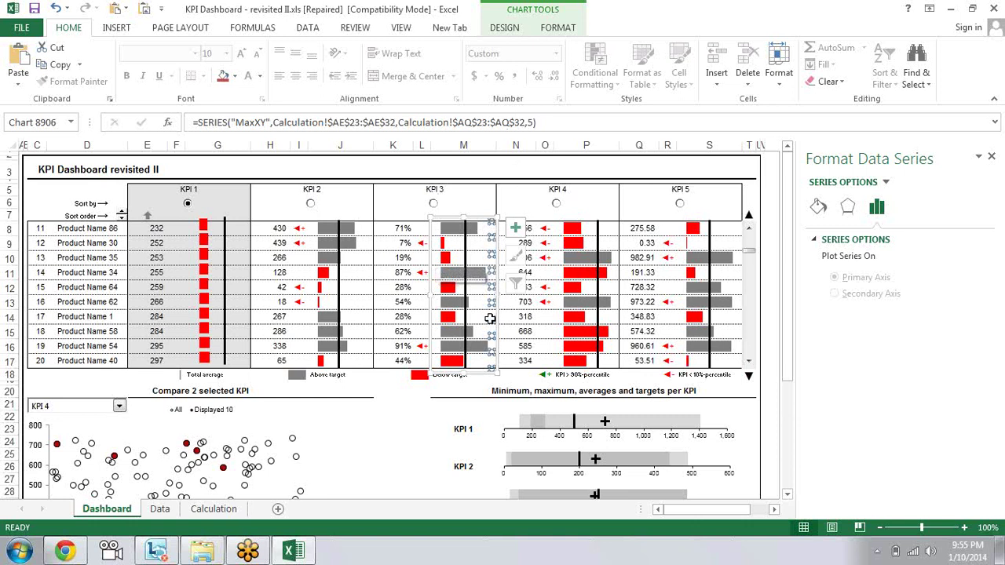
click(436, 263)
click(488, 257)
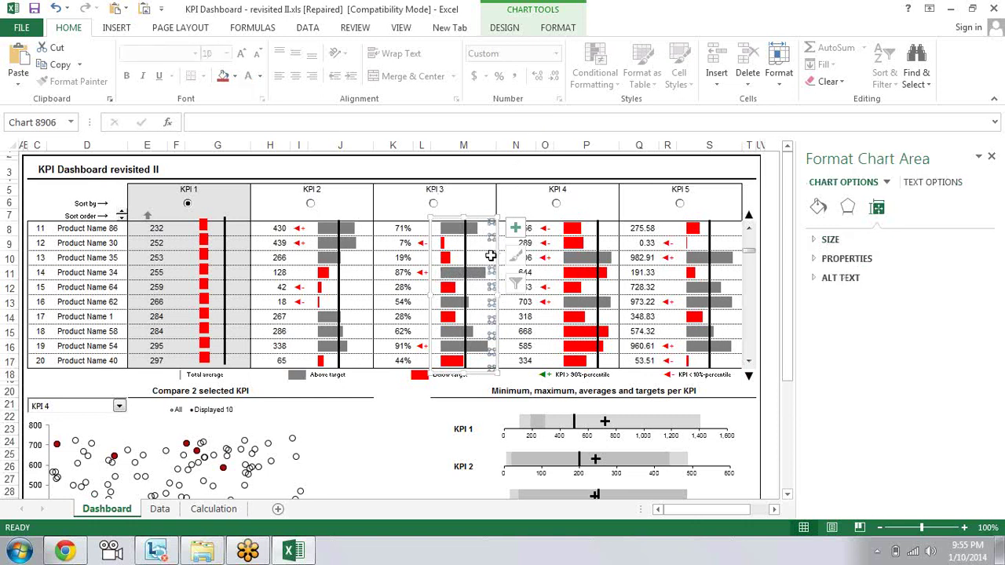
click(497, 281)
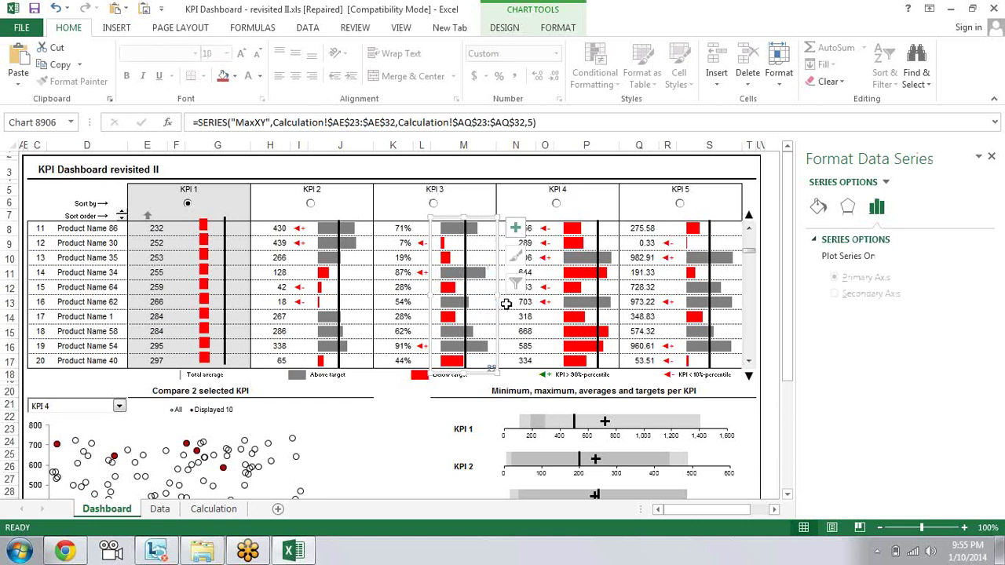
click(506, 304)
click(506, 303)
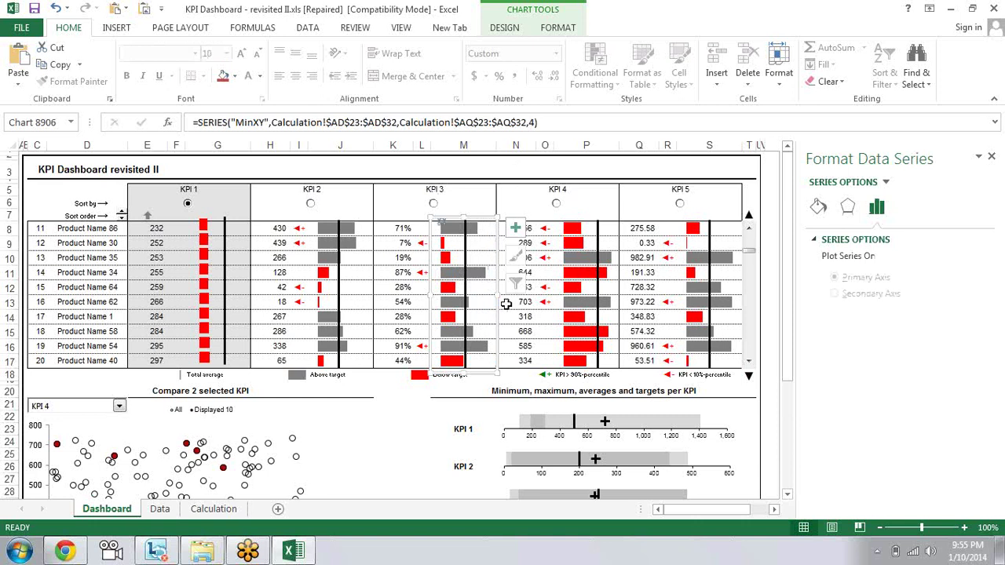
click(506, 304)
drag(436, 222, 445, 234)
click(367, 169)
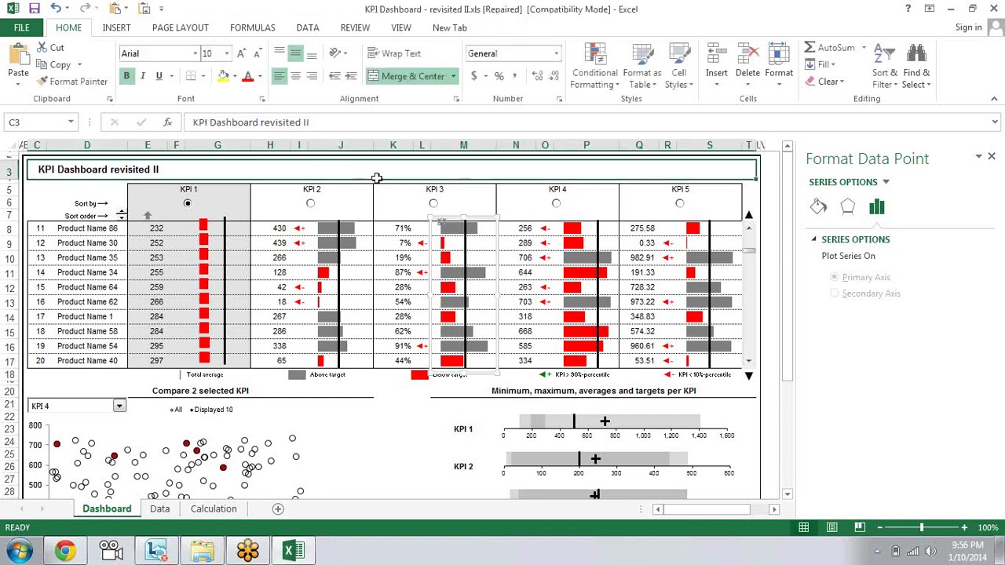
click(310, 204)
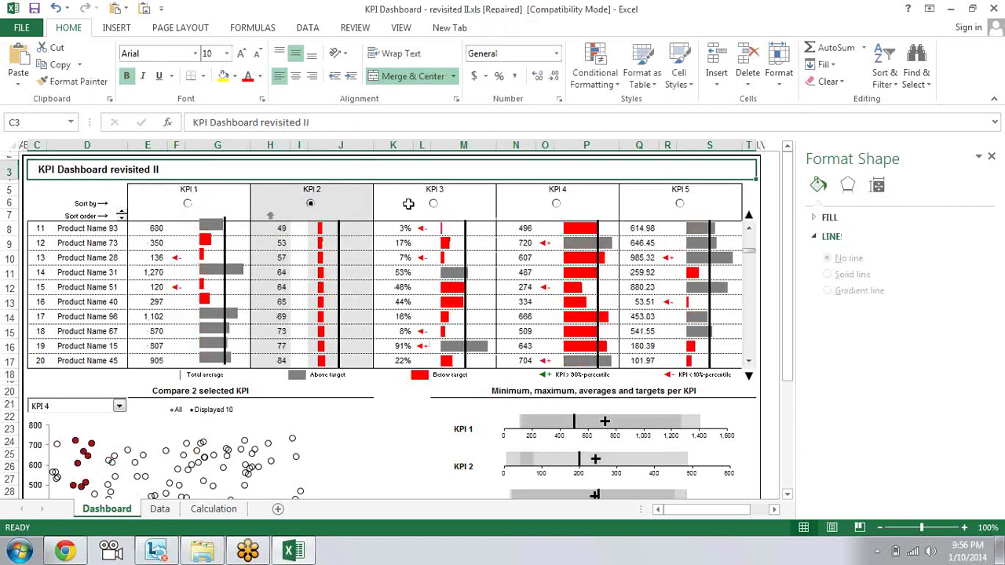
click(188, 206)
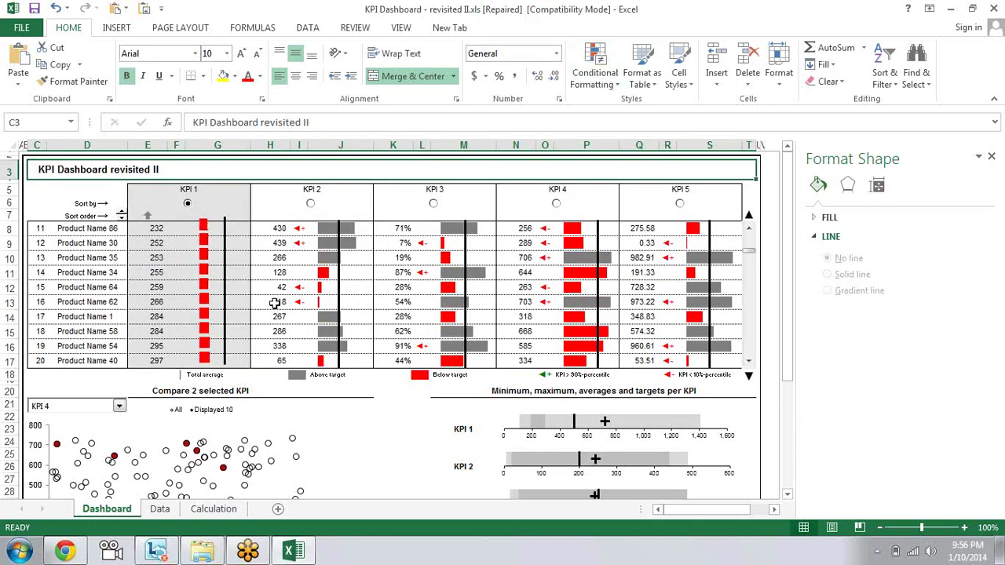
drag(150, 192, 231, 364)
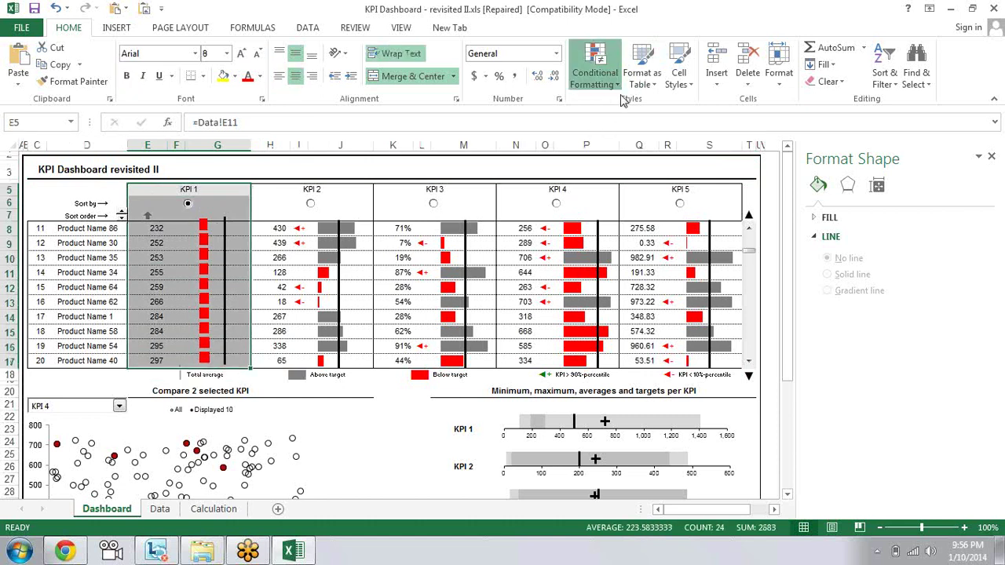
click(596, 78)
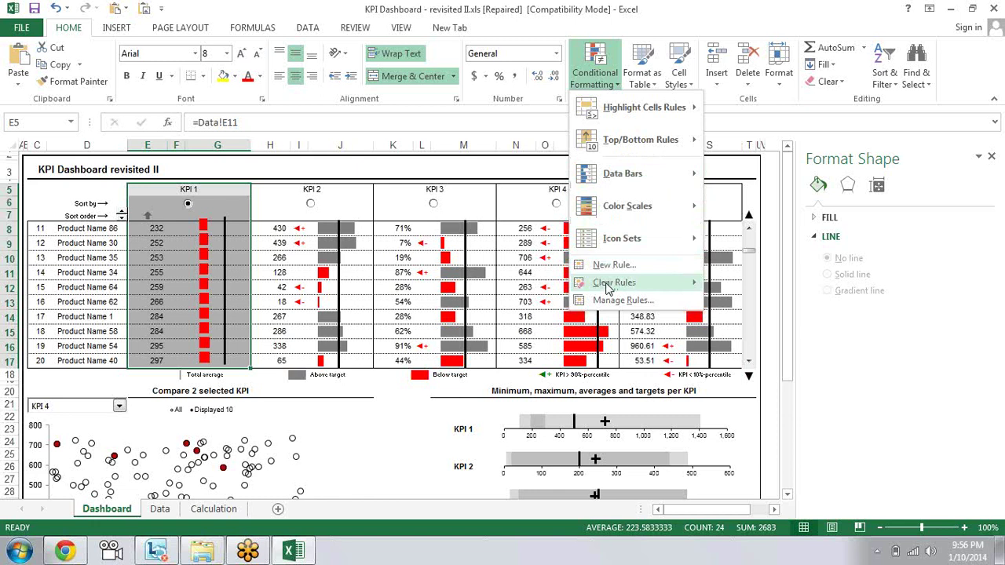
mouse_move(614, 283)
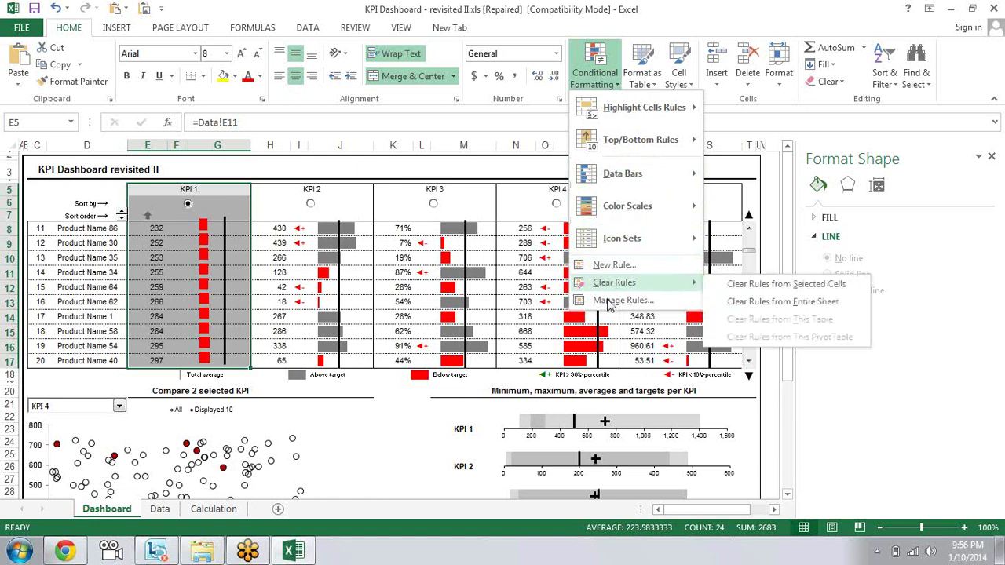
click(609, 302)
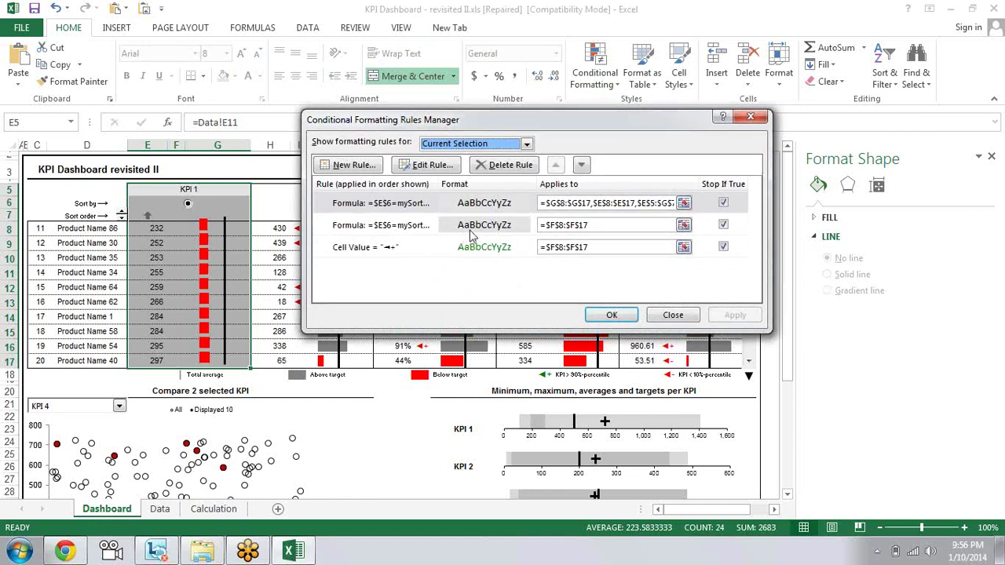
click(419, 224)
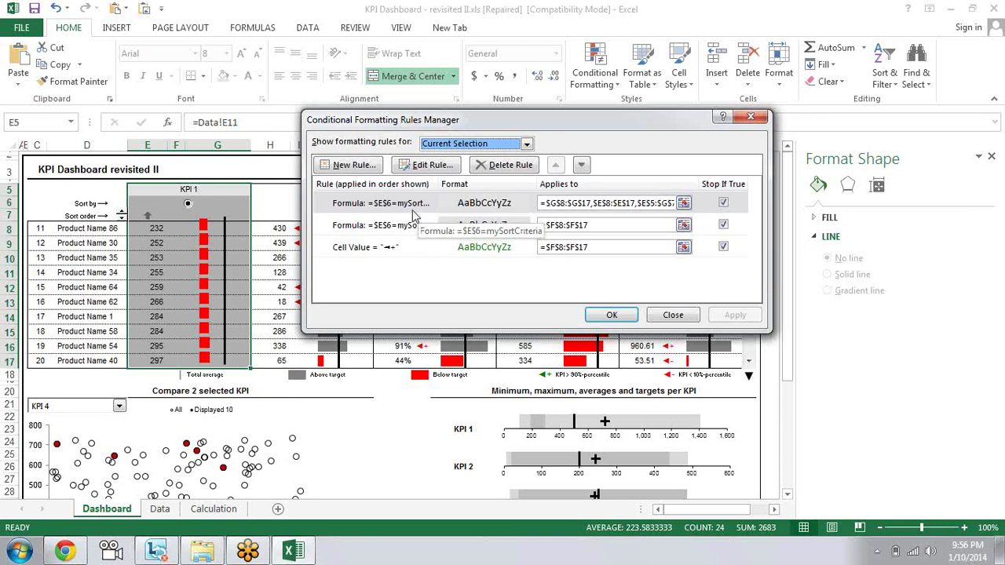
double_click(416, 205)
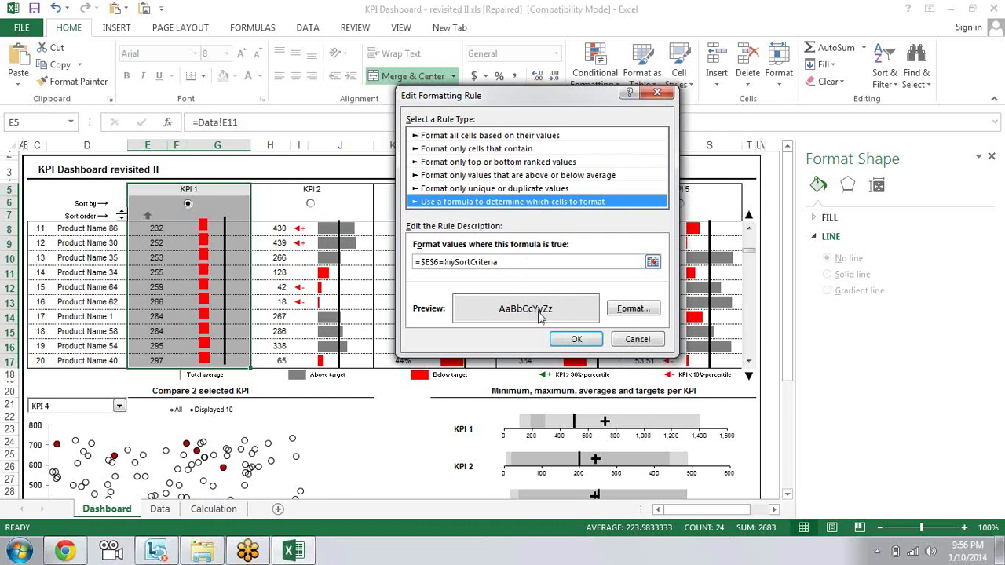
click(639, 342)
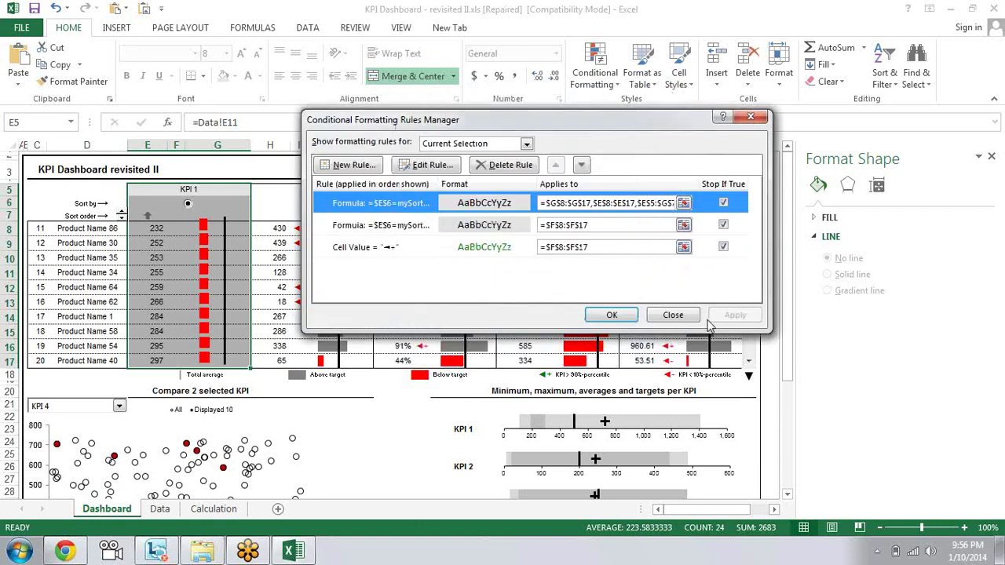
click(683, 318)
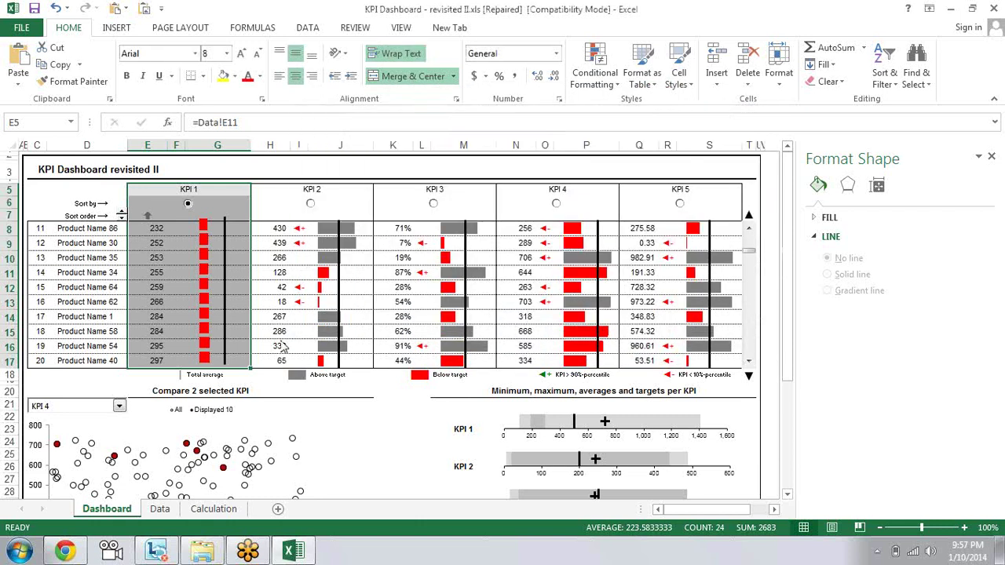
Reveal the hidden sort-by values 1, 2 and 3 in E6, H6 and K6
click(142, 162)
key(Down)
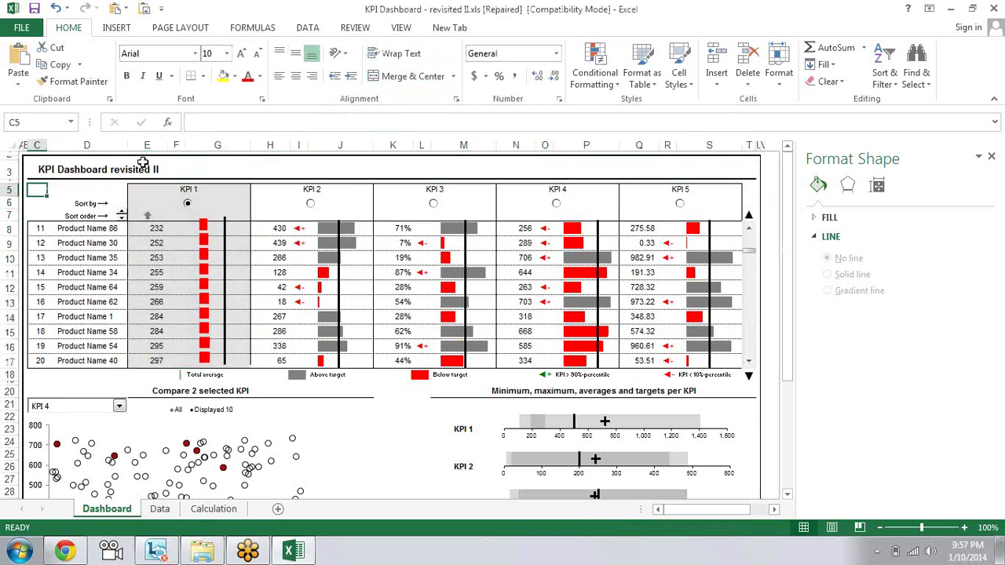
key(Right)
key(Right)
key(Left)
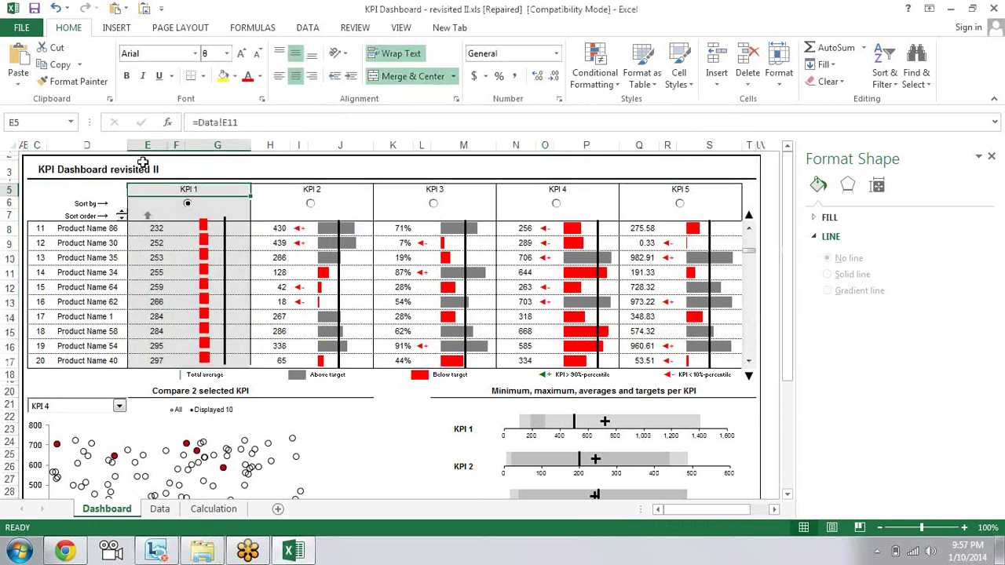
key(Down)
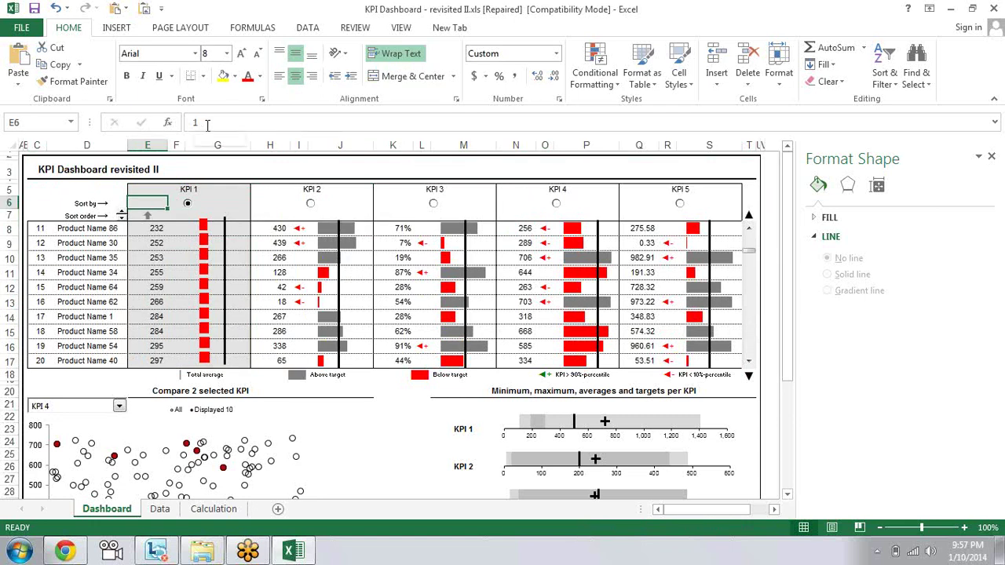
key(Right)
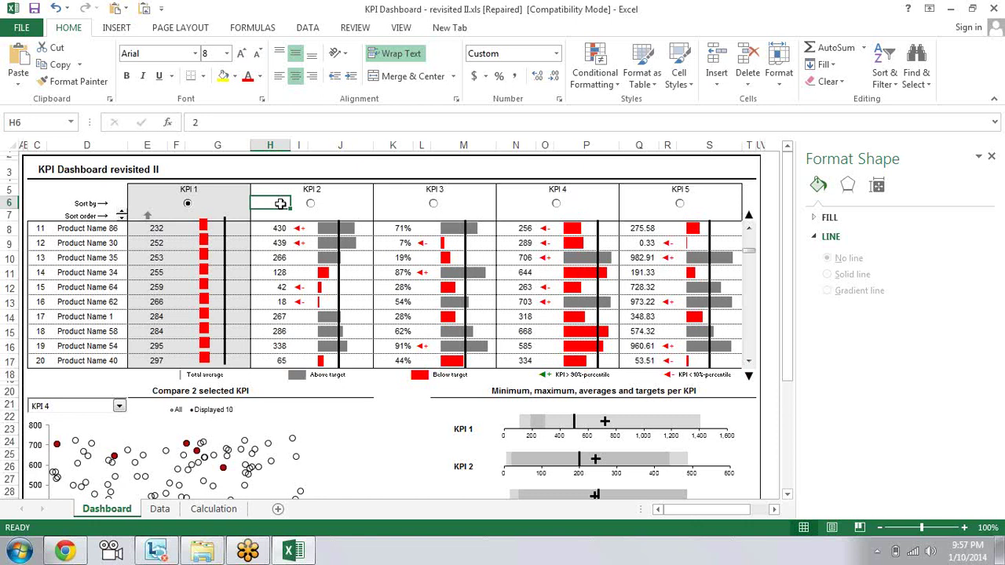
key(Right)
key(Right)
key(Right)
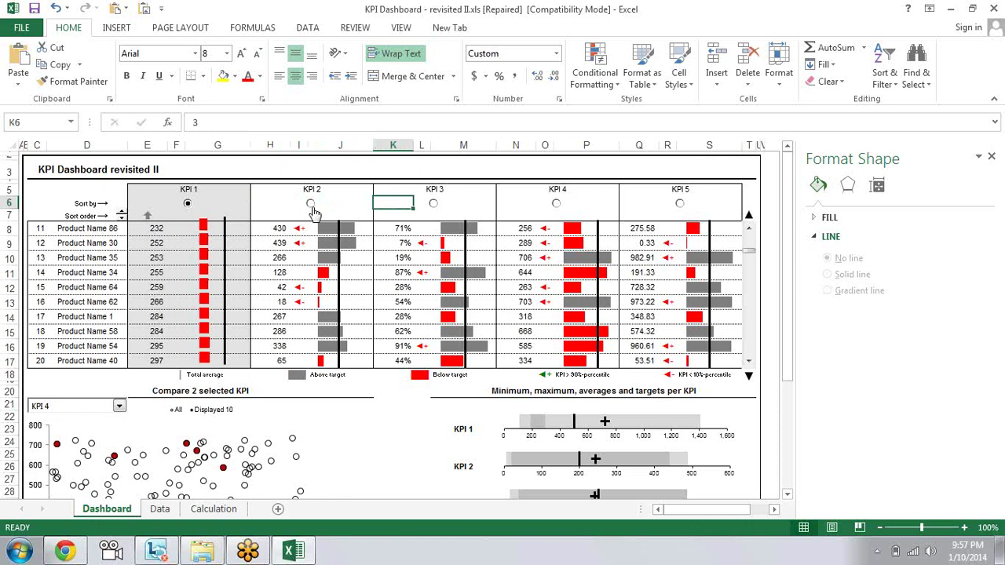
Sort the dashboard by KPI 2 and view H6's ;;; number format
click(311, 206)
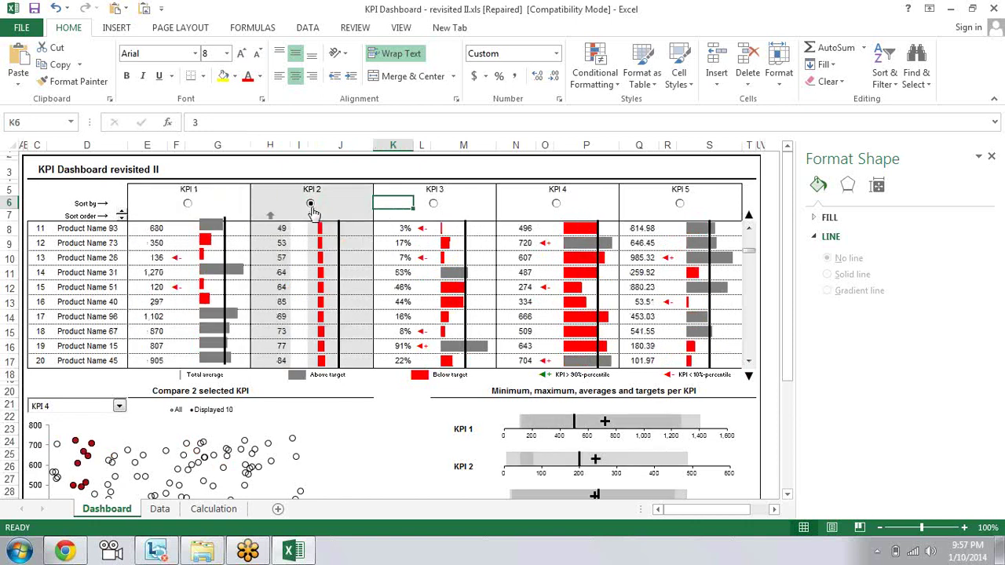
click(259, 206)
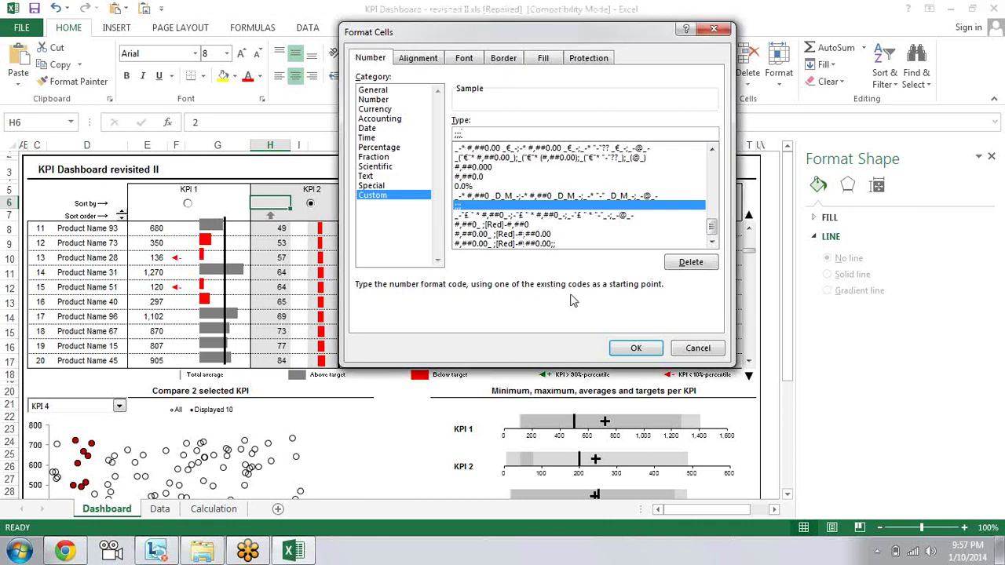
click(635, 348)
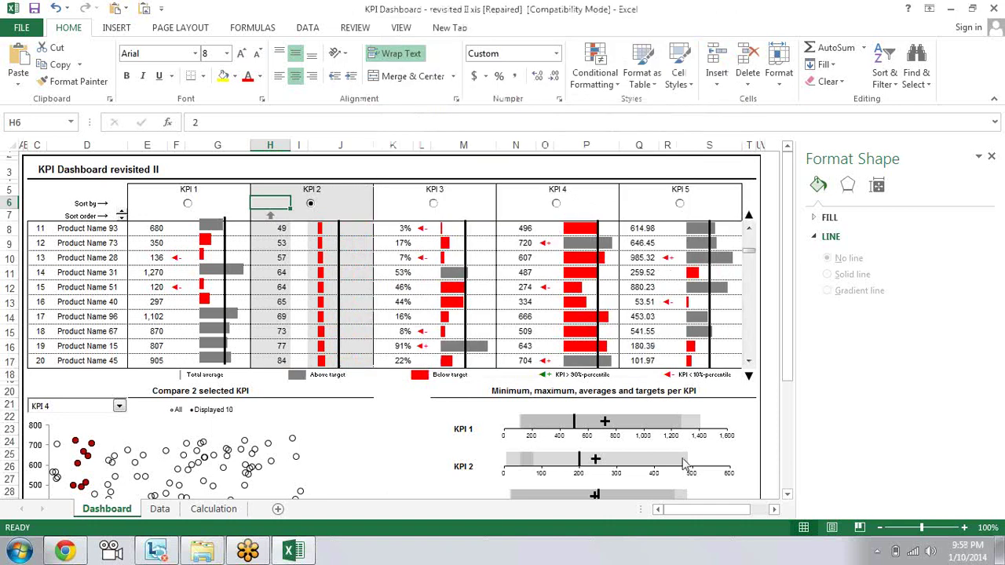
Move across to the KPI 4 option cell and step through its arrow cells
key(Right)
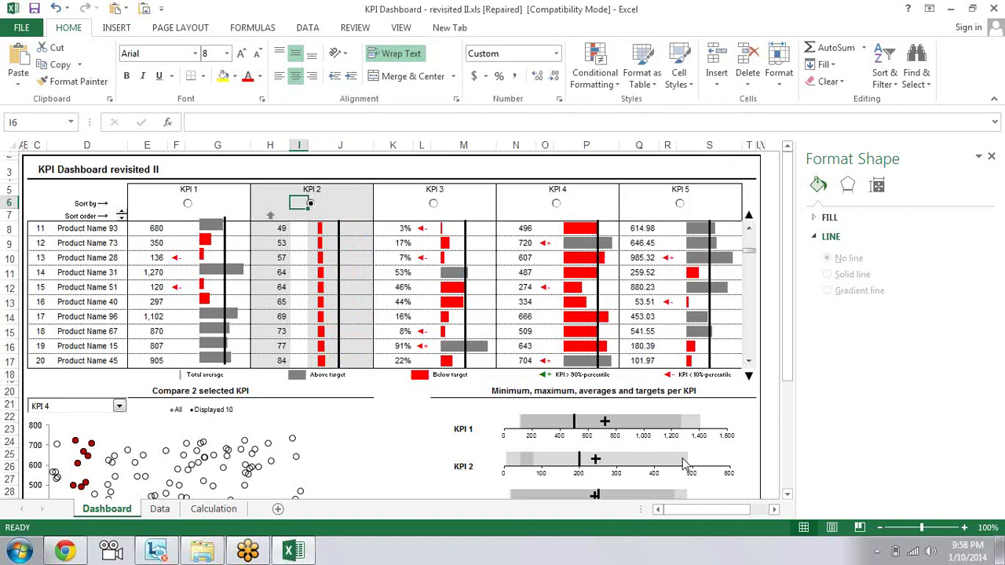
key(Right)
key(Right)
key(Right)
key(Right)
key(Right)
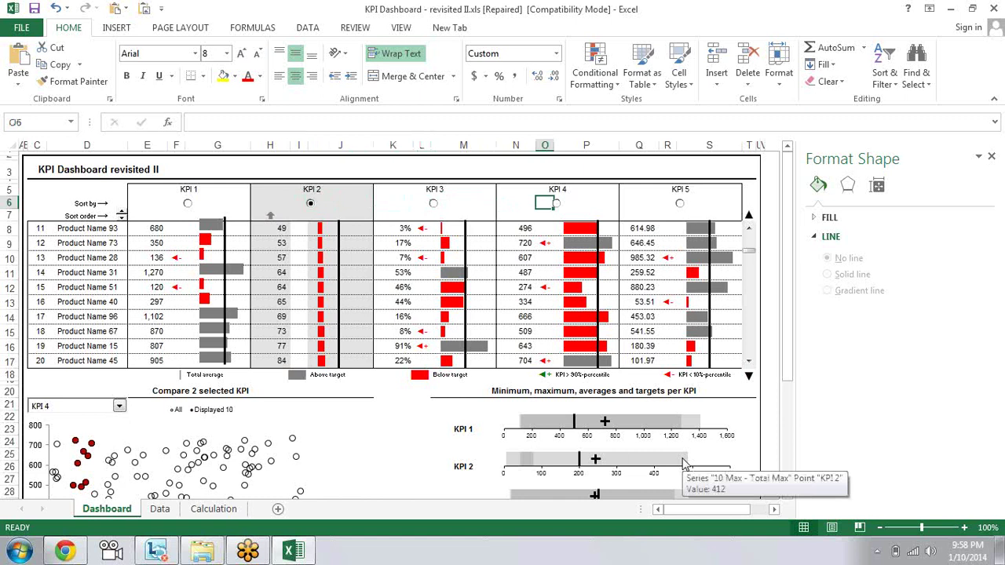
key(Down)
key(Down)
key(Down)
key(Up)
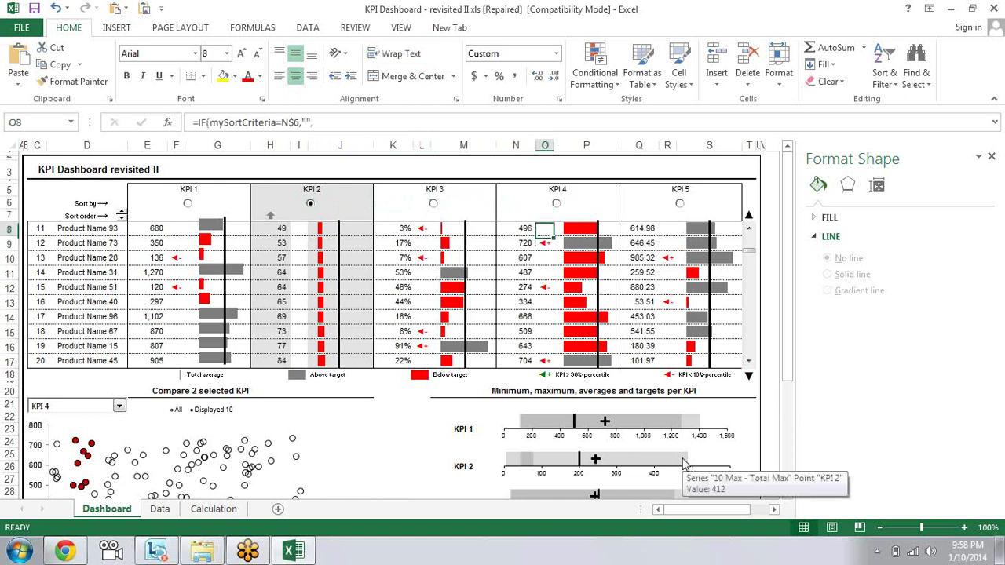
key(Down)
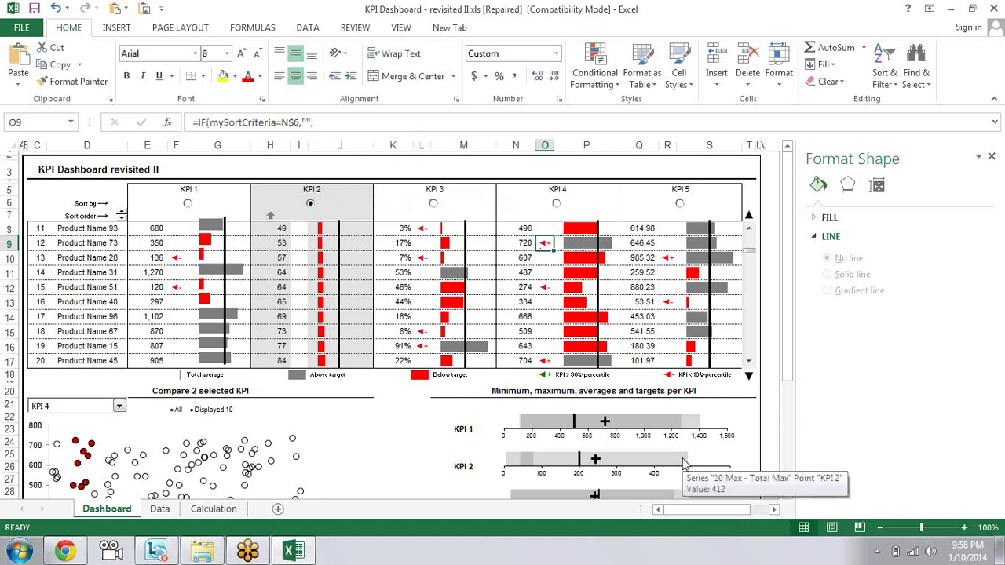
key(Up)
key(Up)
key(Up)
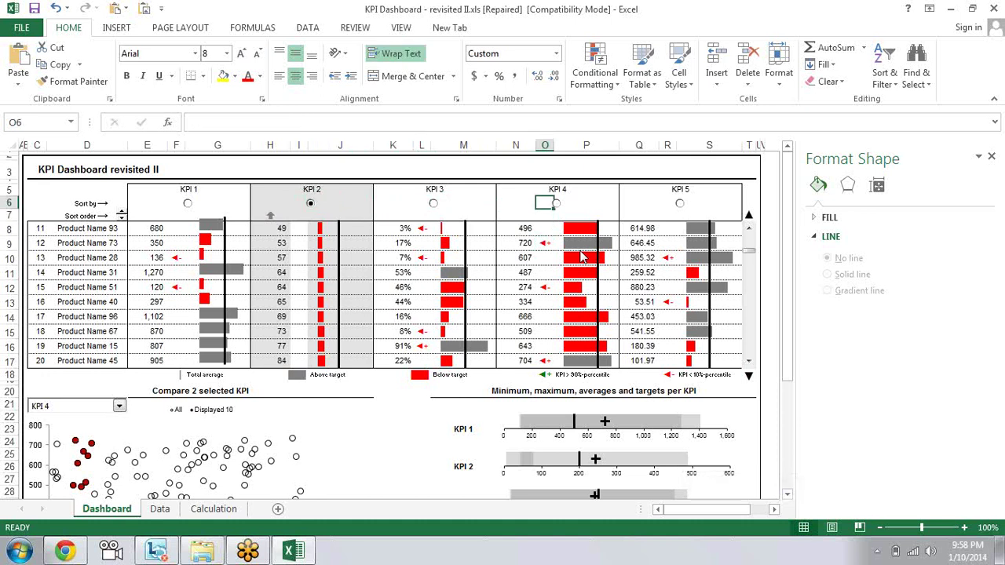
Select O9 and expand the formula bar to show its full three-line arrow formula
click(544, 145)
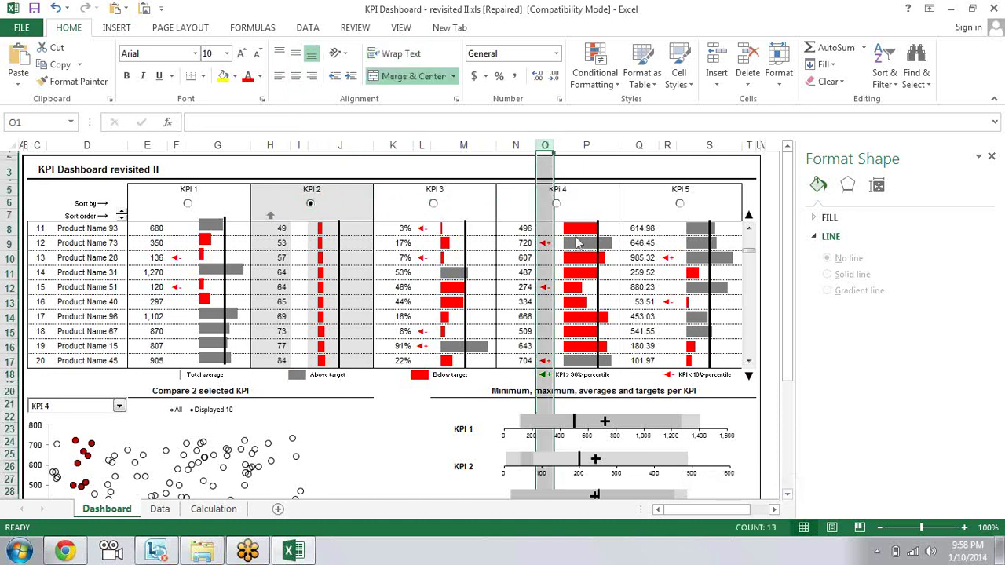
click(542, 242)
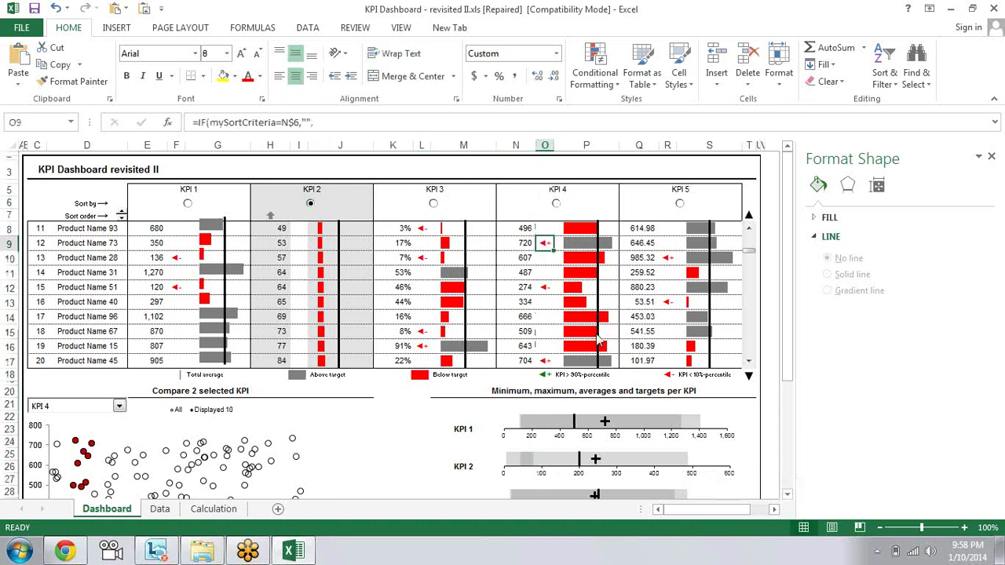
click(995, 15)
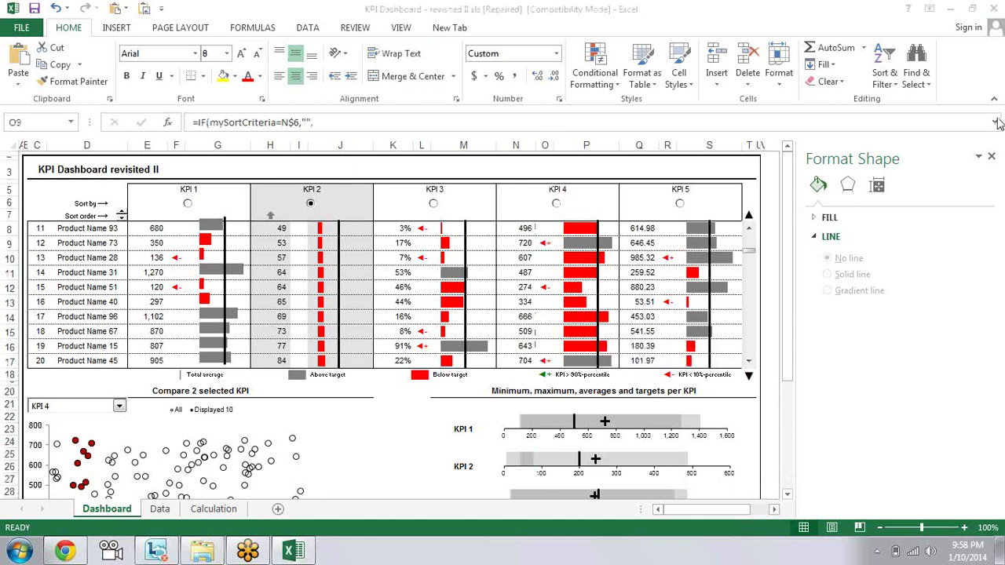
key(Escape)
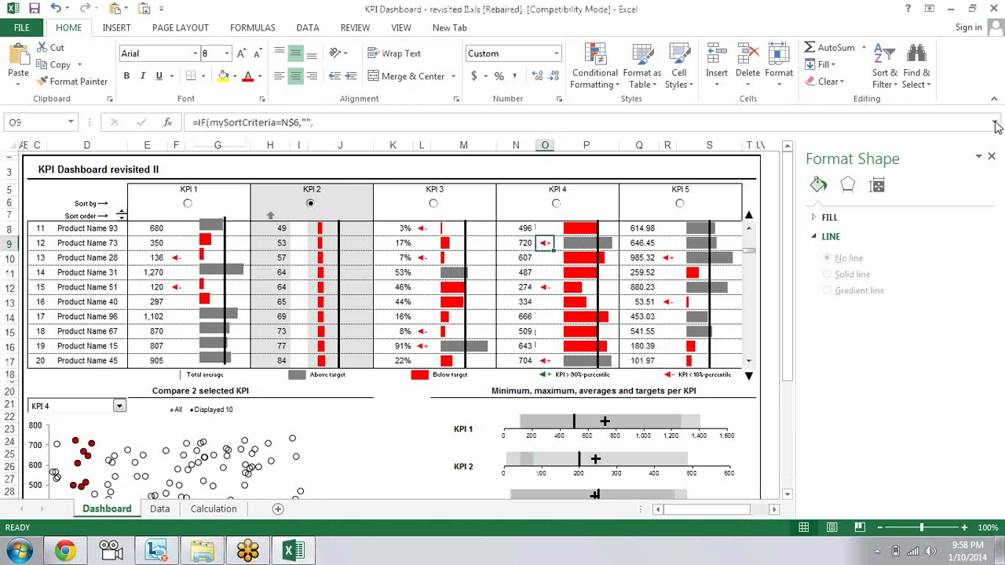
click(995, 126)
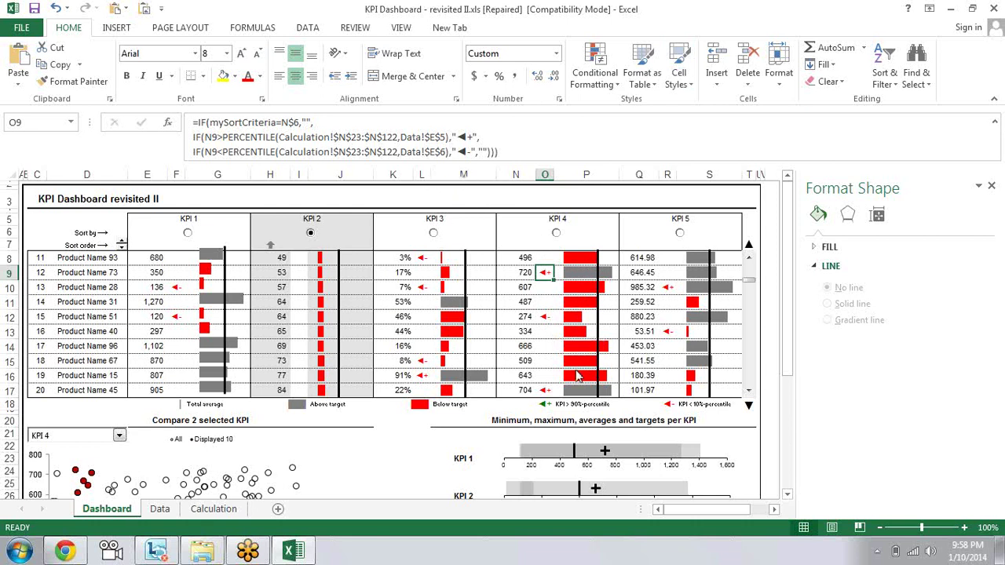
Check the arrow formulas in O12 and O17, scroll the listing to position 64, then check O15
click(546, 319)
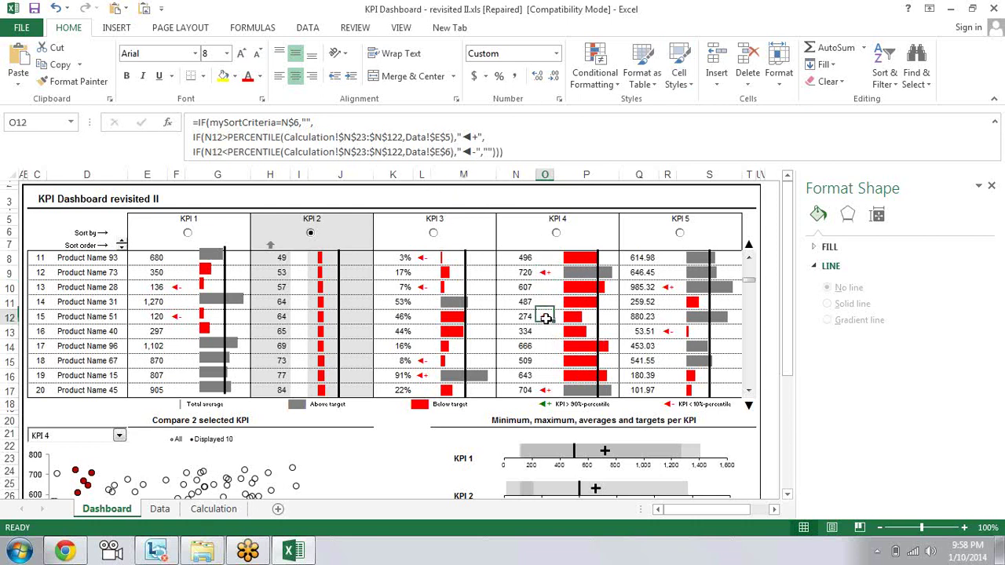
click(546, 392)
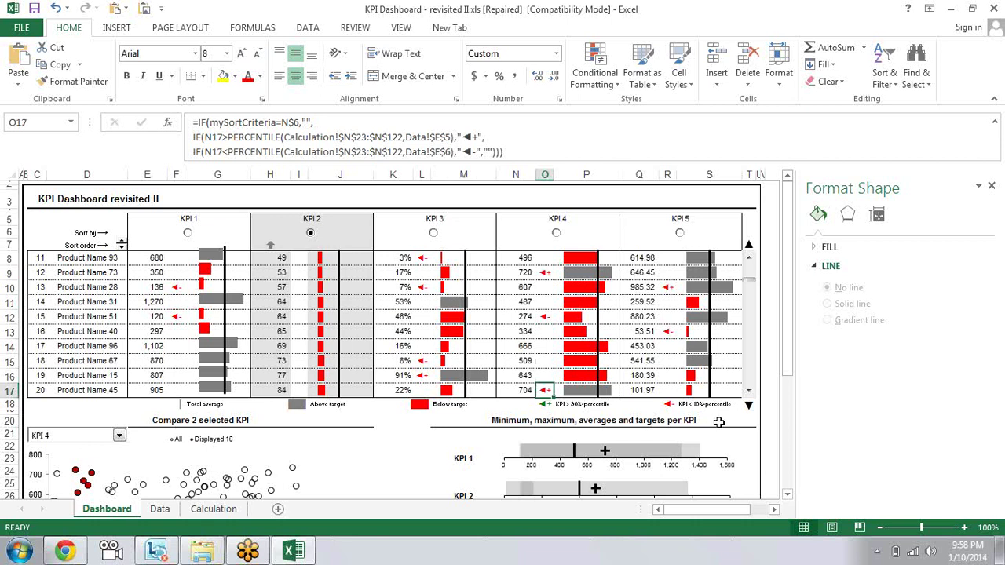
click(750, 396)
click(750, 396)
drag(750, 396, 752, 386)
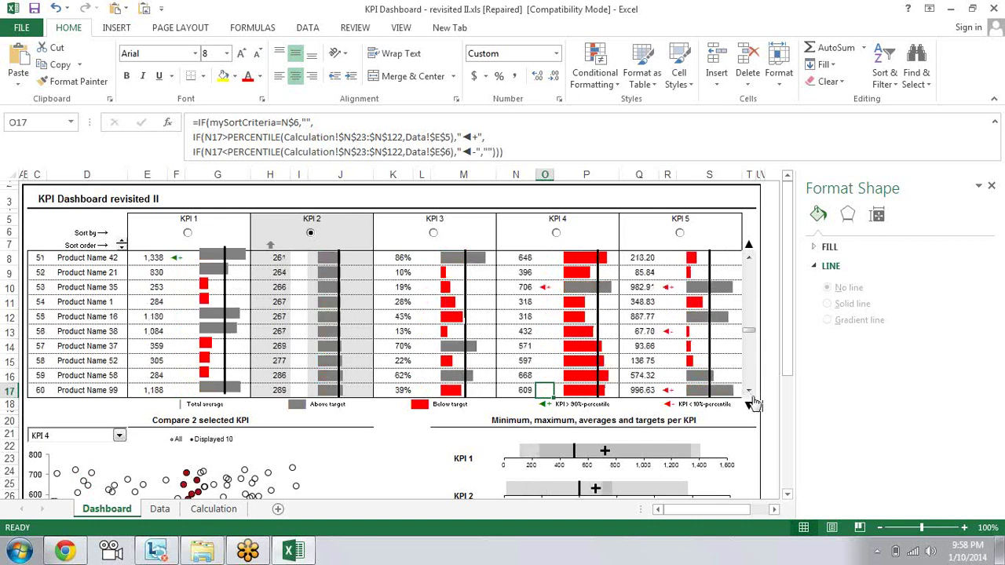
click(751, 400)
click(751, 400)
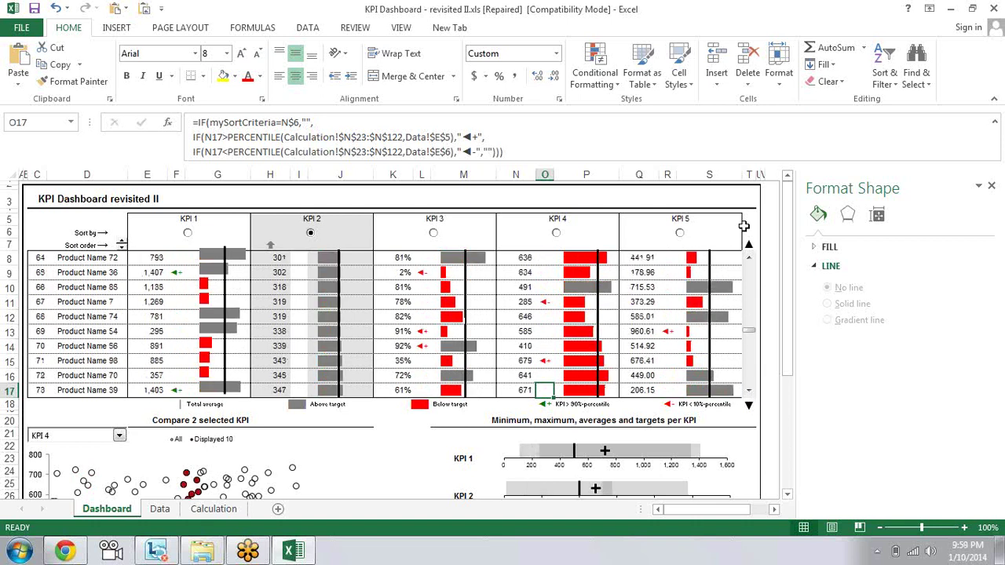
click(549, 361)
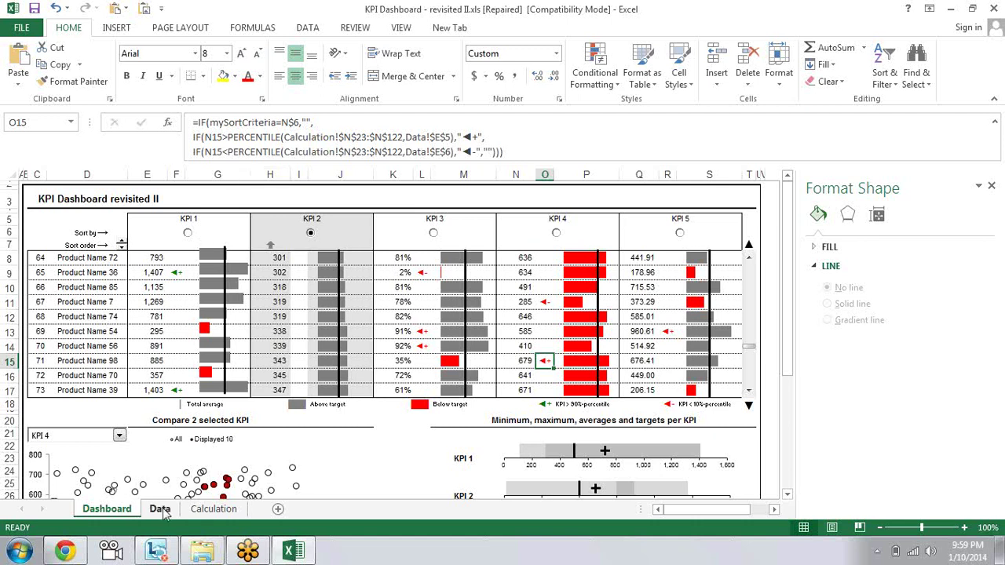
click(208, 514)
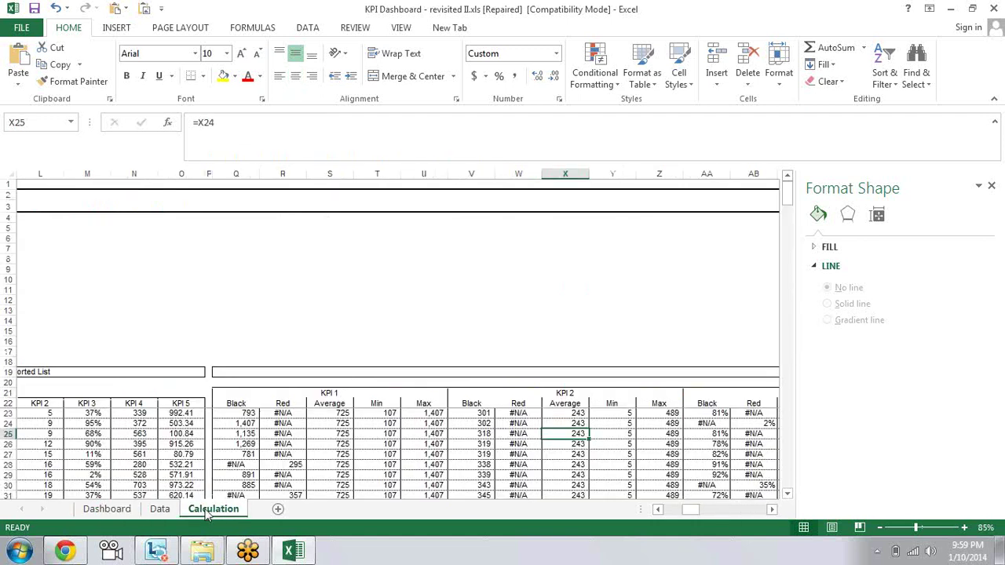
click(142, 281)
key(Left)
key(Left)
key(Left)
key(Left)
key(Left)
key(Left)
key(Left)
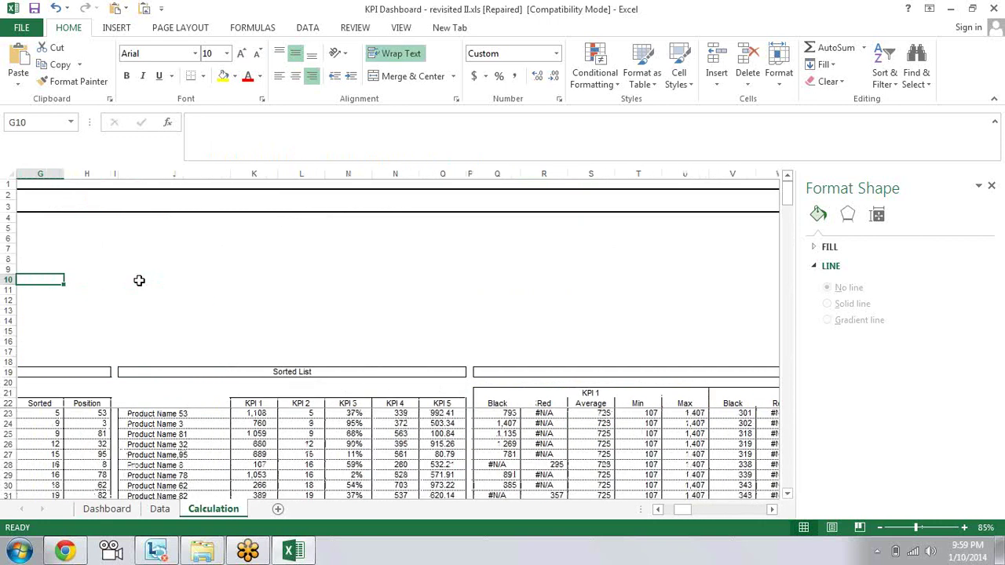
key(Left)
key(Left)
key(Left)
key(Left)
key(Right)
key(Up)
key(Up)
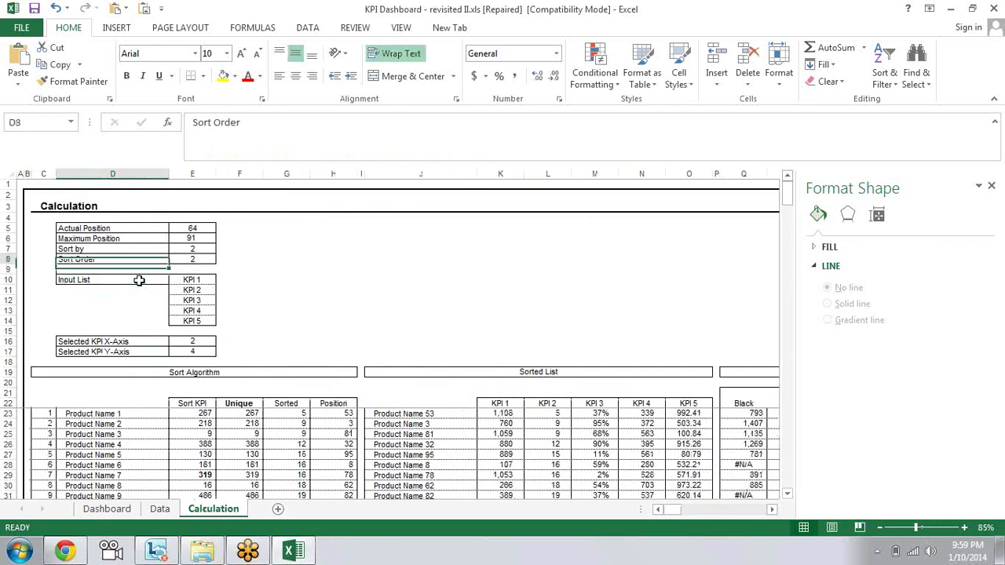
key(Up)
key(Right)
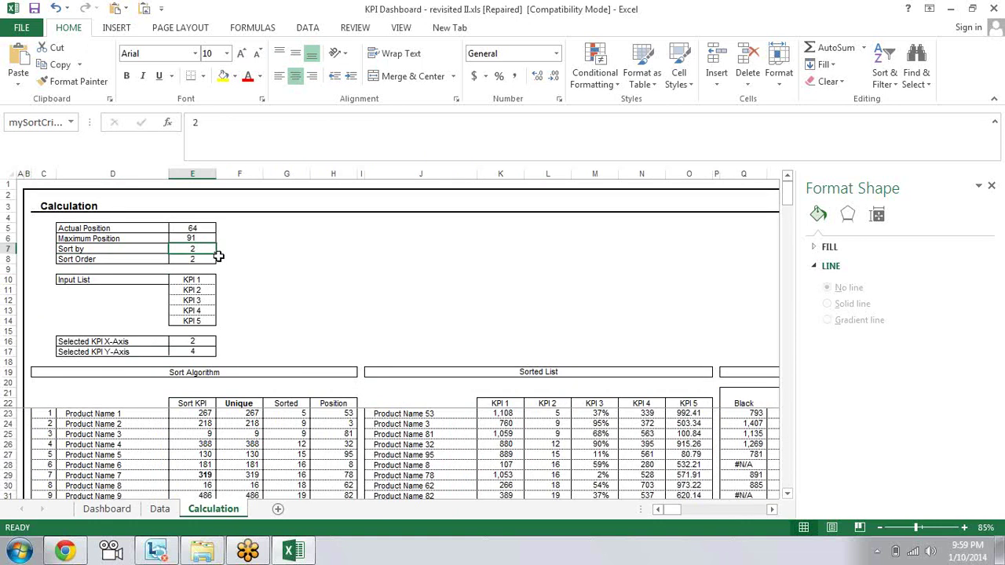
click(102, 511)
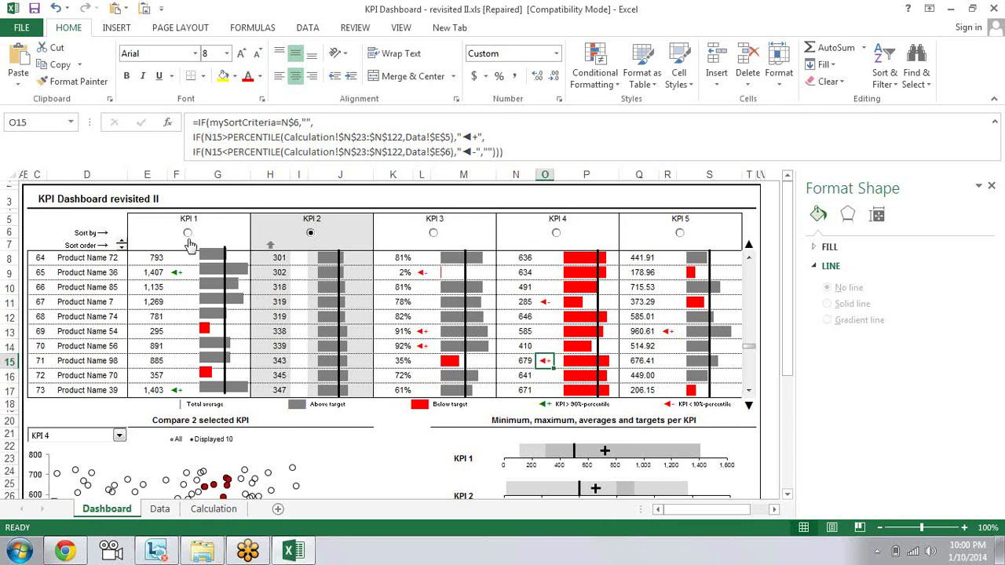
Sort by KPI 1, then inspect E6's value 1 and E9's OFFSET formula
click(187, 234)
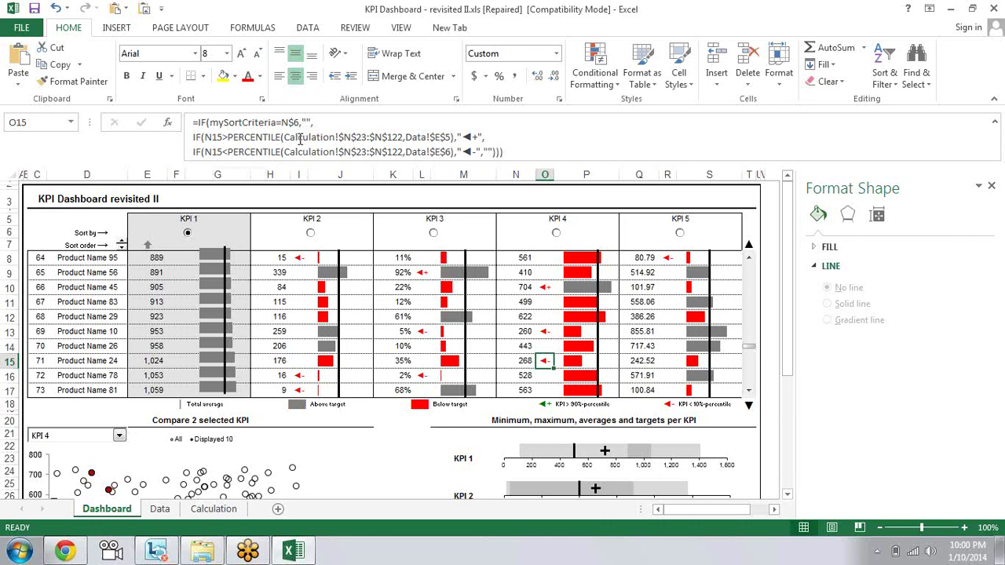
click(139, 236)
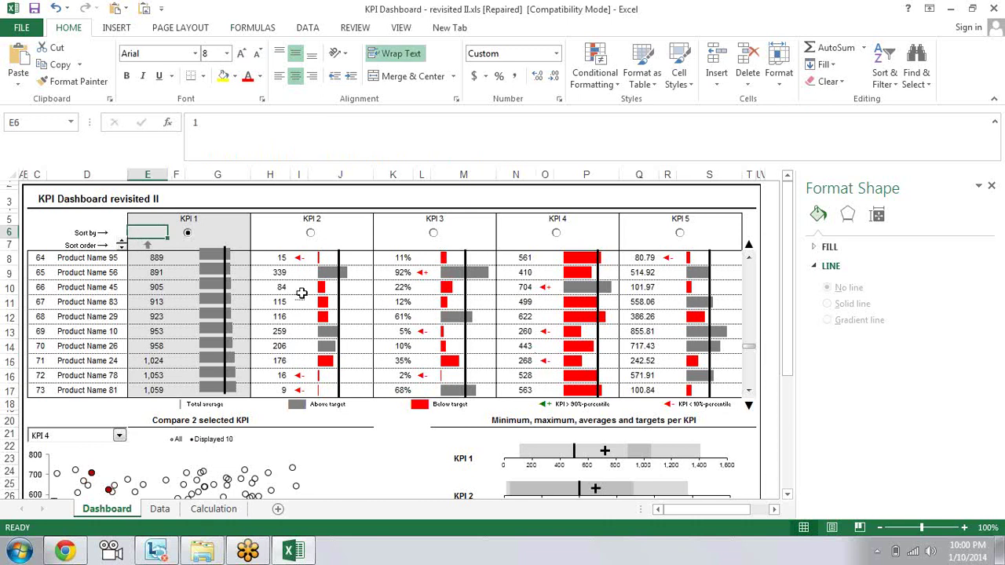
click(143, 273)
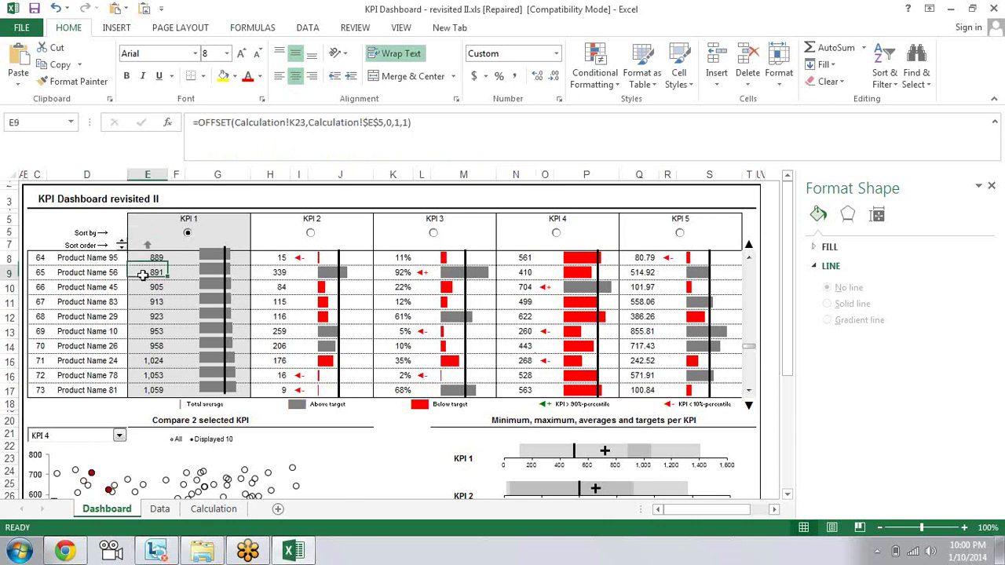
Select F8 to read the arrow formula beside the KPI 1 value
click(181, 257)
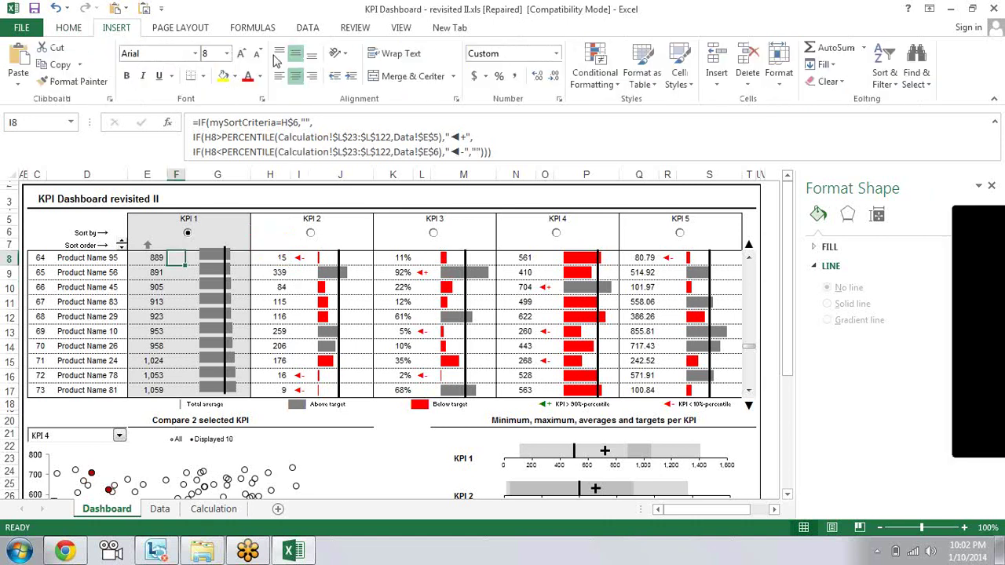
Collapse the ribbon, briefly peeking at the Insert commands
double_click(126, 29)
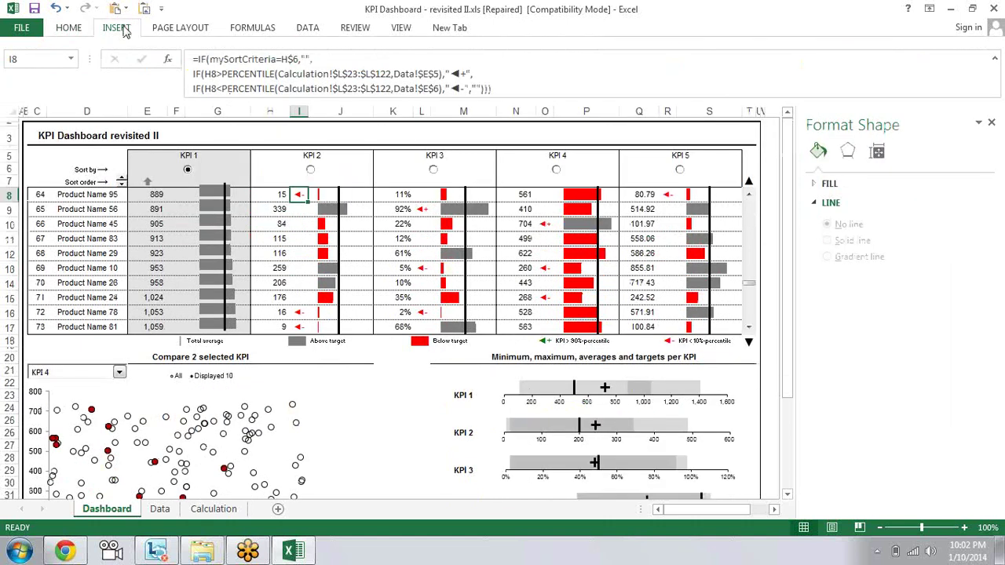
click(123, 30)
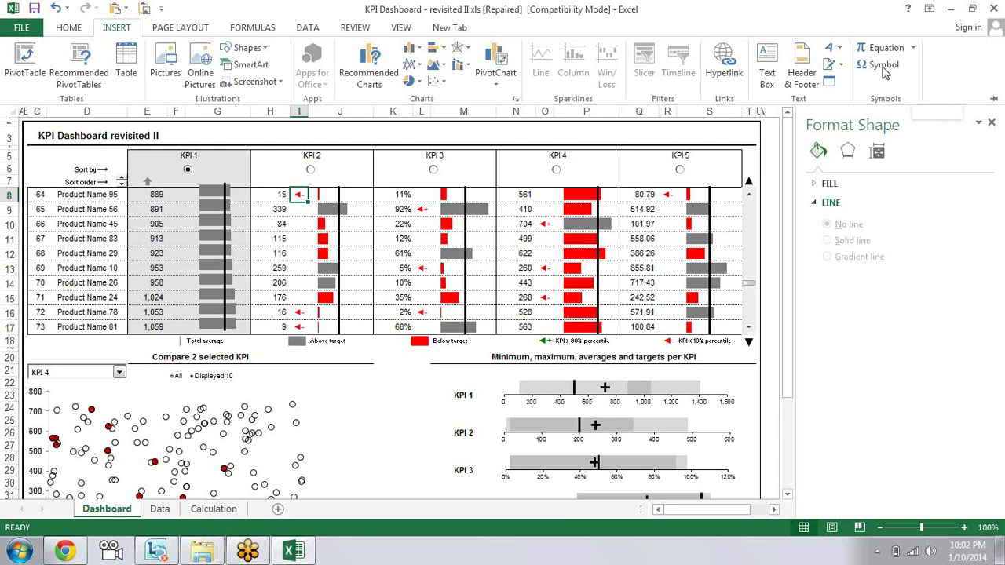
key(Escape)
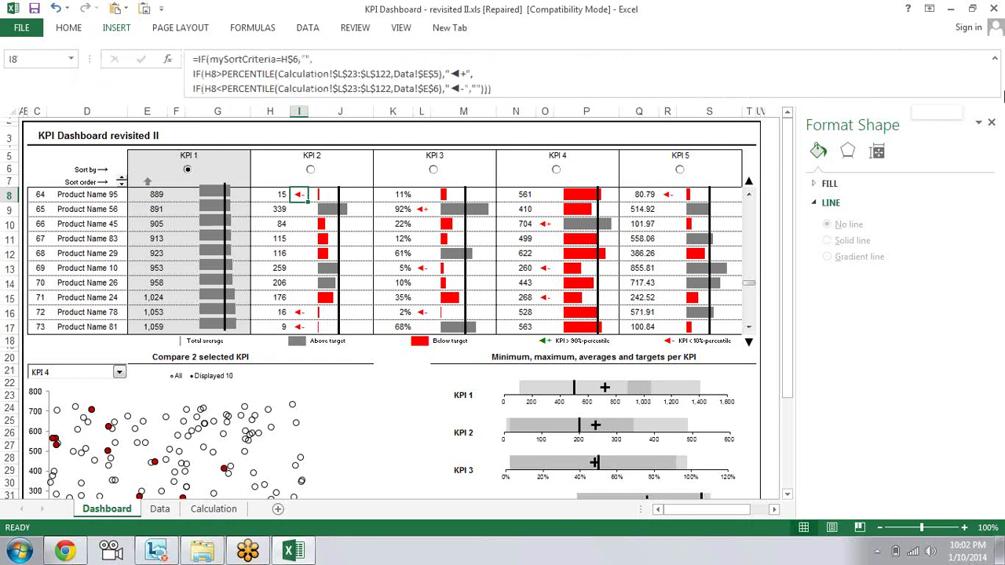
Shrink the formula bar to one line and close the KPI Dashboard workbook
click(993, 64)
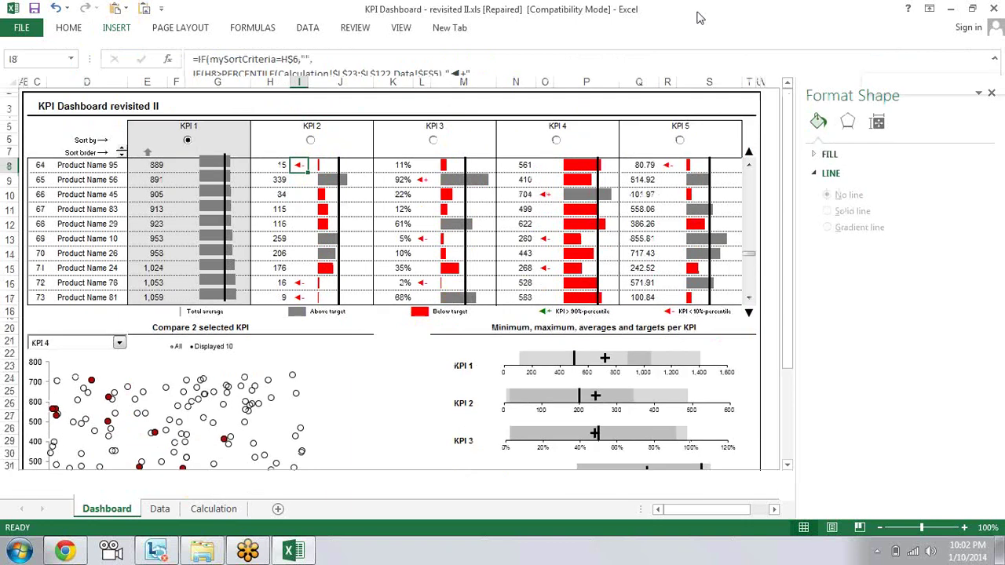
click(112, 30)
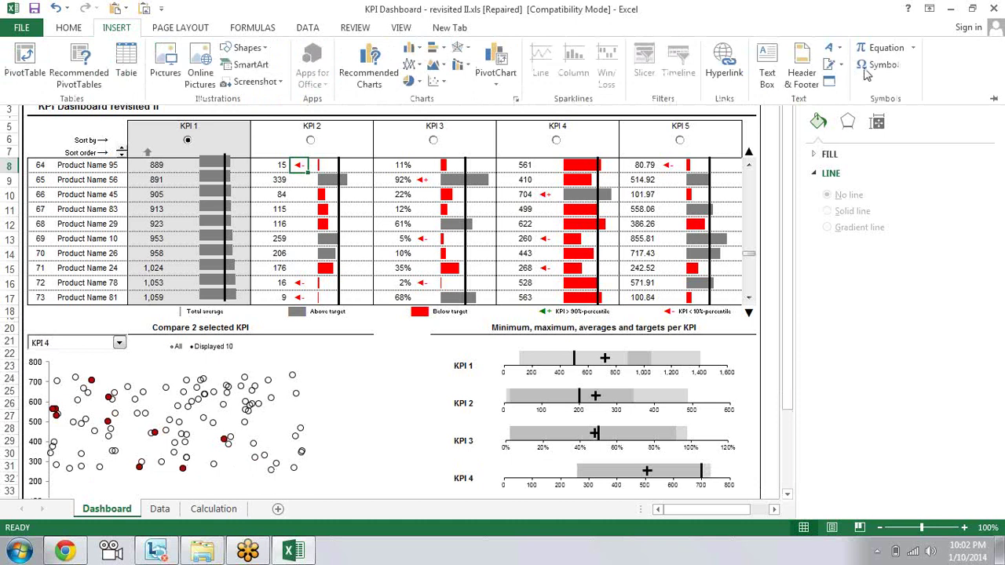
key(Escape)
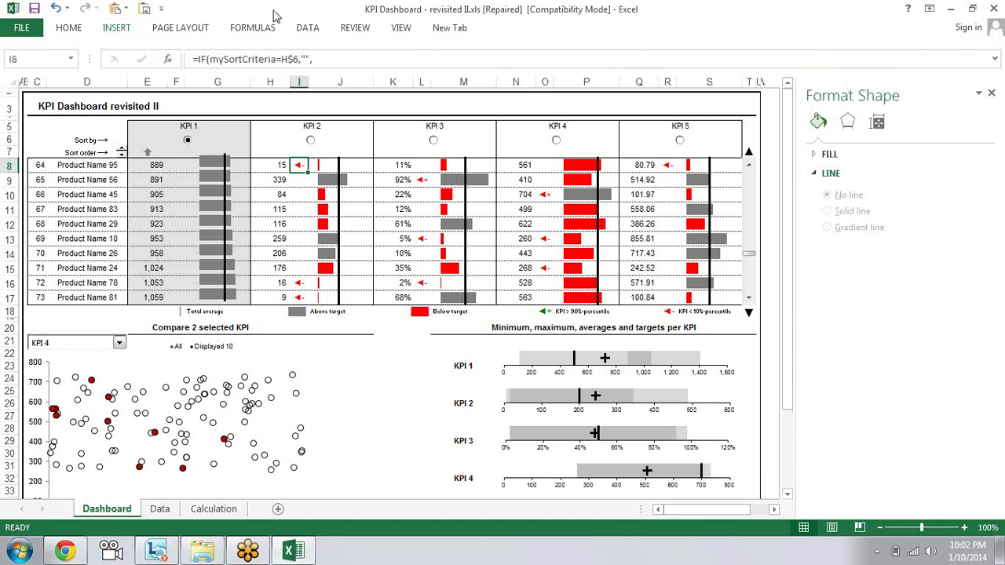
click(996, 9)
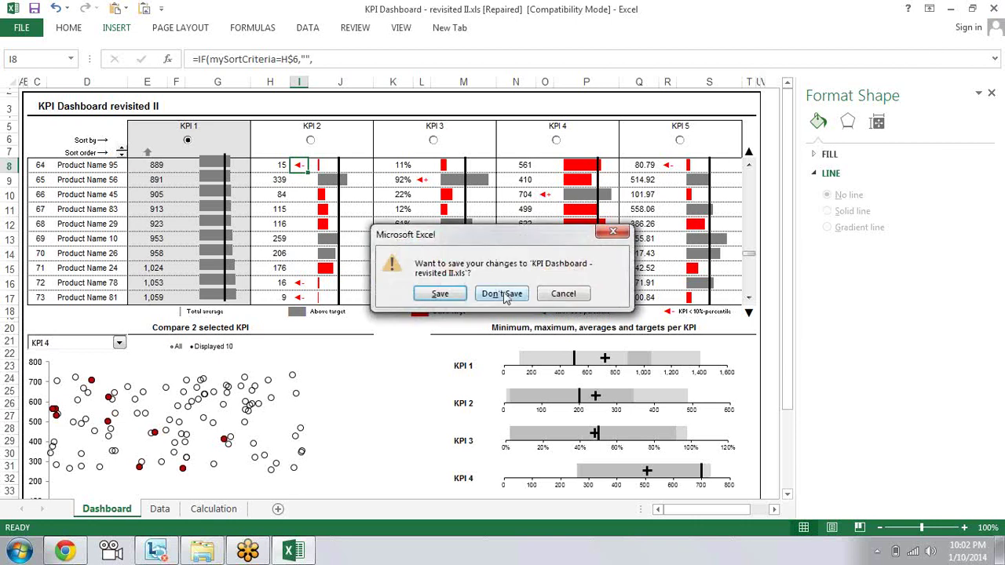
Close the dashboard without saving, relaunch Excel via Win+R, and open Insert > Symbol
click(505, 297)
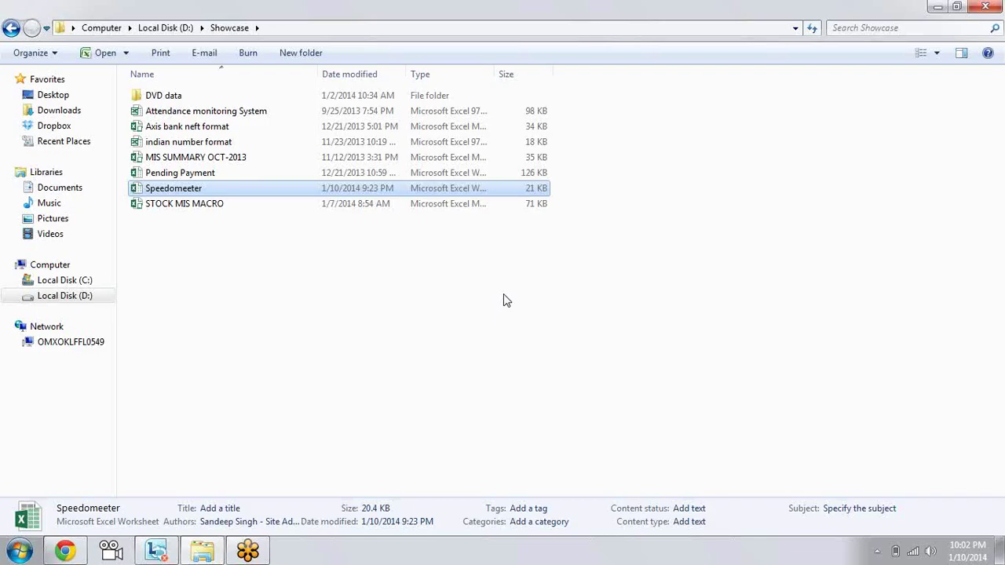
key(super+r)
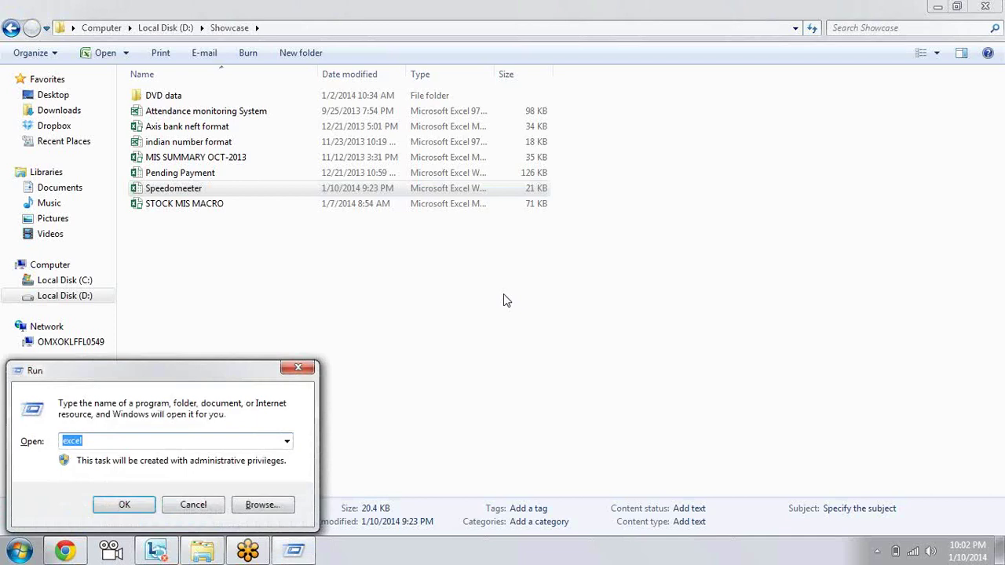
key(Return)
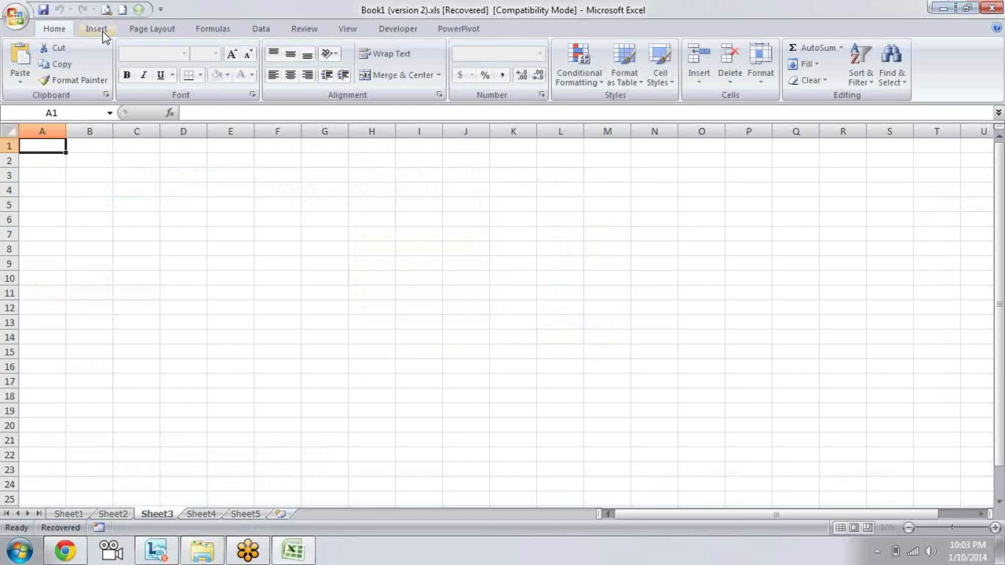
click(100, 31)
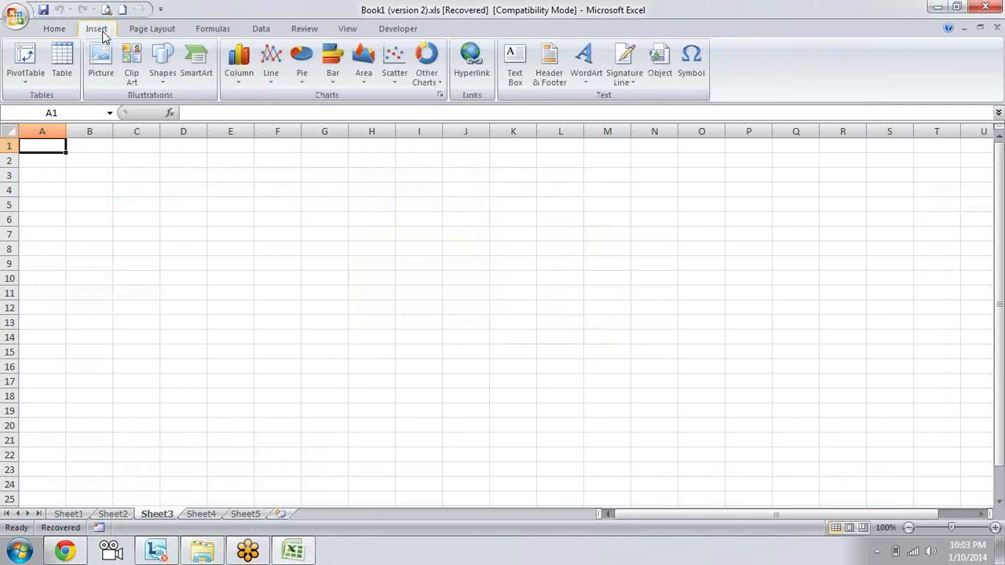
click(691, 66)
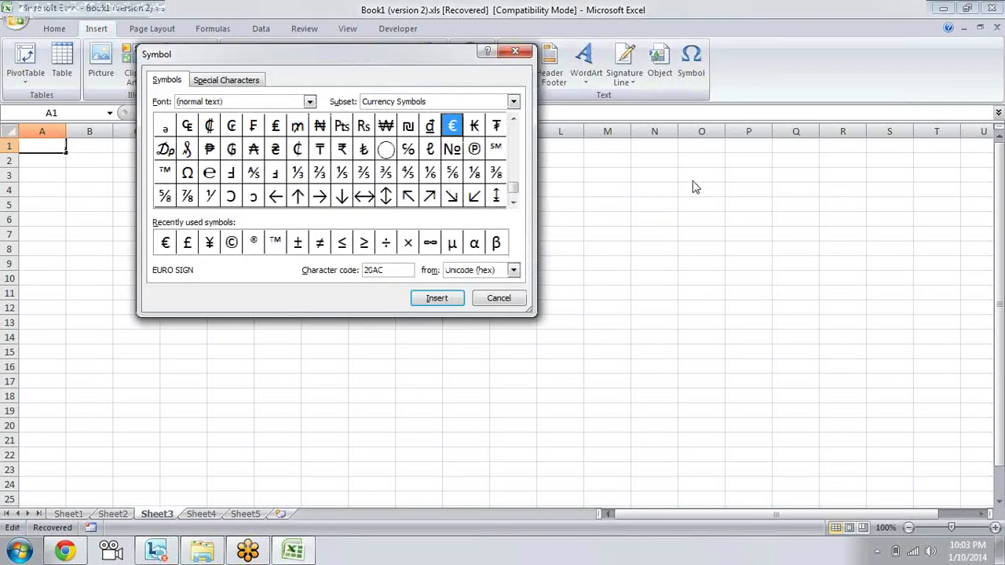
Centre the Symbol dialog and scroll its grid up to the Latin Extended-B subset
drag(404, 55, 564, 126)
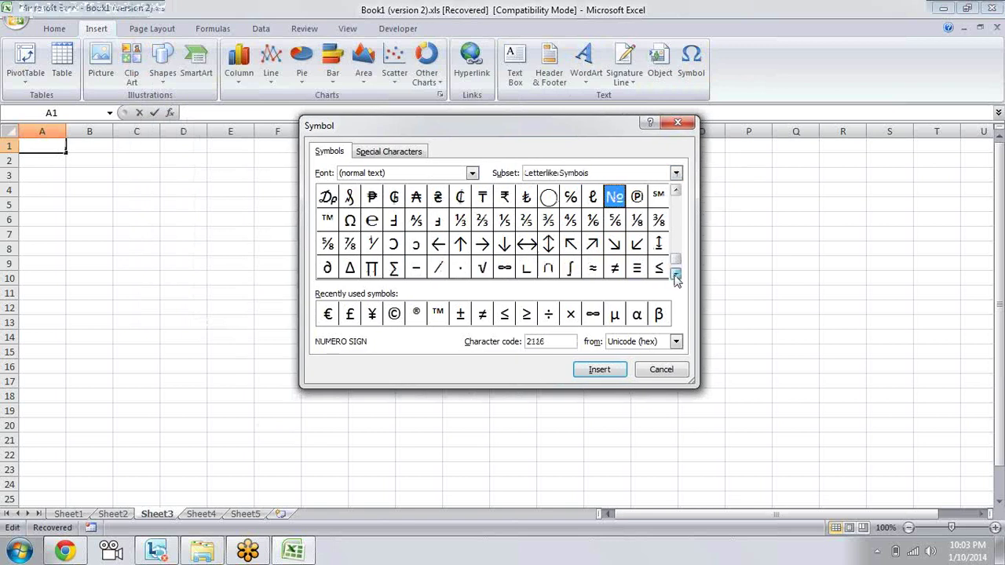
click(675, 273)
click(676, 191)
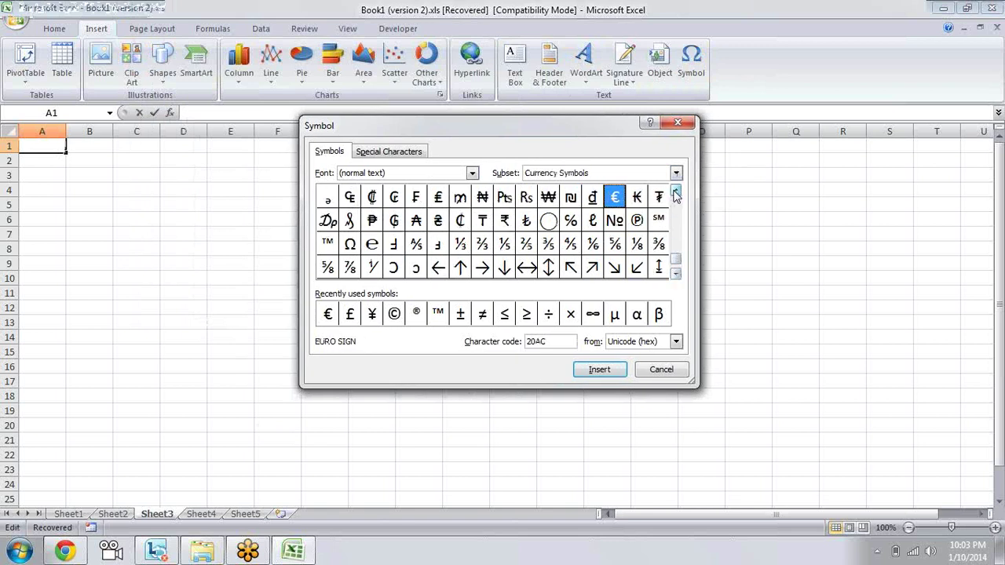
click(676, 191)
click(676, 193)
click(676, 193)
click(676, 192)
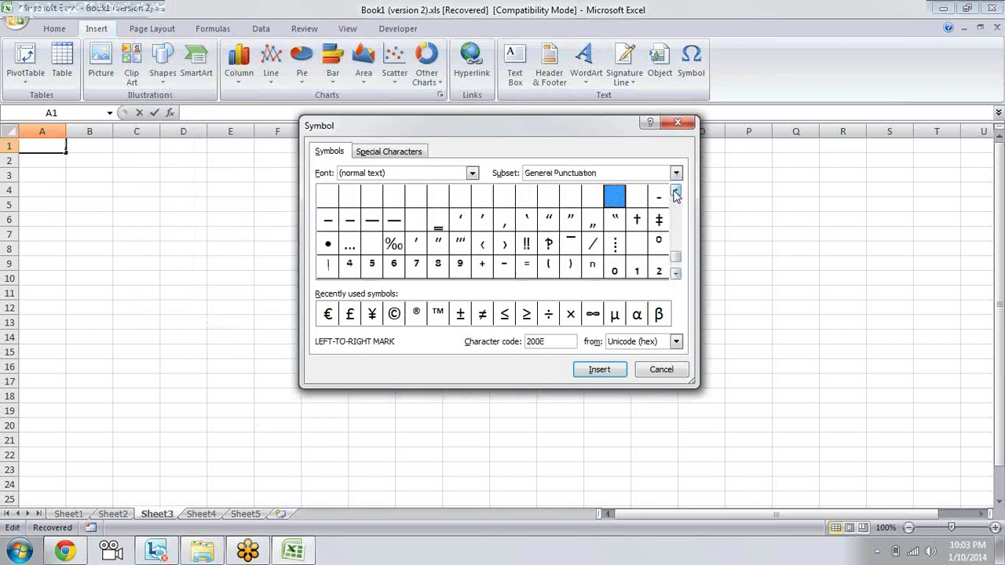
click(676, 192)
click(676, 192)
click(676, 191)
click(675, 192)
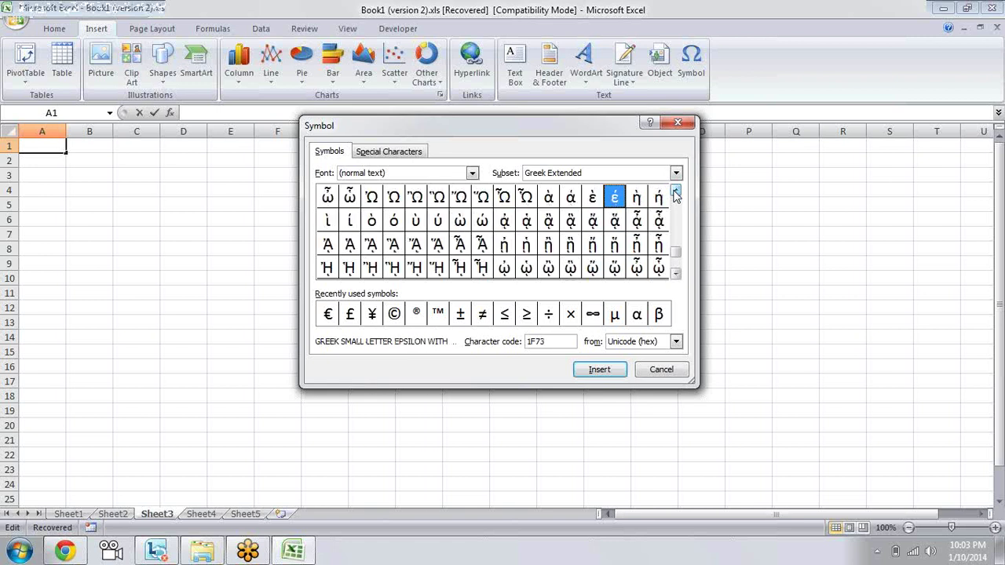
click(676, 191)
click(675, 198)
click(675, 198)
click(675, 198)
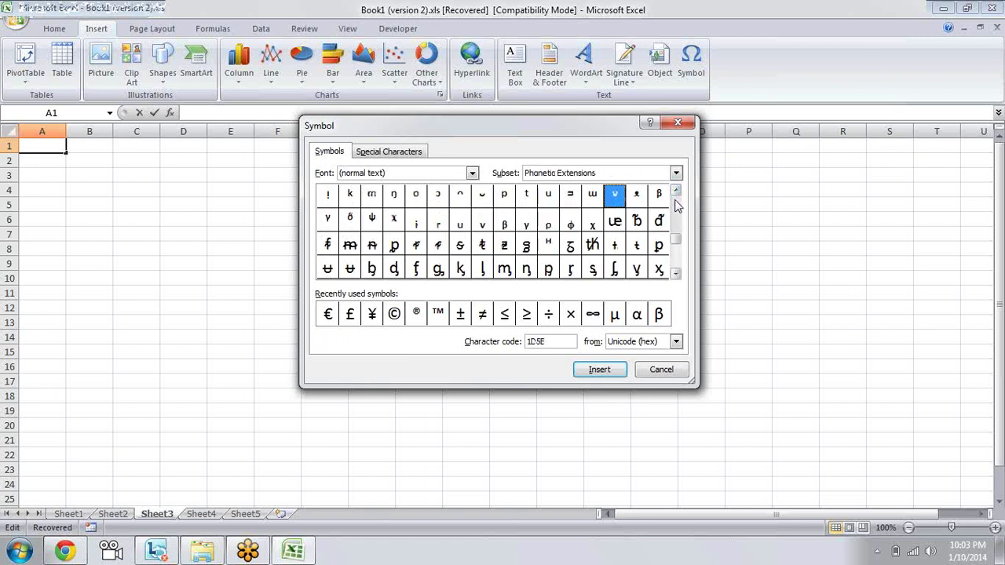
click(675, 200)
click(675, 202)
click(676, 203)
click(676, 203)
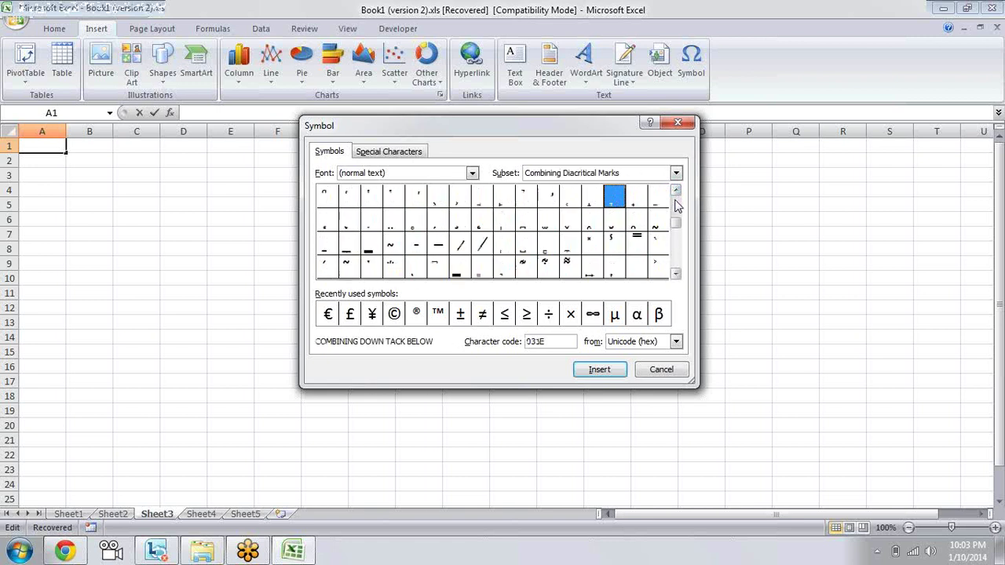
click(676, 202)
click(676, 203)
click(676, 204)
click(676, 203)
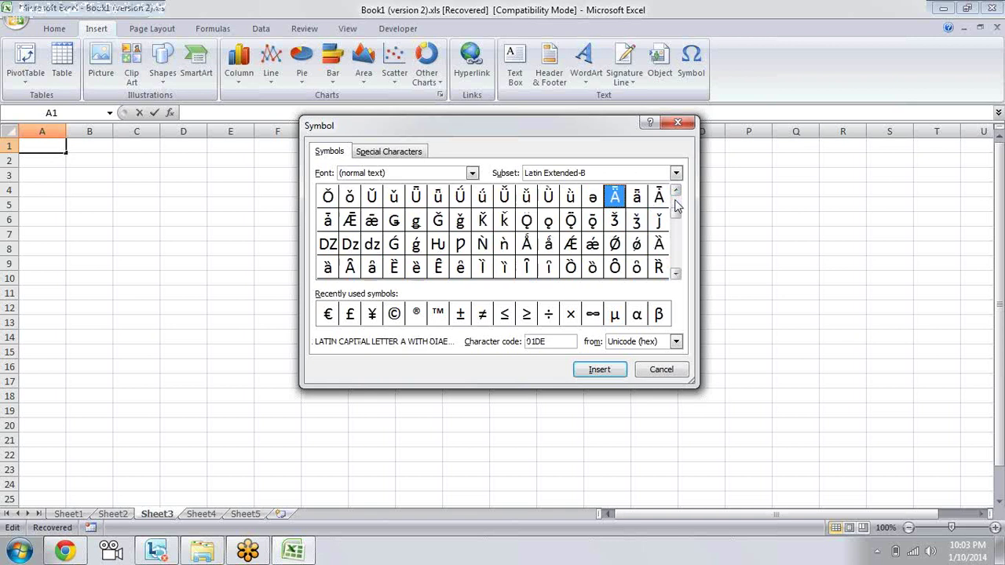
click(676, 204)
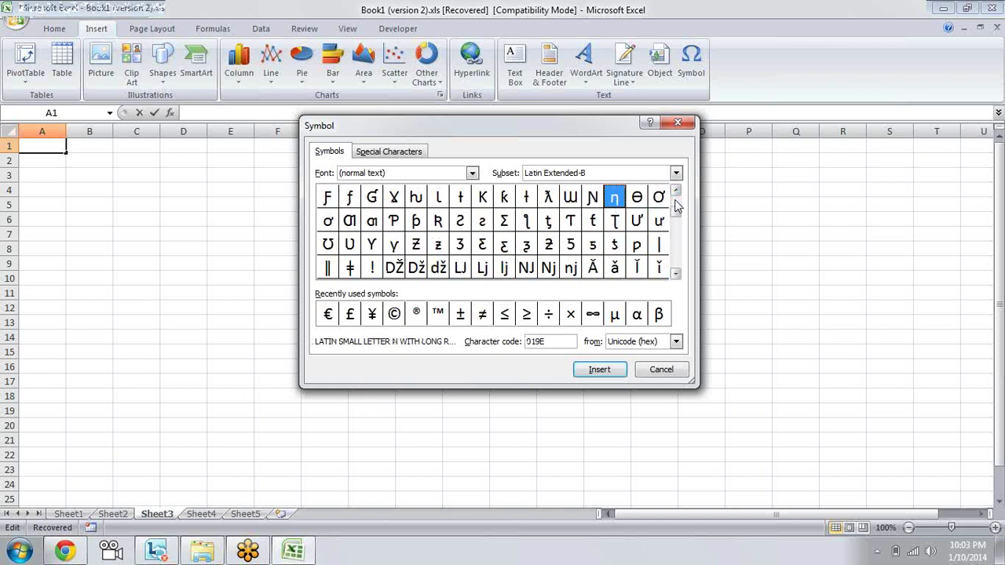
Look at Special Characters, return to the Symbols grid, and drop down the Font list
click(473, 173)
click(397, 151)
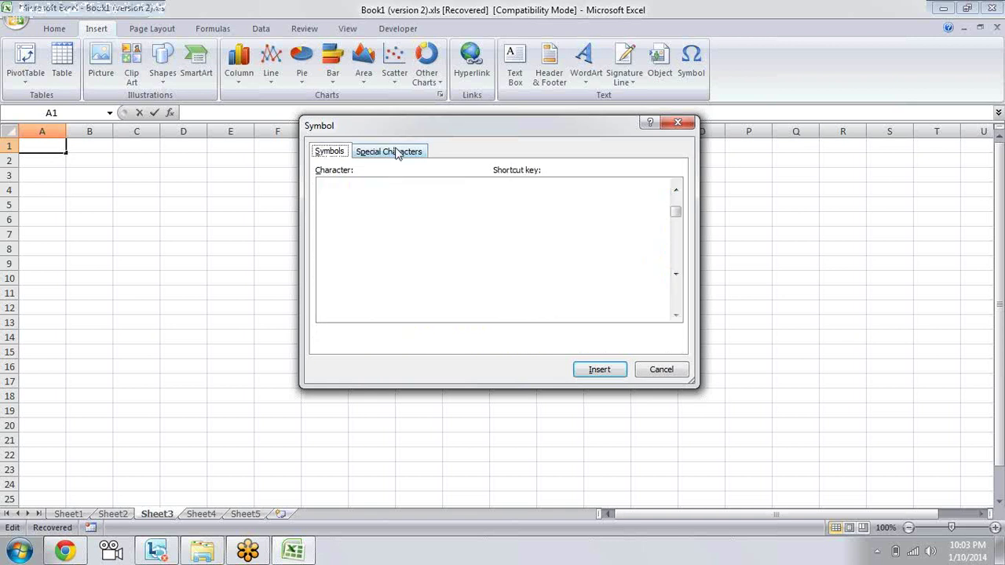
drag(679, 261, 679, 293)
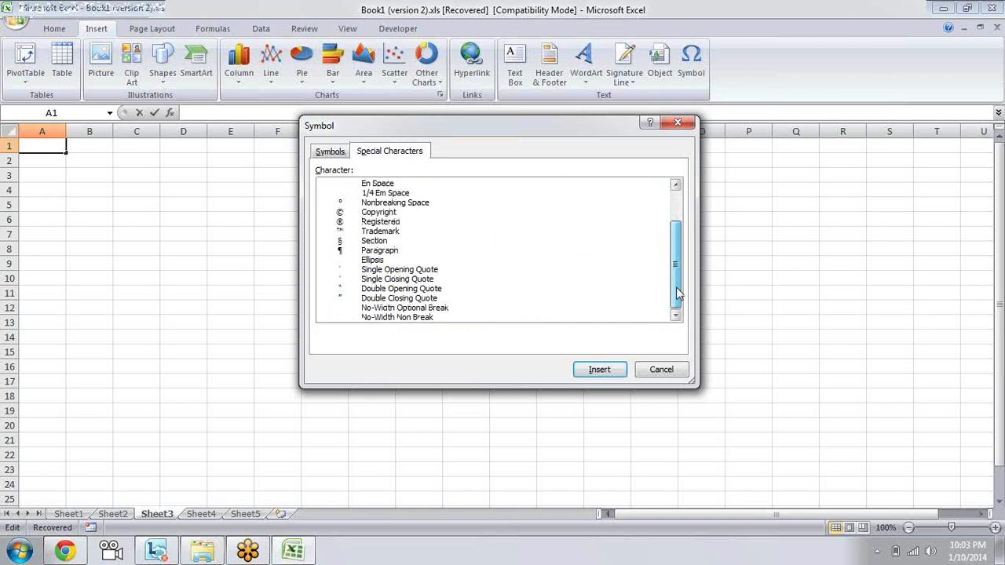
click(330, 152)
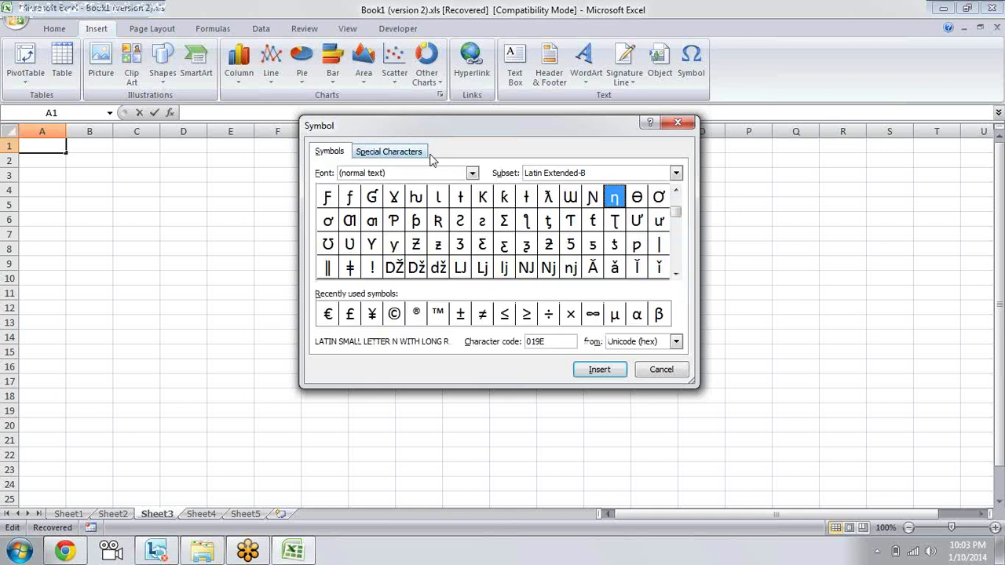
click(473, 174)
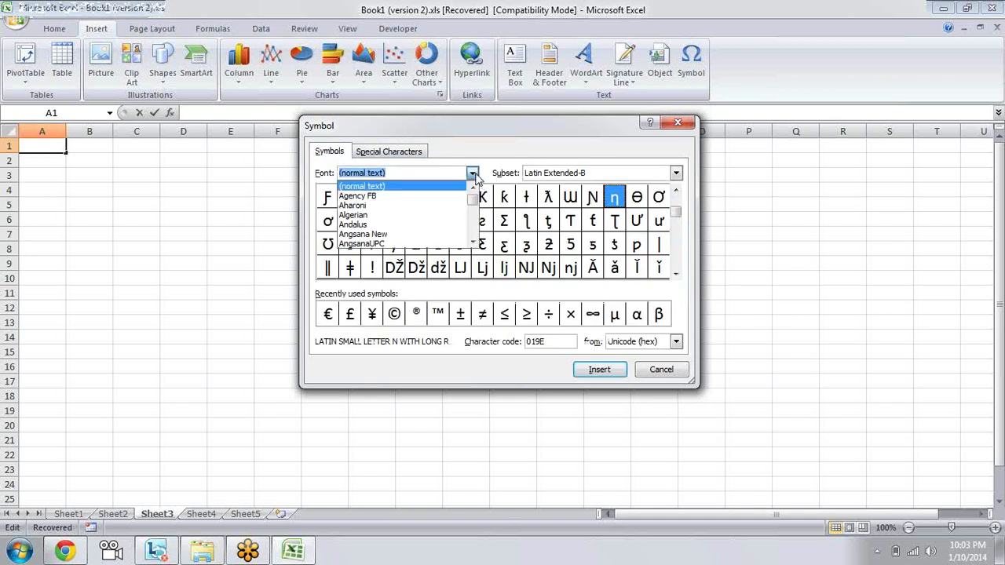
text(win)
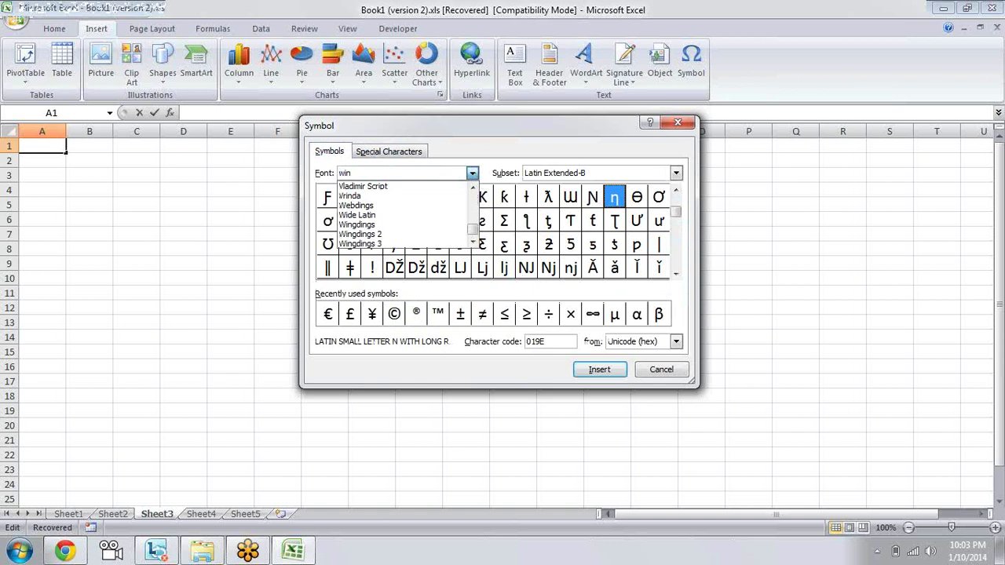
key(Down)
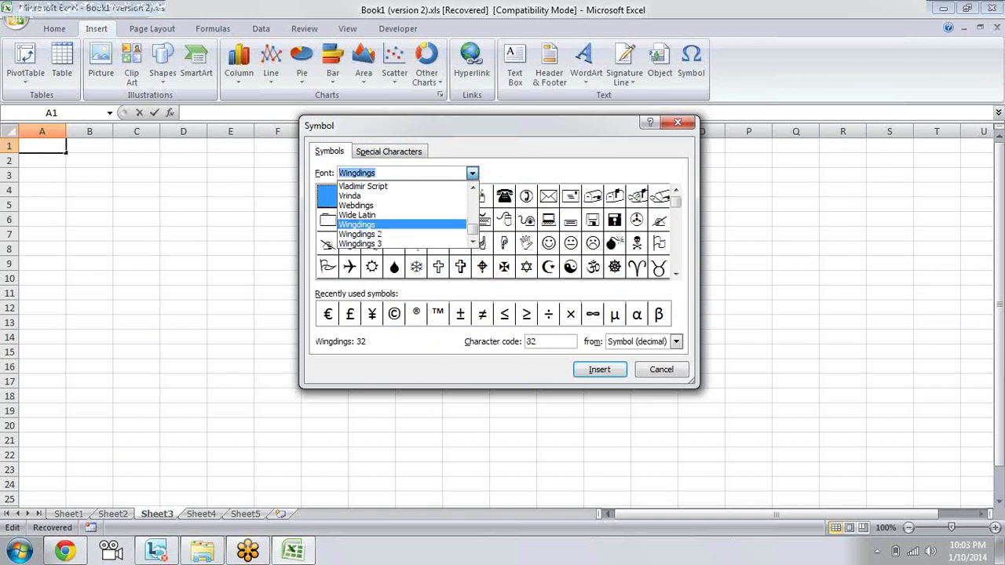
key(Return)
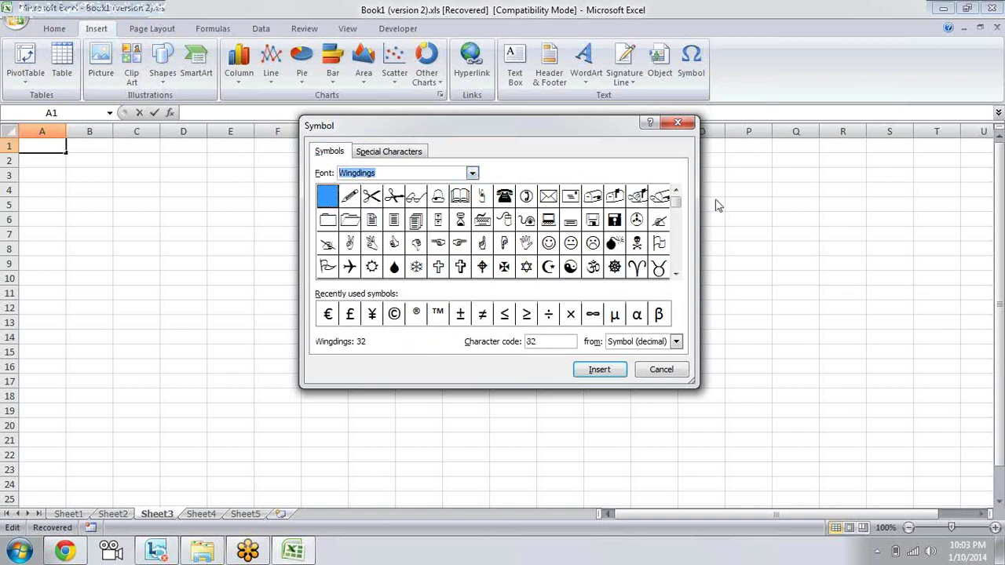
click(674, 274)
click(674, 274)
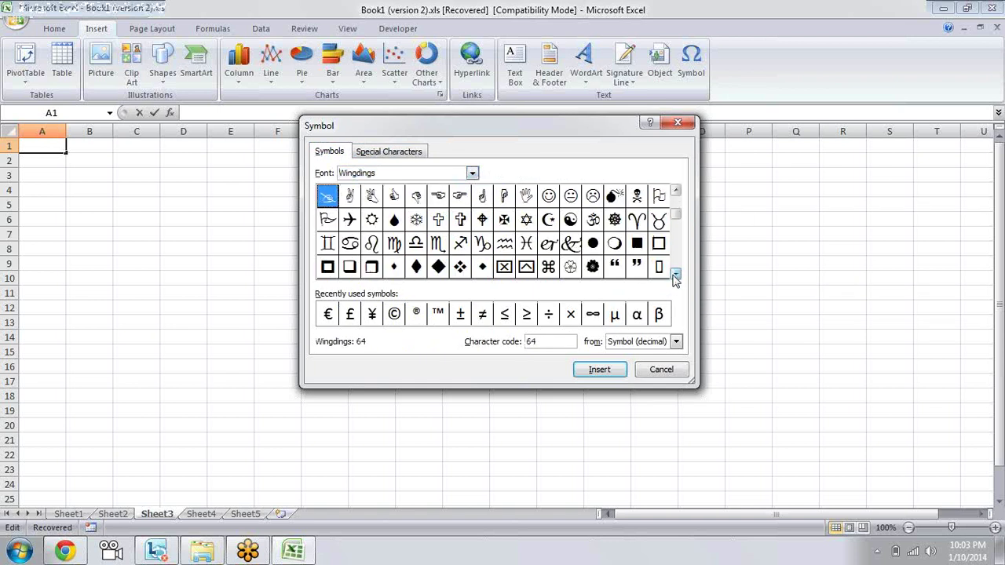
click(674, 274)
click(674, 274)
click(674, 274)
click(674, 274)
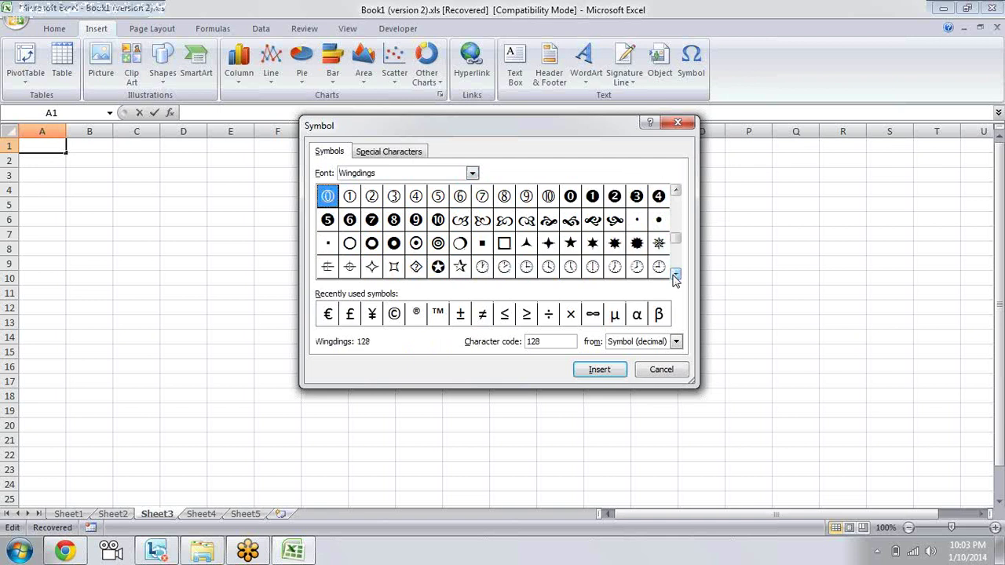
click(674, 274)
click(674, 274)
click(674, 274)
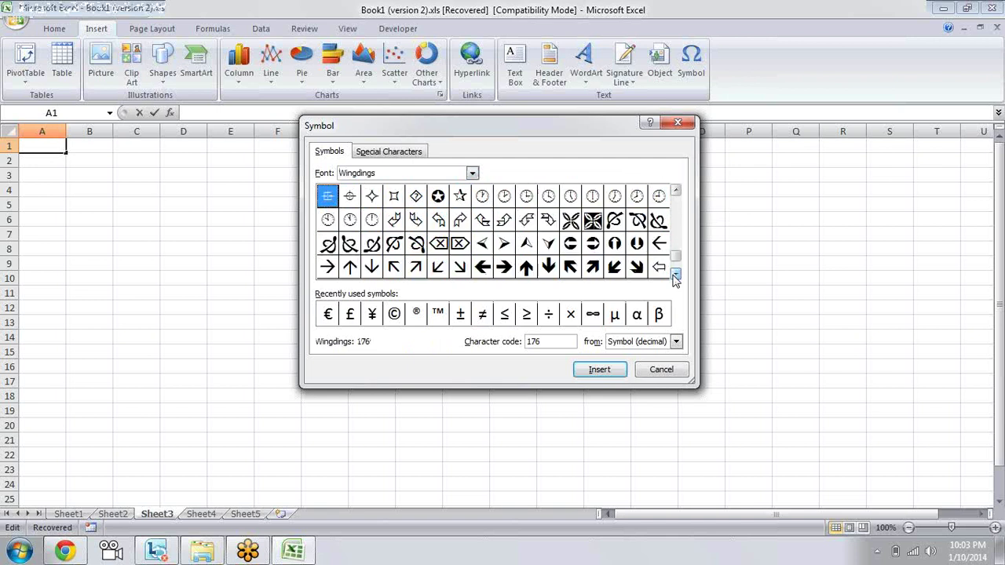
click(675, 274)
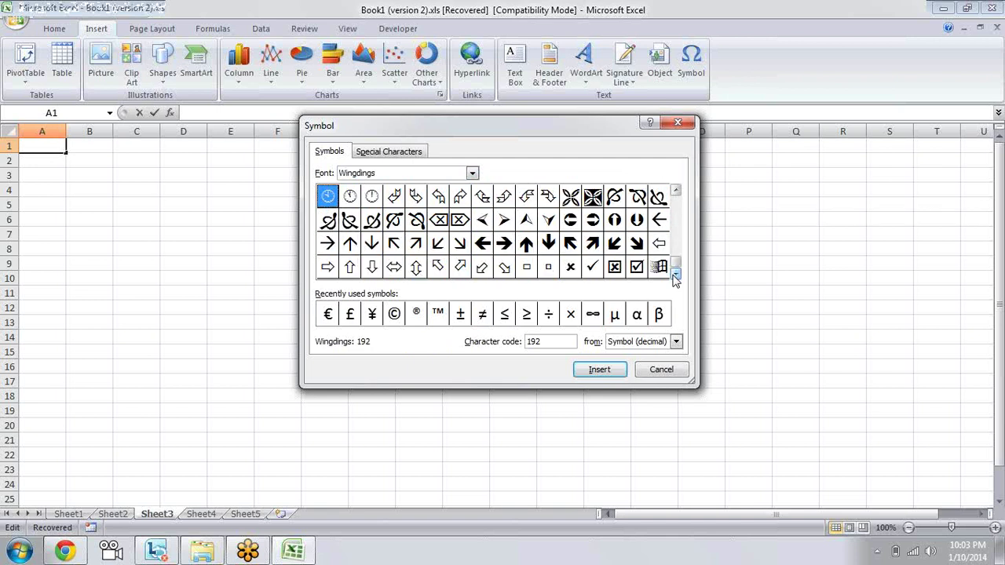
click(676, 195)
click(675, 195)
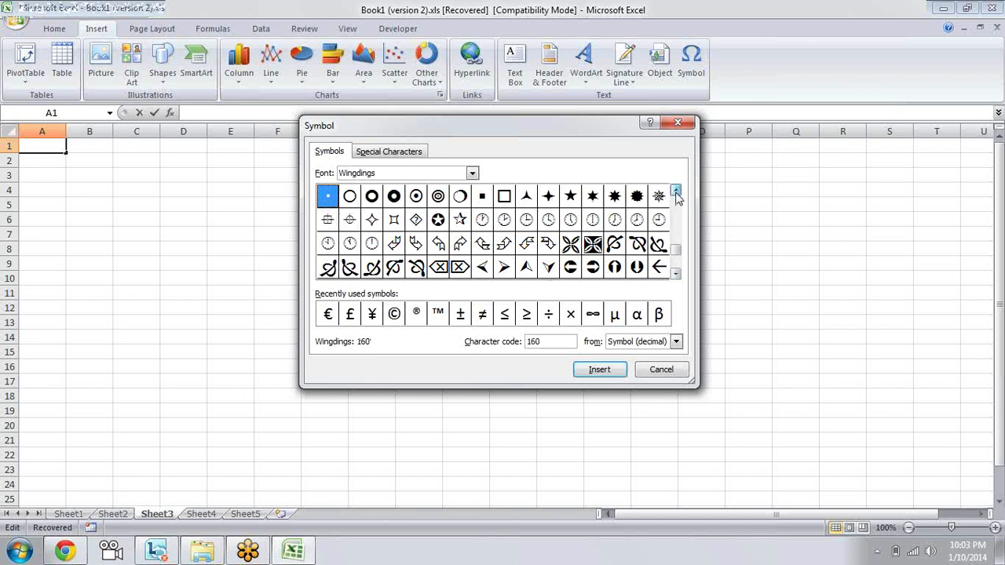
click(676, 195)
click(676, 196)
click(676, 196)
click(675, 196)
click(676, 195)
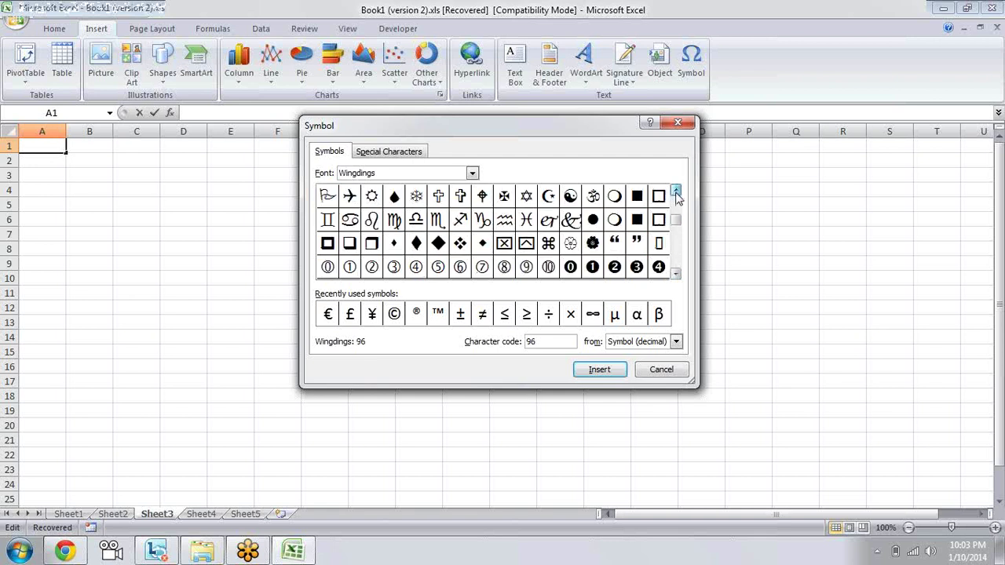
click(676, 195)
click(676, 195)
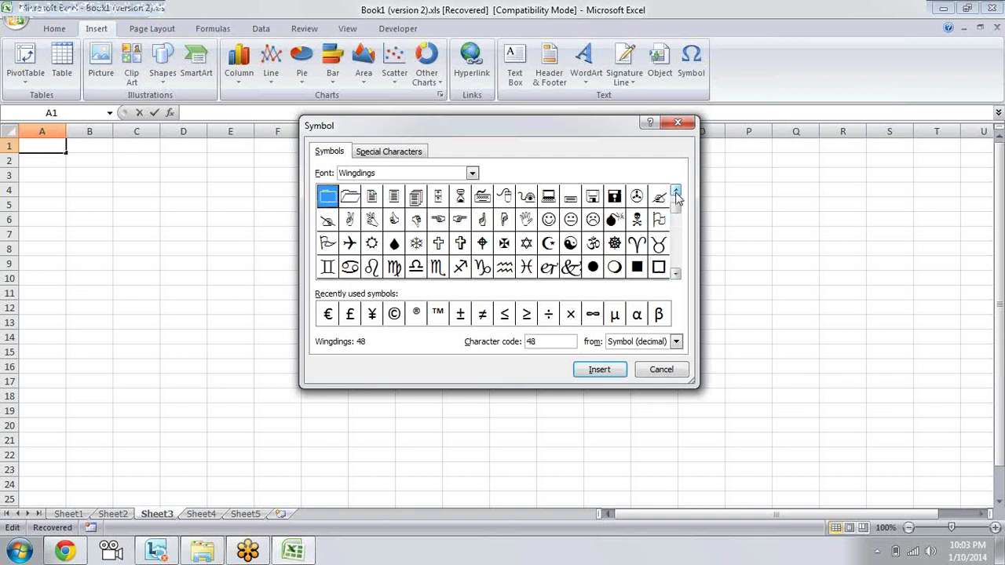
click(675, 193)
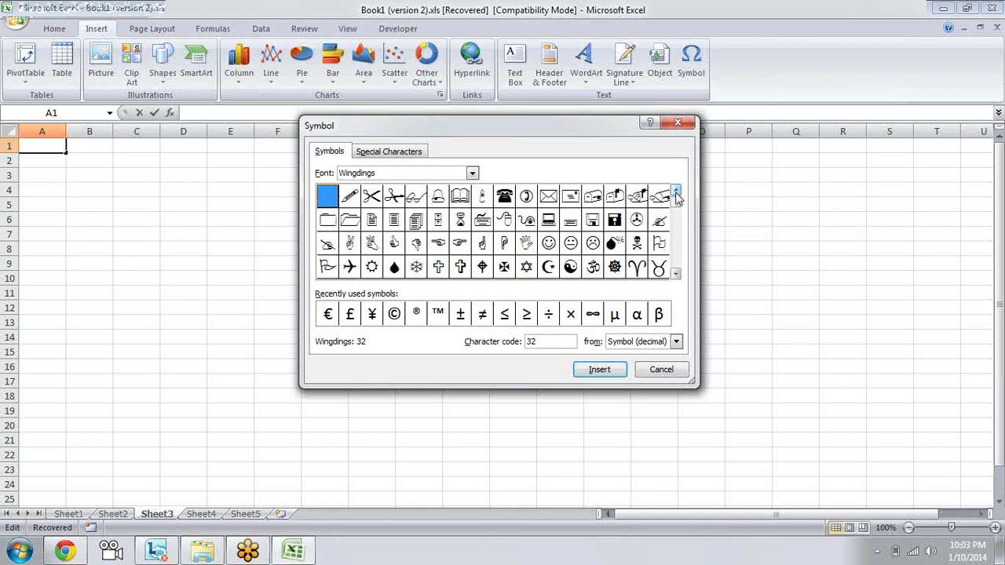
click(471, 173)
click(452, 231)
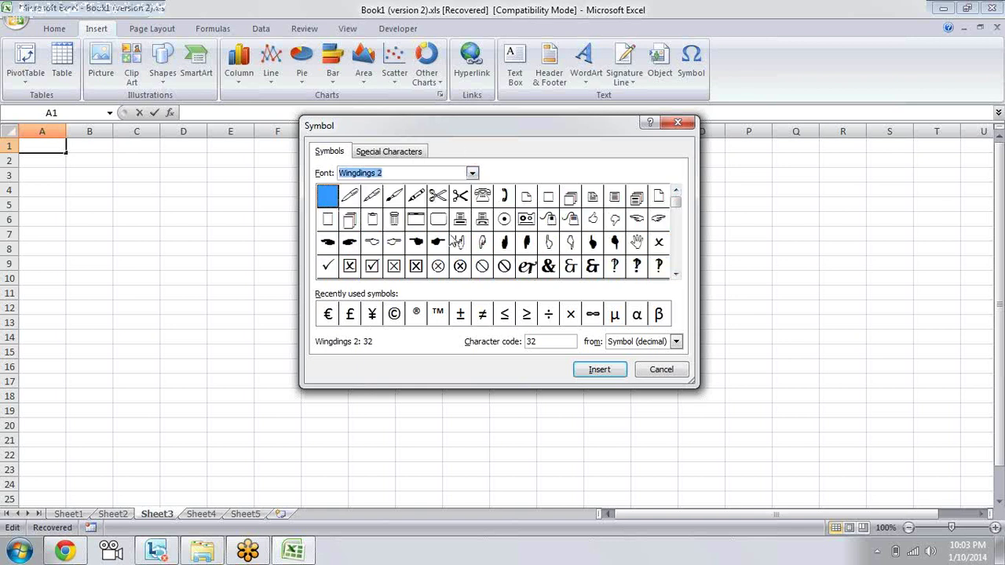
click(676, 273)
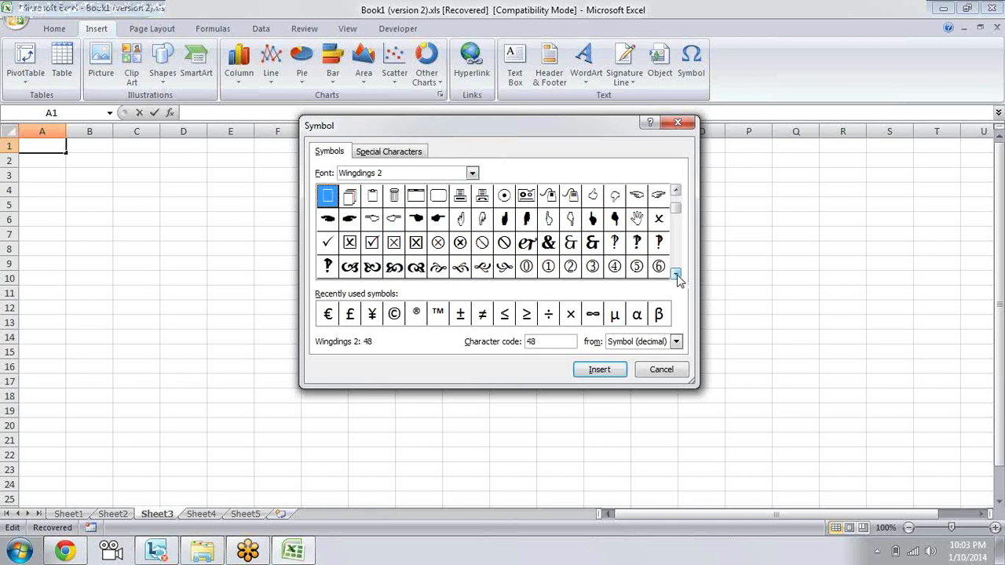
double_click(675, 272)
click(675, 273)
click(675, 272)
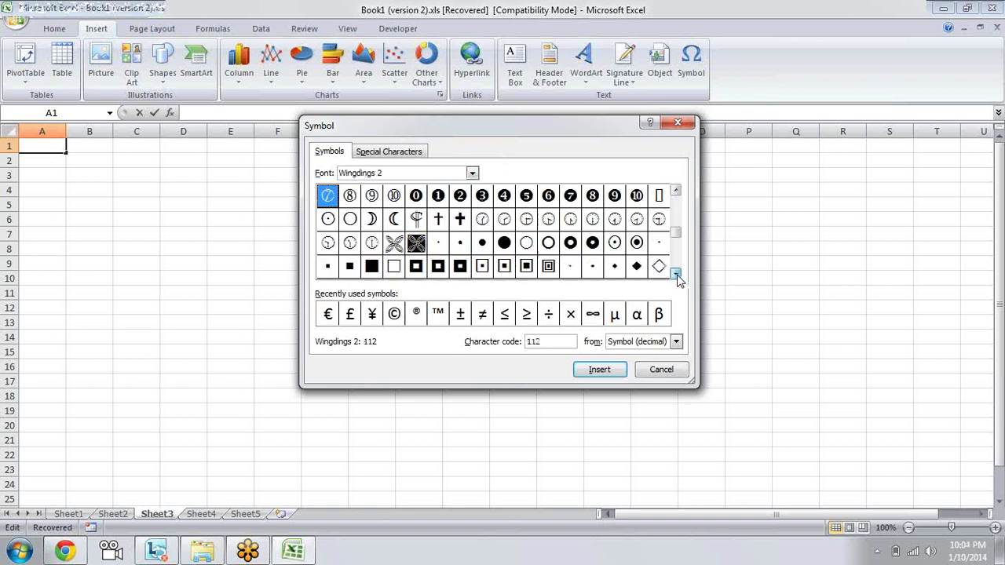
click(675, 273)
click(675, 272)
click(675, 273)
click(675, 273)
click(675, 273)
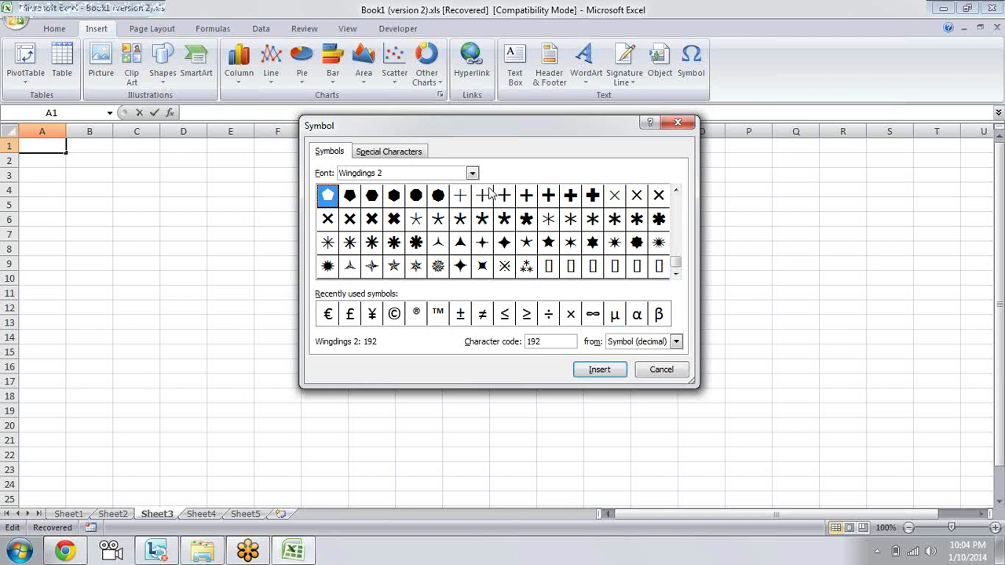
click(472, 173)
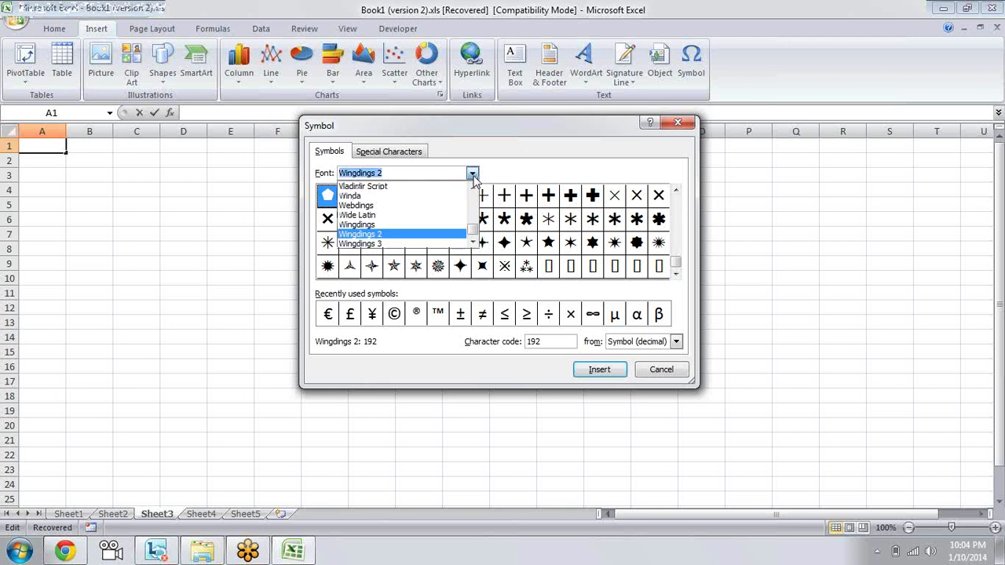
click(445, 243)
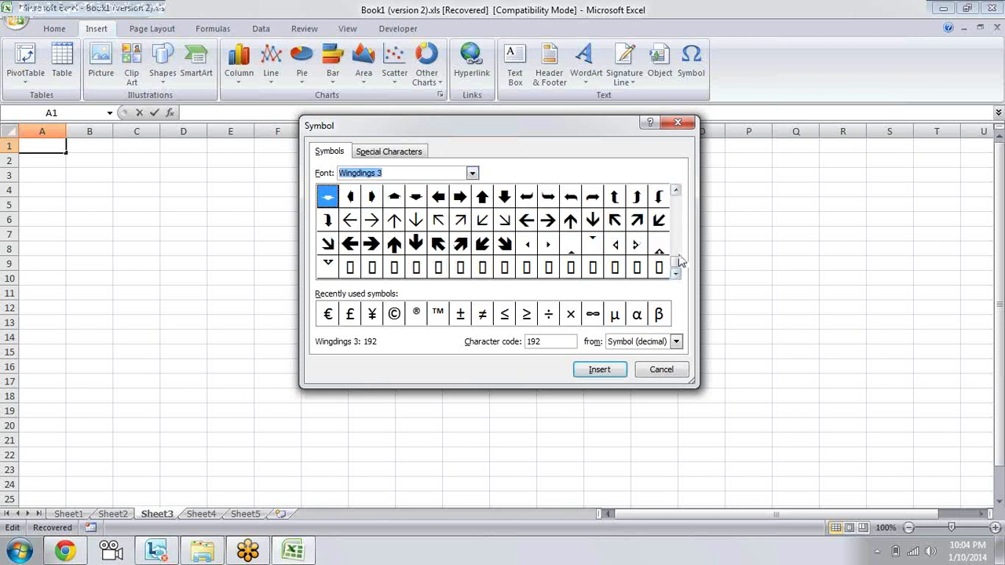
click(677, 193)
click(677, 193)
click(677, 193)
click(677, 193)
click(677, 193)
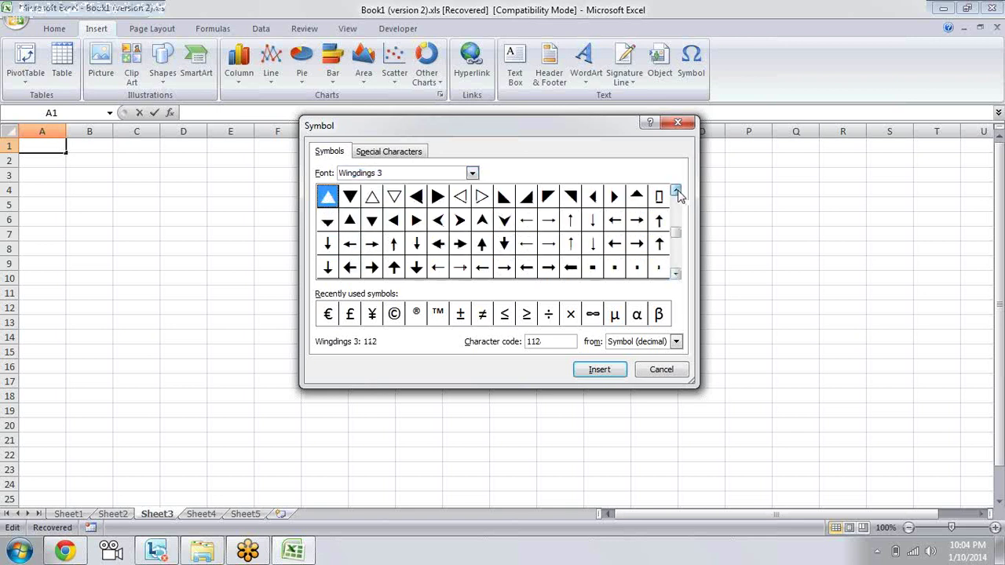
click(677, 193)
click(677, 193)
click(676, 193)
click(677, 193)
click(677, 193)
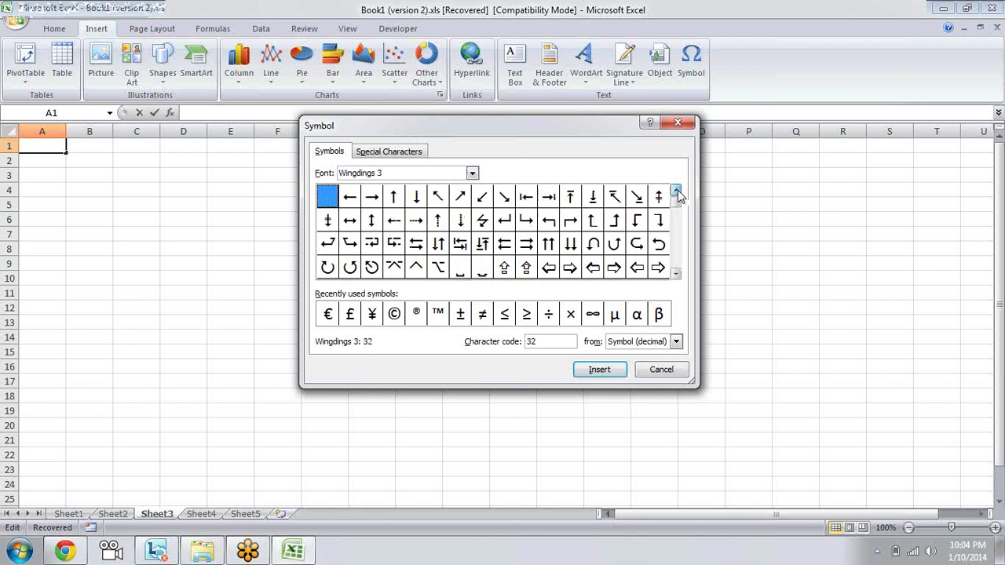
click(676, 273)
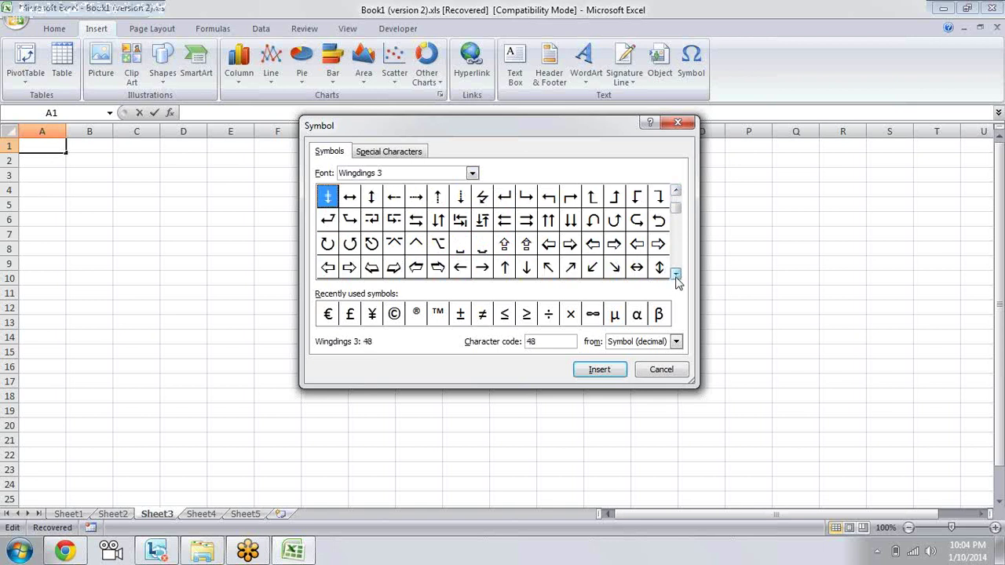
click(676, 274)
click(676, 273)
click(676, 273)
click(676, 273)
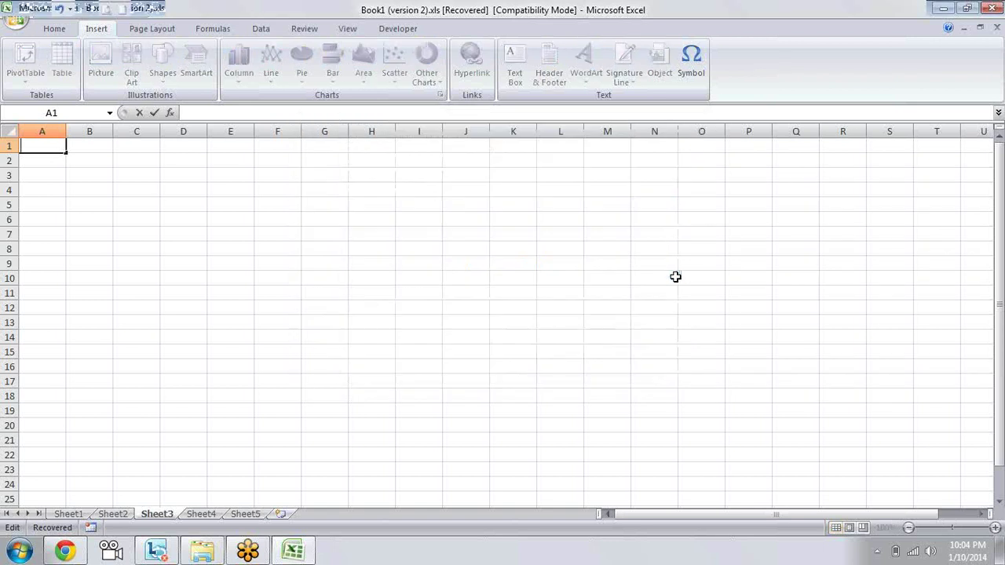
In Explorer, go up to Local Disk (D:) and search it for 'kpi'
key(alt+Tab)
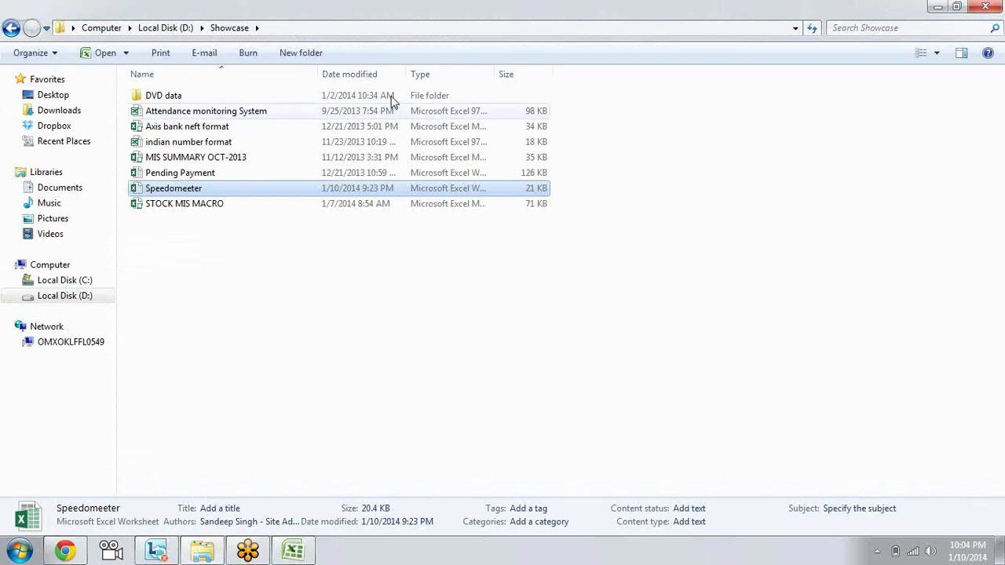
click(204, 95)
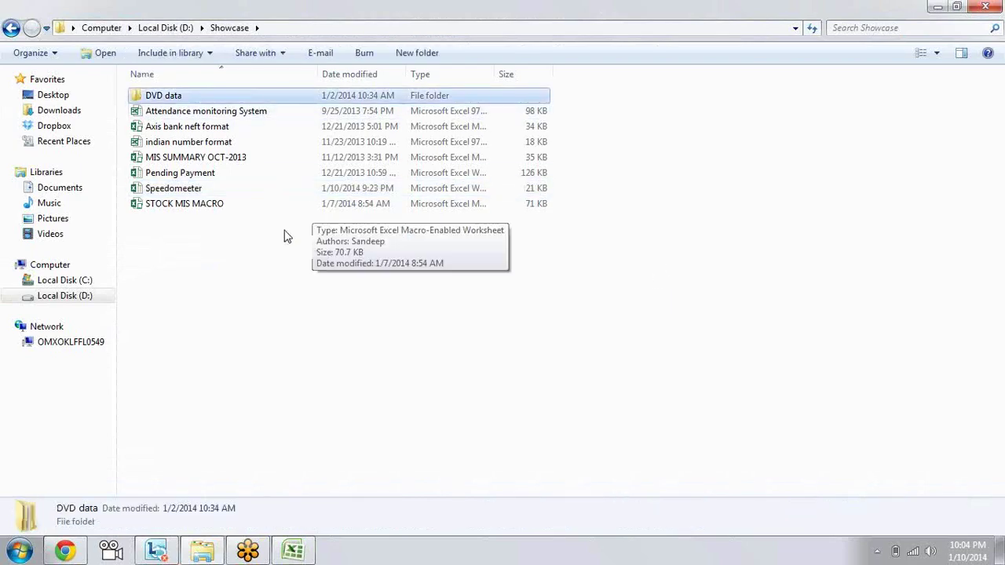
click(166, 27)
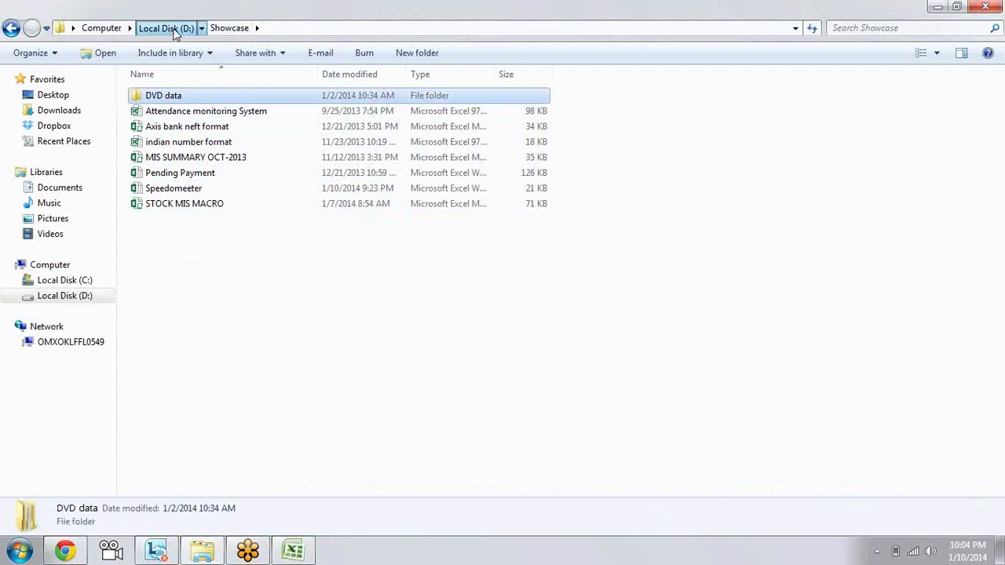
click(847, 28)
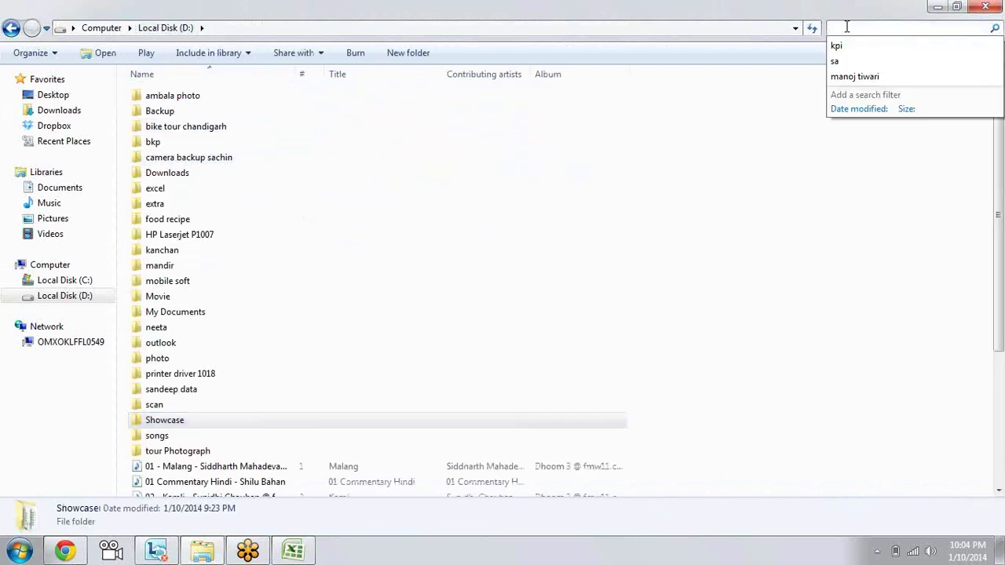
key(Down)
key(Return)
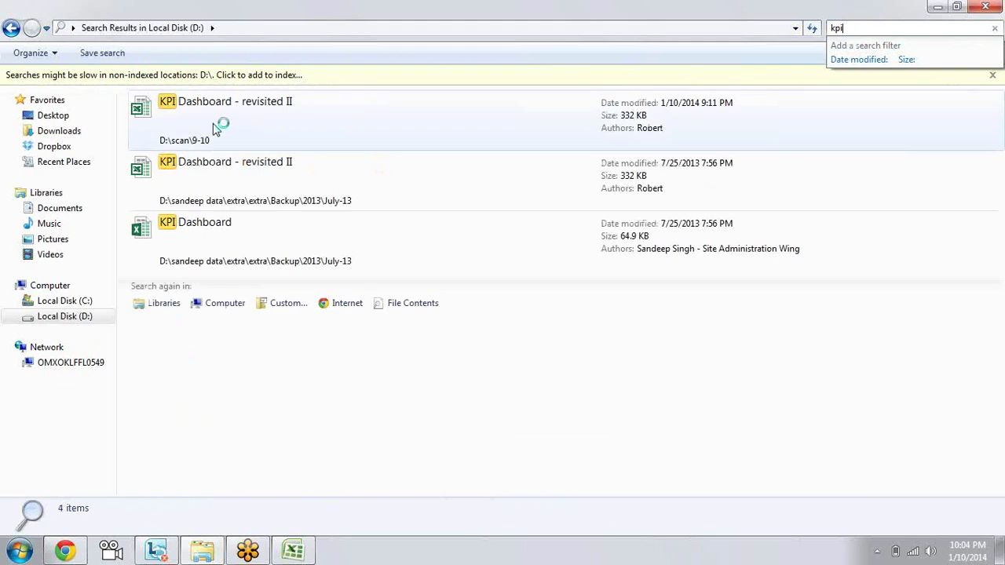
Drag the newest KPI Dashboard - revisited II result onto Excel to open it
click(144, 177)
right_click(144, 173)
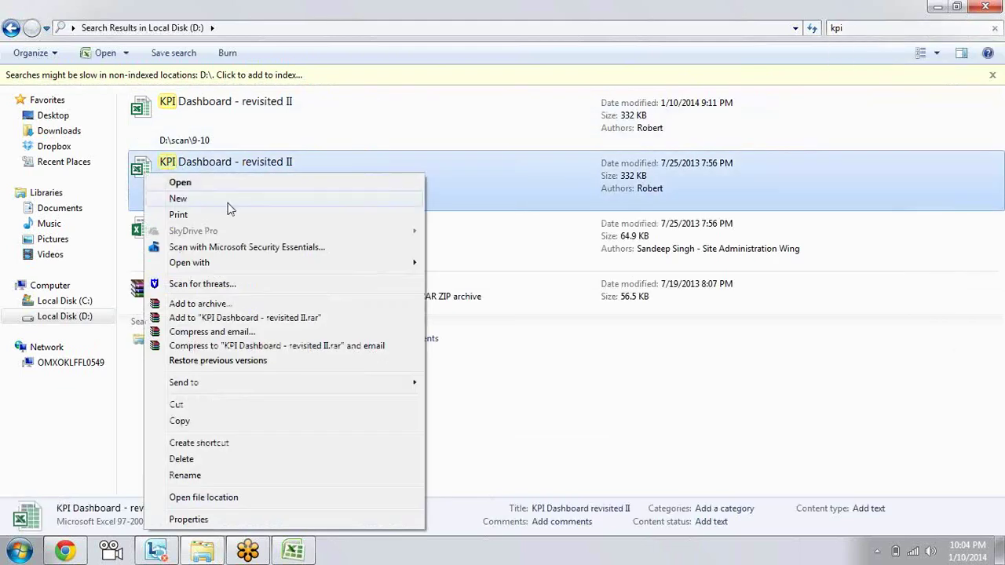
click(144, 110)
mouse_move(144, 110)
mouse_down()
mouse_move(346, 345)
mouse_move(344, 336)
mouse_up()
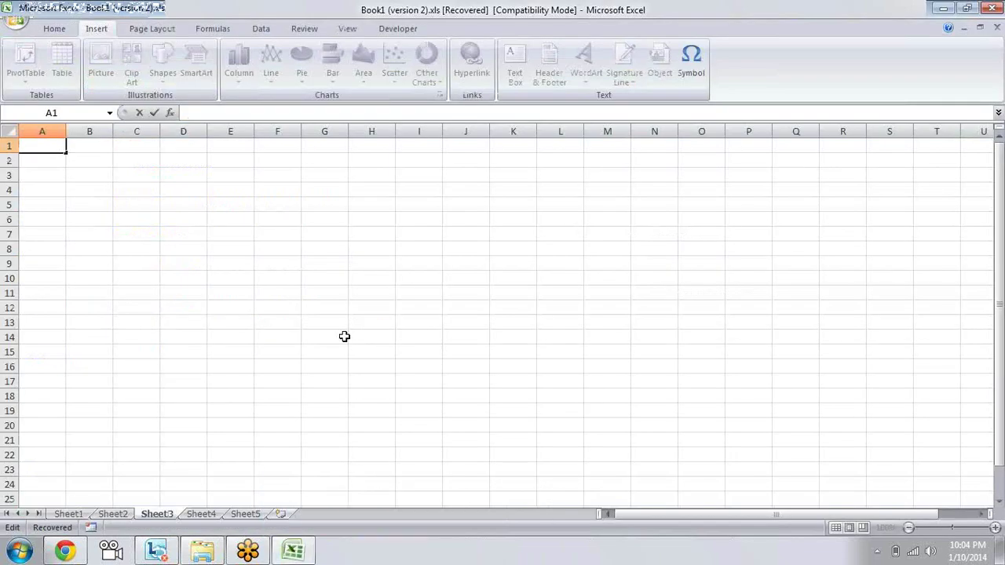
mouse_move(293, 551)
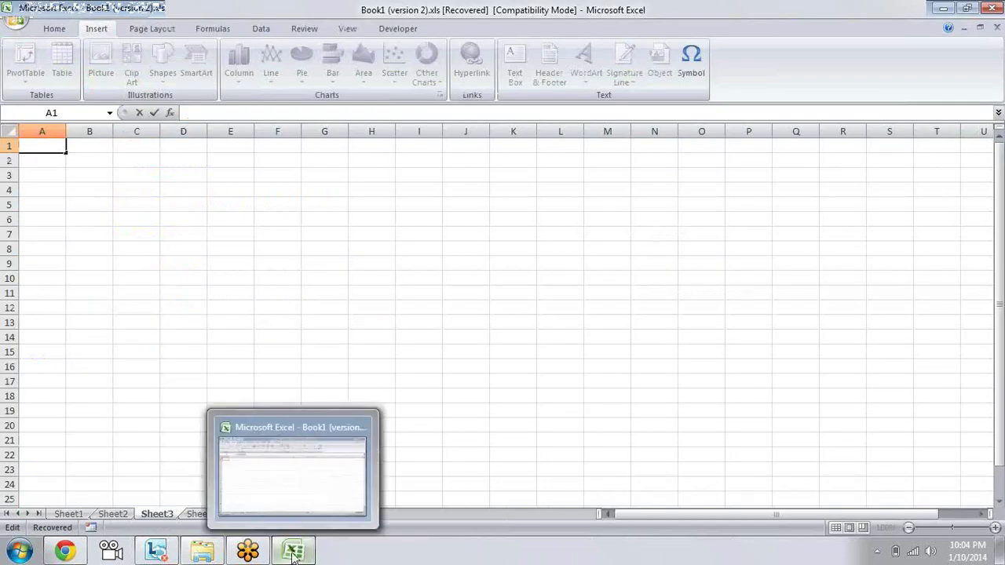
Bring Excel forward, show the Dashboard sheet and inspect the formula in L8
click(398, 326)
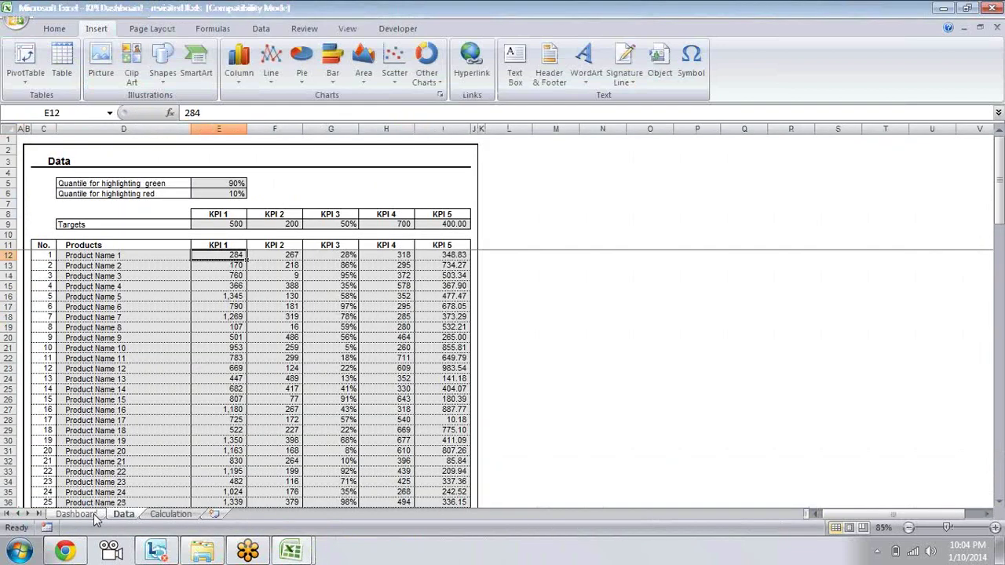
click(94, 515)
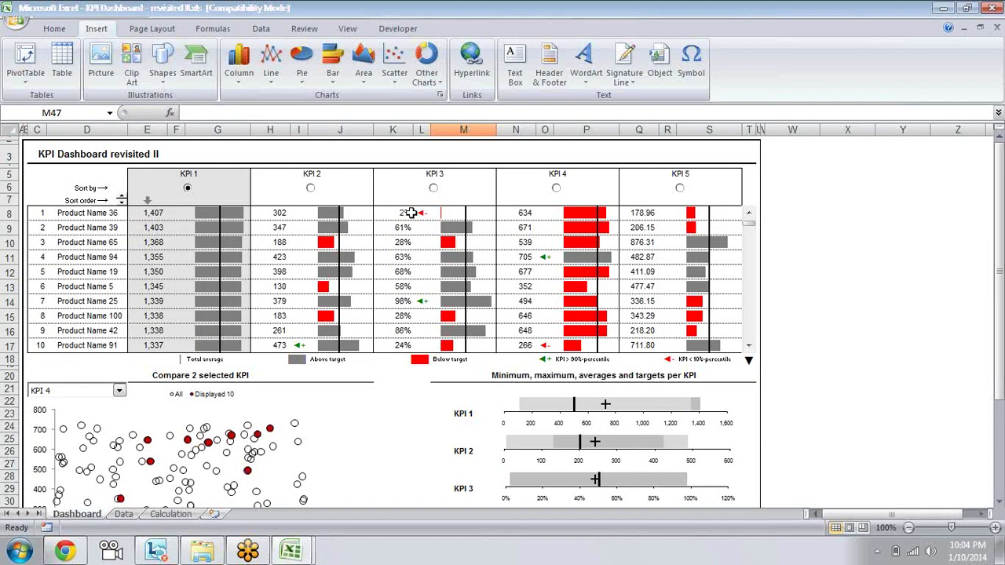
click(417, 214)
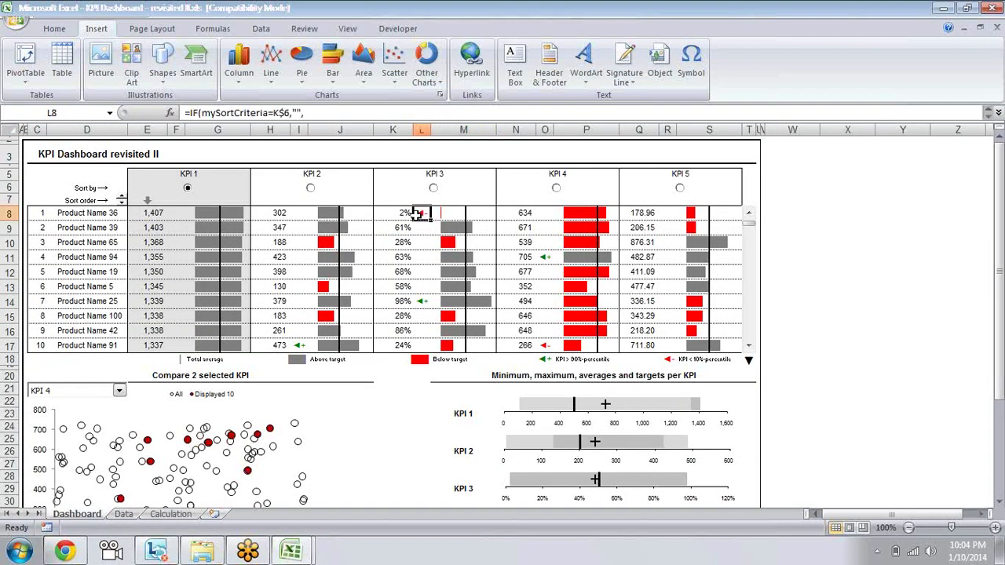
click(55, 29)
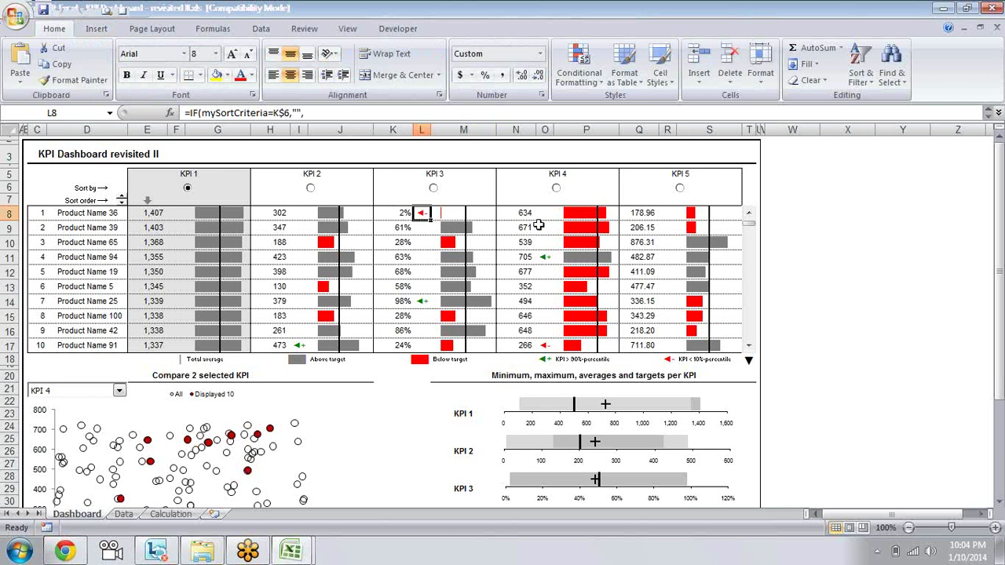
Minimize and restore the KPI Dashboard window from the taskbar, then select E7
click(943, 8)
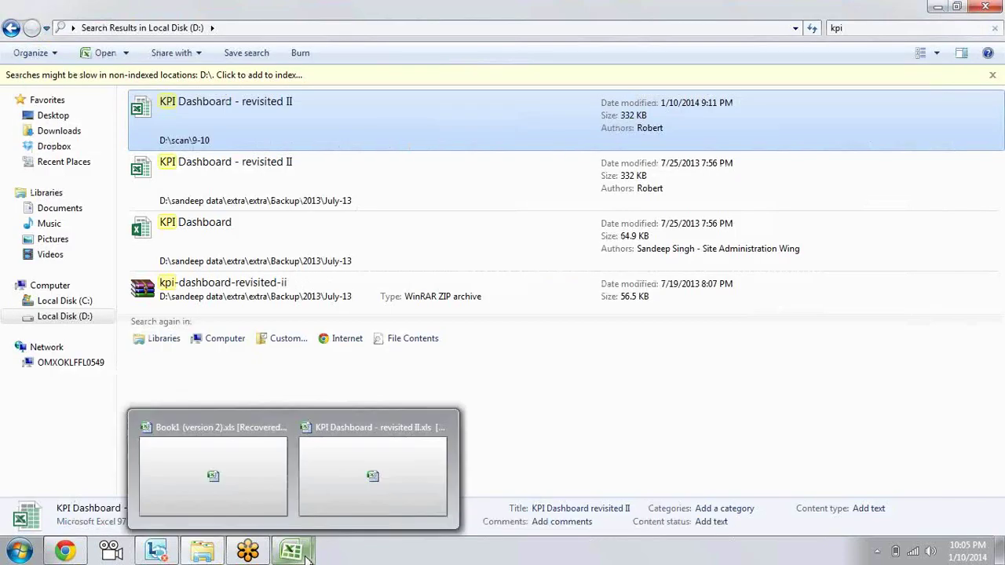
click(305, 553)
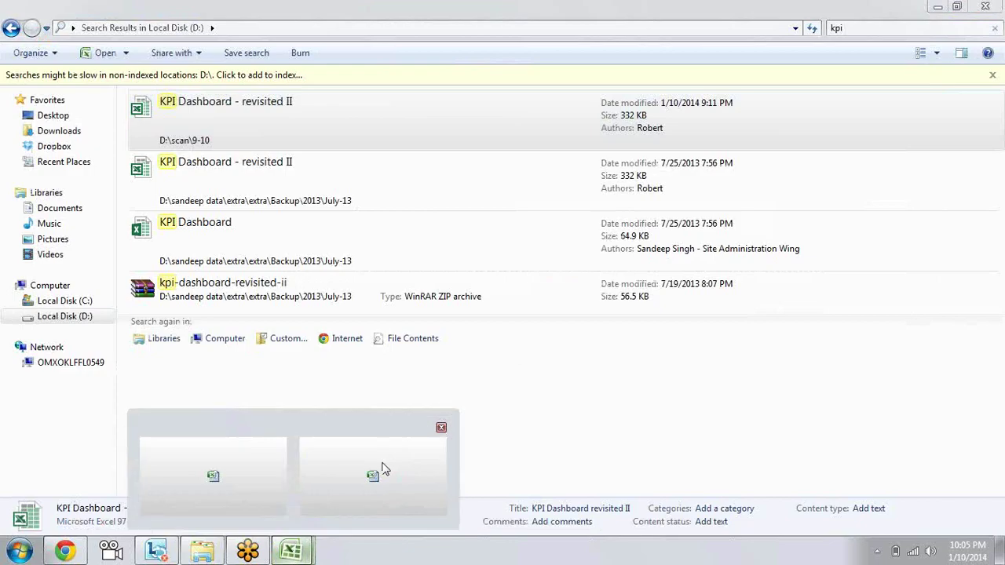
click(382, 469)
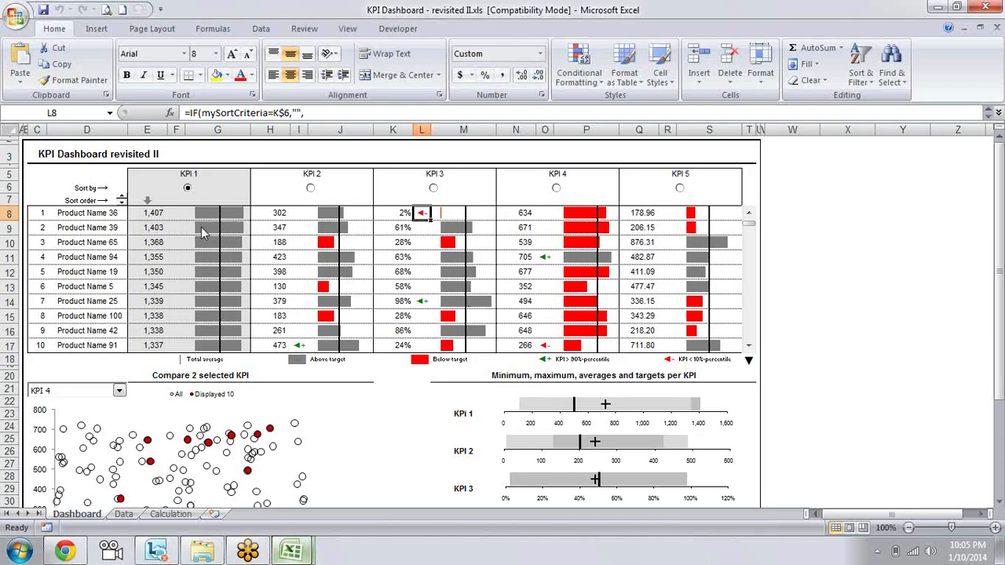
click(149, 200)
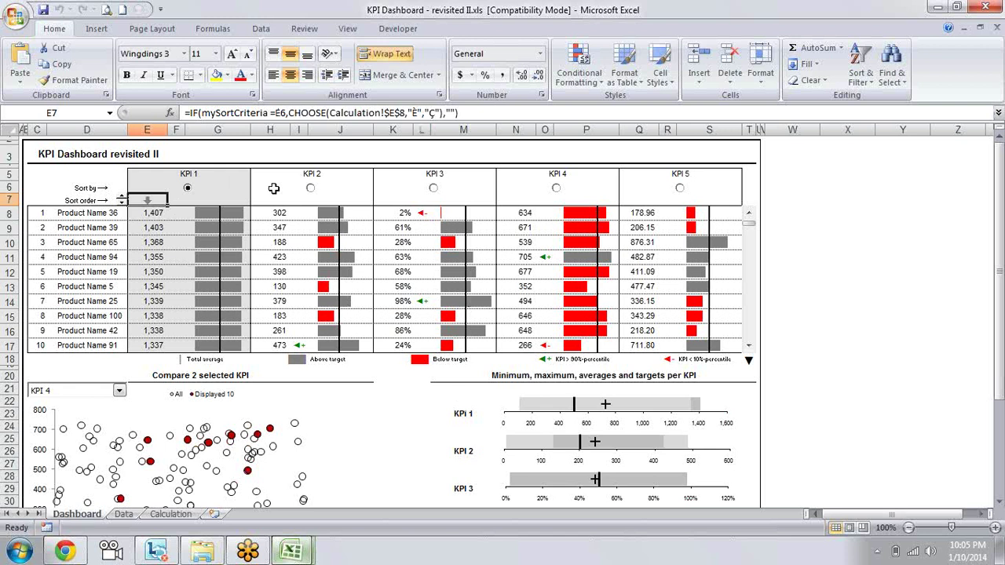
click(431, 113)
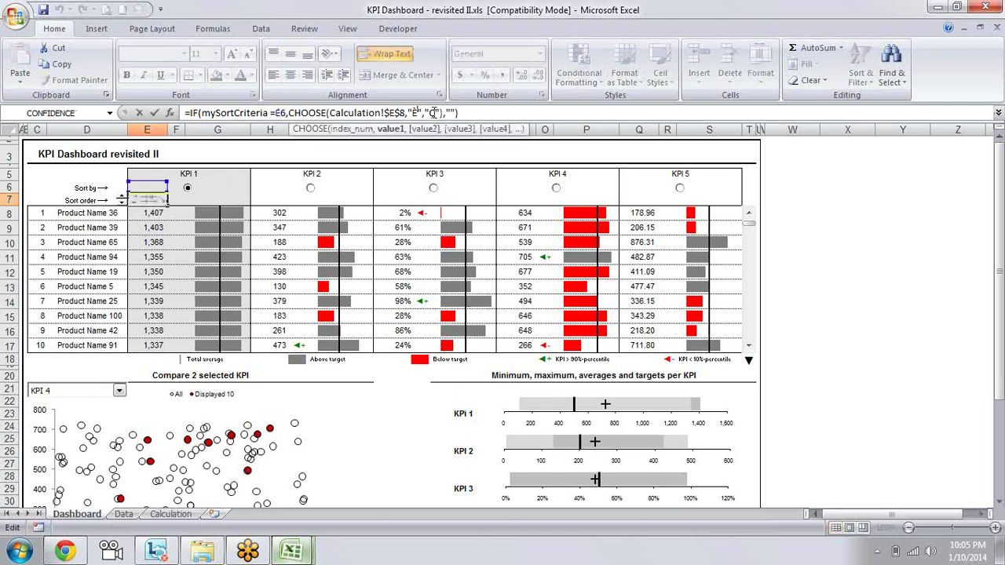
key(Escape)
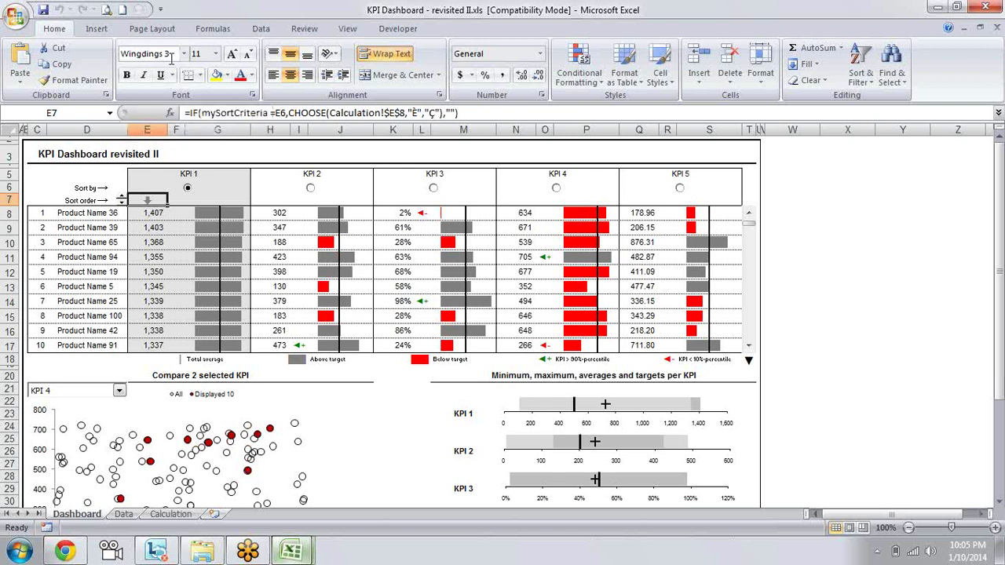
click(430, 113)
key(shift+Left)
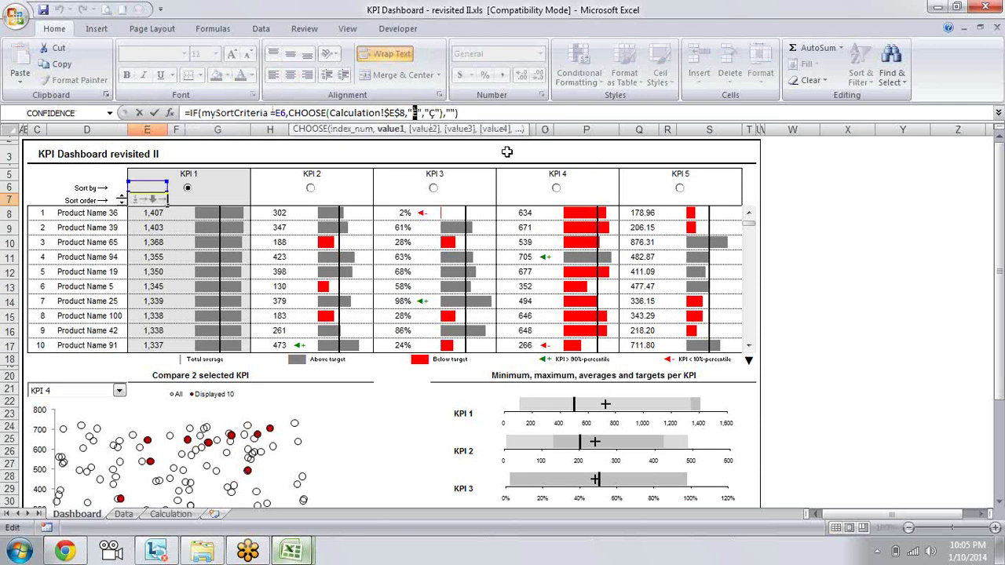
key(Escape)
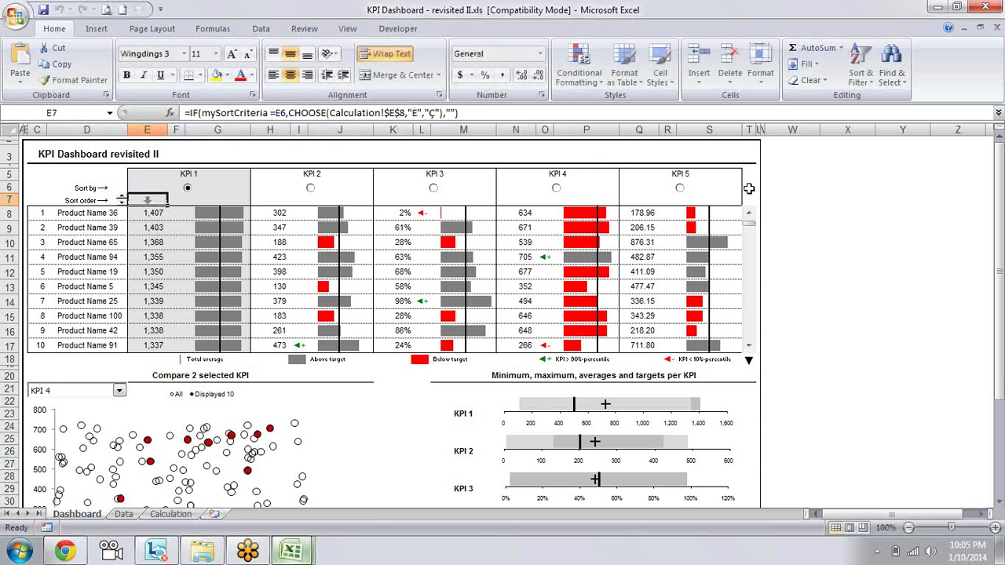
click(813, 198)
double_click(813, 198)
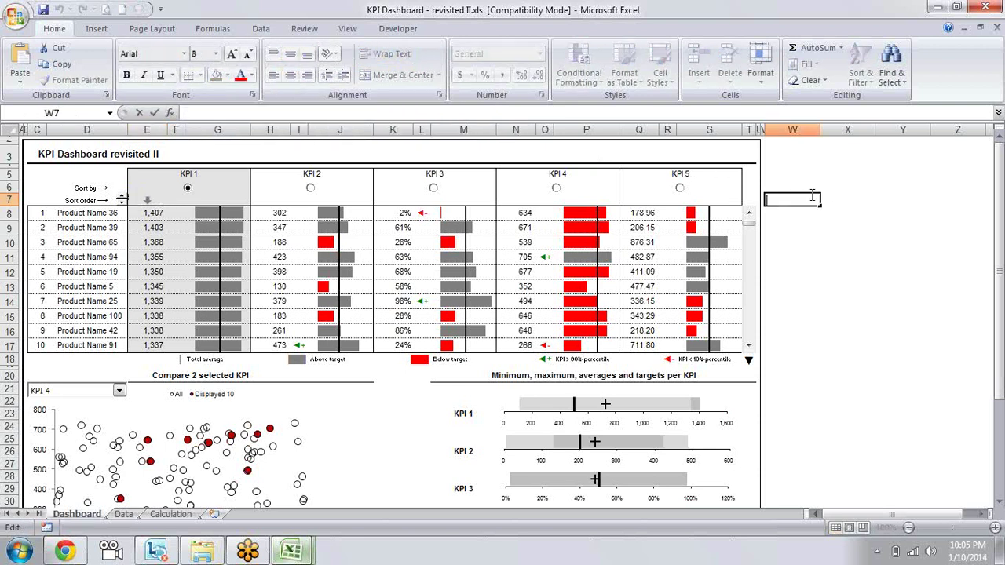
text(È)
key(Escape)
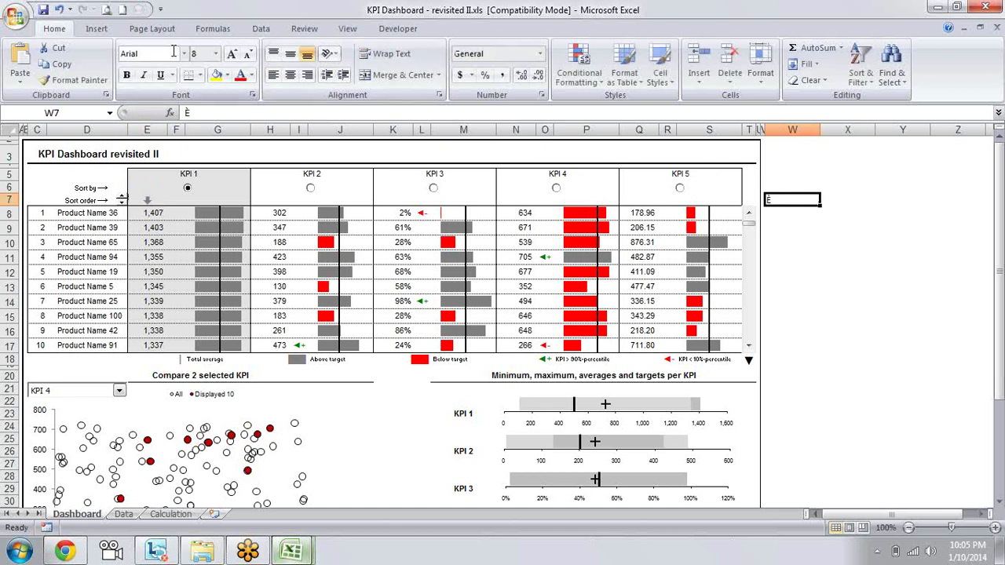
click(150, 198)
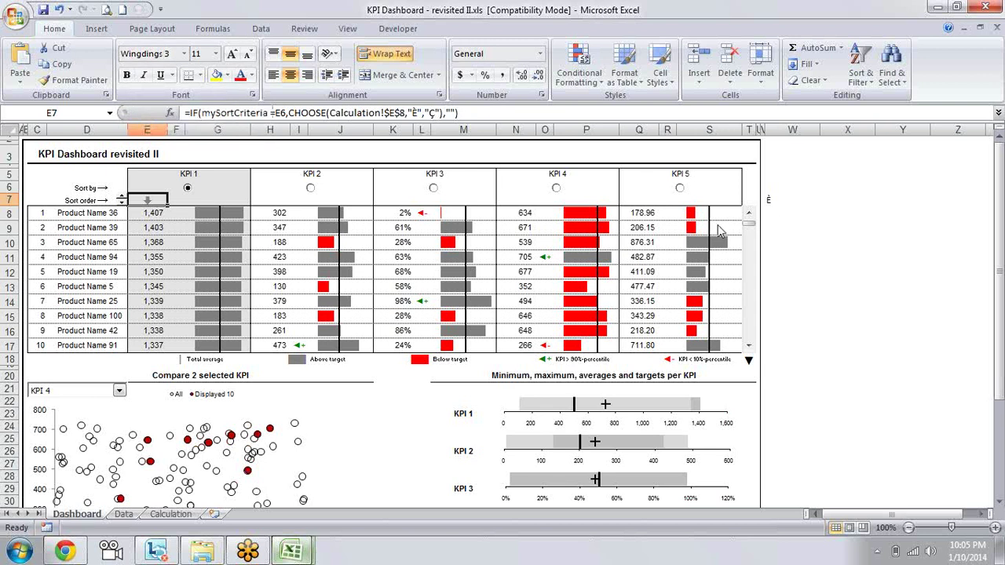
click(770, 198)
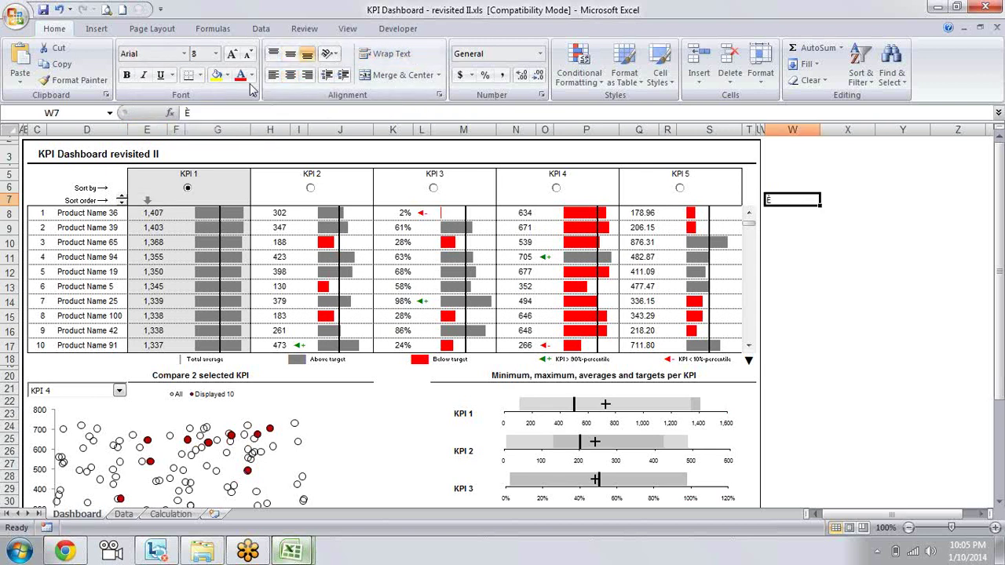
click(160, 54)
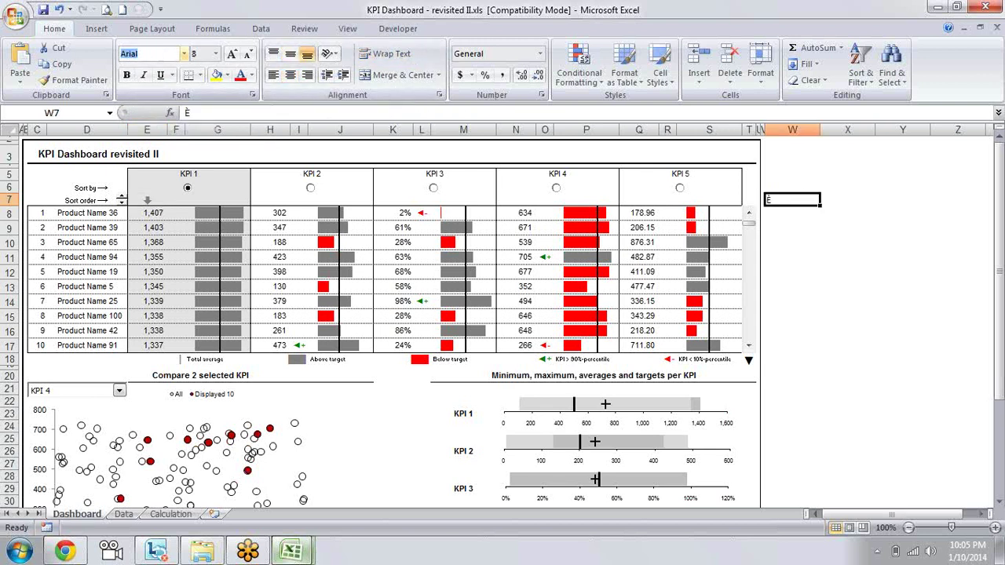
text(Wingdings 3)
key(Home)
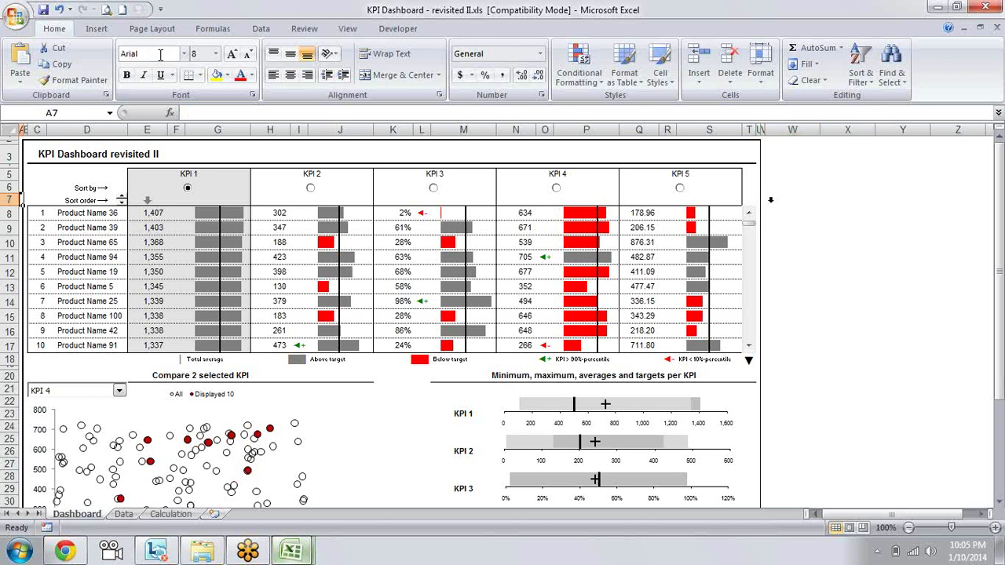
click(768, 201)
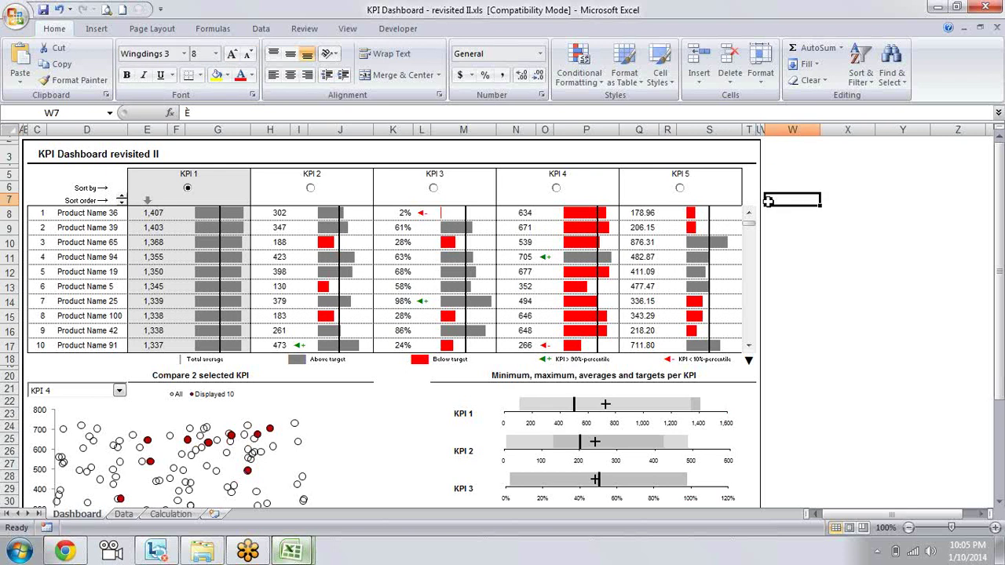
key(Delete)
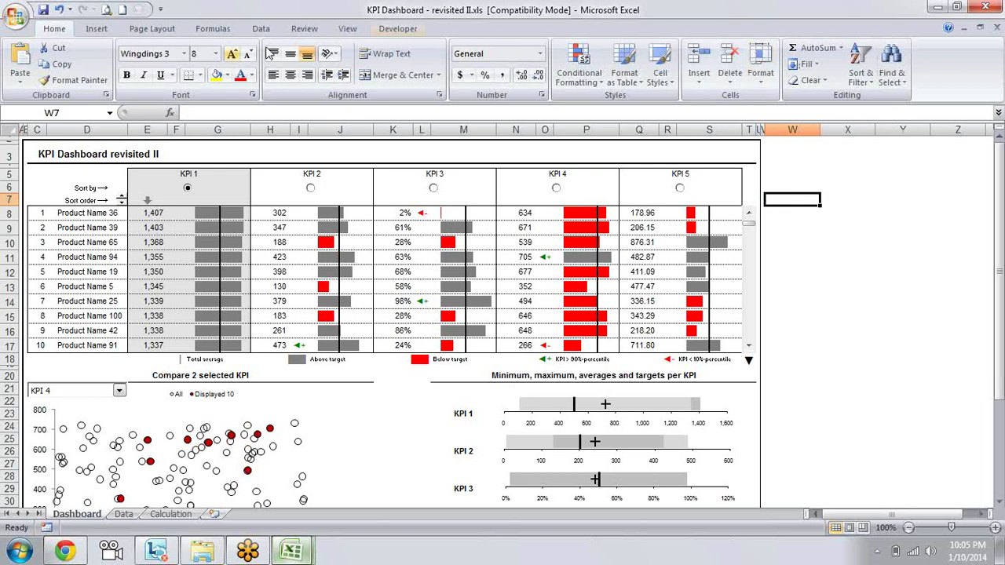
Open the Symbol dialog and set its font to Wingdings 3
click(106, 30)
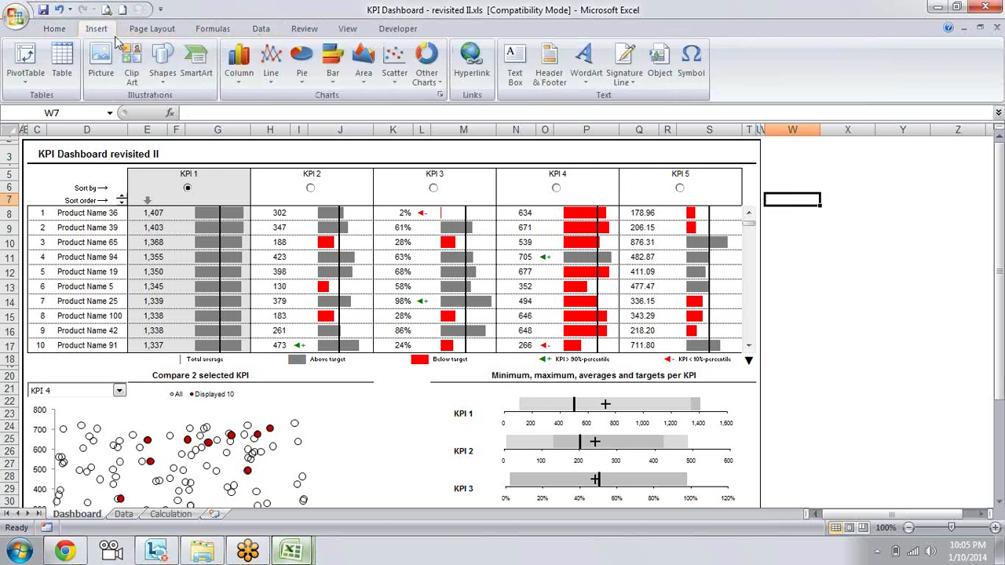
click(691, 62)
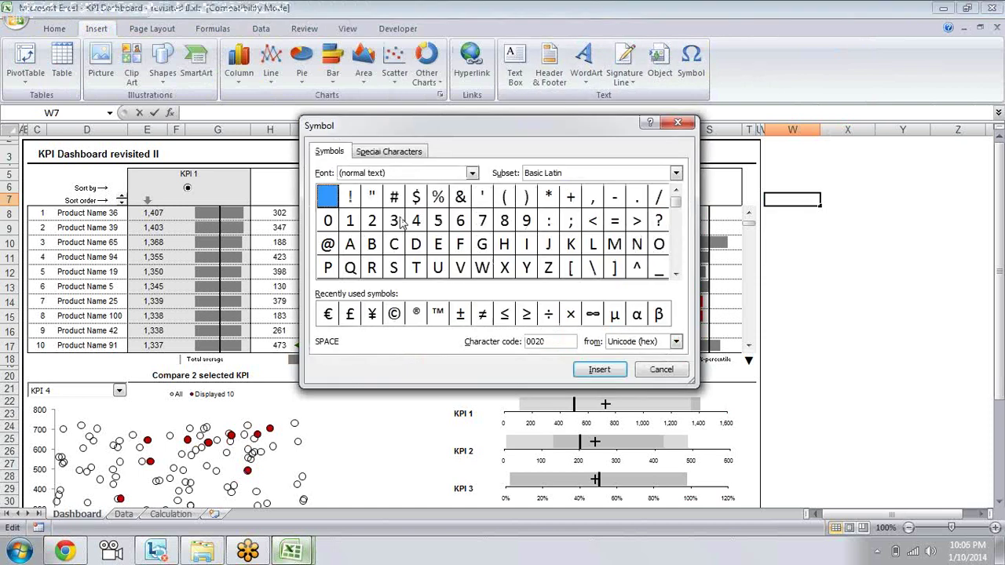
click(472, 173)
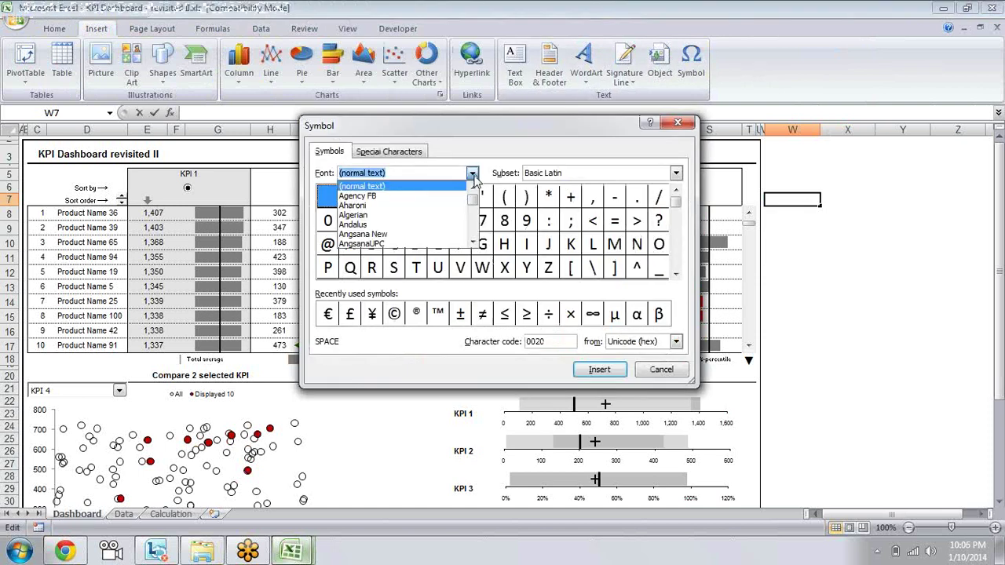
scroll(478, 286, down, 15)
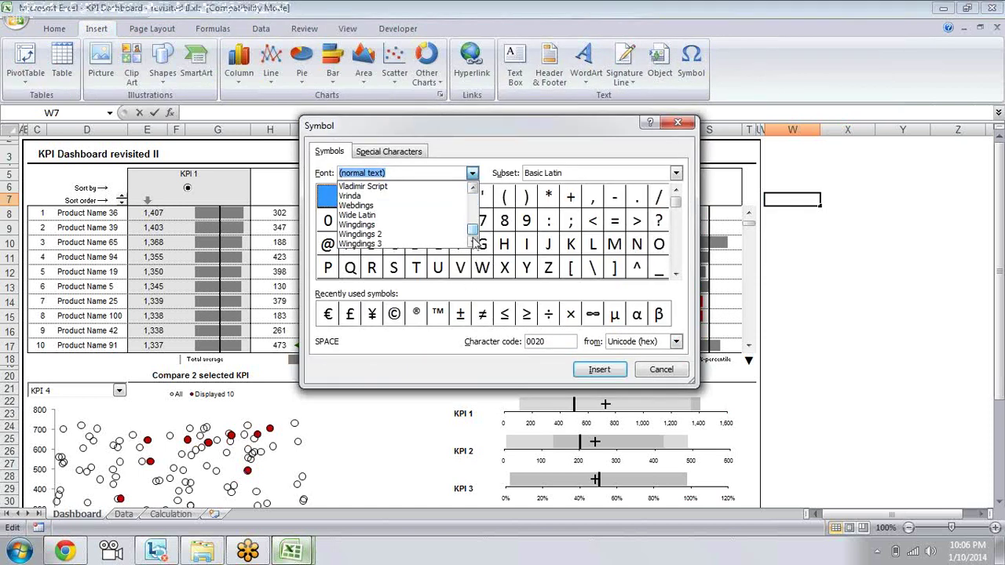
click(424, 243)
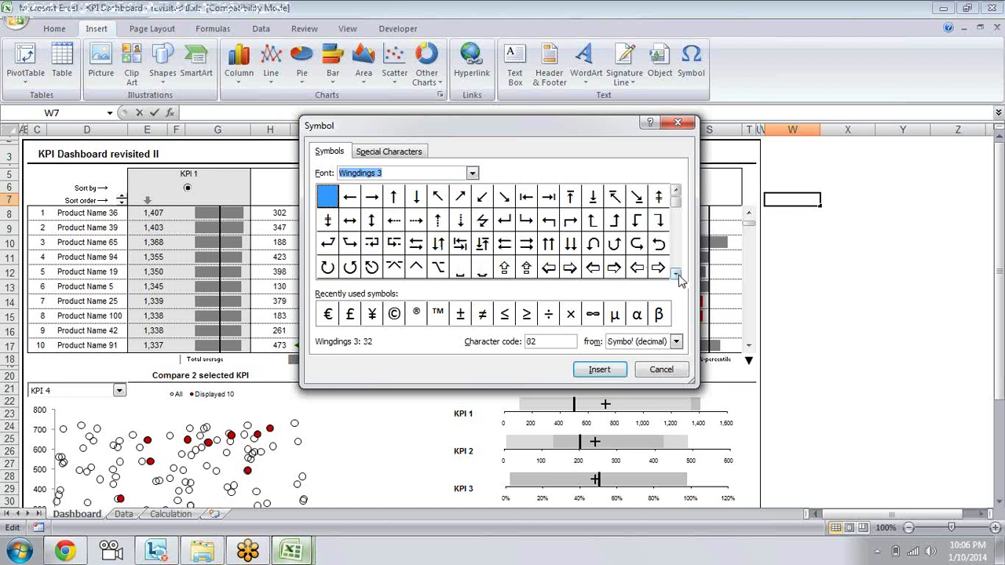
Insert the Wingdings 3 down arrow (code 136) into cell W7
click(676, 274)
click(675, 274)
click(675, 274)
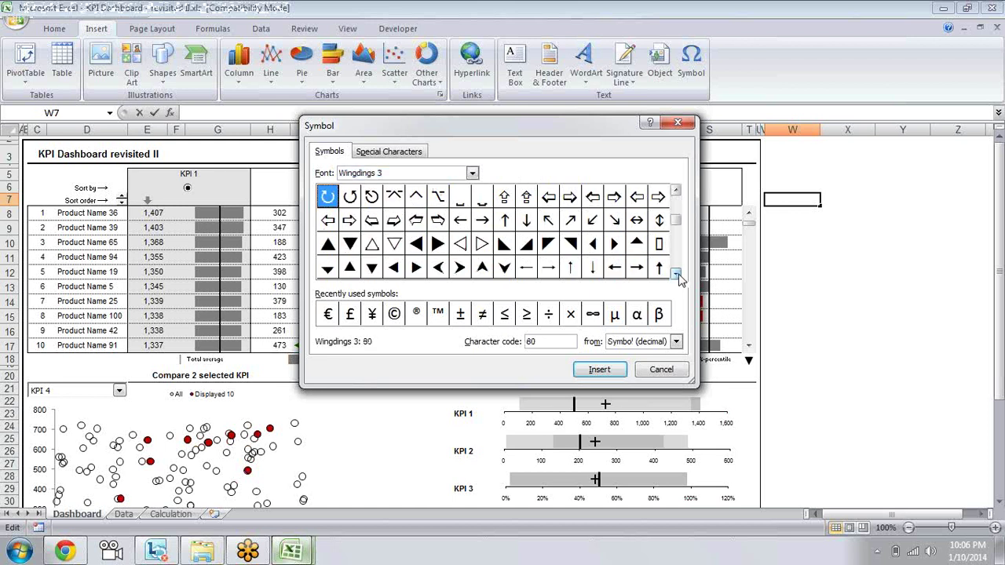
click(677, 274)
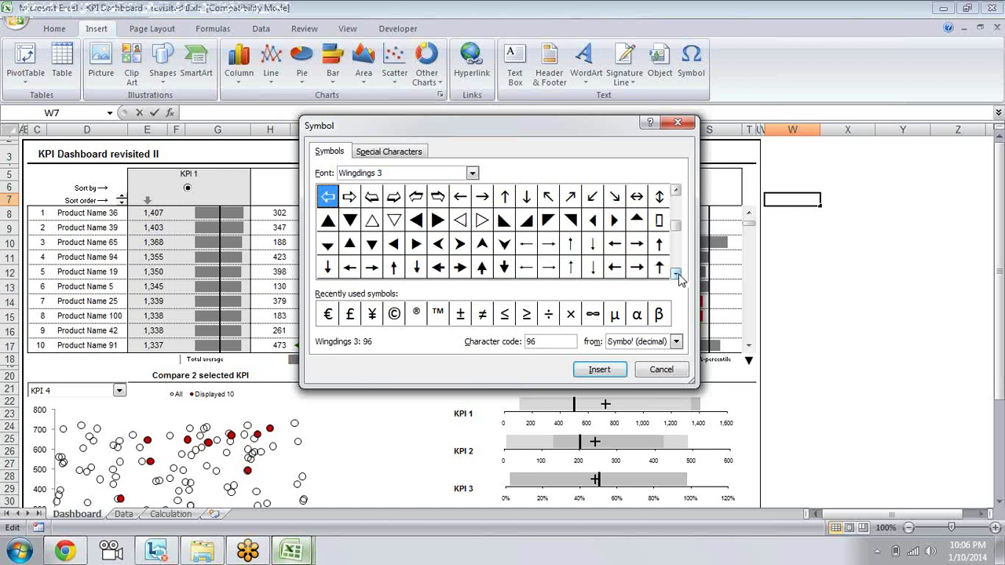
click(505, 245)
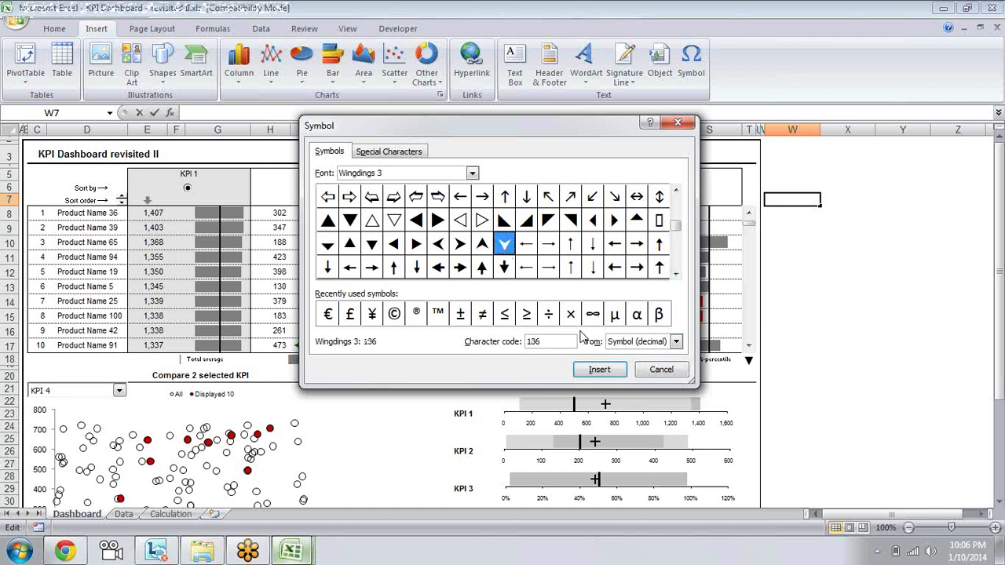
click(589, 370)
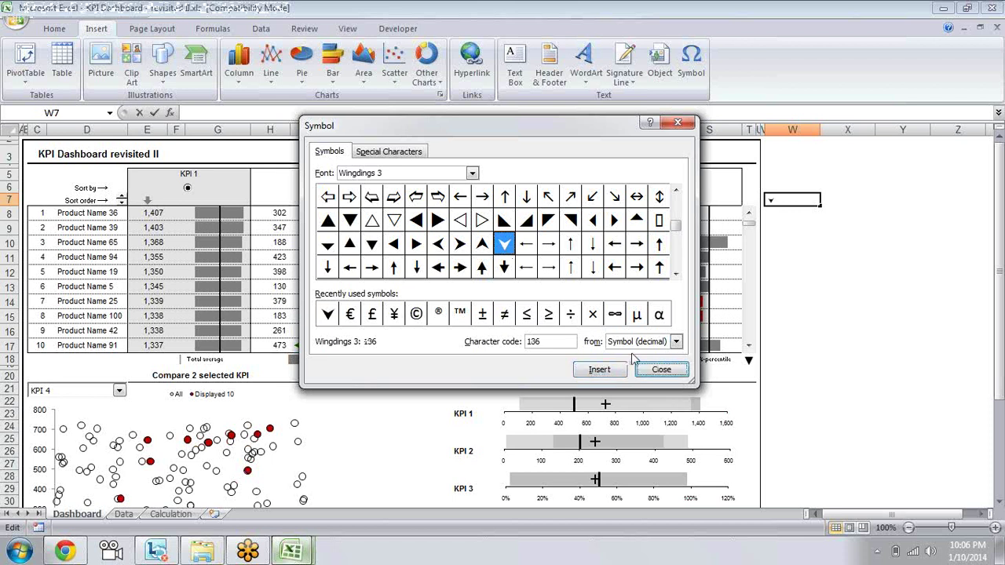
key(Escape)
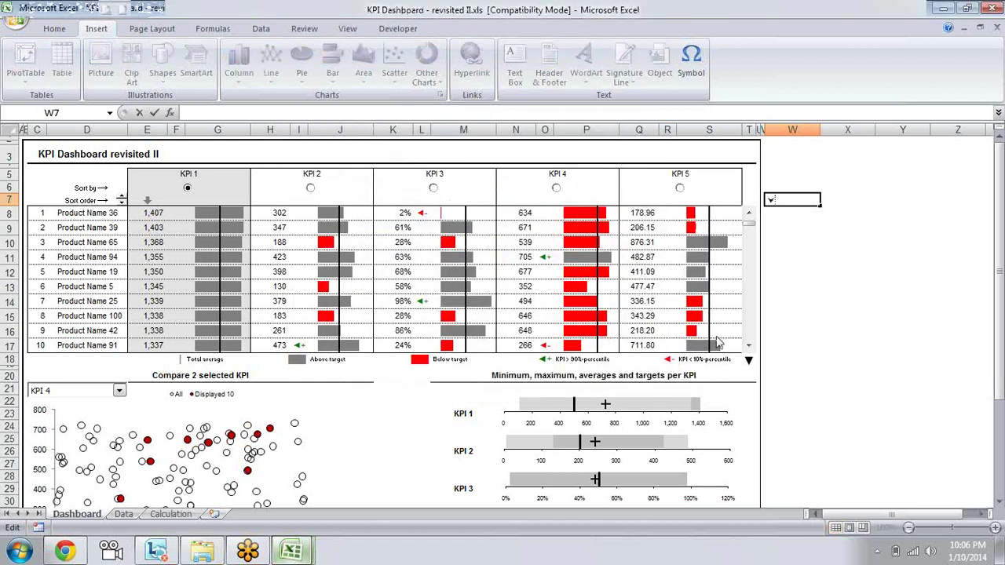
key(Escape)
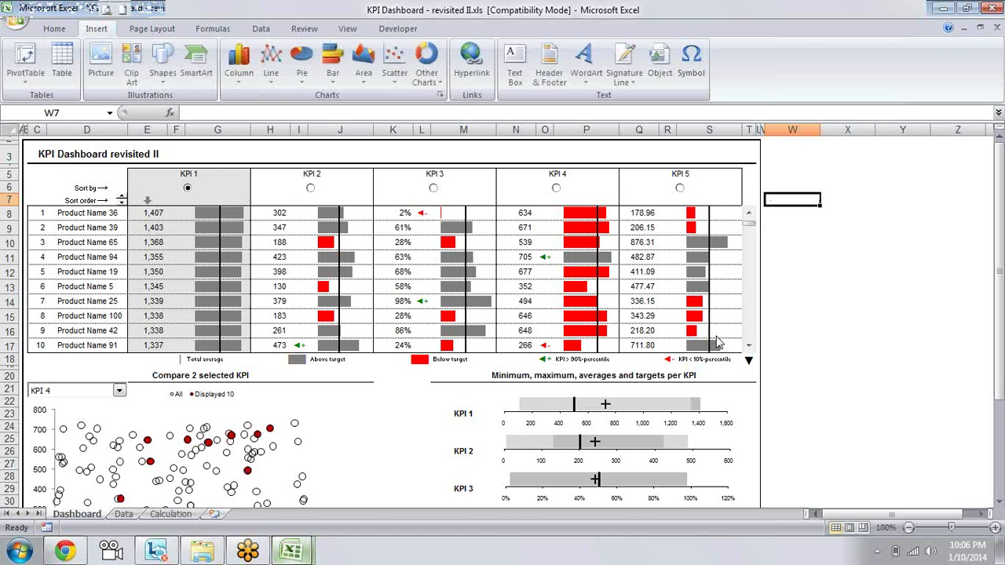
text(È)
Reopen the Symbol dialog, reuse the recent down arrow, and switch the font to Wingdings
click(691, 63)
double_click(331, 314)
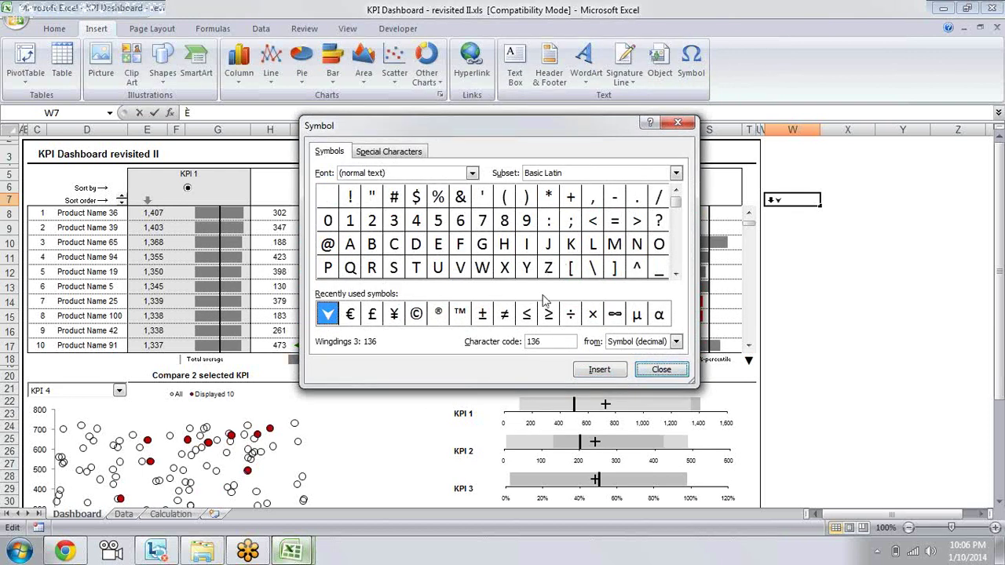
click(455, 171)
text(wingding 3)
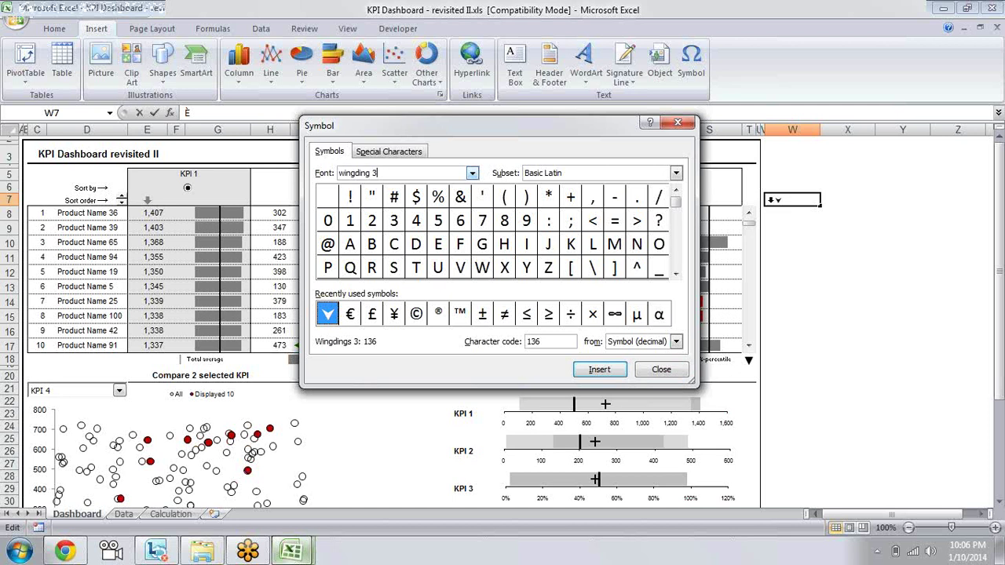
key(Return)
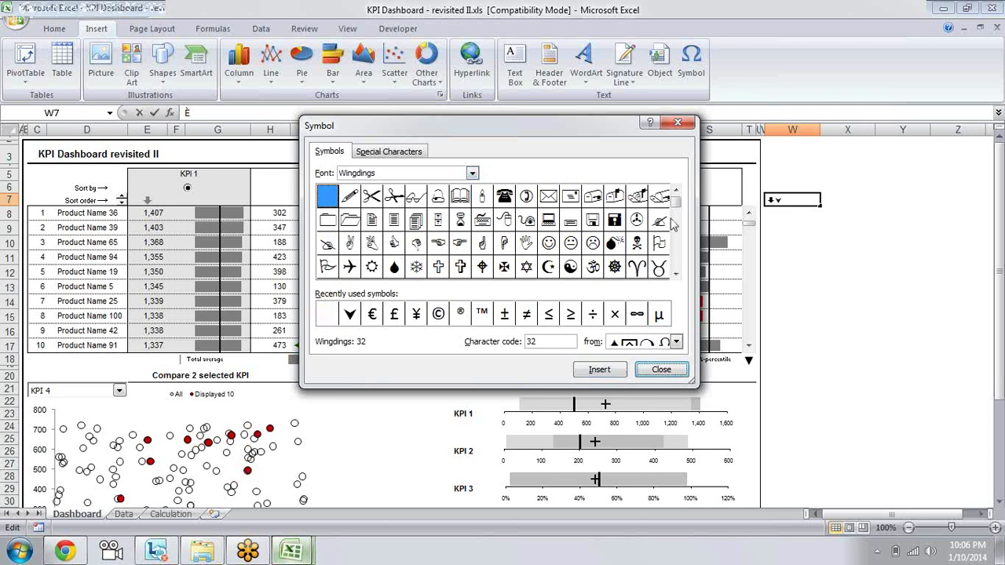
Insert Wingdings symbols 221 and 222 into W7 after the down arrow
click(676, 273)
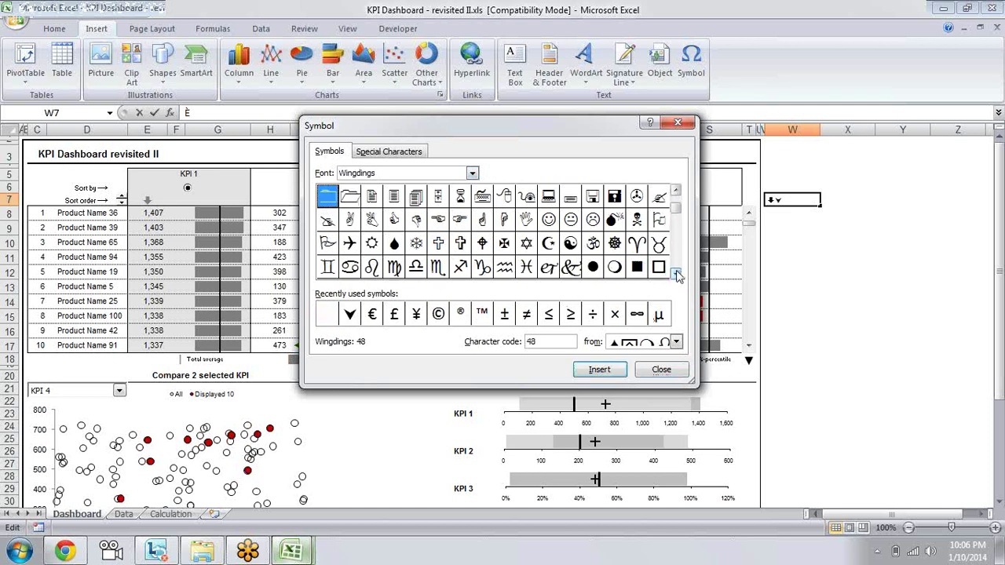
click(675, 273)
double_click(676, 273)
double_click(676, 273)
click(676, 273)
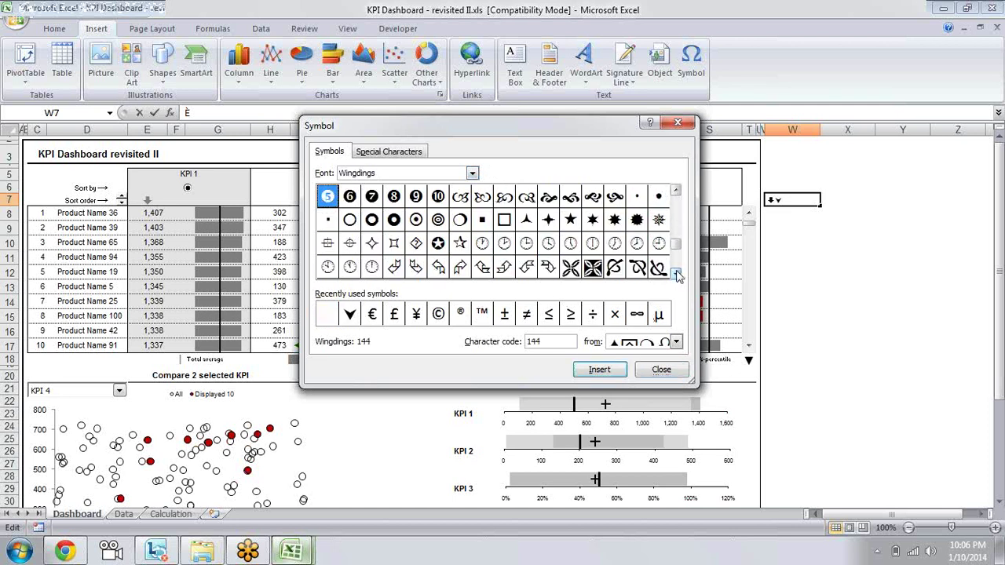
click(676, 273)
click(676, 274)
click(676, 273)
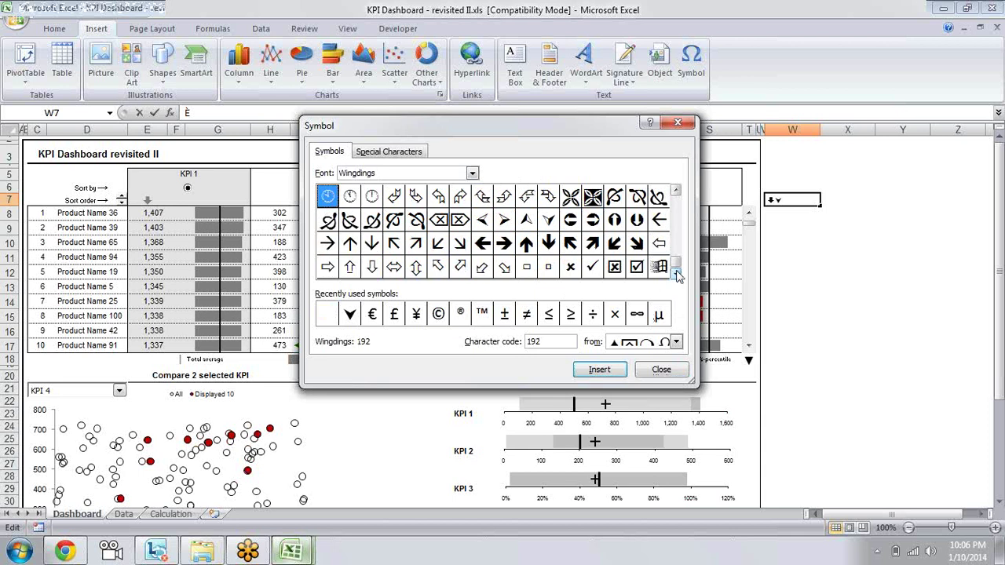
click(614, 221)
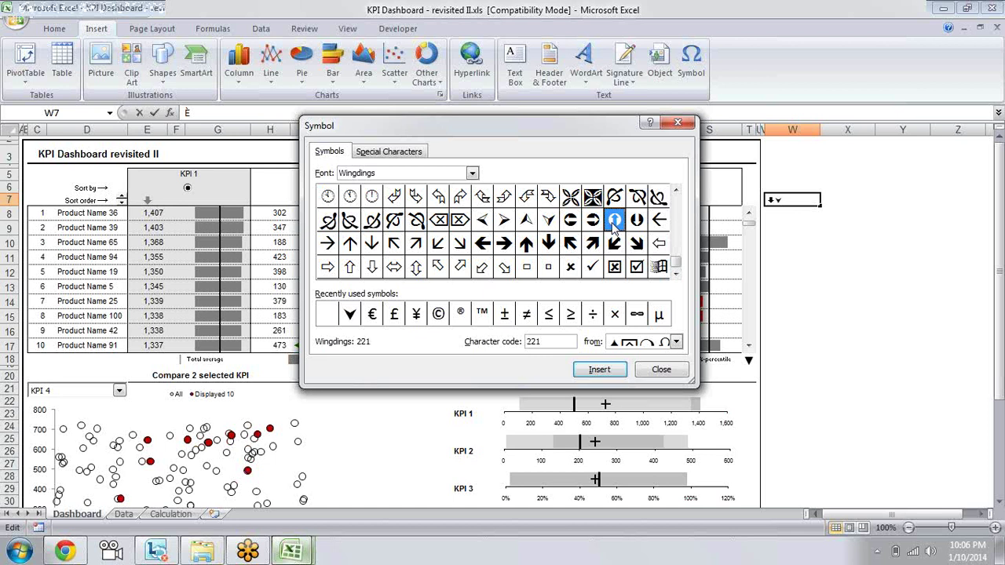
click(615, 370)
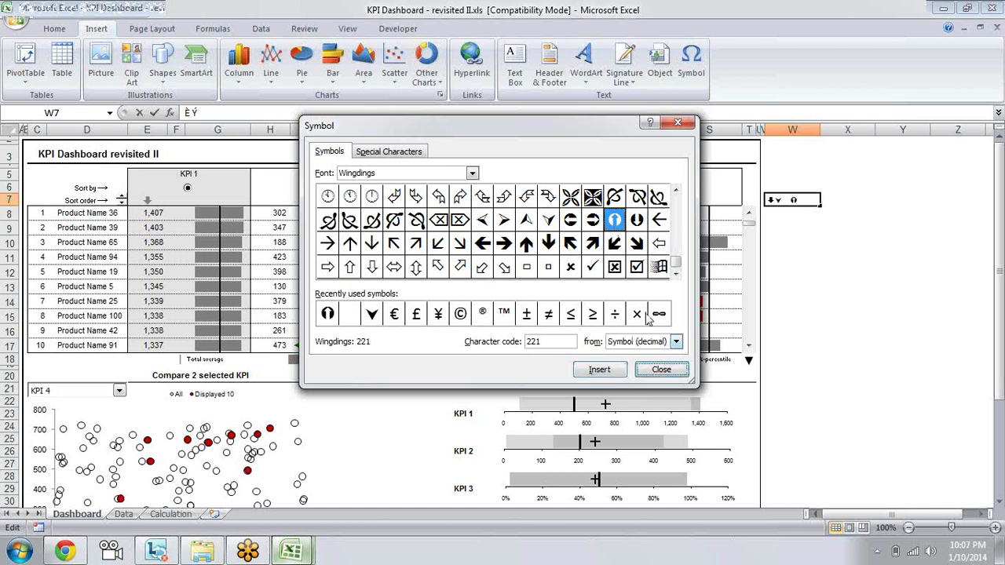
click(638, 222)
click(599, 370)
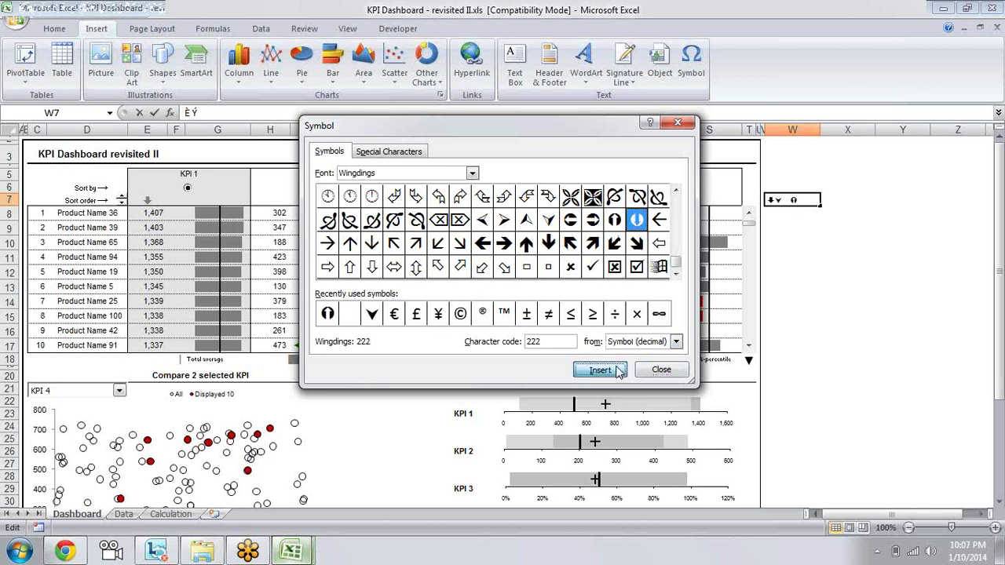
click(677, 122)
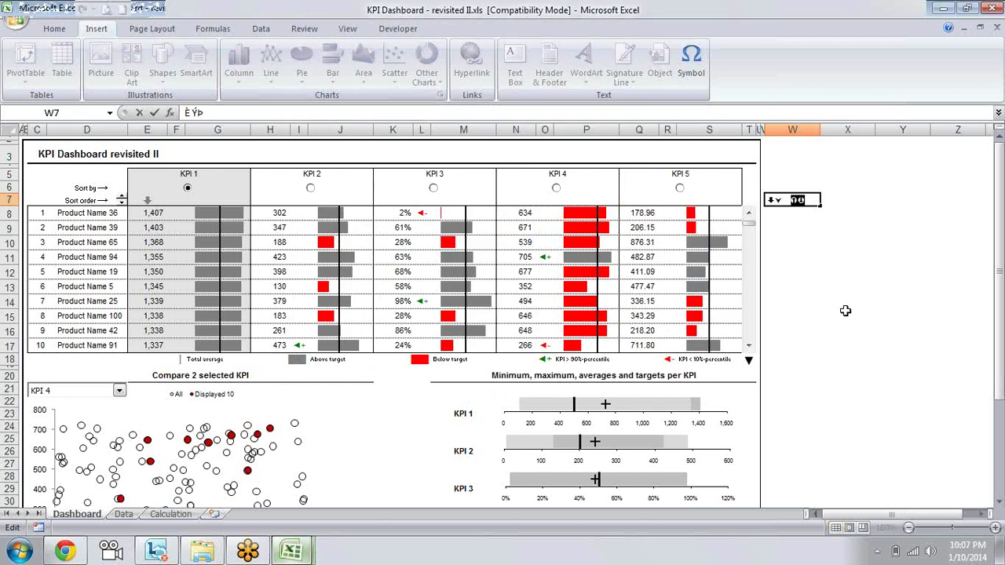
Paste the two Wingdings characters into W8, below the down arrow in W7
key(Return)
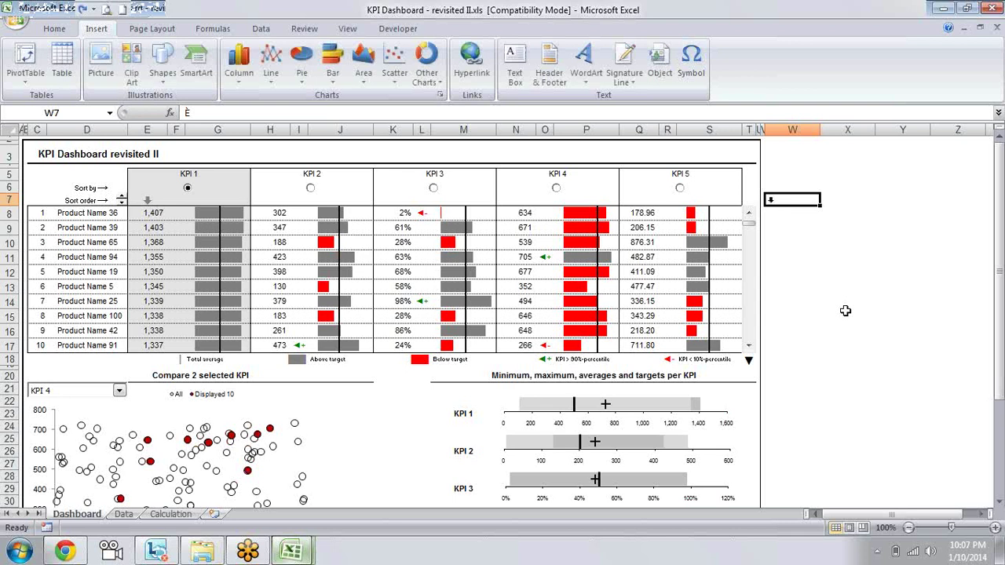
text(Ýþ)
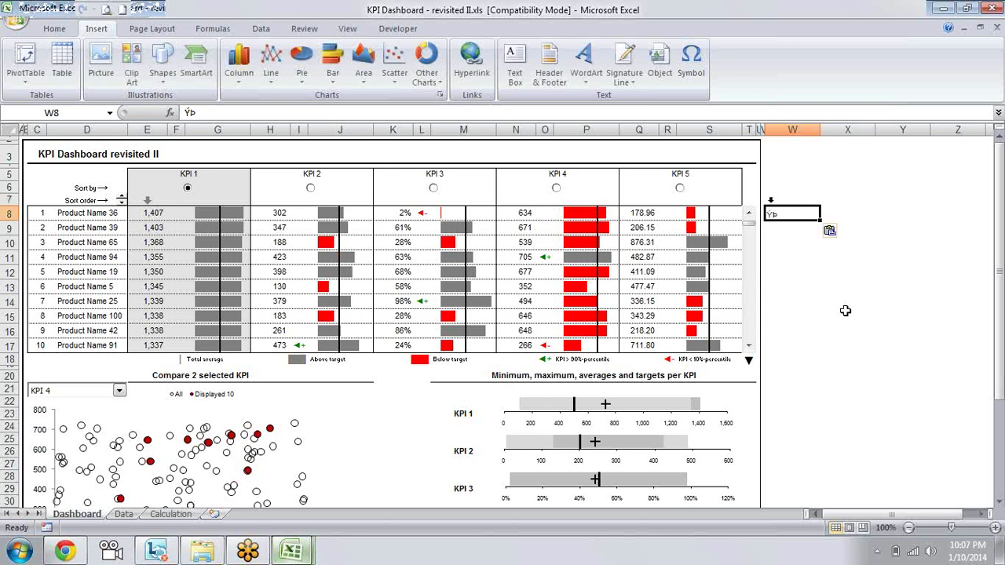
key(F2)
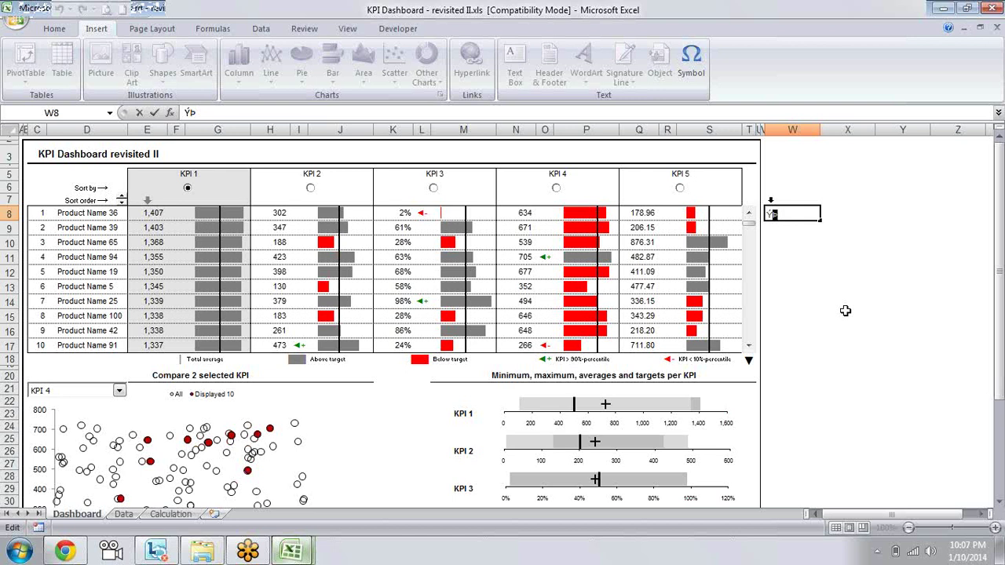
key(Escape)
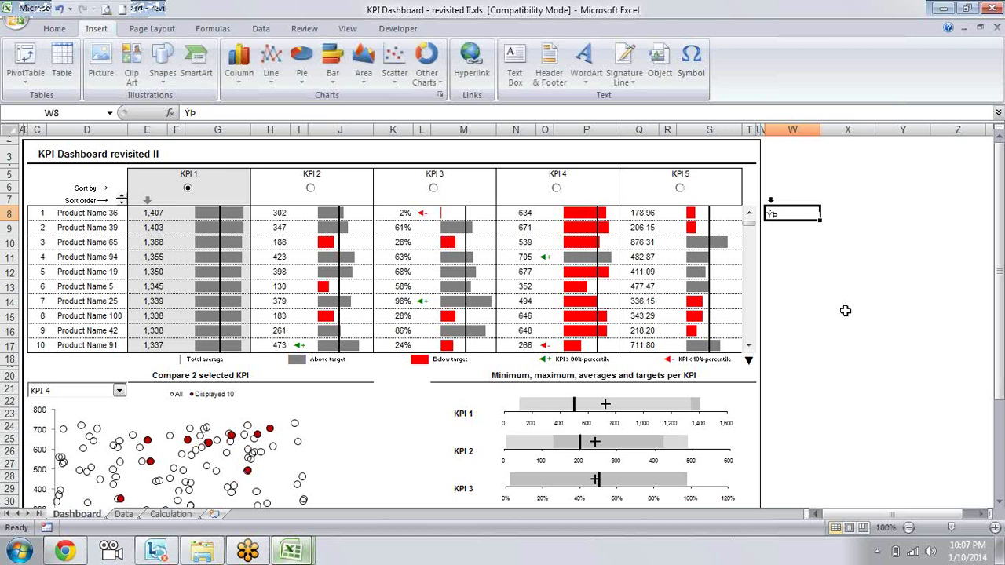
key(Left)
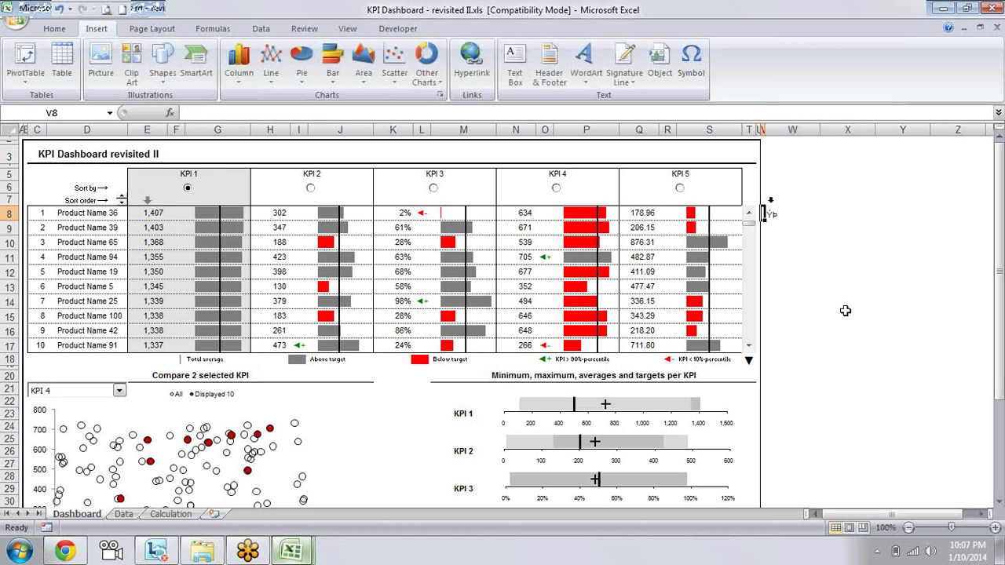
key(Right)
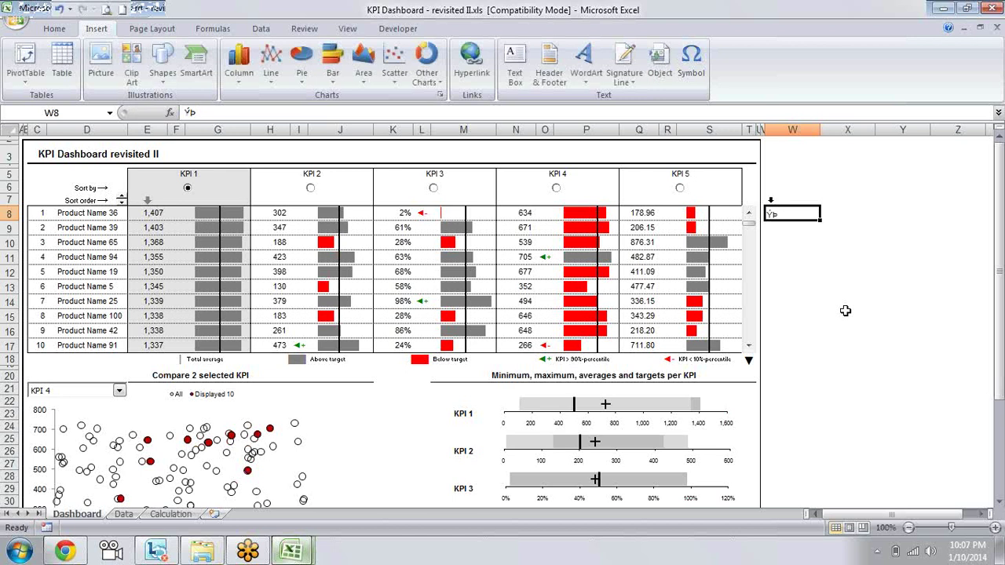
Check W8's characters in the formula bar, then select cell E7
click(189, 113)
click(186, 113)
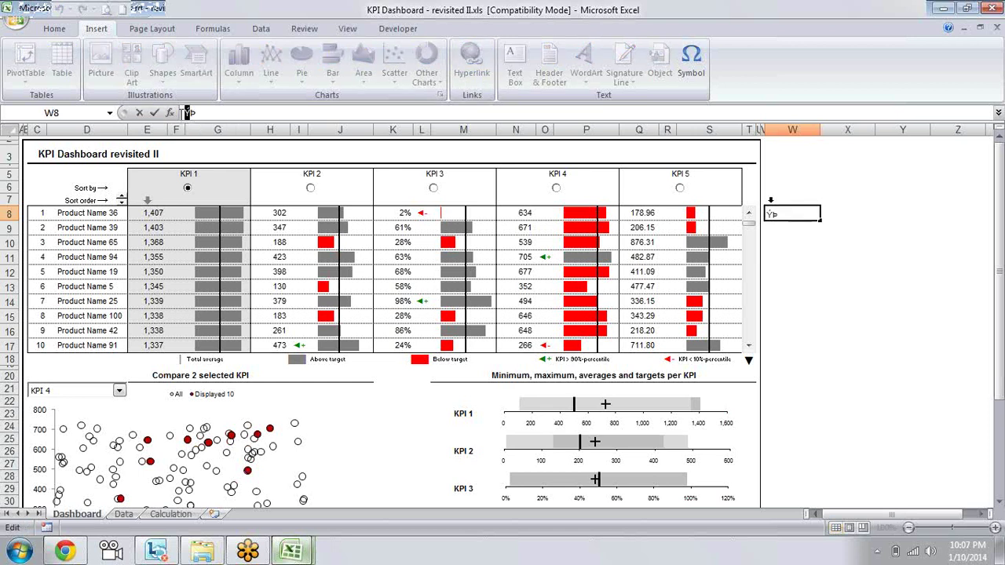
key(Escape)
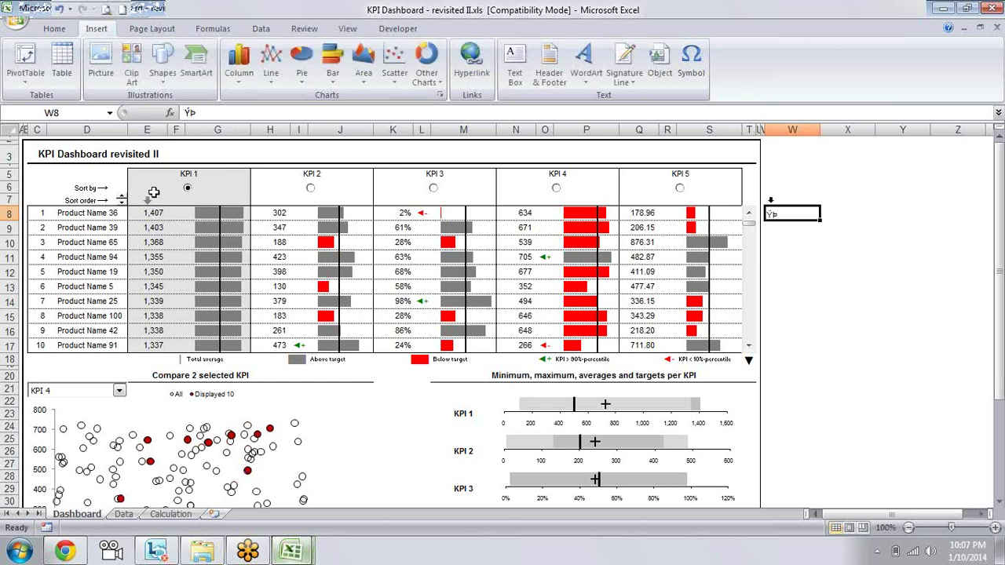
click(155, 198)
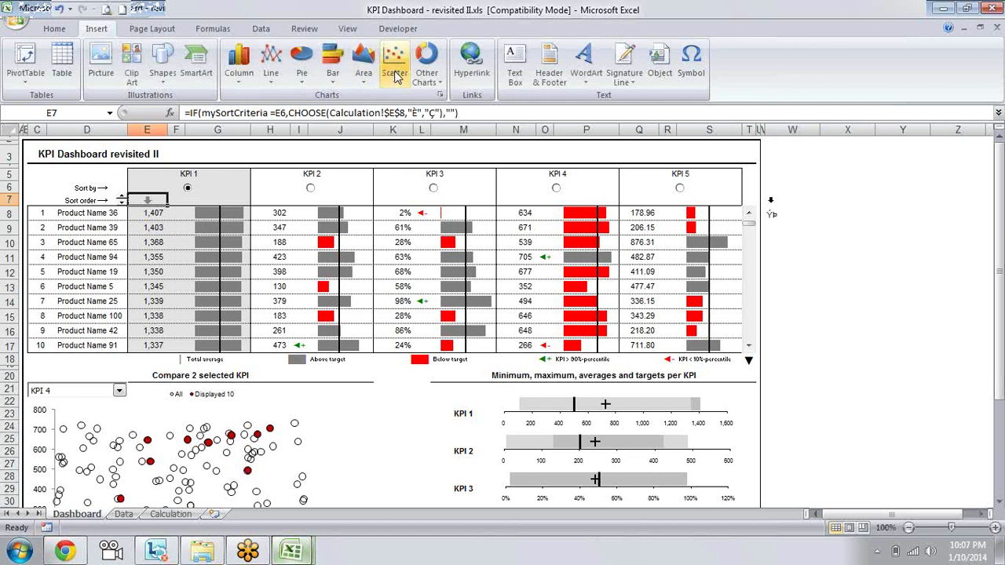
Edit E7's formula so its first CHOOSE string uses Ý instead of È
click(420, 113)
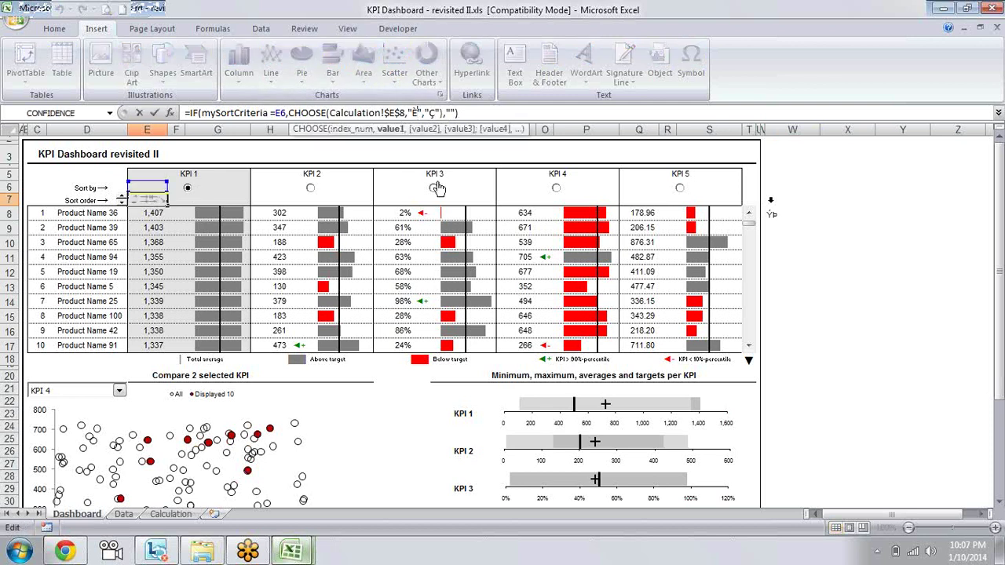
key(BackSpace)
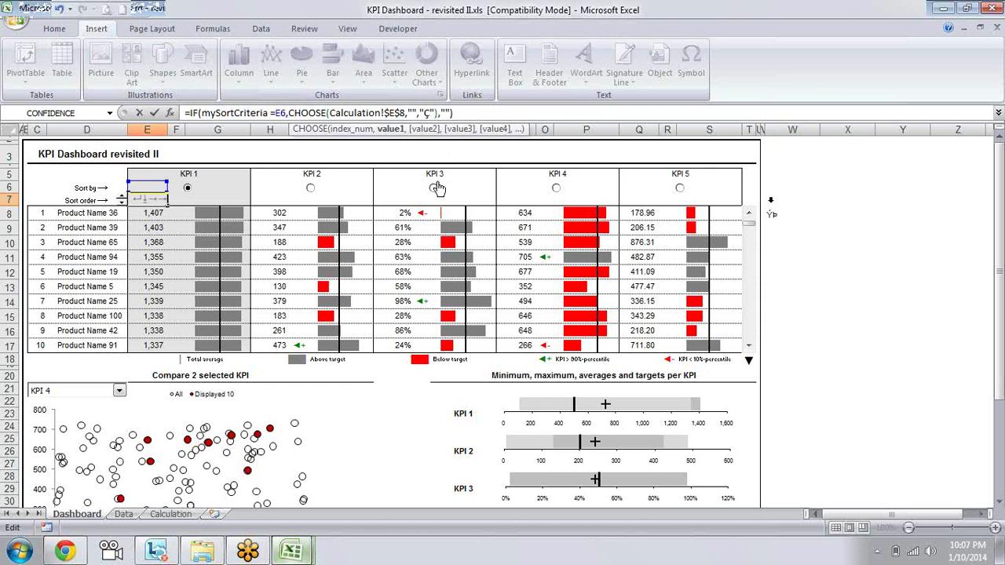
text(f)
key(Return)
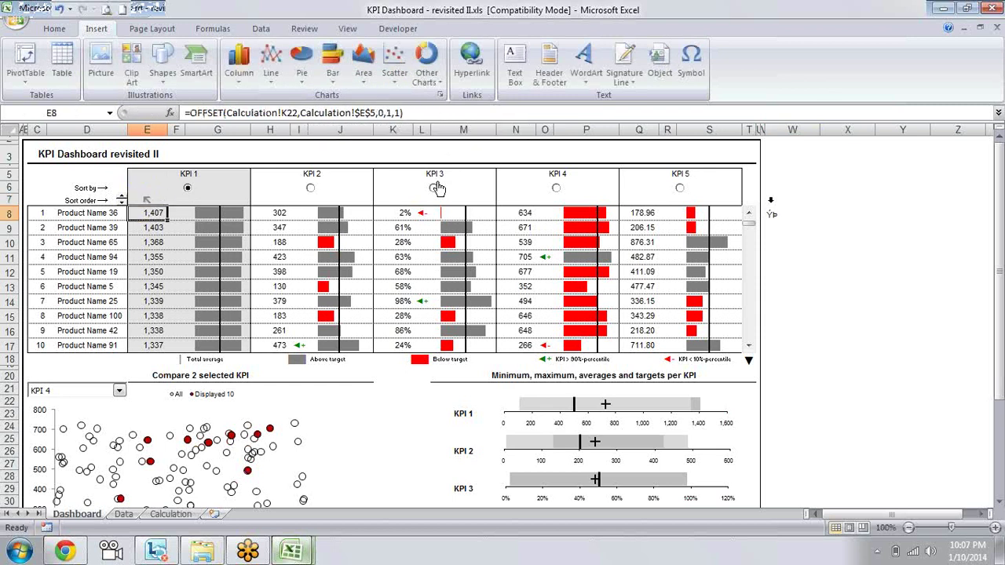
key(Up)
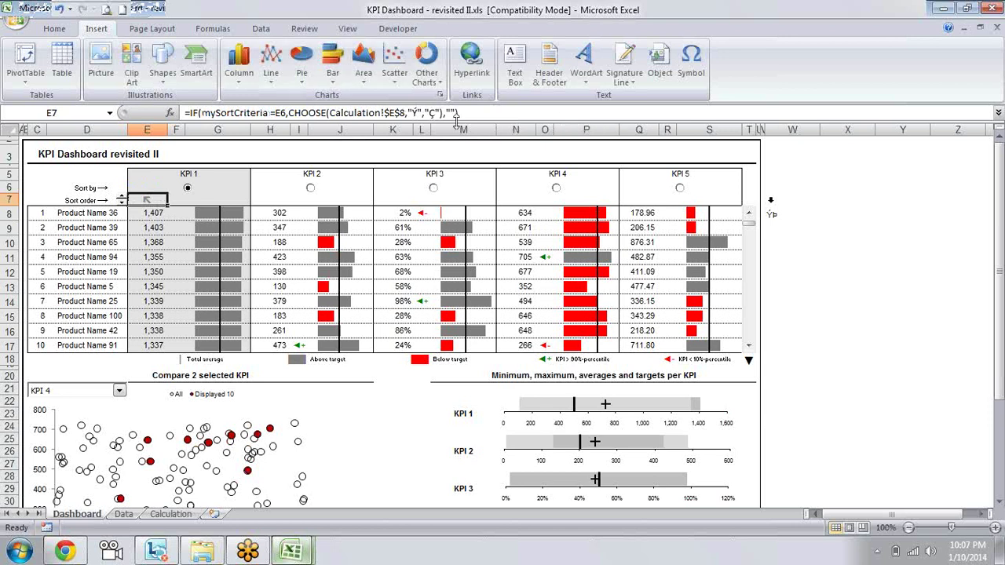
Compare with W8's reference characters, then open Format Cells for E7
click(774, 213)
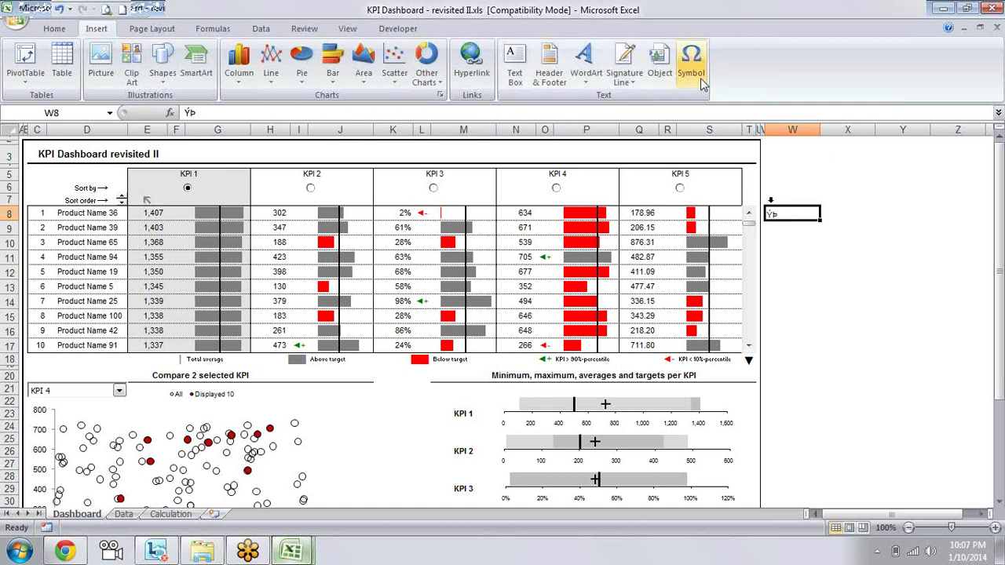
click(149, 199)
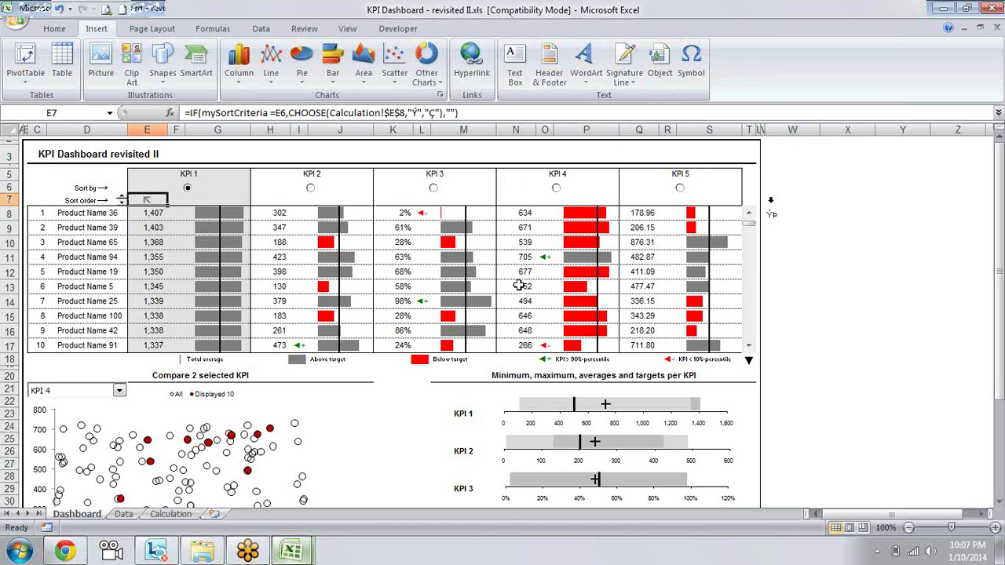
key(ctrl+1)
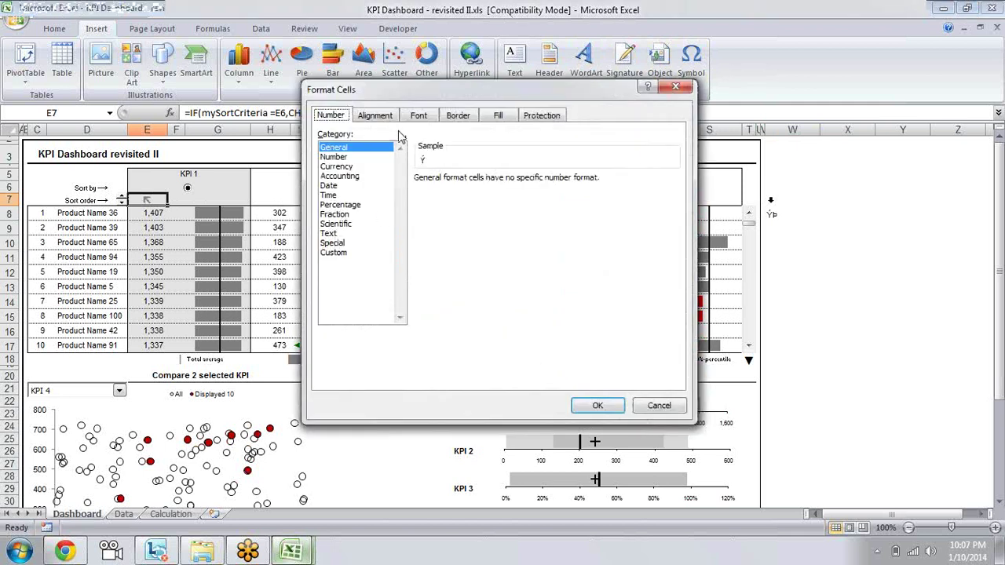
Rotate E7's arrow text to -35 degrees, keeping row 7 at its original height
click(375, 117)
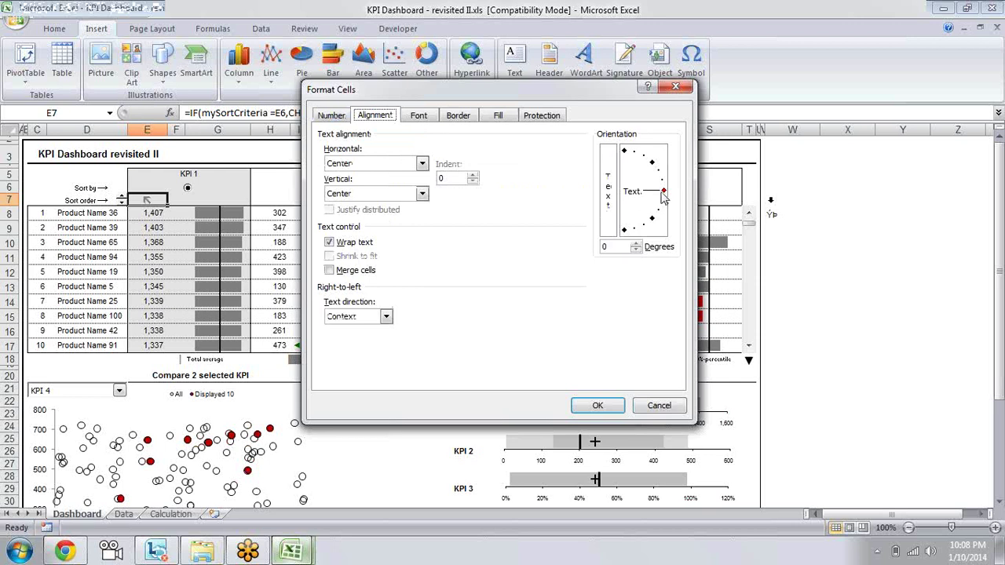
drag(661, 197, 658, 218)
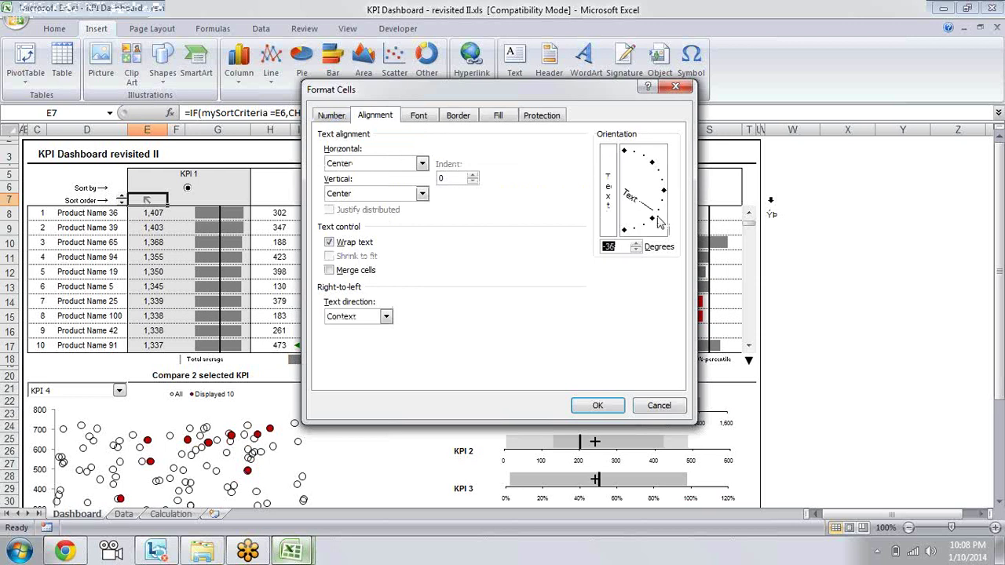
click(611, 406)
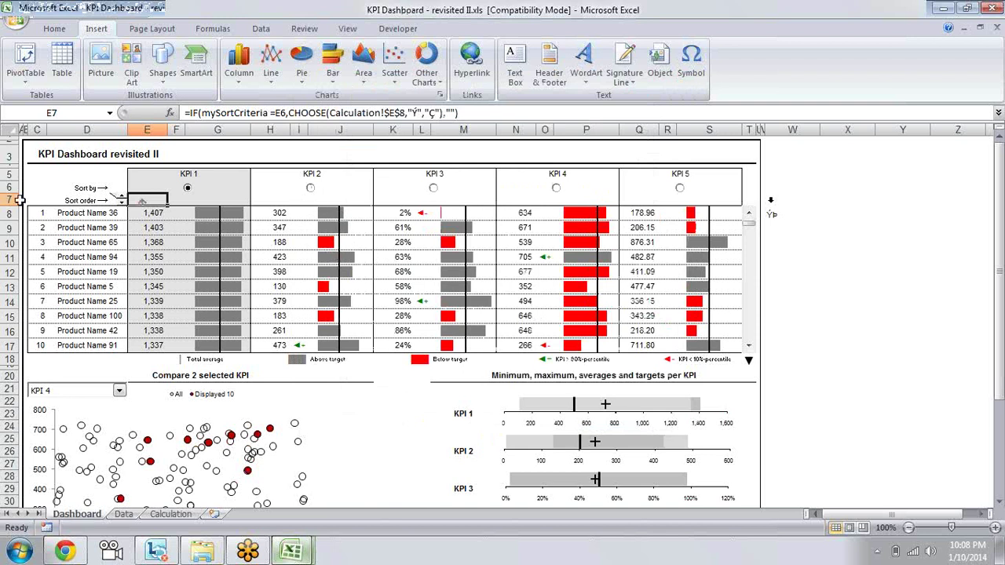
drag(19, 205, 20, 219)
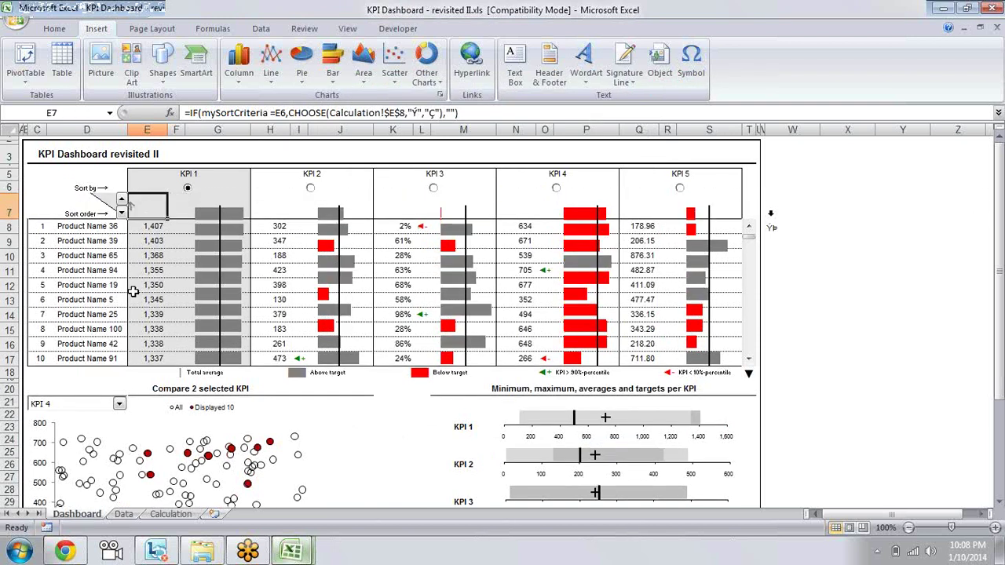
key(ctrl+z)
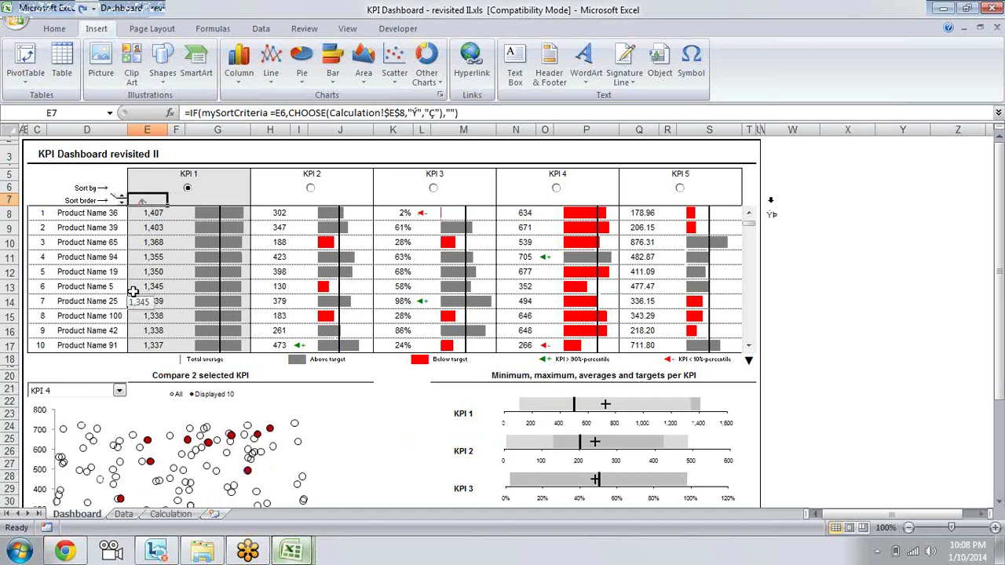
Move along row 7 to the helper cells W7:W8, then select an empty cell beside the dashboard
key(Right)
key(Right)
key(Right)
key(Right)
key(Right)
key(Right)
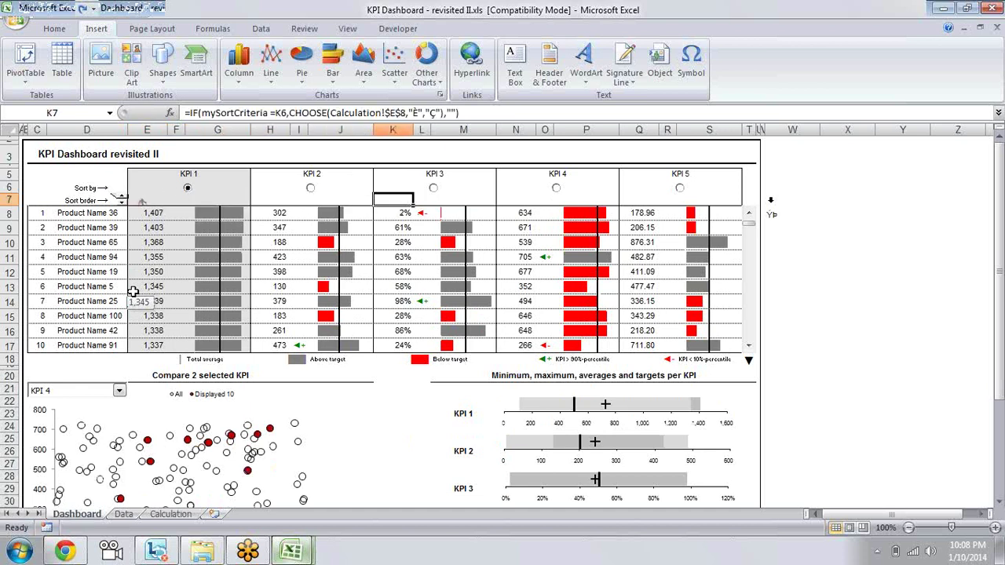
key(Right)
key(Right)
key(Right)
key(Right)
key(Right)
key(Right)
key(Right)
key(Right)
key(Right)
key(Right)
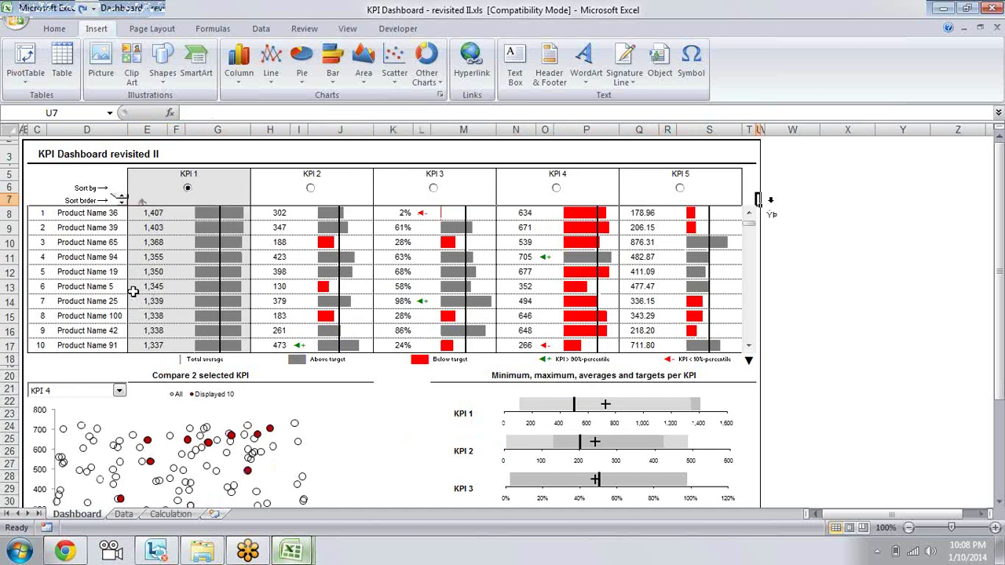
key(Right)
key(Right)
key(shift+Down)
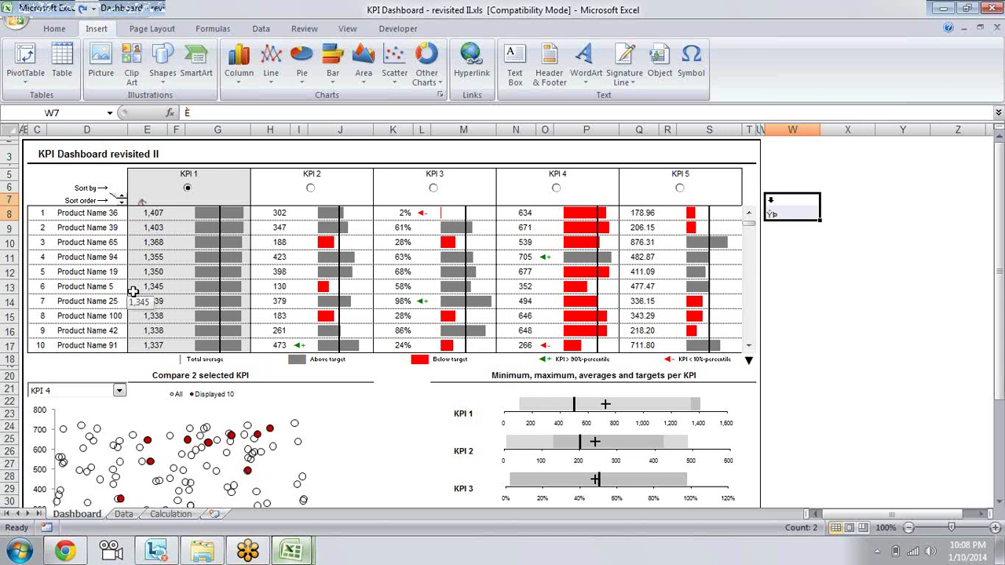
key(Left)
key(Down)
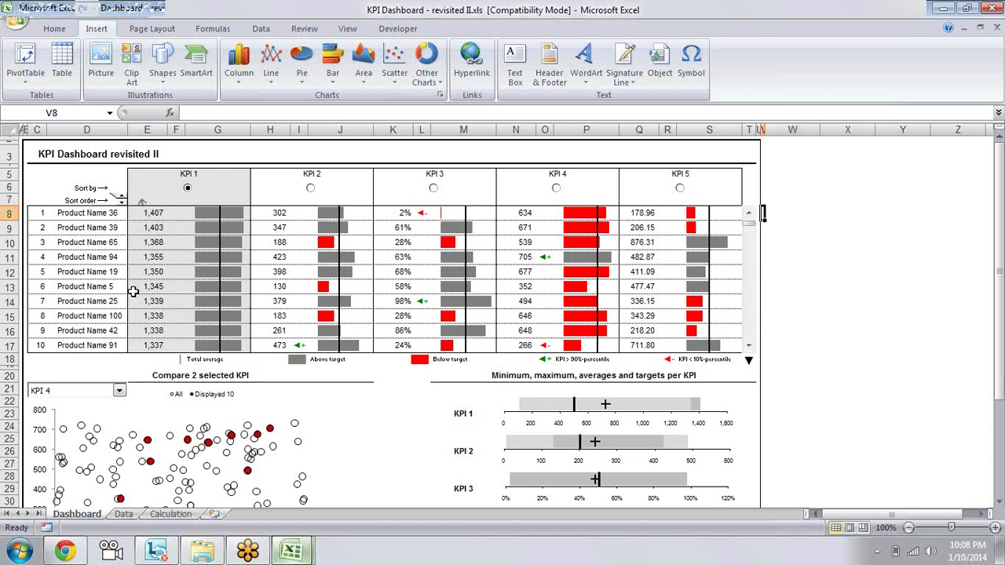
key(Down)
key(Down)
key(Down)
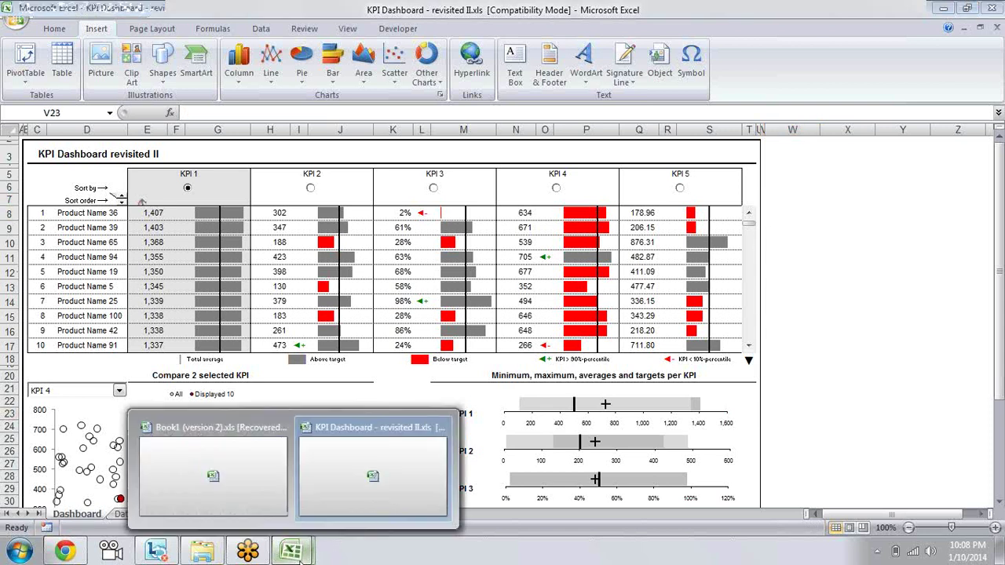
click(810, 289)
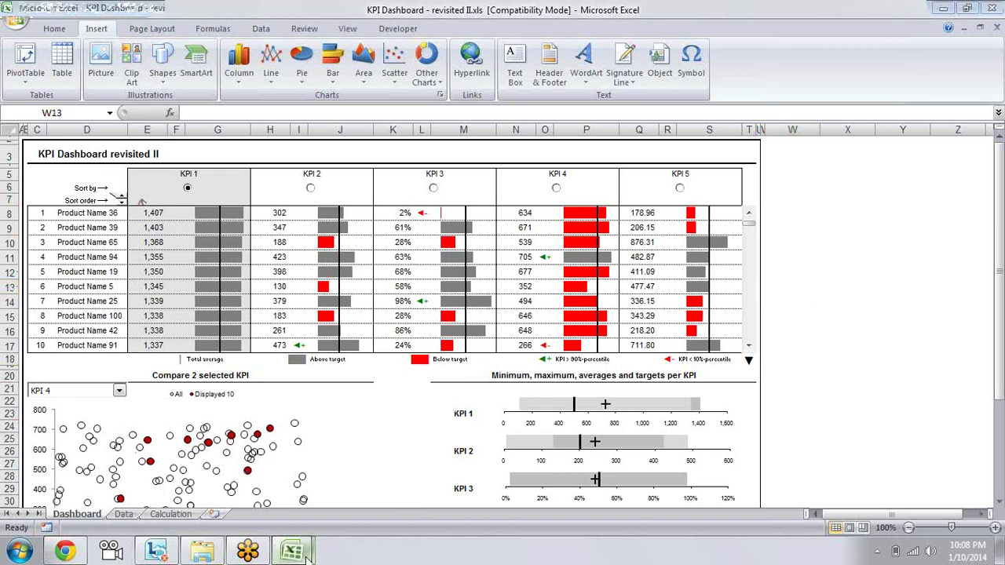
Review Sheet1–Sheet3 of recovered Book1 (version 2).xls, then close it without saving
mouse_move(291, 550)
click(248, 459)
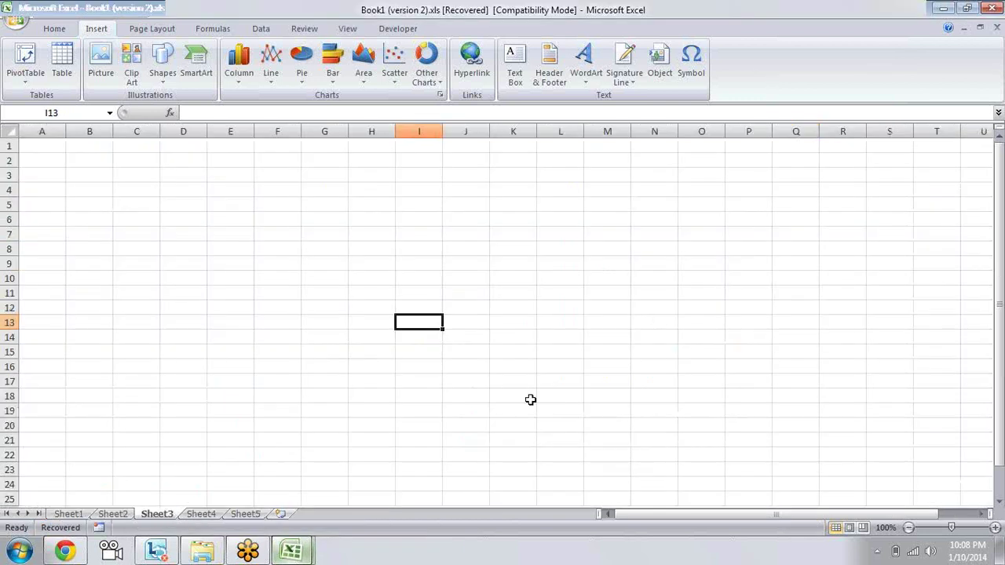
click(75, 515)
click(113, 515)
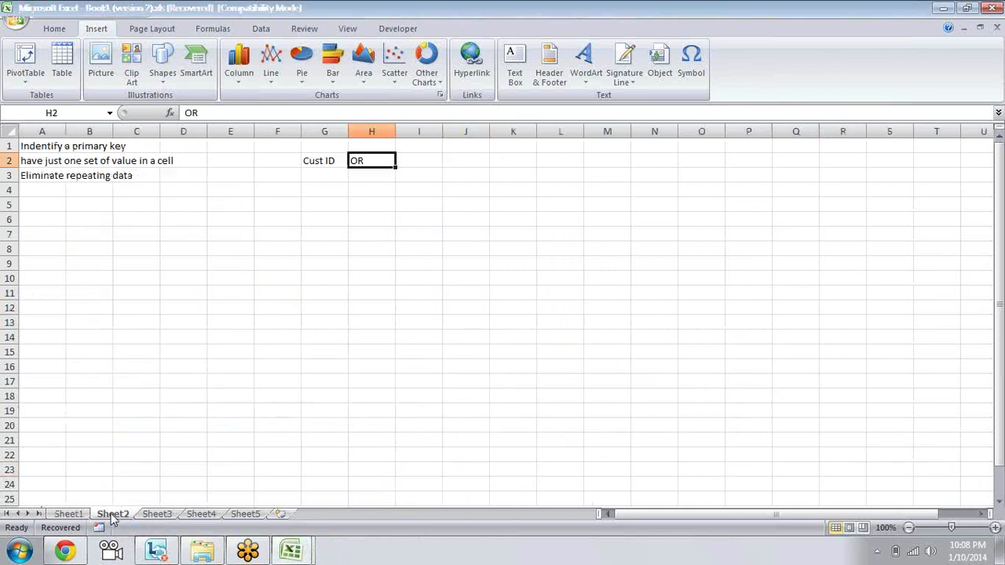
click(161, 515)
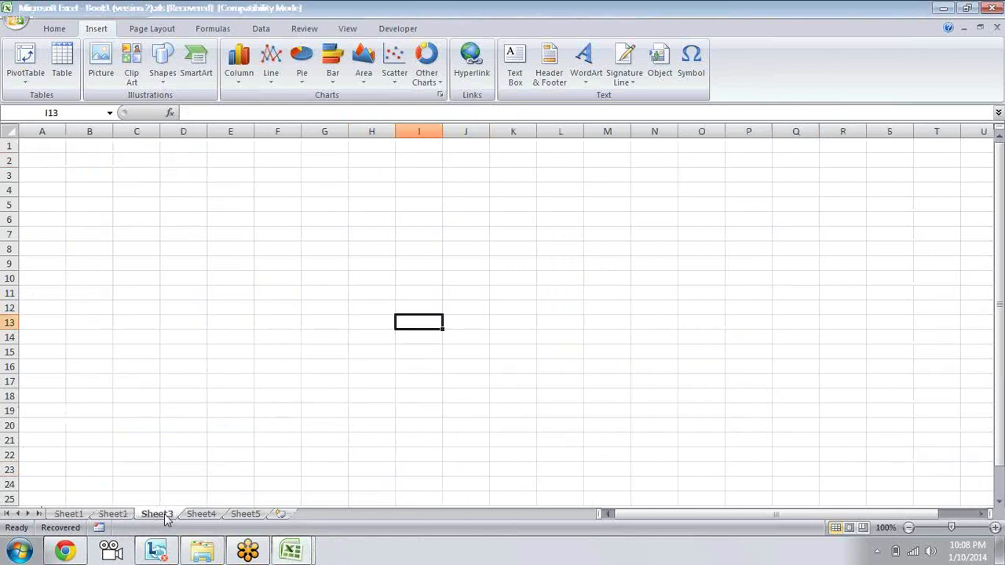
click(997, 8)
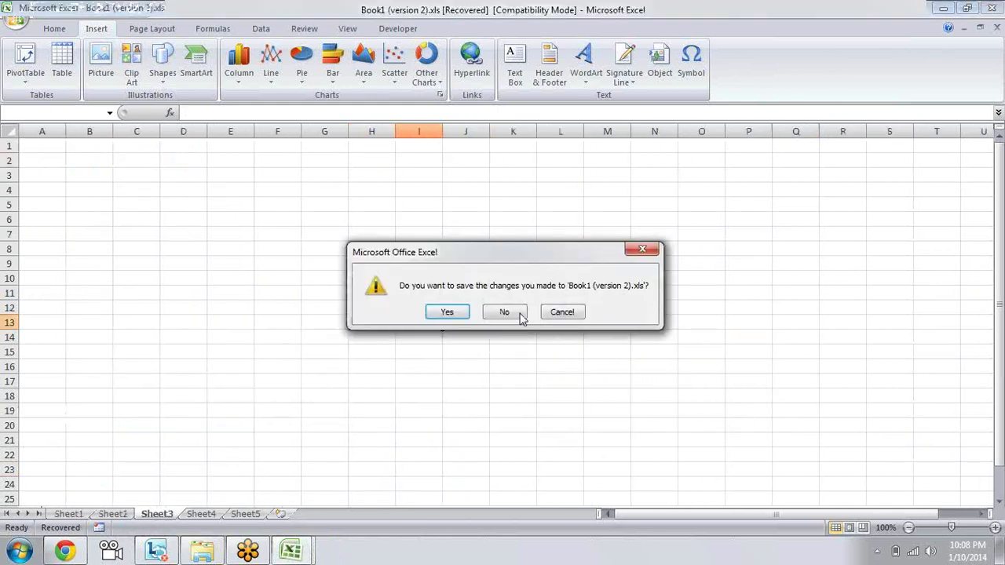
click(518, 312)
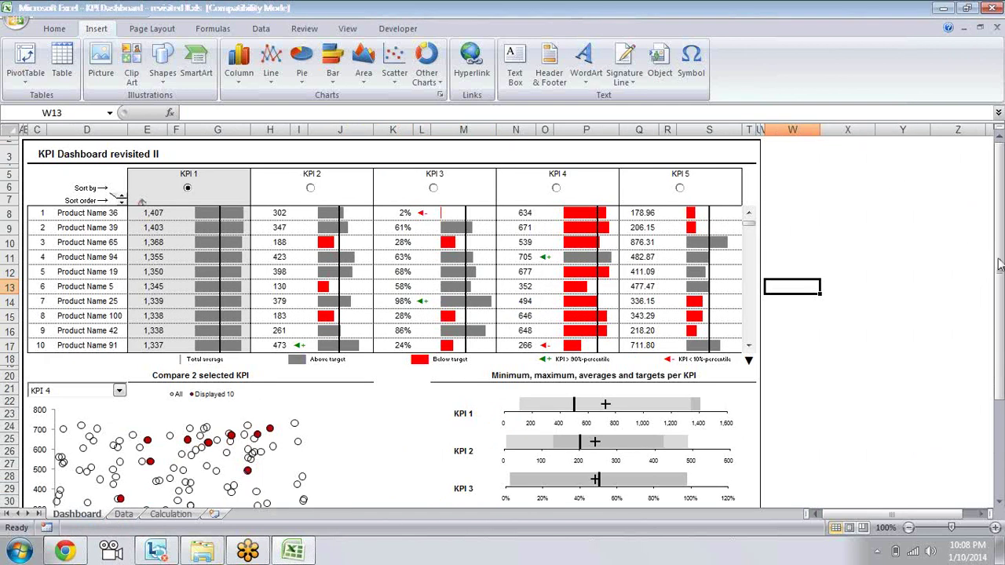